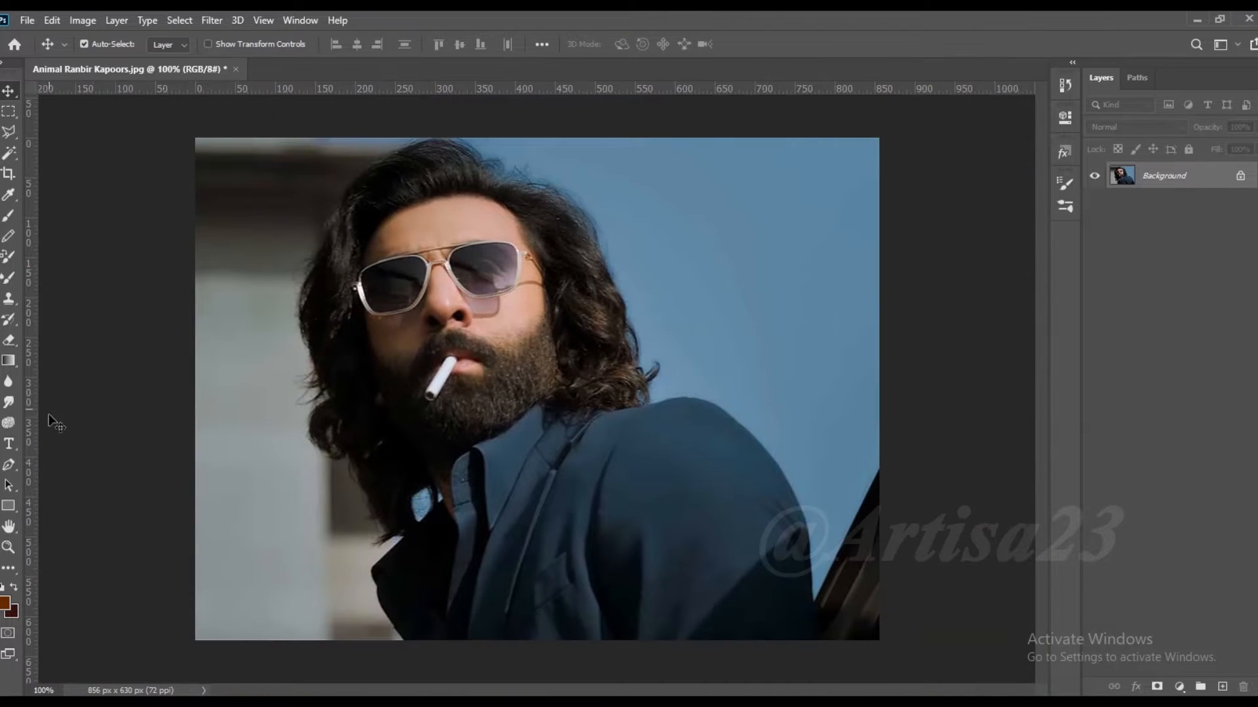
- Start a Pen tool path at the photo's lower edge and trace the dark lapel and collar up to the hair
{"action": "left_click", "coordinate": [9, 464]}
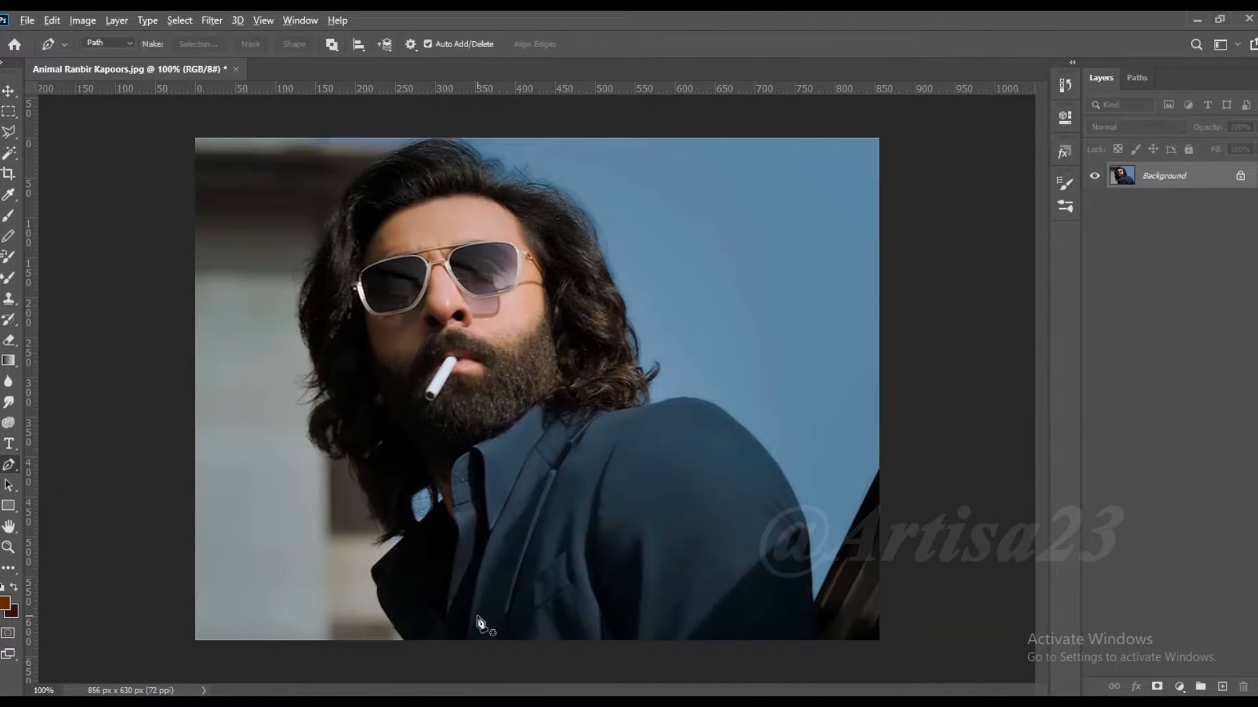
{"action": "scroll", "coordinate": [435, 450], "scroll_direction": "up", "scroll_amount": 12}
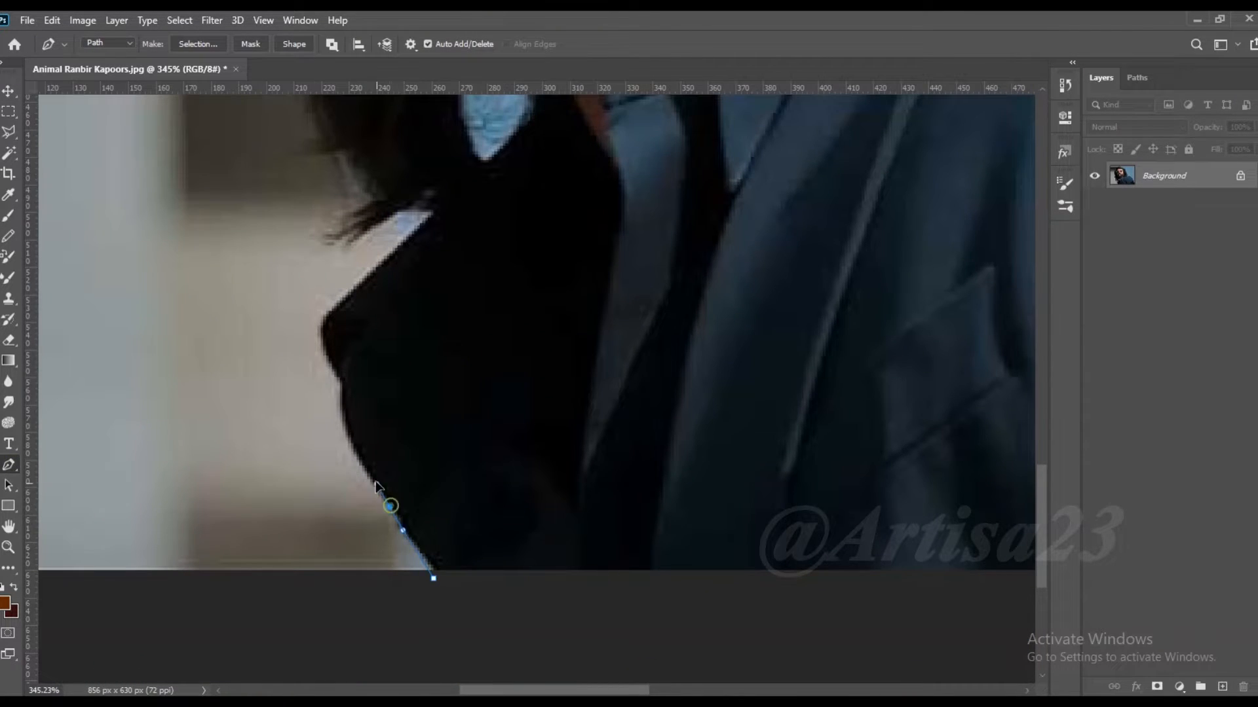
{"action": "scroll", "coordinate": [357, 452], "scroll_direction": "up", "scroll_amount": 3}
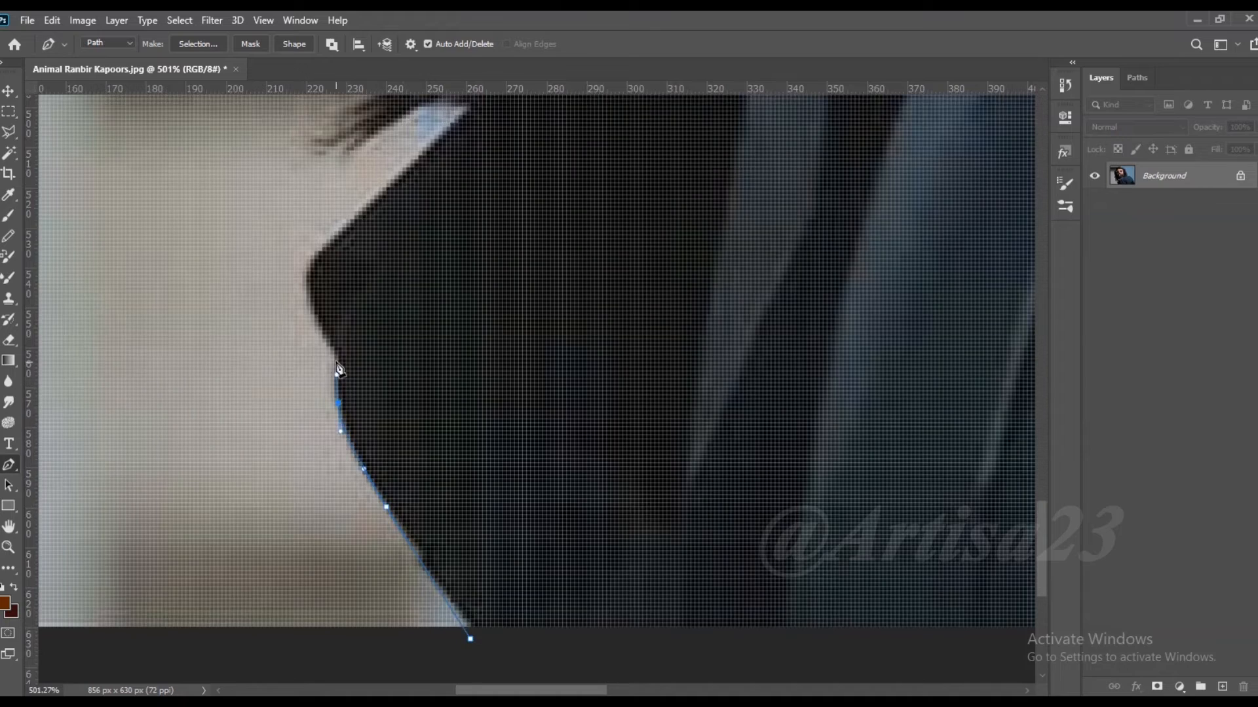
{"action": "scroll", "coordinate": [311, 314], "scroll_direction": "up", "scroll_amount": 2}
{"action": "left_click_drag", "start_coordinate": [313, 225], "coordinate": [339, 195]}
{"action": "left_click_drag", "start_coordinate": [348, 188], "coordinate": [222, 441]}
{"action": "left_click", "coordinate": [375, 302]}
{"action": "left_click", "coordinate": [410, 266]}
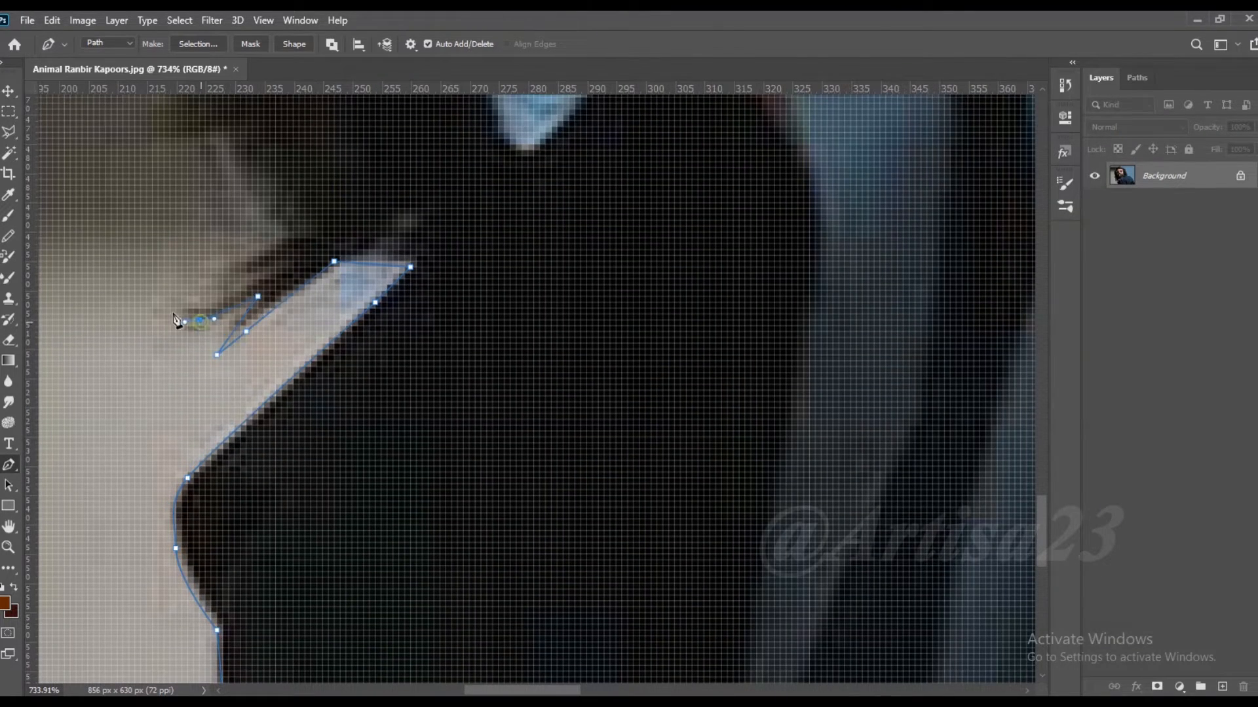
- Continue the path around the pointed hair wisps above the collar and up the hair edge beside the neck
{"action": "left_click", "coordinate": [282, 245]}
{"action": "left_click_drag", "start_coordinate": [262, 219], "coordinate": [276, 331]}
{"action": "left_click_drag", "start_coordinate": [265, 295], "coordinate": [350, 424]}
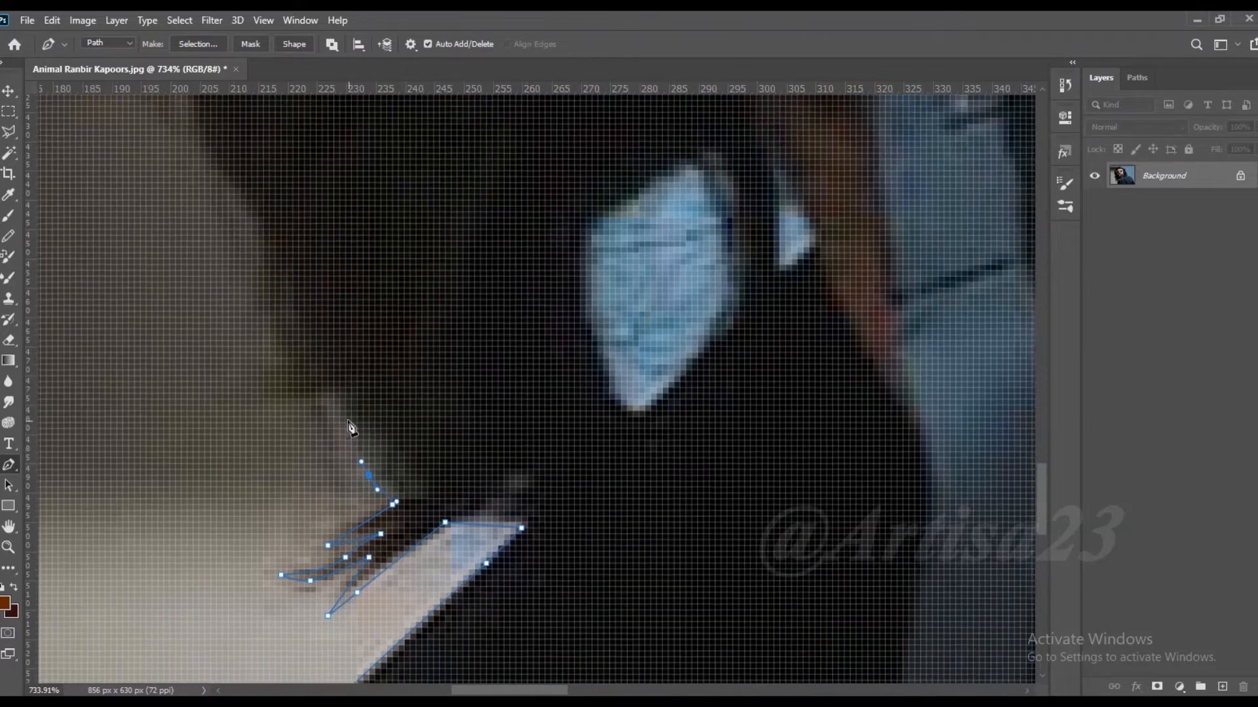
{"action": "left_click_drag", "start_coordinate": [285, 354], "coordinate": [344, 485]}
{"action": "left_click_drag", "start_coordinate": [321, 459], "coordinate": [325, 448]}
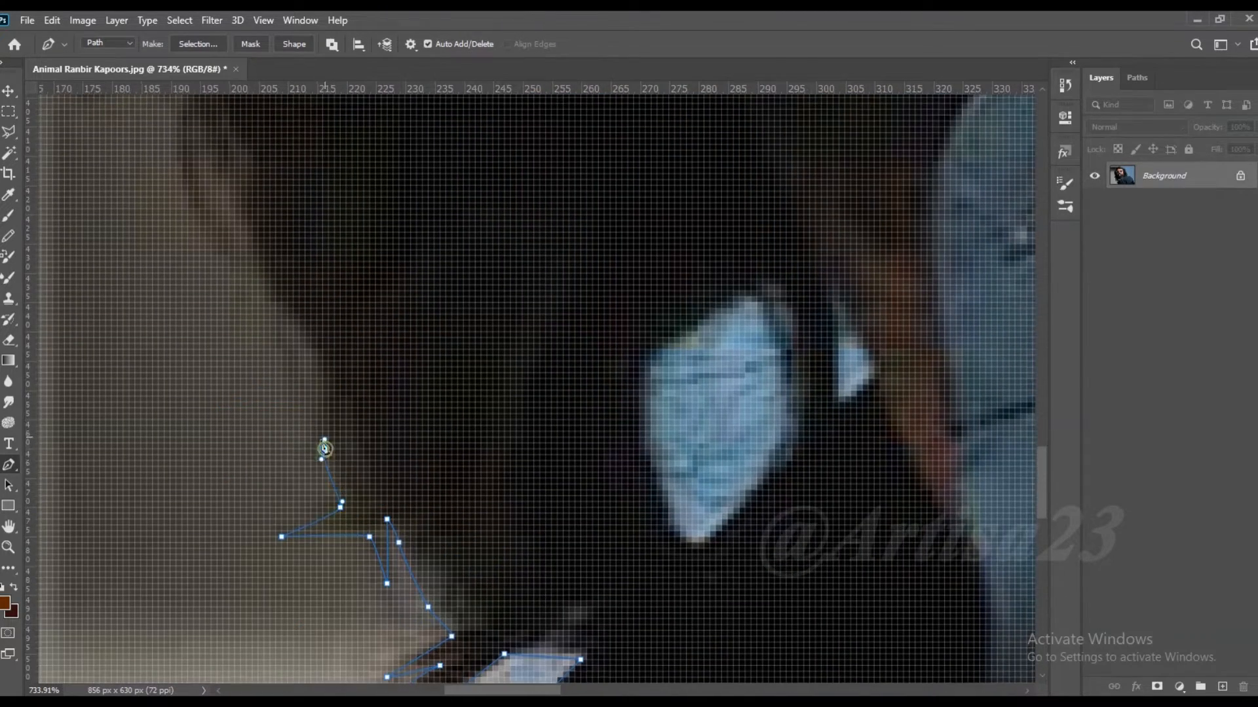
{"action": "left_click_drag", "start_coordinate": [306, 374], "coordinate": [327, 479]}
{"action": "left_click_drag", "start_coordinate": [324, 463], "coordinate": [291, 404]}
{"action": "left_click_drag", "start_coordinate": [286, 376], "coordinate": [305, 493]}
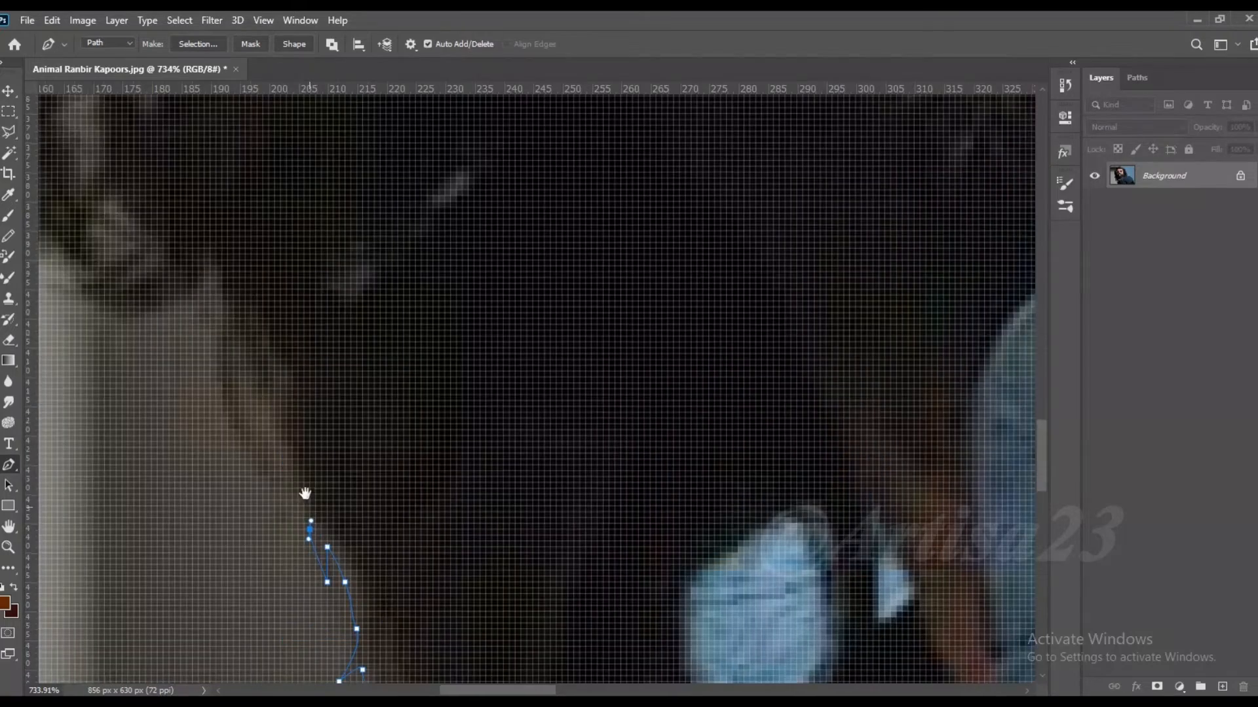
- Trace the path up the lower hair strands and along the underside of the large curl on the man's left-hand side of the photo
{"action": "left_click_drag", "start_coordinate": [227, 413], "coordinate": [216, 389]}
{"action": "left_click_drag", "start_coordinate": [214, 374], "coordinate": [269, 499]}
{"action": "left_click_drag", "start_coordinate": [278, 450], "coordinate": [274, 430]}
{"action": "left_click", "coordinate": [267, 406]}
{"action": "left_click_drag", "start_coordinate": [159, 443], "coordinate": [172, 452]}
{"action": "left_click_drag", "start_coordinate": [117, 427], "coordinate": [361, 535]}
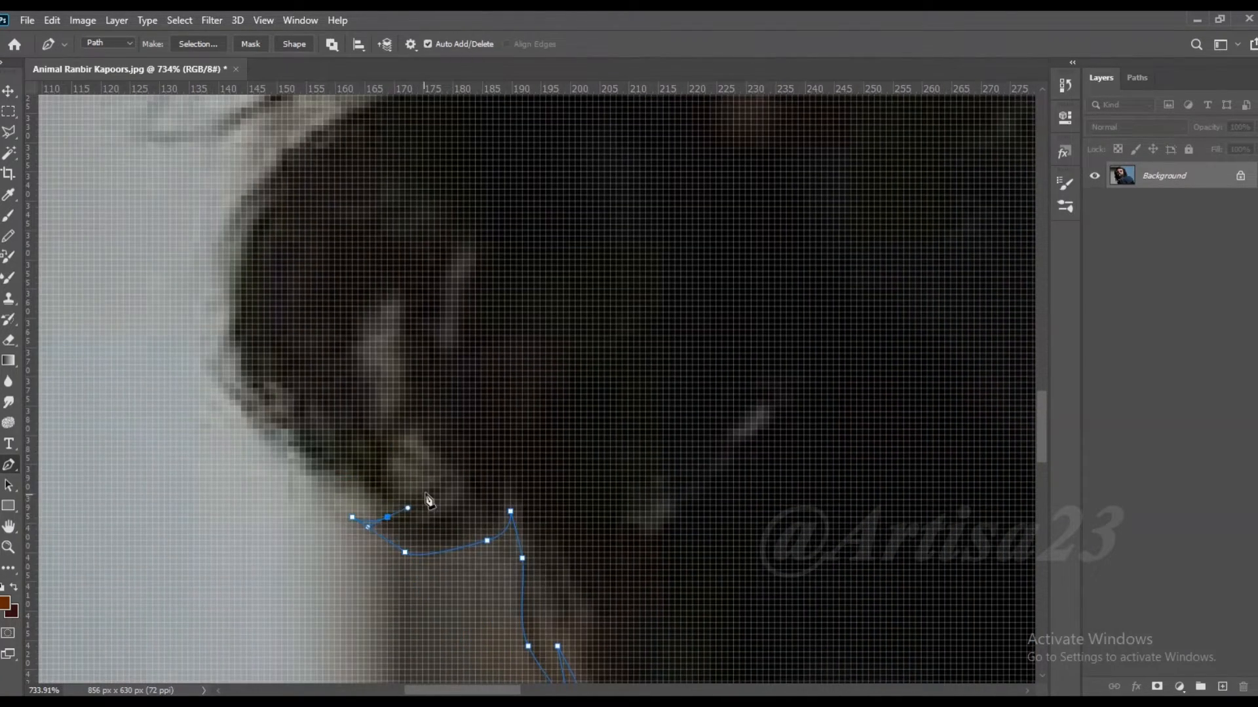
- Carry the path around the outer edge of that large curl up to the strands above it
{"action": "left_click", "coordinate": [393, 453]}
{"action": "left_click", "coordinate": [387, 494]}
{"action": "left_click", "coordinate": [347, 483]}
{"action": "left_click_drag", "start_coordinate": [276, 447], "coordinate": [225, 379]}
{"action": "left_click_drag", "start_coordinate": [223, 372], "coordinate": [231, 521]}
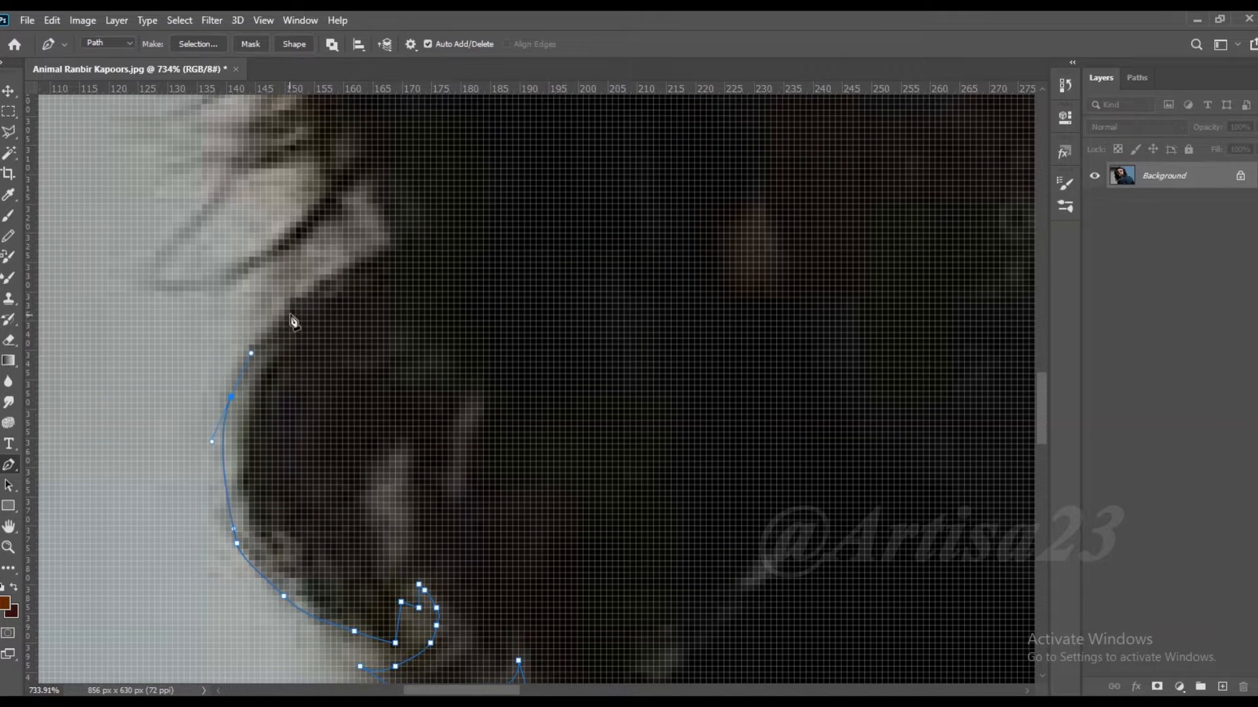
{"action": "left_click_drag", "start_coordinate": [290, 316], "coordinate": [301, 305]}
{"action": "left_click_drag", "start_coordinate": [341, 285], "coordinate": [322, 365]}
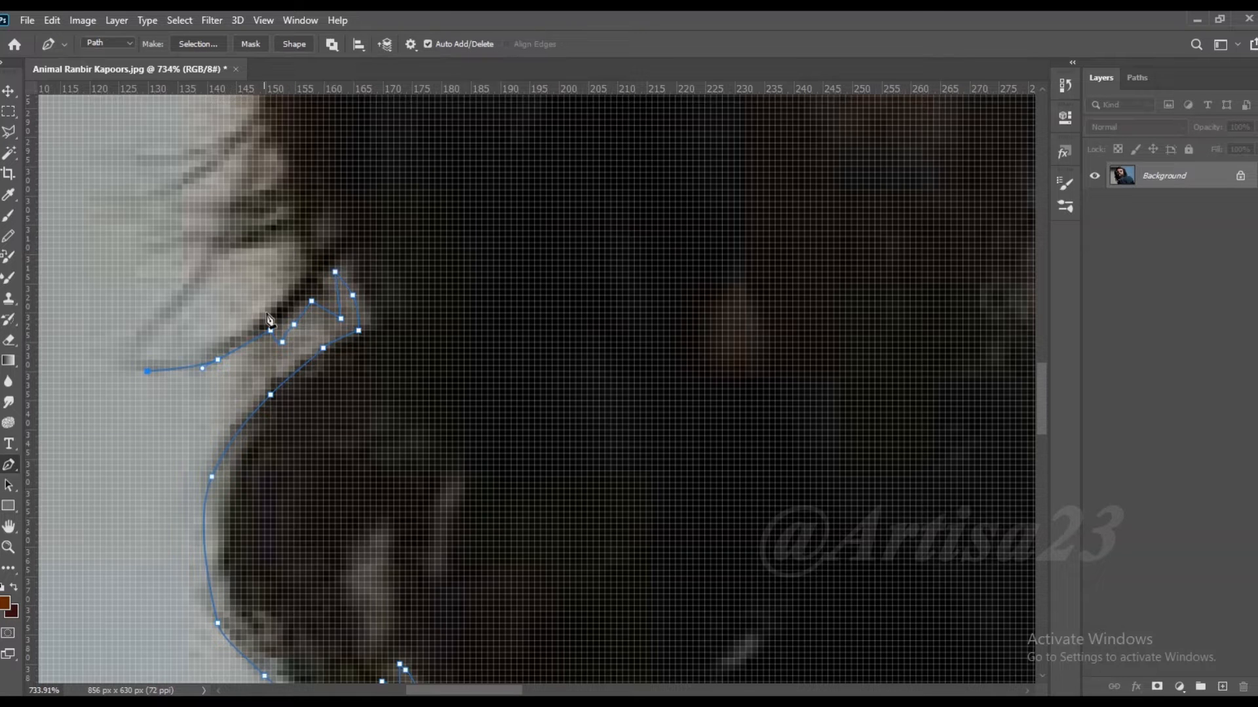
- Trace the spiky flyaway strands above the curl and follow the hair edge up beside the cheek
{"action": "left_click_drag", "start_coordinate": [302, 259], "coordinate": [294, 387]}
{"action": "left_click", "coordinate": [281, 364]}
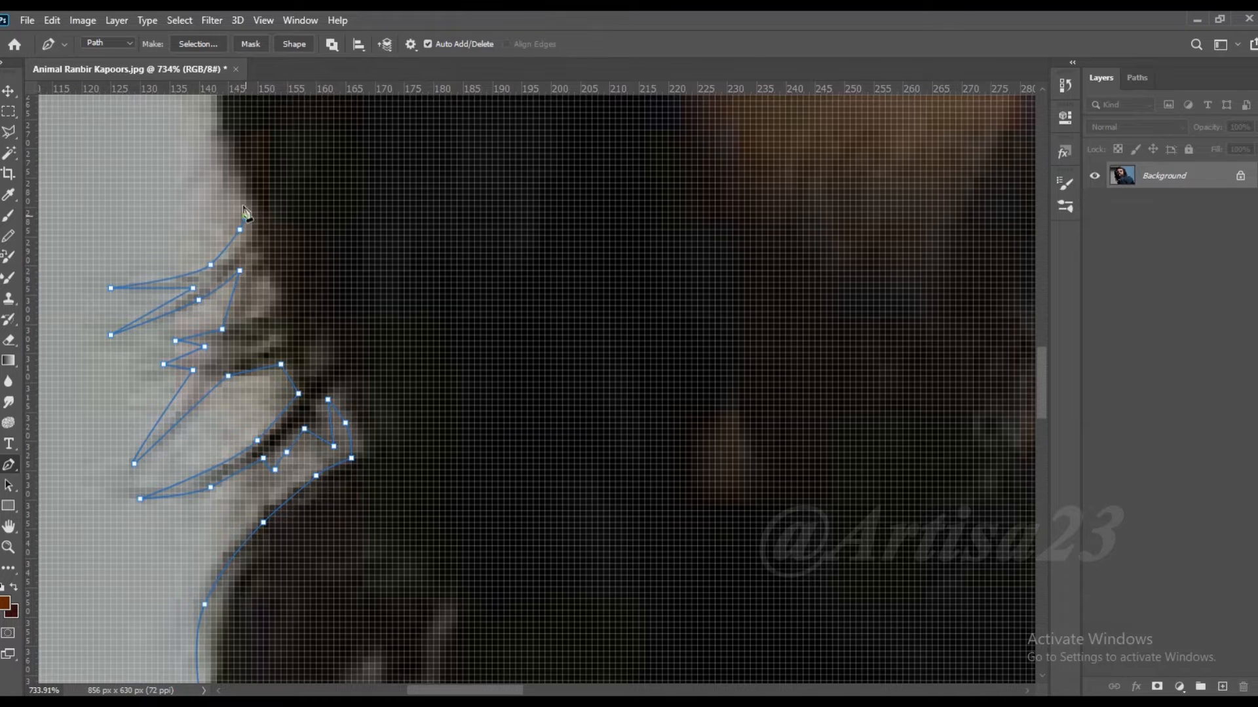
{"action": "left_click_drag", "start_coordinate": [240, 194], "coordinate": [233, 185]}
{"action": "left_click_drag", "start_coordinate": [227, 172], "coordinate": [248, 299]}
{"action": "left_click", "coordinate": [237, 333]}
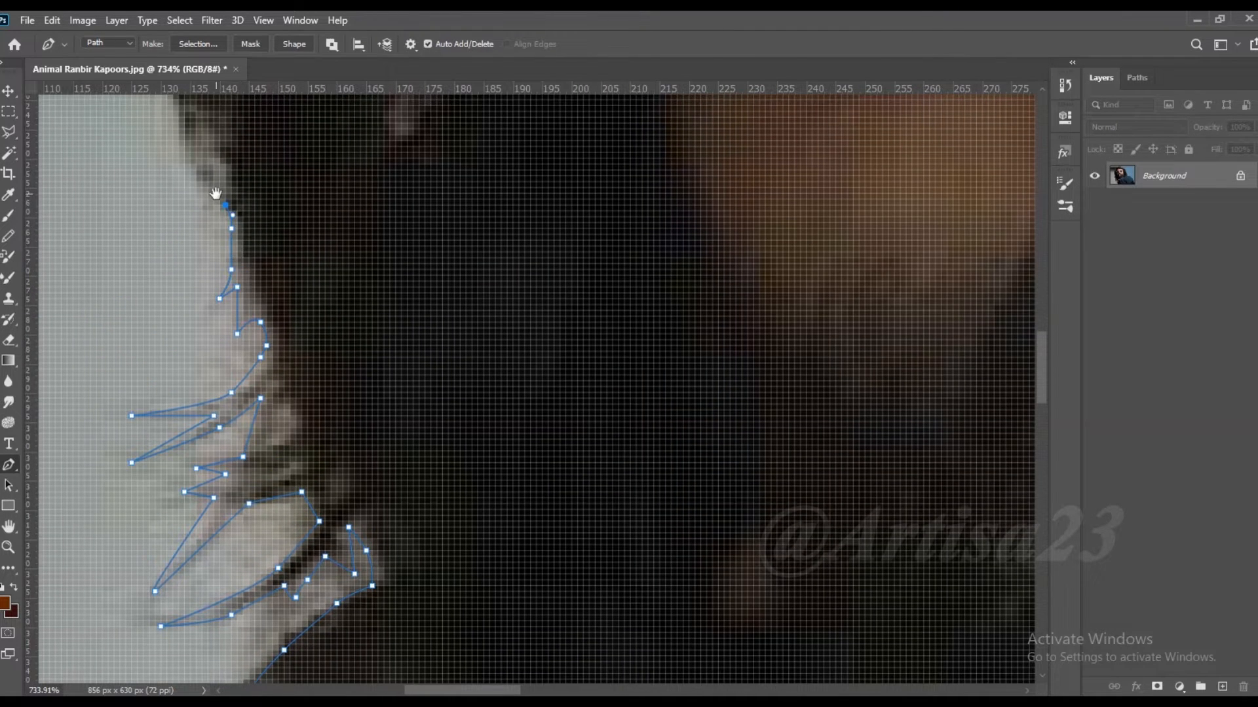
{"action": "left_click_drag", "start_coordinate": [196, 171], "coordinate": [256, 325]}
{"action": "left_click_drag", "start_coordinate": [227, 228], "coordinate": [228, 320]}
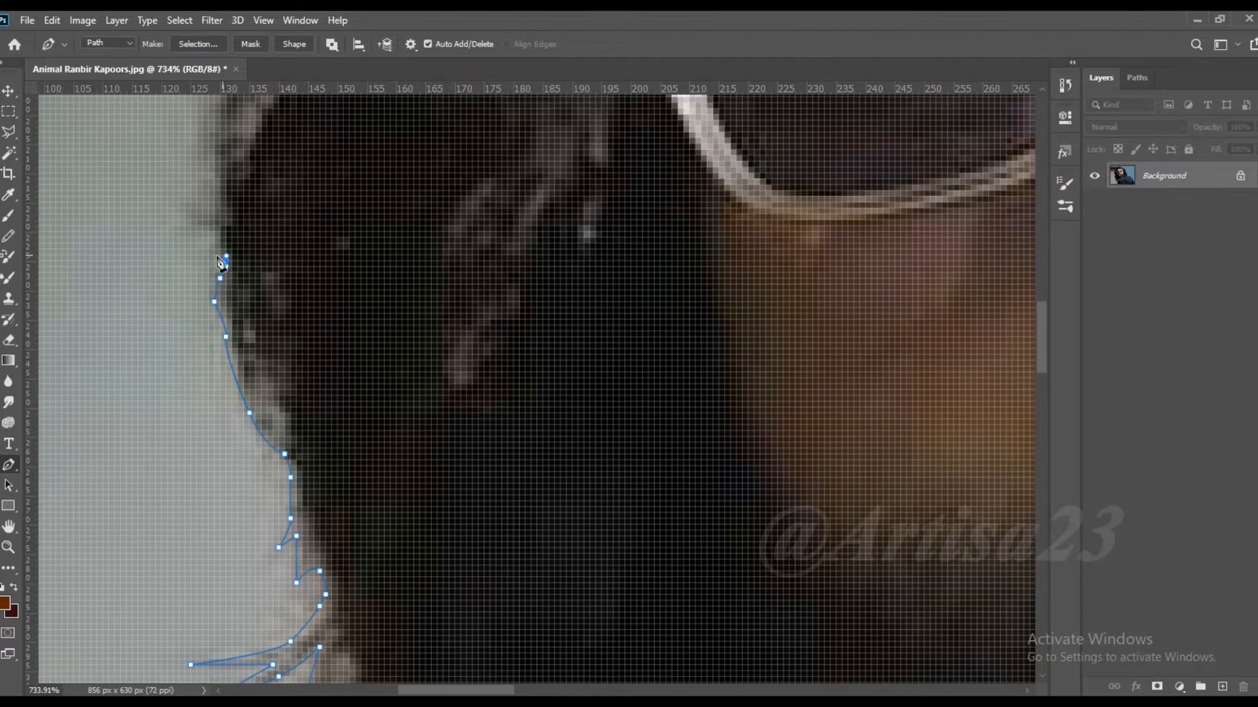
- Extend the path up the hair edge level with the sunglasses, including its small protruding wisps
{"action": "left_click", "coordinate": [191, 220]}
{"action": "left_click_drag", "start_coordinate": [183, 211], "coordinate": [235, 312]}
{"action": "left_click", "coordinate": [254, 309]}
{"action": "left_click_drag", "start_coordinate": [266, 262], "coordinate": [270, 203]}
{"action": "left_click", "coordinate": [254, 267]}
{"action": "left_click_drag", "start_coordinate": [275, 181], "coordinate": [242, 317]}
{"action": "left_click_drag", "start_coordinate": [257, 228], "coordinate": [272, 221]}
{"action": "left_click_drag", "start_coordinate": [297, 175], "coordinate": [301, 165]}
{"action": "left_click_drag", "start_coordinate": [302, 165], "coordinate": [241, 328]}
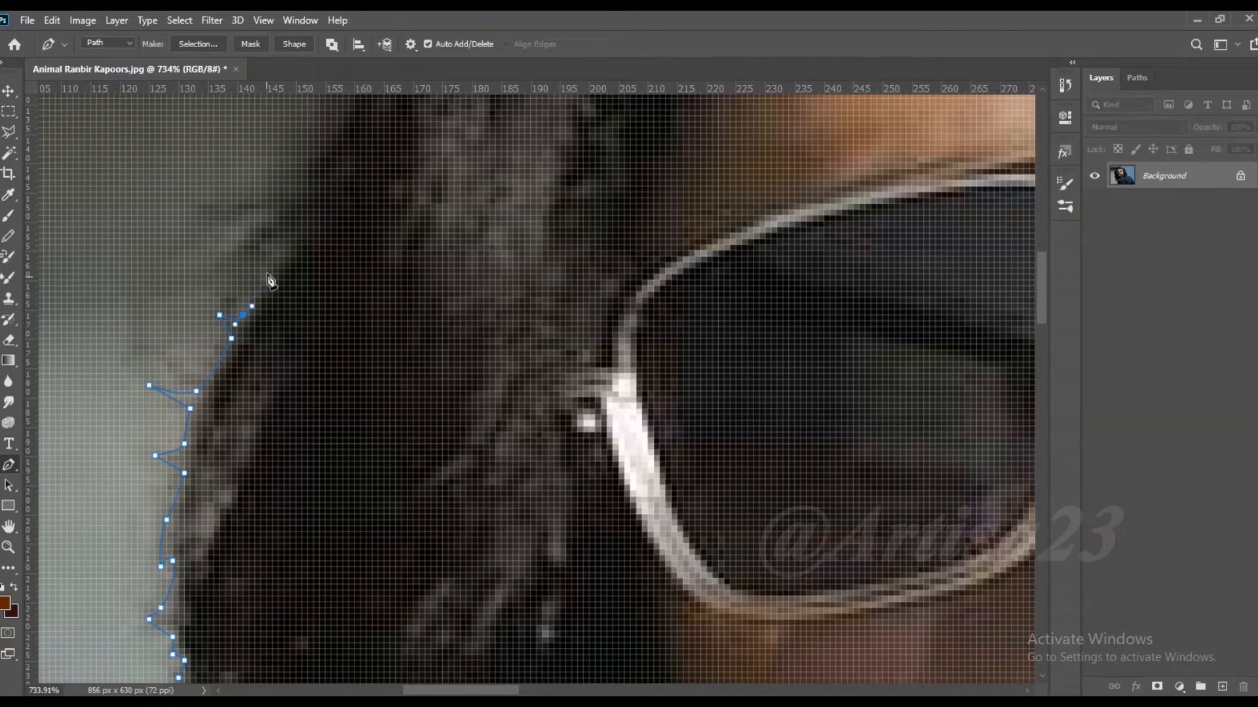
- Trace the wisps above the sunglasses and the smoother hair edge rising alongside the forehead
{"action": "left_click_drag", "start_coordinate": [284, 216], "coordinate": [295, 203]}
{"action": "left_click_drag", "start_coordinate": [302, 195], "coordinate": [160, 370]}
{"action": "left_click", "coordinate": [136, 378]}
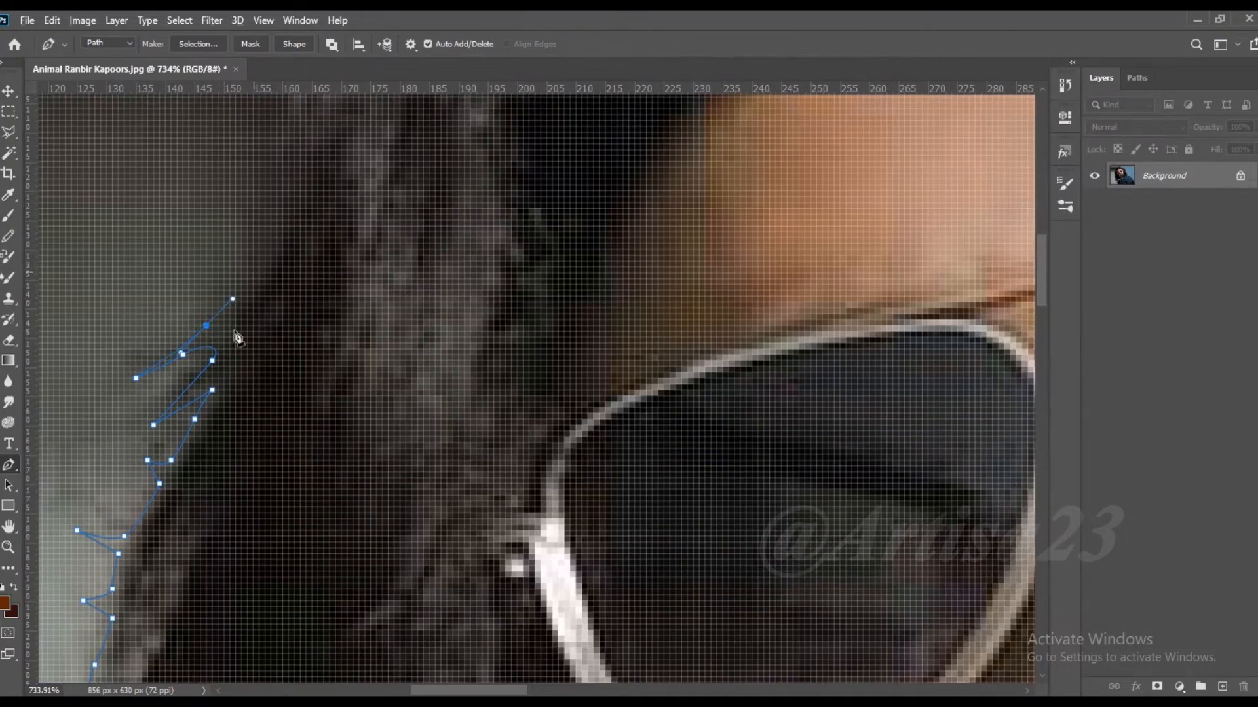
{"action": "scroll", "coordinate": [254, 286], "scroll_direction": "down", "scroll_amount": 2}
{"action": "left_click_drag", "start_coordinate": [263, 182], "coordinate": [276, 165]}
{"action": "left_click_drag", "start_coordinate": [277, 167], "coordinate": [221, 338]}
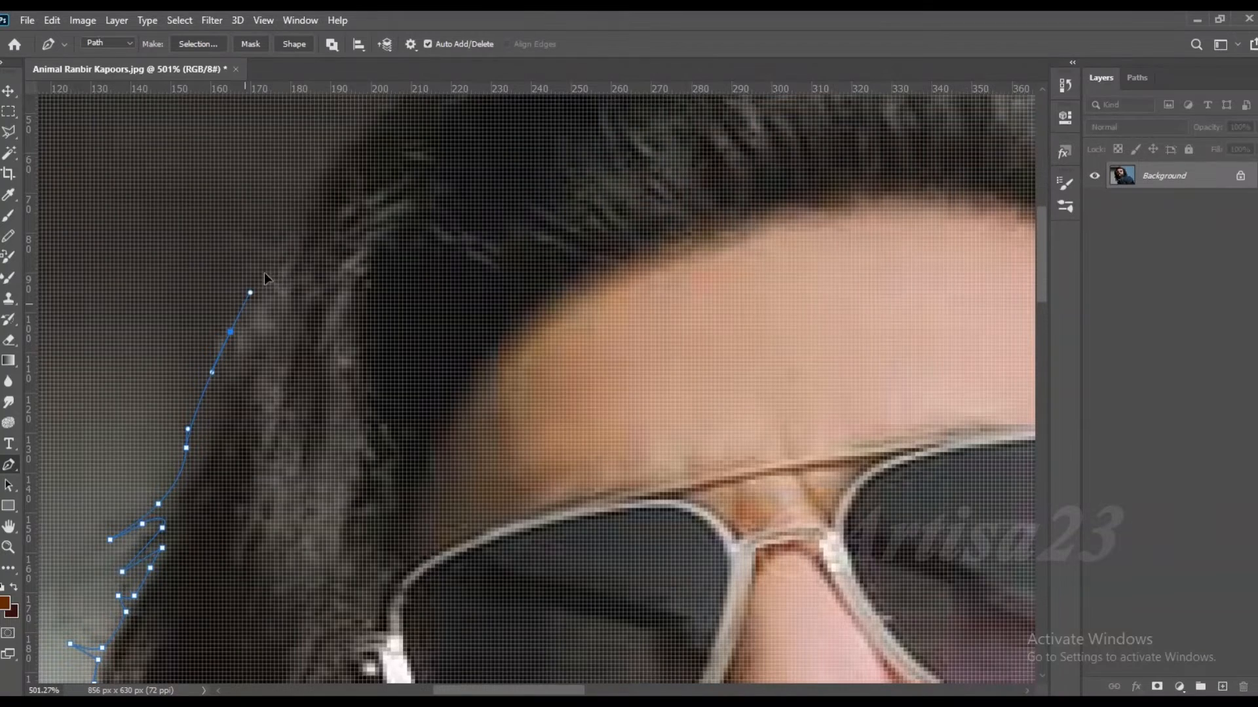
- Trace the path over the crown of the head and around the loose strands just past it
{"action": "scroll", "coordinate": [265, 272], "scroll_direction": "down", "scroll_amount": 2}
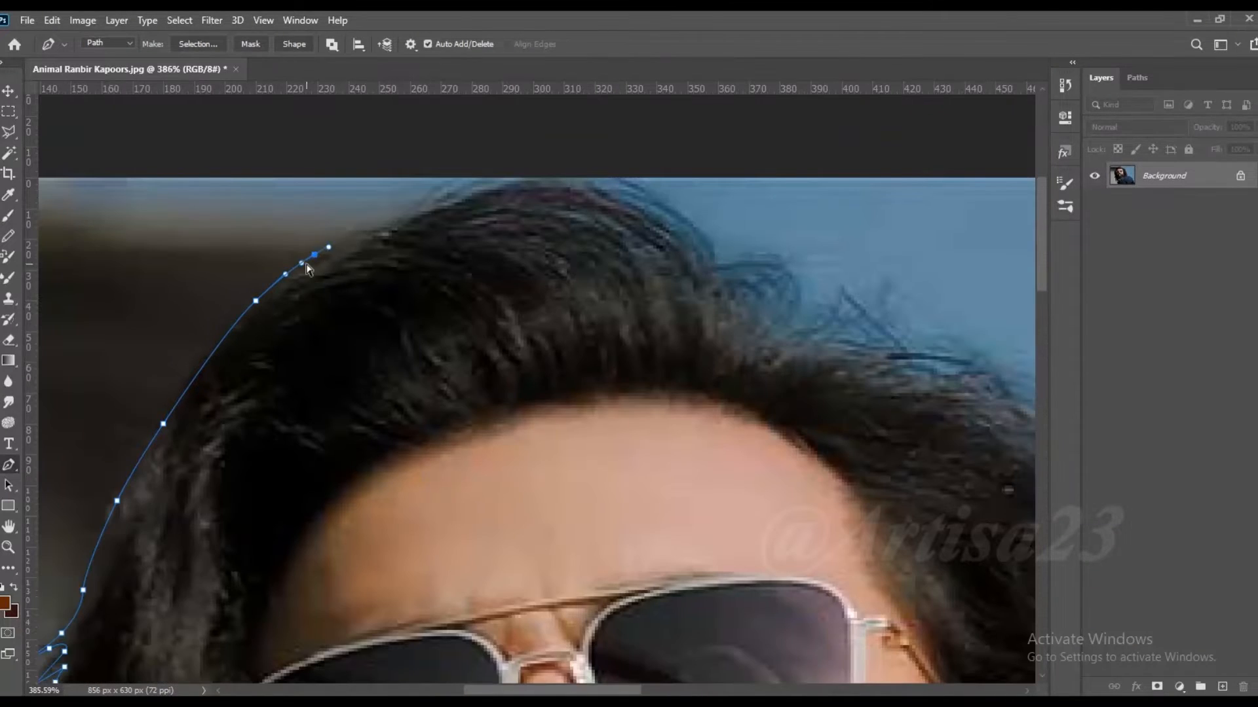
{"action": "left_click_drag", "start_coordinate": [438, 203], "coordinate": [450, 200]}
{"action": "left_click_drag", "start_coordinate": [511, 179], "coordinate": [535, 174]}
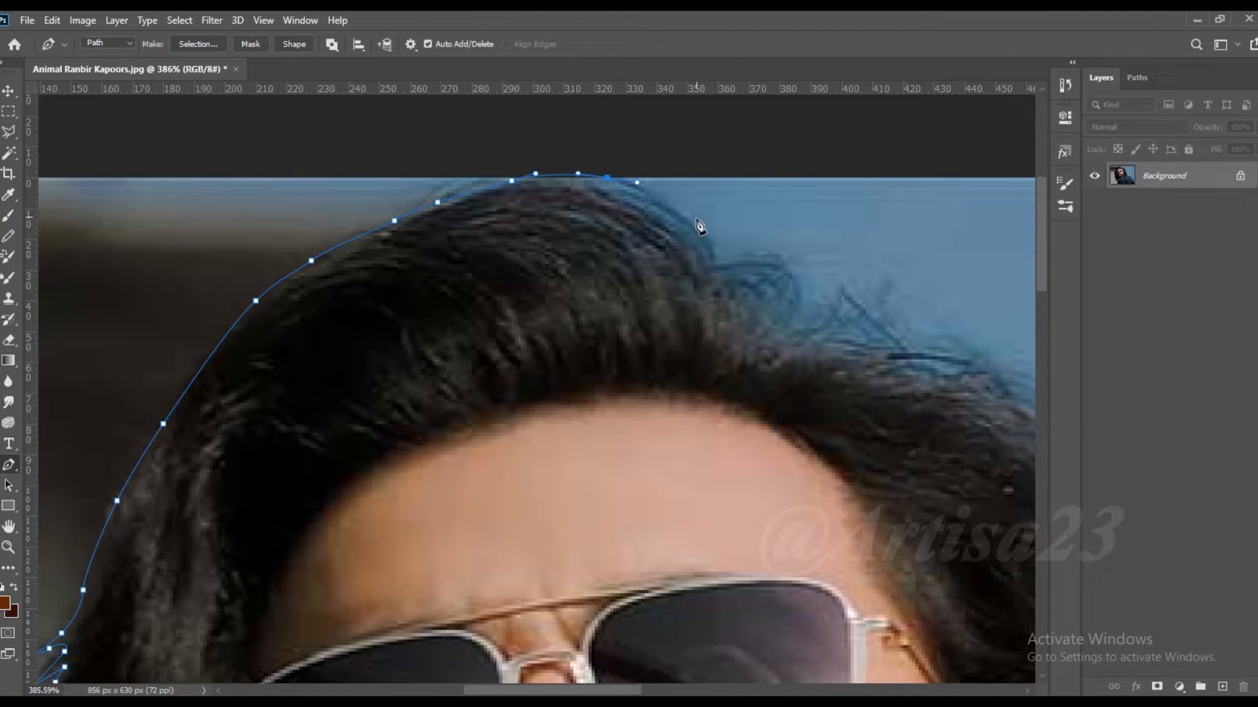
{"action": "left_click_drag", "start_coordinate": [805, 338], "coordinate": [662, 312]}
{"action": "left_click", "coordinate": [671, 302]}
{"action": "left_click", "coordinate": [689, 293]}
{"action": "left_click", "coordinate": [707, 289]}
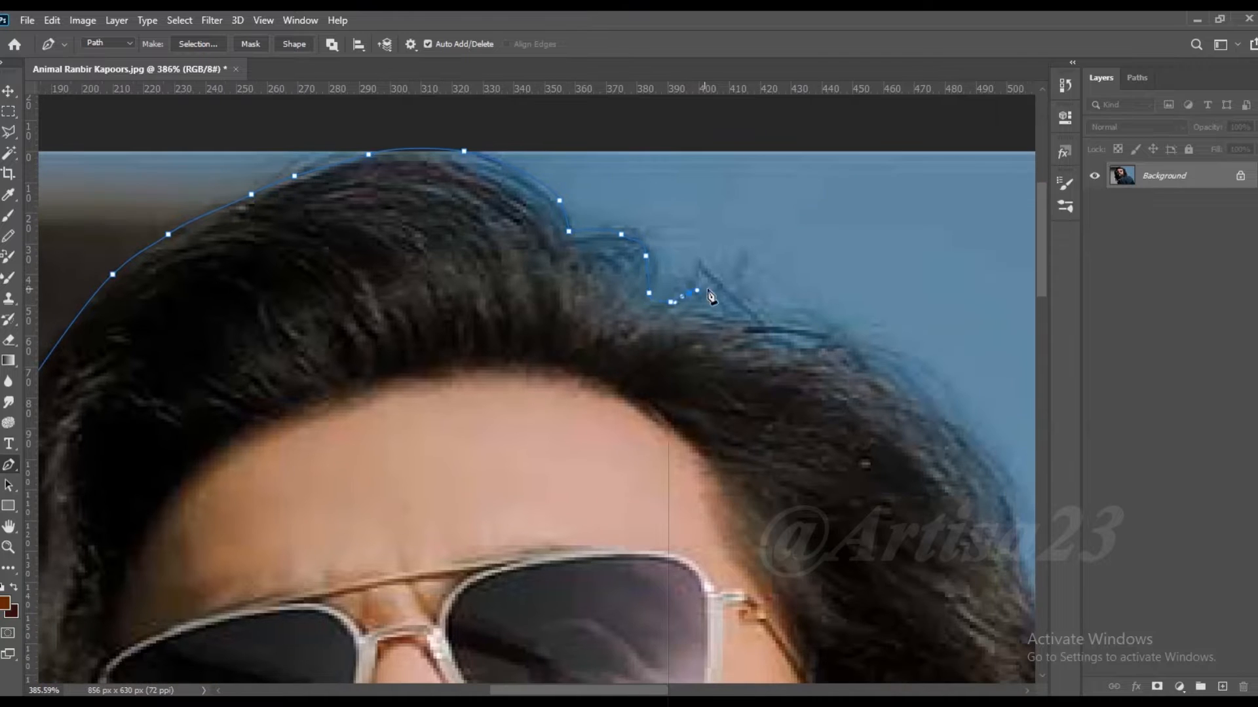
- Continue the path along the hair edge from the crown's flyaway strands down the sky-side slope
{"action": "left_click", "coordinate": [741, 305]}
{"action": "left_click", "coordinate": [766, 317]}
{"action": "left_click_drag", "start_coordinate": [840, 336], "coordinate": [865, 348]}
{"action": "left_click_drag", "start_coordinate": [905, 363], "coordinate": [933, 385]}
{"action": "left_click", "coordinate": [948, 394]}
{"action": "left_click_drag", "start_coordinate": [911, 382], "coordinate": [938, 402]}
{"action": "left_click", "coordinate": [954, 425]}
{"action": "left_click_drag", "start_coordinate": [994, 458], "coordinate": [828, 401]}
- Trace the sky-side hair edge downward past the sunglasses to the start of the lower curls
{"action": "left_click", "coordinate": [827, 399]}
{"action": "left_click", "coordinate": [830, 427]}
{"action": "left_click", "coordinate": [843, 464]}
{"action": "left_click_drag", "start_coordinate": [866, 523], "coordinate": [752, 367]}
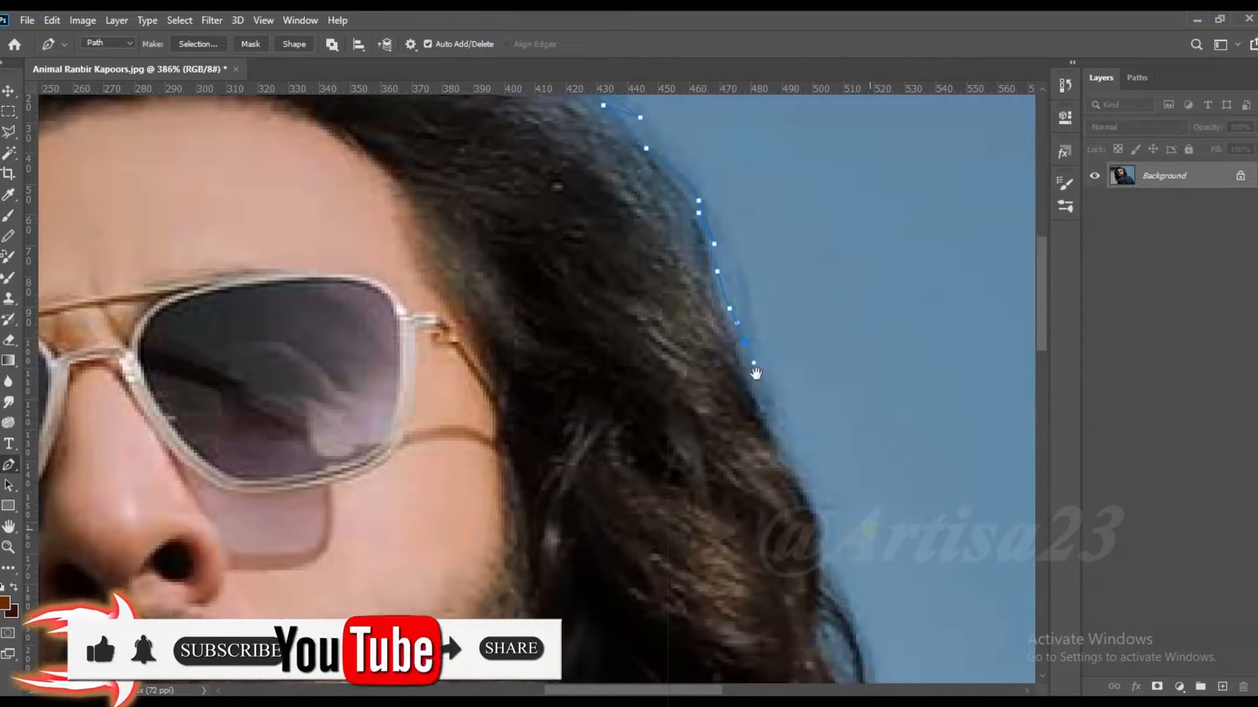
{"action": "left_click", "coordinate": [744, 342]}
{"action": "left_click", "coordinate": [769, 404]}
{"action": "left_click", "coordinate": [777, 433]}
{"action": "left_click_drag", "start_coordinate": [787, 453], "coordinate": [799, 472]}
{"action": "left_click_drag", "start_coordinate": [820, 539], "coordinate": [820, 567]}
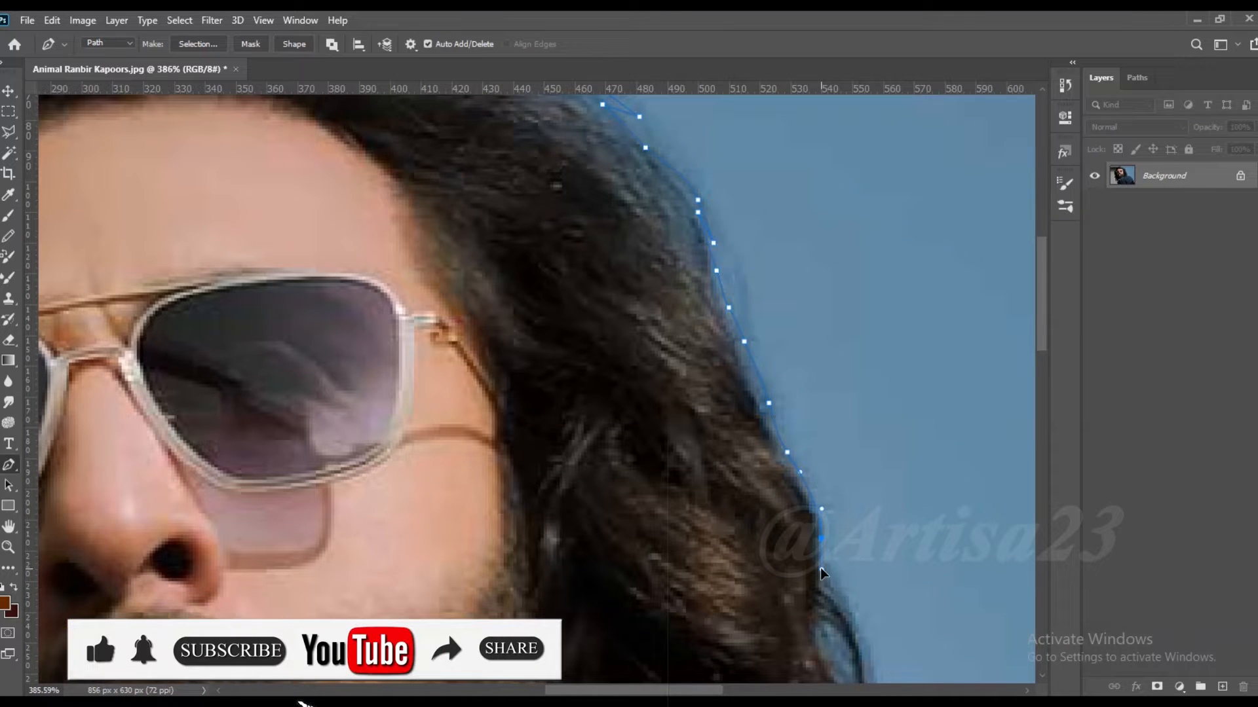
- Trace around the lower curls and the flicked strand on the sky side down to the jacket shoulder
{"action": "left_click_drag", "start_coordinate": [866, 650], "coordinate": [763, 526]}
{"action": "left_click_drag", "start_coordinate": [762, 521], "coordinate": [767, 534]}
{"action": "left_click", "coordinate": [770, 559]}
{"action": "left_click_drag", "start_coordinate": [767, 604], "coordinate": [743, 388]}
{"action": "left_click", "coordinate": [692, 431]}
{"action": "left_click", "coordinate": [701, 452]}
{"action": "left_click_drag", "start_coordinate": [760, 439], "coordinate": [751, 460]}
{"action": "left_click", "coordinate": [742, 477]}
{"action": "left_click", "coordinate": [720, 490]}
{"action": "left_click", "coordinate": [723, 536]}
{"action": "left_click", "coordinate": [726, 563]}
- Trace the path over the jacket shoulder and down the outer sleeve where the sky ends
{"action": "left_click_drag", "start_coordinate": [831, 550], "coordinate": [785, 375]}
{"action": "left_click_drag", "start_coordinate": [865, 432], "coordinate": [658, 335]}
{"action": "left_click_drag", "start_coordinate": [739, 418], "coordinate": [802, 502]}
{"action": "left_click_drag", "start_coordinate": [856, 621], "coordinate": [745, 379]}
{"action": "left_click_drag", "start_coordinate": [772, 465], "coordinate": [742, 500]}
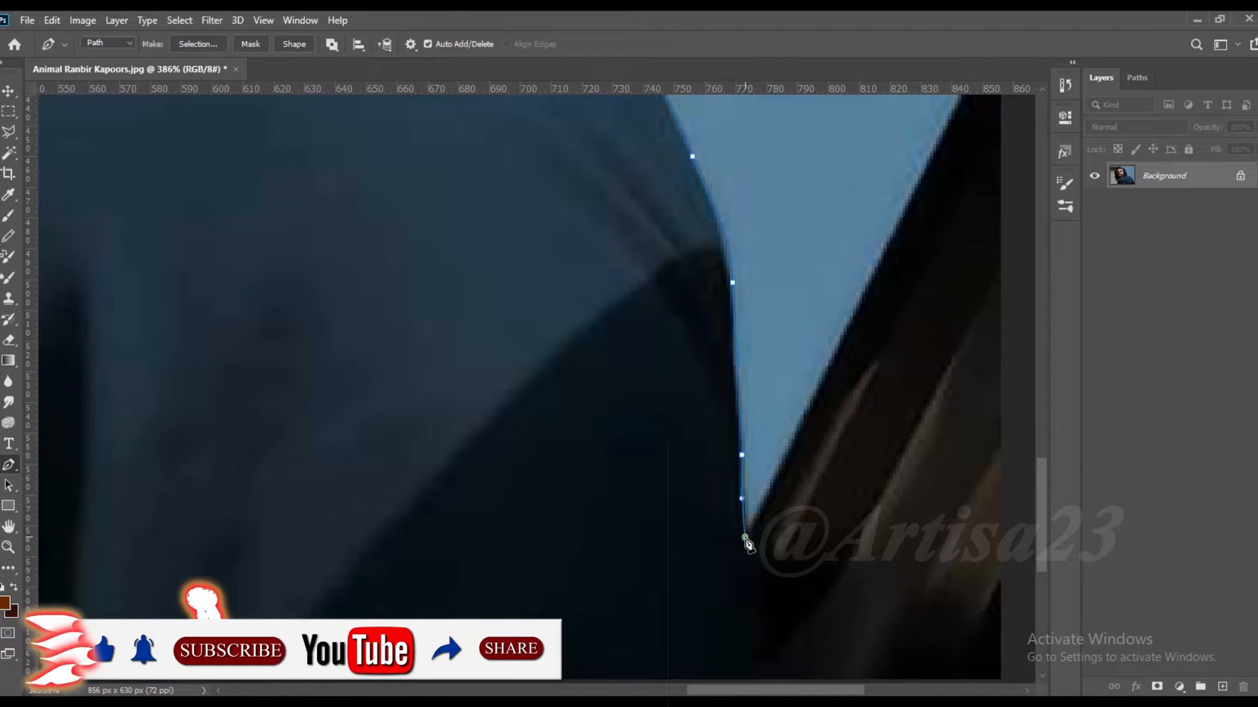
{"action": "left_click", "coordinate": [748, 541]}
- Finish the sleeve edge down to the photo's lower edge and close the path at its starting point
{"action": "scroll", "coordinate": [736, 332], "scroll_direction": "down", "scroll_amount": 5}
{"action": "left_click", "coordinate": [743, 490]}
{"action": "key", "text": "ctrl+0"}
{"action": "scroll", "coordinate": [743, 490], "scroll_direction": "down", "scroll_amount": 3}
{"action": "left_click", "coordinate": [428, 615]}
- Convert the closed path to a selection and copy the selected man to a new layer
{"action": "scroll", "coordinate": [456, 561], "scroll_direction": "up", "scroll_amount": 4}
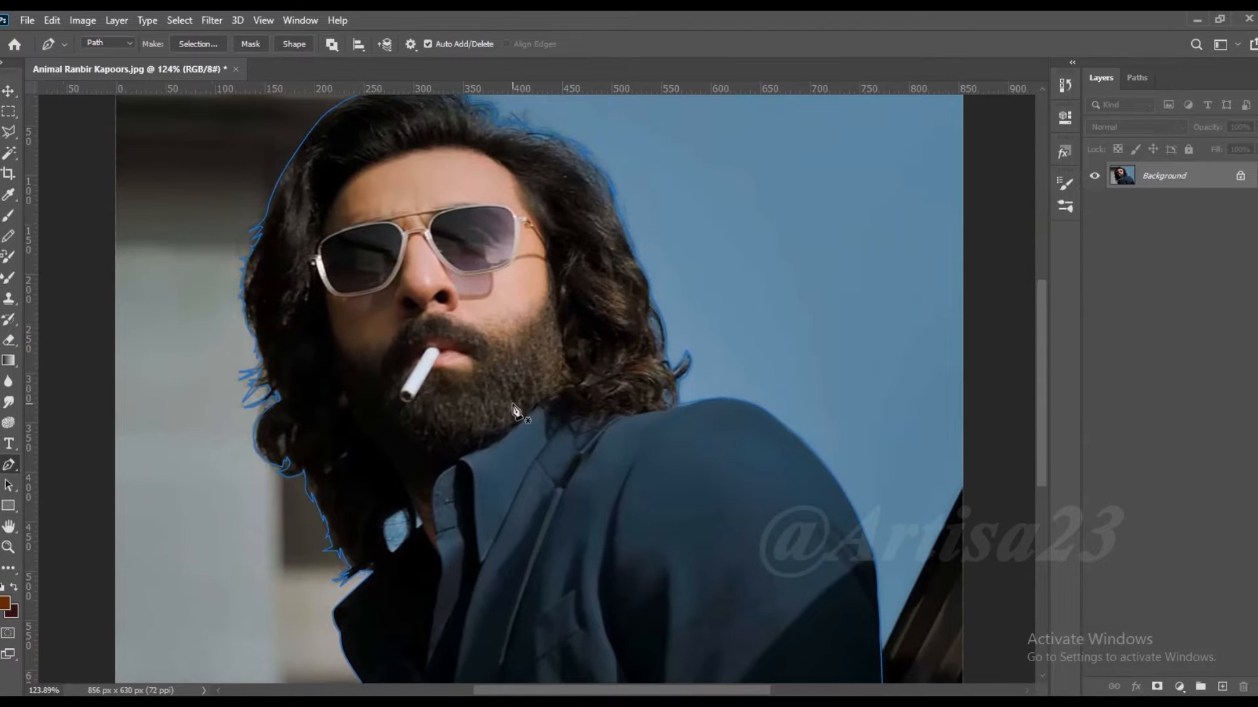
{"action": "right_click", "coordinate": [504, 330]}
{"action": "left_click", "coordinate": [556, 402]}
{"action": "left_click", "coordinate": [710, 190]}
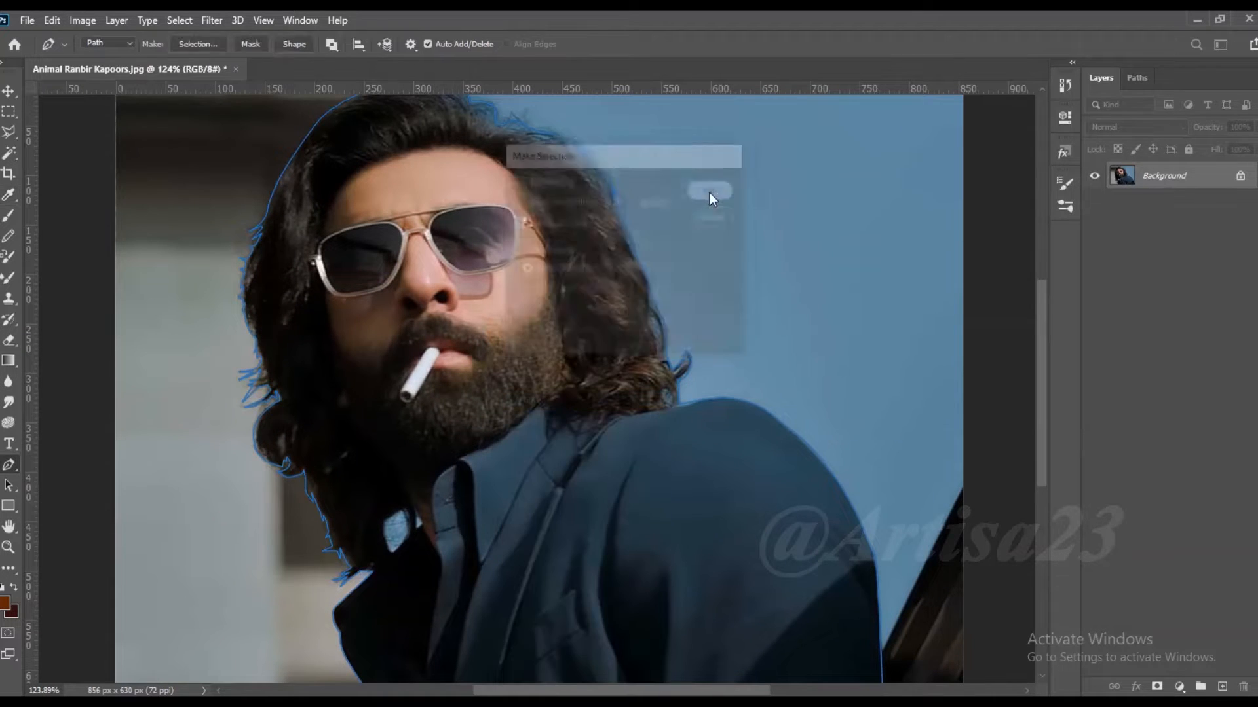
{"action": "key", "text": "ctrl+0"}
{"action": "key", "text": "ctrl+j"}
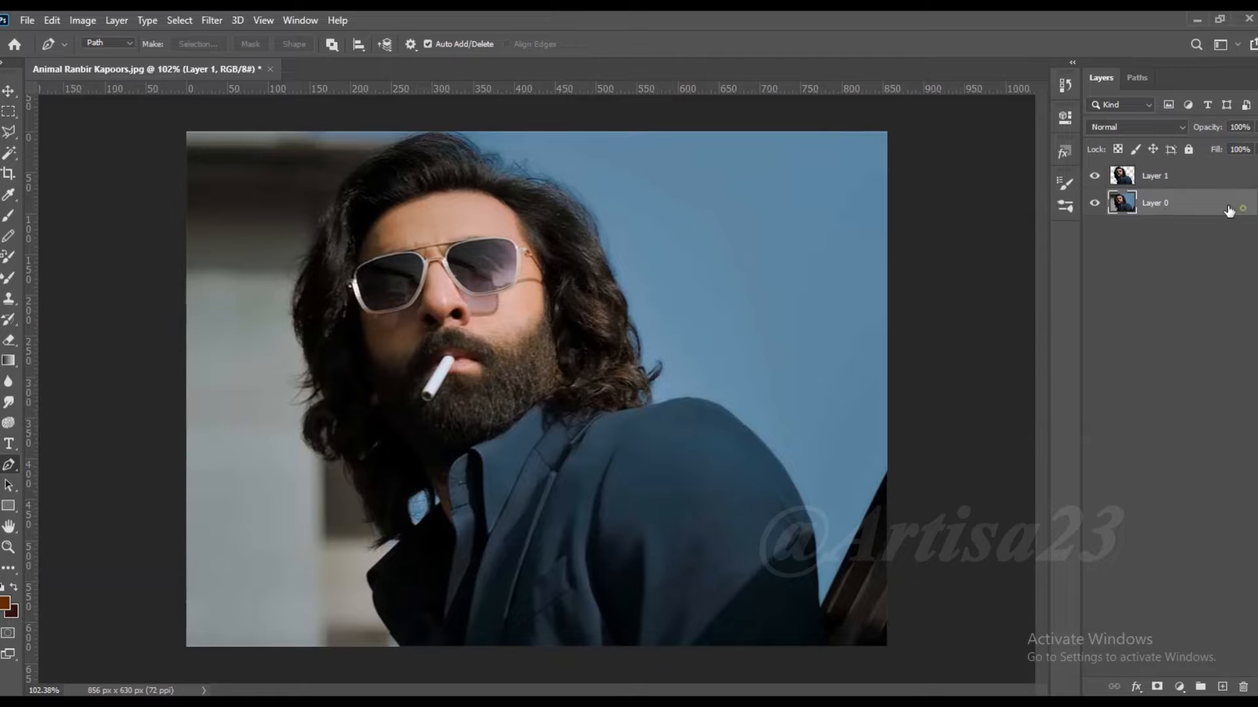
- Unlock the Background layer and enlarge the canvas on all four sides to 1041 x 740 px with the Crop tool
{"action": "left_click", "coordinate": [1241, 206]}
{"action": "scroll", "coordinate": [409, 279], "scroll_direction": "down", "scroll_amount": 3}
{"action": "left_click", "coordinate": [9, 175]}
{"action": "left_click_drag", "start_coordinate": [270, 391], "coordinate": [244, 391]}
{"action": "left_click_drag", "start_coordinate": [548, 196], "coordinate": [548, 172]}
{"action": "left_click_drag", "start_coordinate": [549, 609], "coordinate": [549, 620]}
{"action": "left_click_drag", "start_coordinate": [824, 395], "coordinate": [855, 396]}
{"action": "key", "text": "Return"}
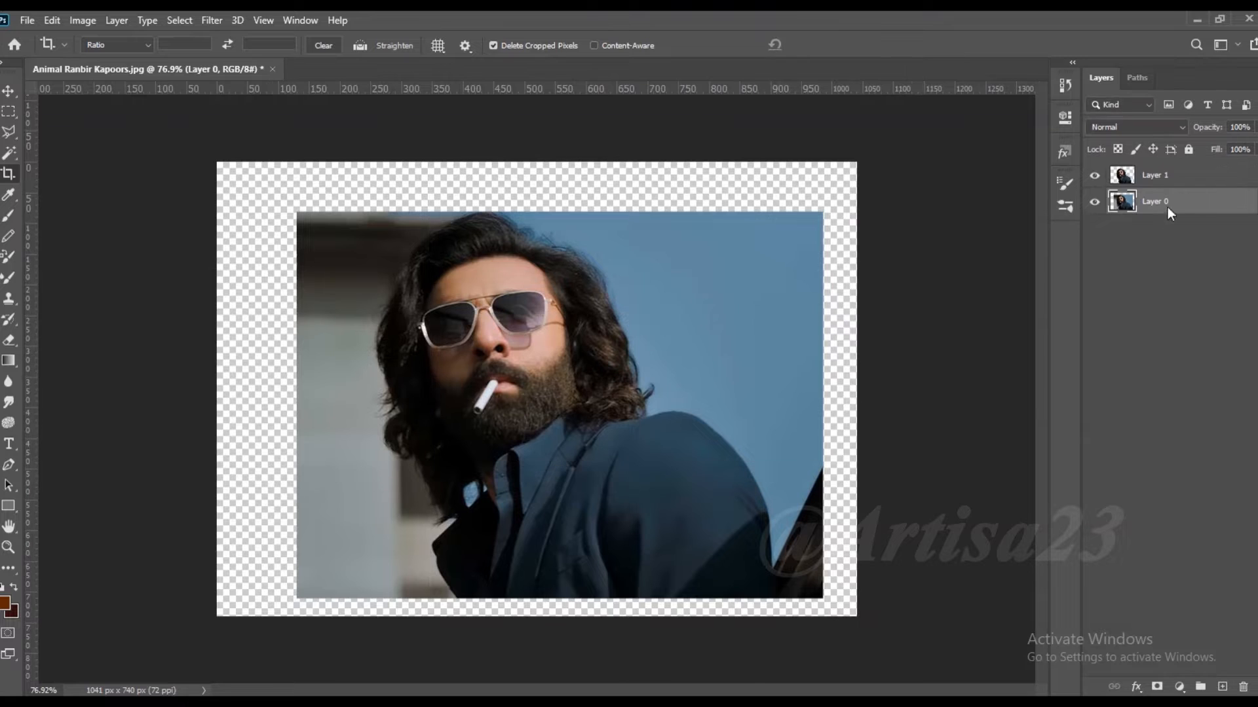
- Add a layer between the cut-out and the original photo and fill it with a muted greyish blue
{"action": "left_click", "coordinate": [1223, 688]}
{"action": "left_click", "coordinate": [6, 603]}
{"action": "left_click", "coordinate": [387, 543]}
{"action": "left_click", "coordinate": [890, 472]}
{"action": "key", "text": "c"}
{"action": "left_click", "coordinate": [1205, 401]}
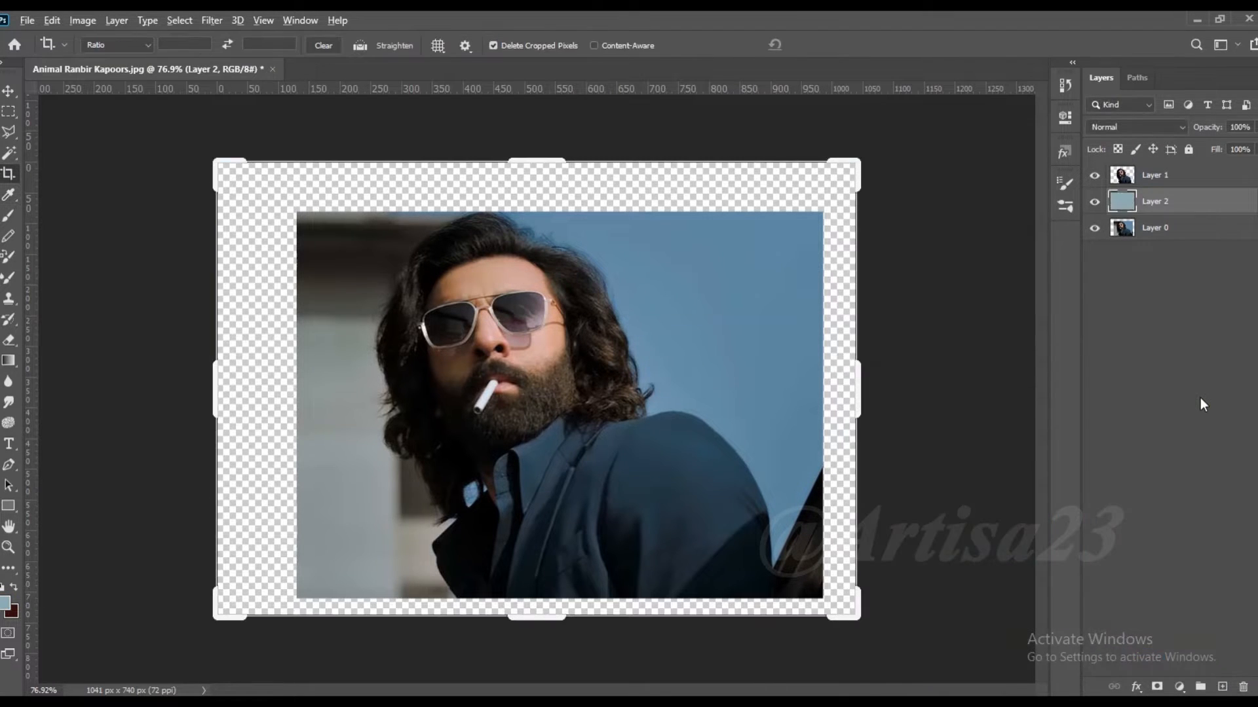
{"action": "key", "text": "alt+BackSpace"}
- Widen the canvas on both sides to 1103 px and refill the background layer with the foreground colour
{"action": "left_click_drag", "start_coordinate": [863, 381], "coordinate": [878, 382]}
{"action": "key", "text": "Return"}
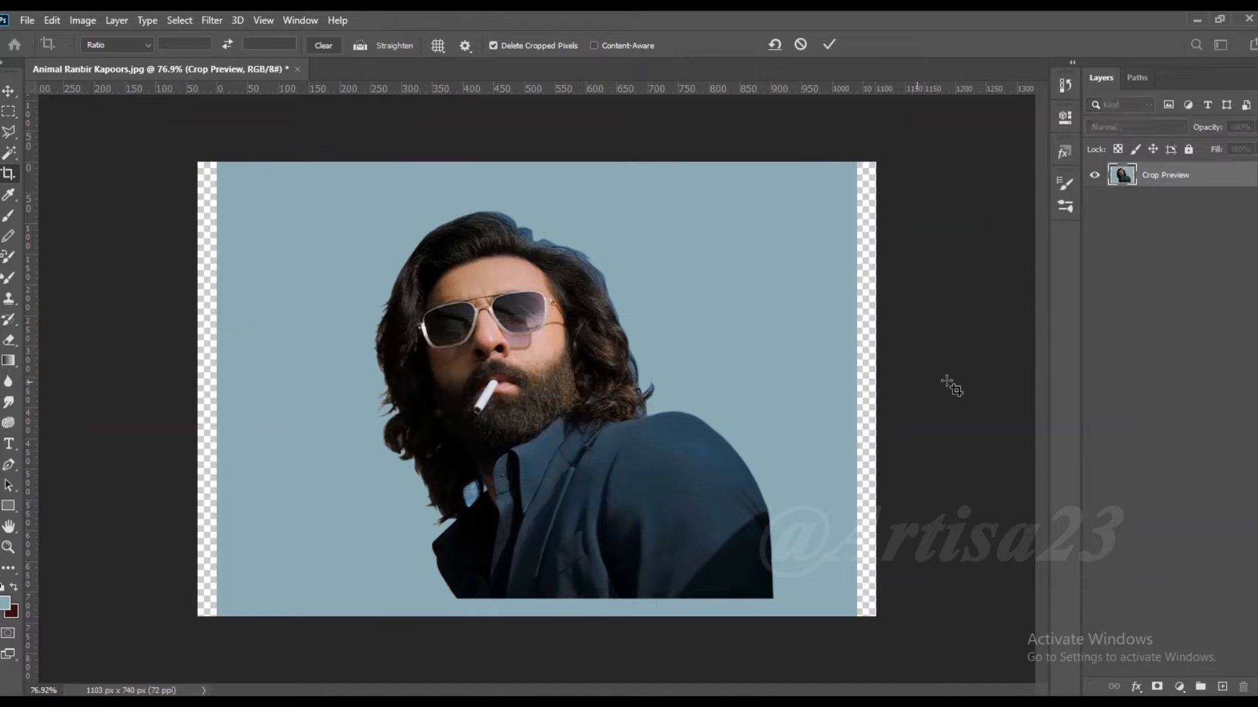
{"action": "key", "text": "alt+BackSpace"}
- Change the foreground colour to a lighter sky blue and fill Layer 2 with it
{"action": "left_click", "coordinate": [6, 602]}
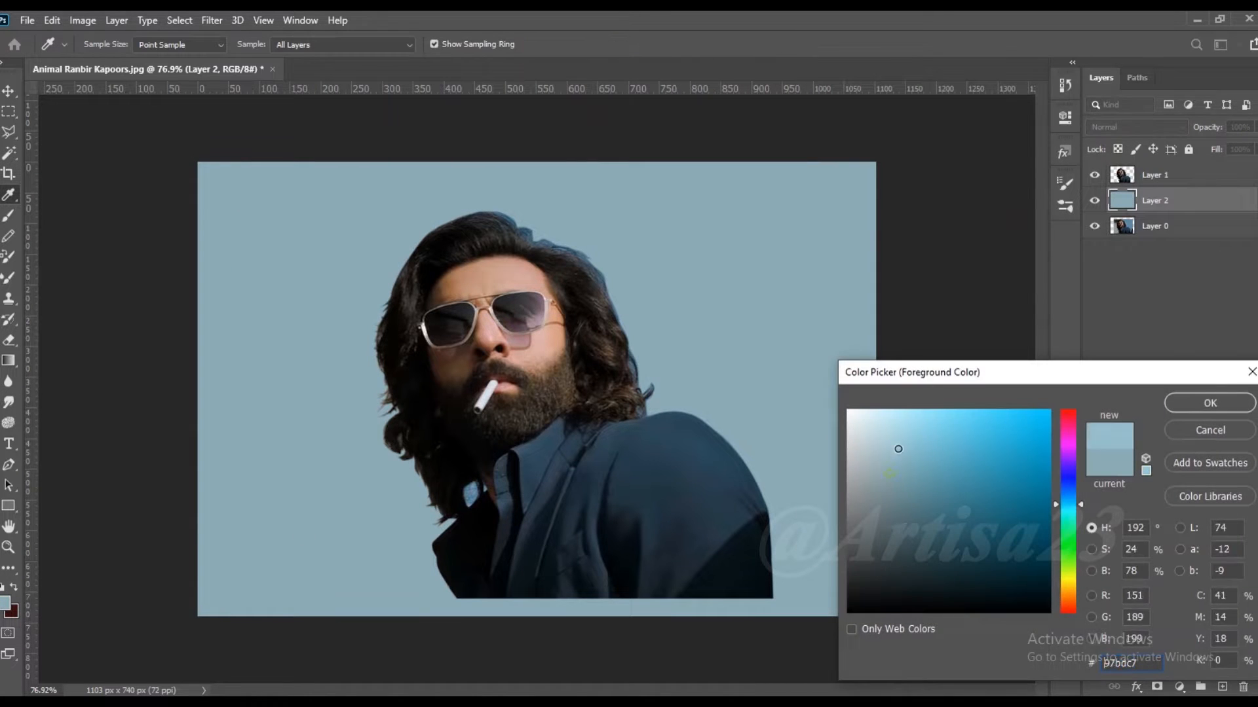
{"action": "left_click", "coordinate": [1191, 403]}
{"action": "key", "text": "alt+BackSpace"}
{"action": "key", "text": "Return"}
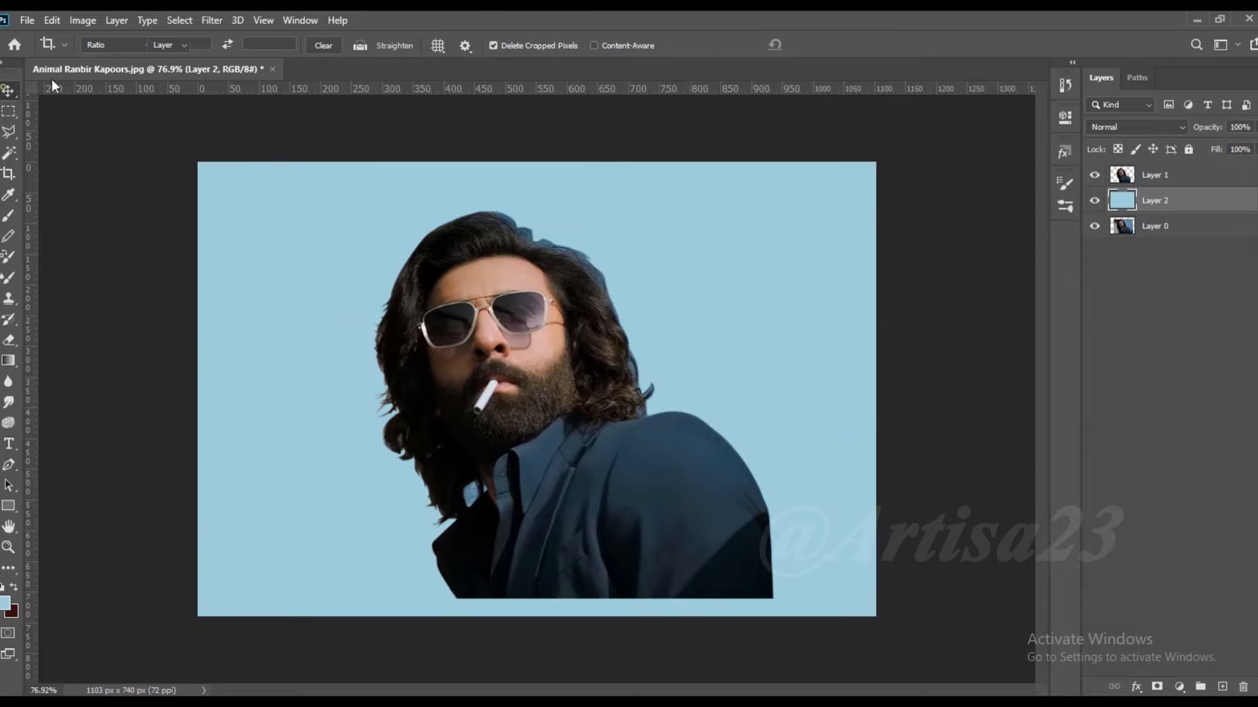
- Rename the cut-out layer, Layer 1, as 01
{"action": "key", "text": "v"}
{"action": "left_click", "coordinate": [1149, 178]}
{"action": "key", "text": "ctrl+j"}
{"action": "key", "text": "ctrl+z"}
{"action": "double_click", "coordinate": [1156, 175]}
{"action": "type", "text": "01"}
{"action": "key", "text": "Return"}
- Duplicate layer 01 directly beneath the original, hide the copy, and keep layer 01 selected
{"action": "left_click_drag", "start_coordinate": [1208, 177], "coordinate": [1163, 208]}
{"action": "left_click", "coordinate": [1160, 175]}
{"action": "left_click", "coordinate": [1095, 200]}
{"action": "key", "text": "ctrl+0"}
- Apply a slight Curves adjustment to layer 01
{"action": "left_click", "coordinate": [83, 21]}
{"action": "mouse_move", "coordinate": [131, 60]}
{"action": "left_click", "coordinate": [308, 92]}
{"action": "left_click_drag", "start_coordinate": [882, 447], "coordinate": [876, 432]}
{"action": "left_click", "coordinate": [1206, 310]}
- Apply a Levels adjustment to layer 01 with input black at 23 and input white at 237
{"action": "left_click", "coordinate": [85, 21]}
{"action": "mouse_move", "coordinate": [121, 57]}
{"action": "left_click", "coordinate": [272, 76]}
{"action": "left_click_drag", "start_coordinate": [700, 309], "coordinate": [718, 308]}
{"action": "left_click_drag", "start_coordinate": [902, 310], "coordinate": [889, 310]}
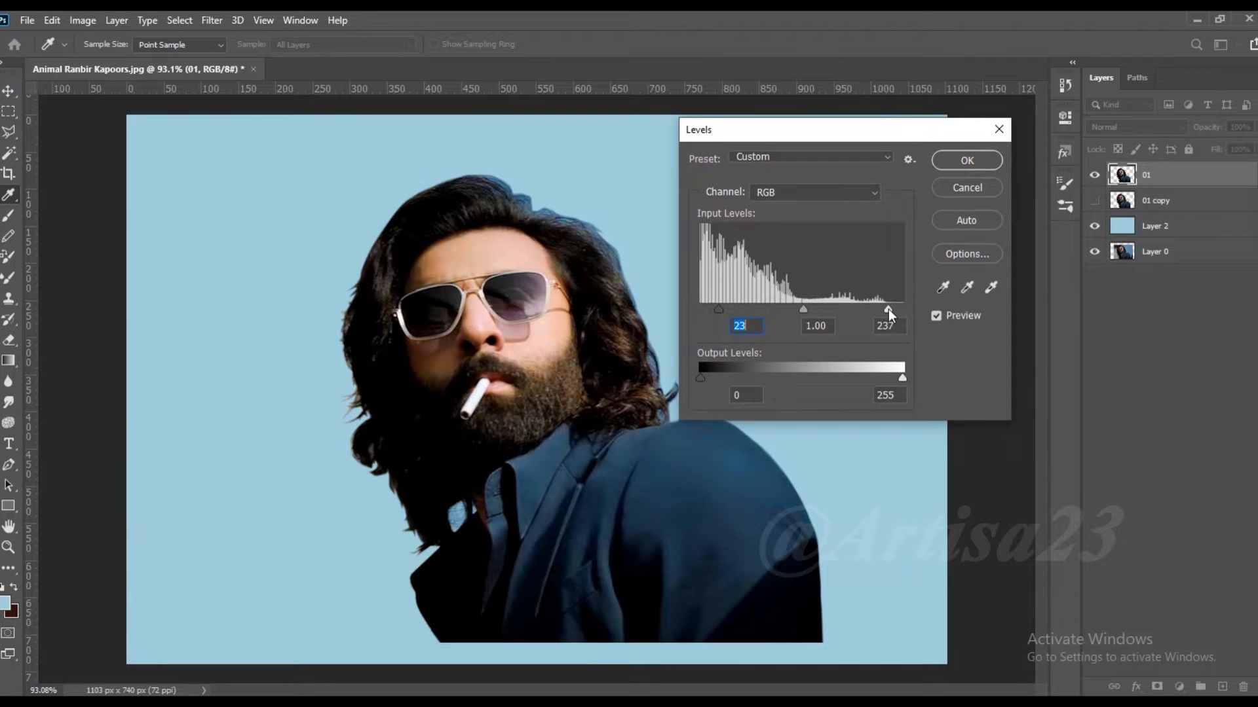
{"action": "left_click", "coordinate": [964, 161]}
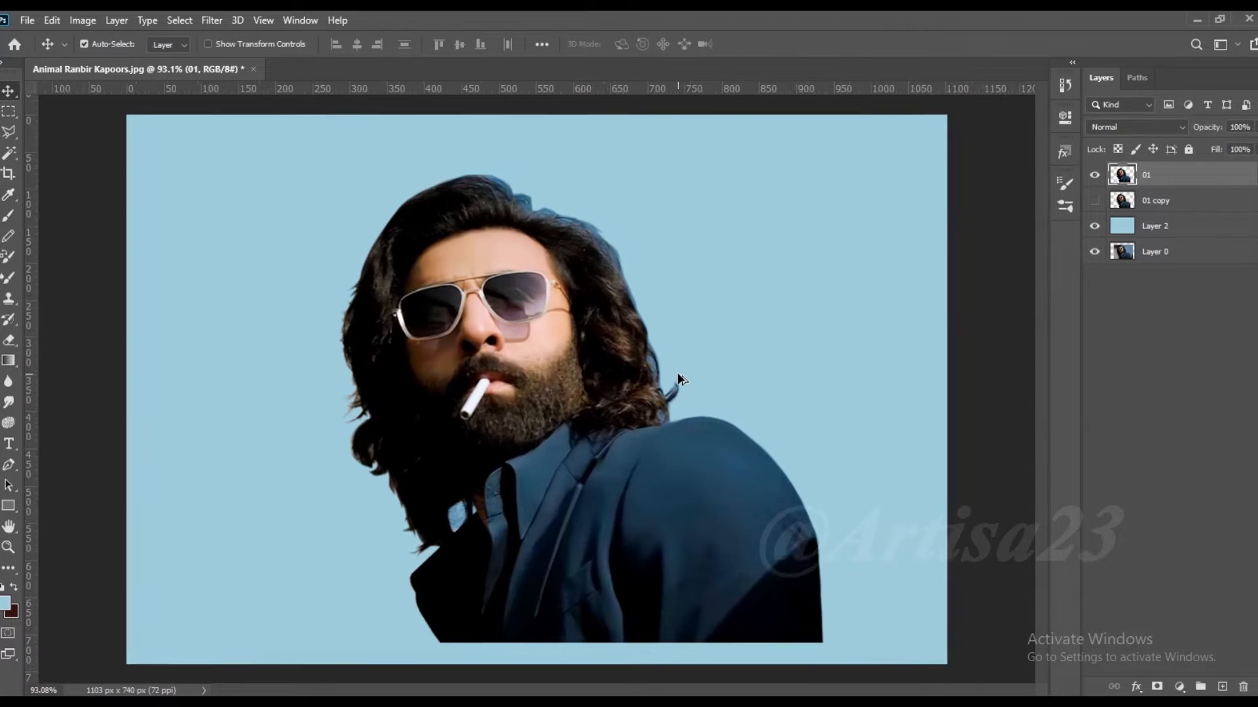
- Sharpen layer 01 with Unsharp Mask at an amount of 77% and a radius of 4.8 pixels
{"action": "scroll", "coordinate": [680, 338], "scroll_direction": "up", "scroll_amount": 1}
{"action": "scroll", "coordinate": [679, 335], "scroll_direction": "down", "scroll_amount": 2}
{"action": "scroll", "coordinate": [543, 367], "scroll_direction": "up", "scroll_amount": 6}
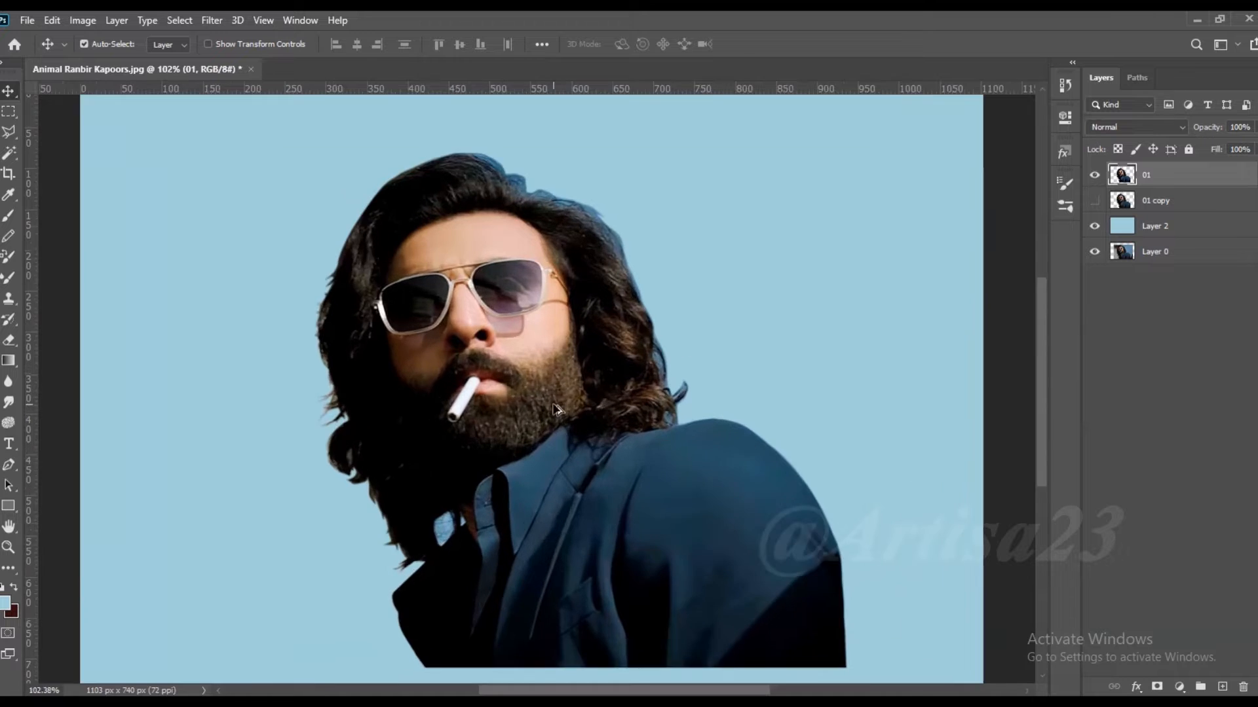
{"action": "left_click", "coordinate": [211, 20]}
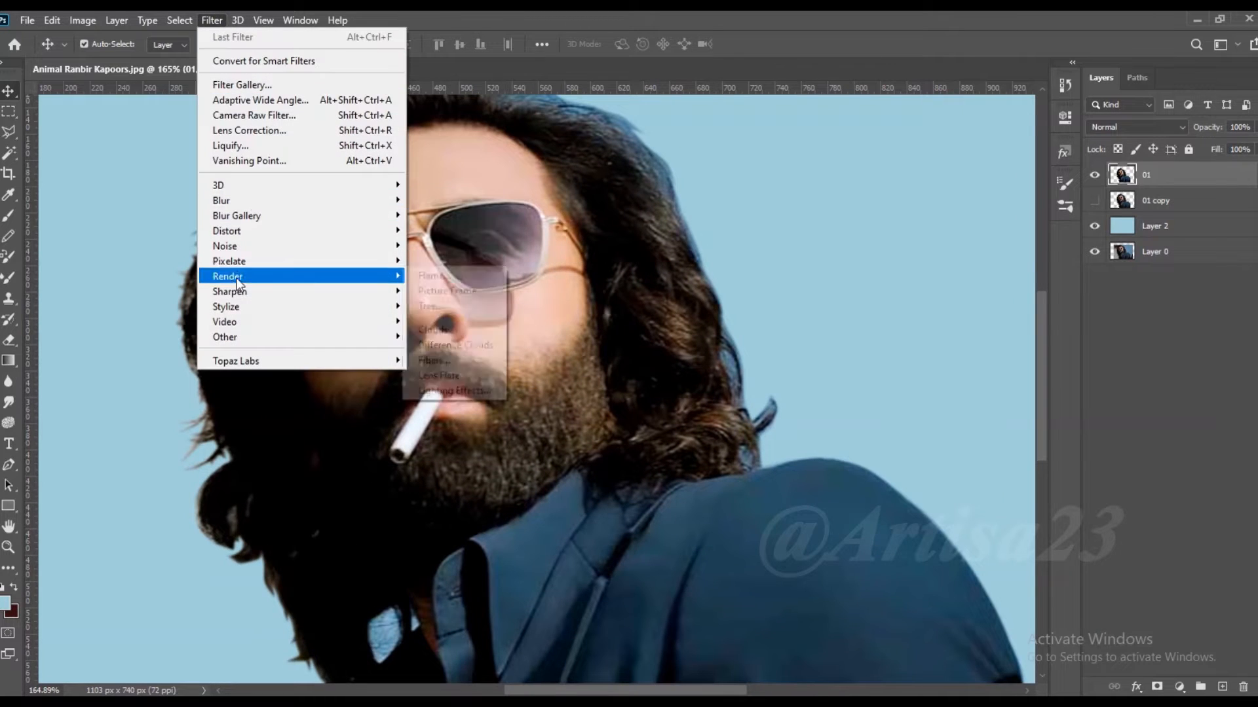
{"action": "left_click", "coordinate": [451, 364]}
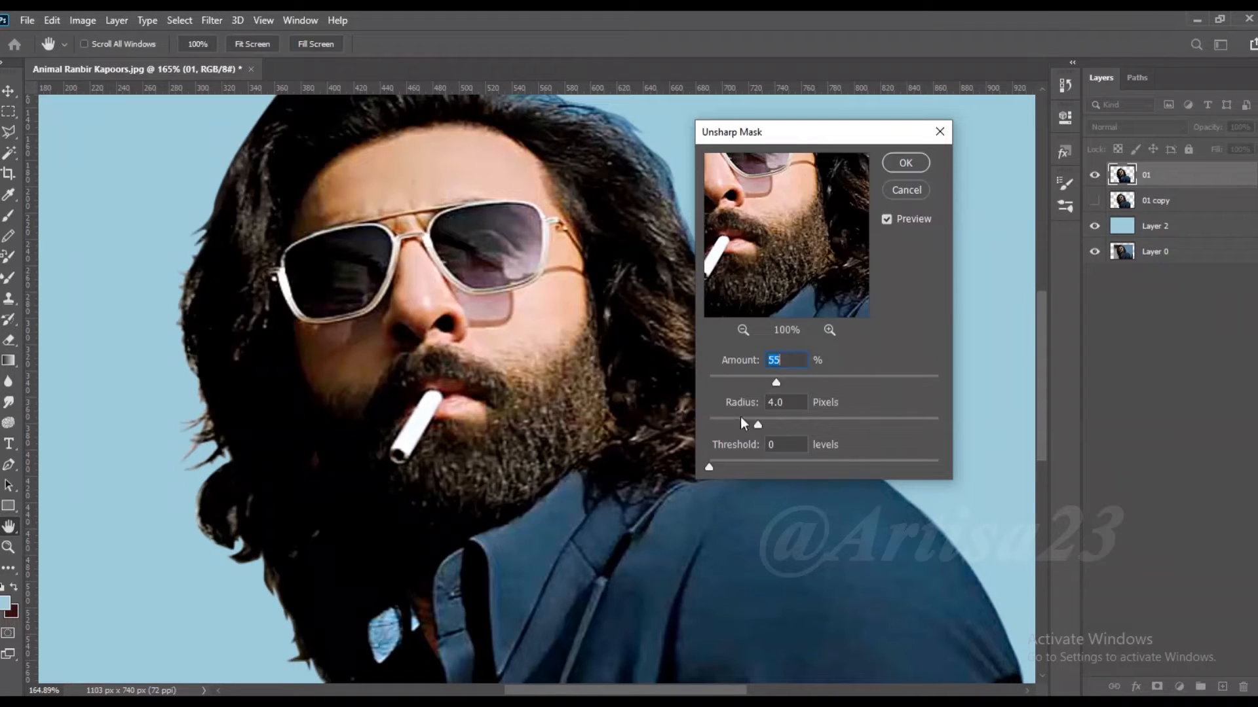
{"action": "left_click", "coordinate": [768, 422]}
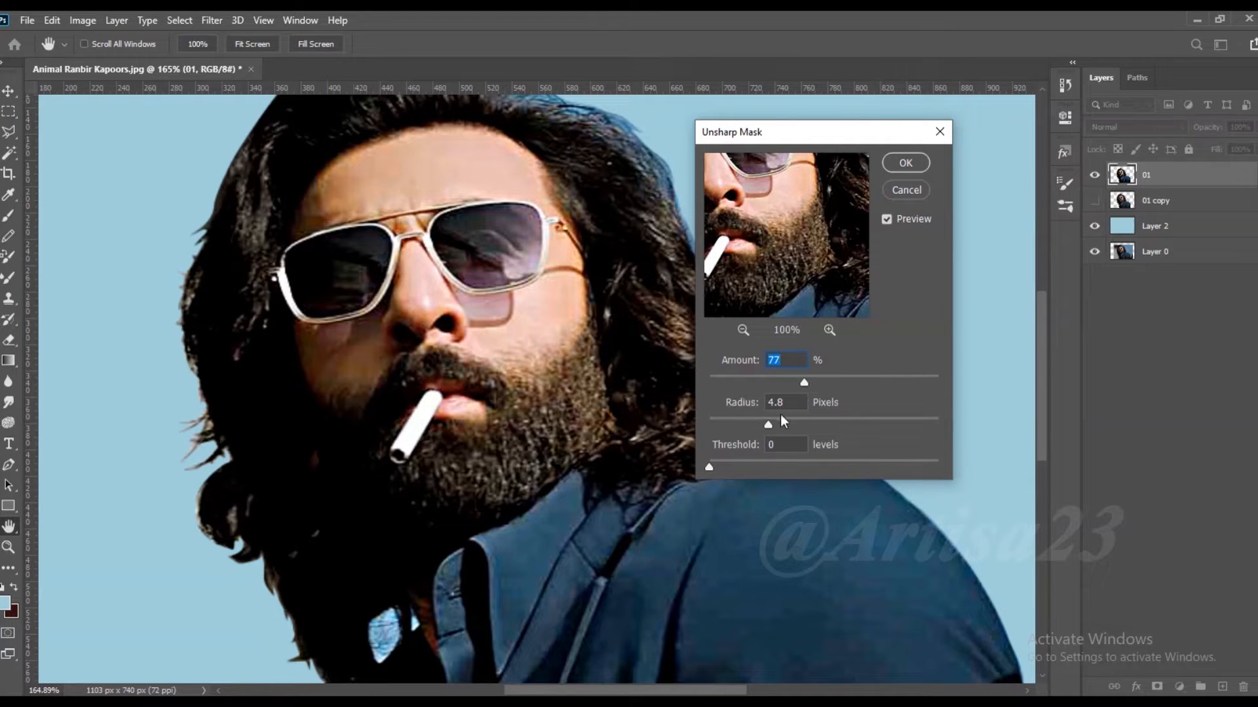
{"action": "left_click", "coordinate": [904, 163]}
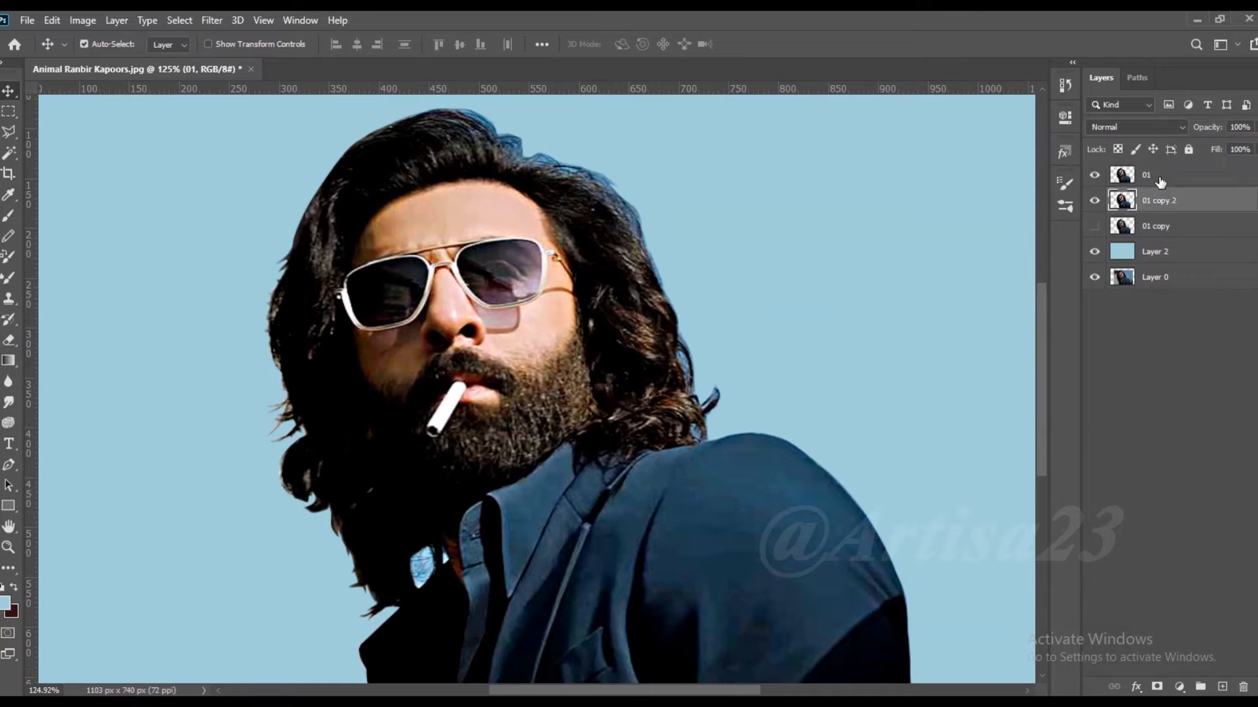
- Select layer 01 above its new duplicate and apply a High Pass filter with a 2.1-pixel radius
{"action": "left_click", "coordinate": [1160, 183]}
{"action": "scroll", "coordinate": [580, 262], "scroll_direction": "up", "scroll_amount": 2}
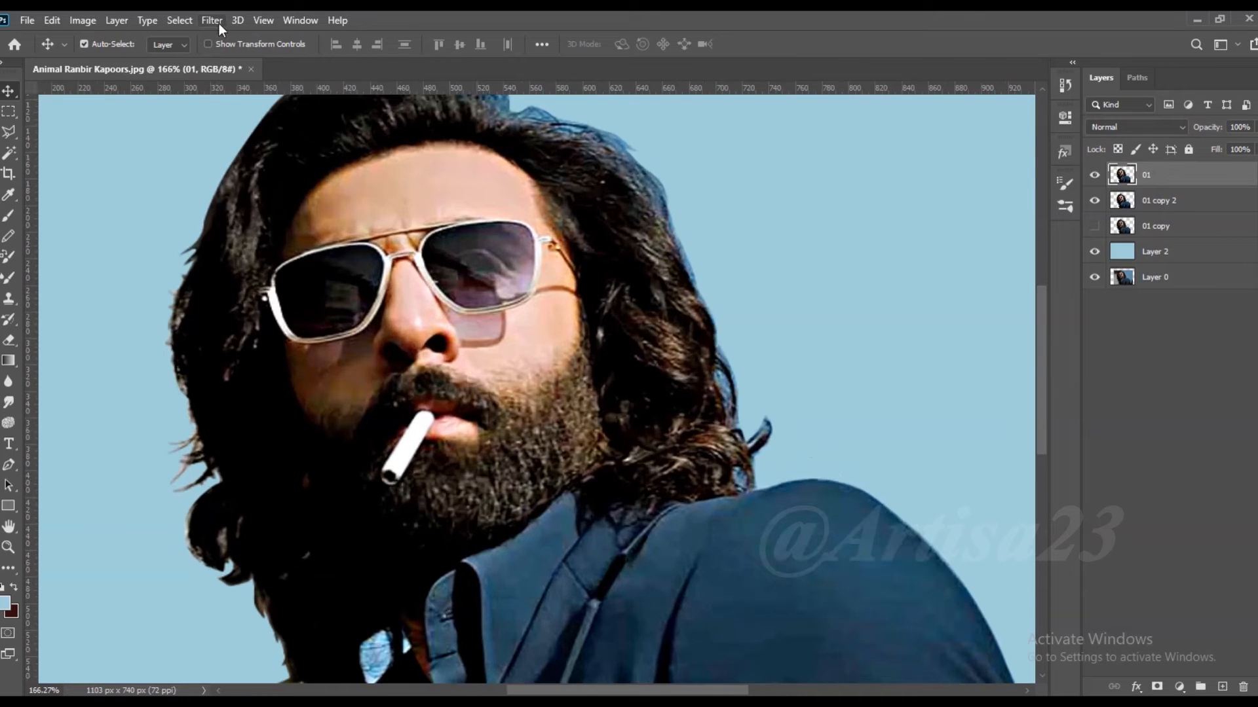
{"action": "left_click", "coordinate": [211, 21]}
{"action": "mouse_move", "coordinate": [380, 337]}
{"action": "left_click", "coordinate": [466, 356]}
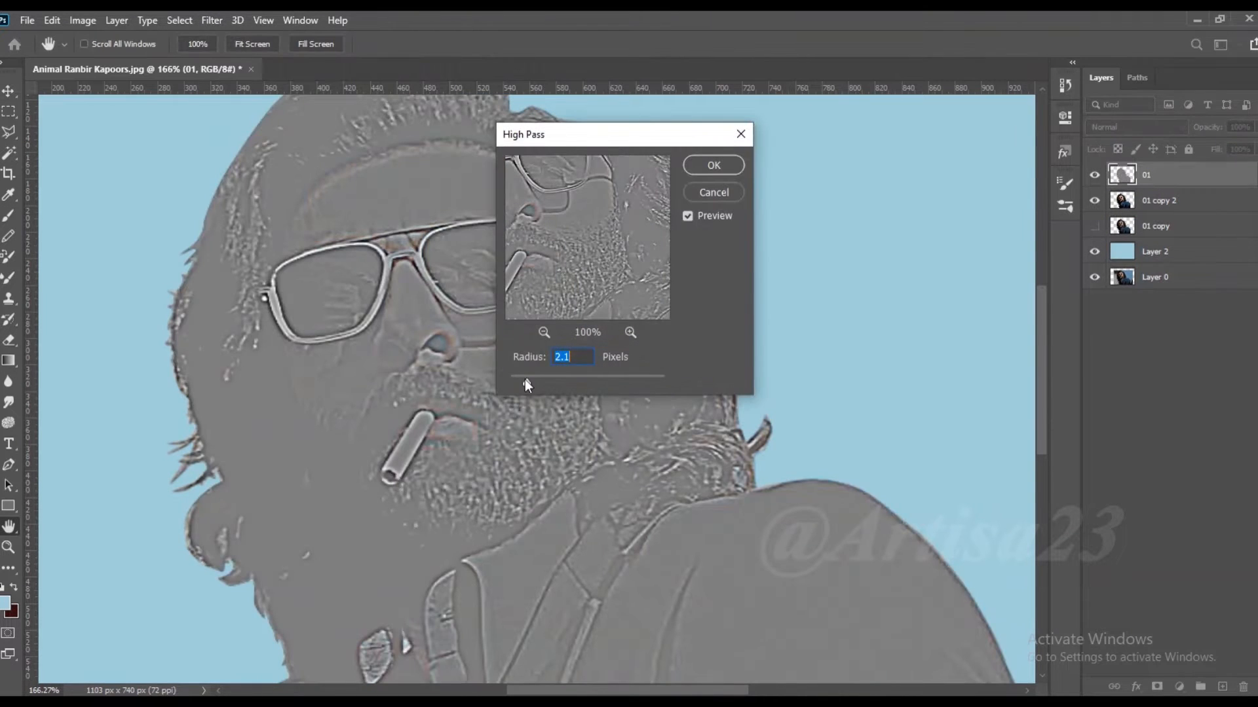
{"action": "left_click", "coordinate": [718, 171]}
- Set the High Pass layer to Overlay blending with 77% opacity and 79% fill, and check the effect by toggling its visibility
{"action": "left_click", "coordinate": [1160, 127]}
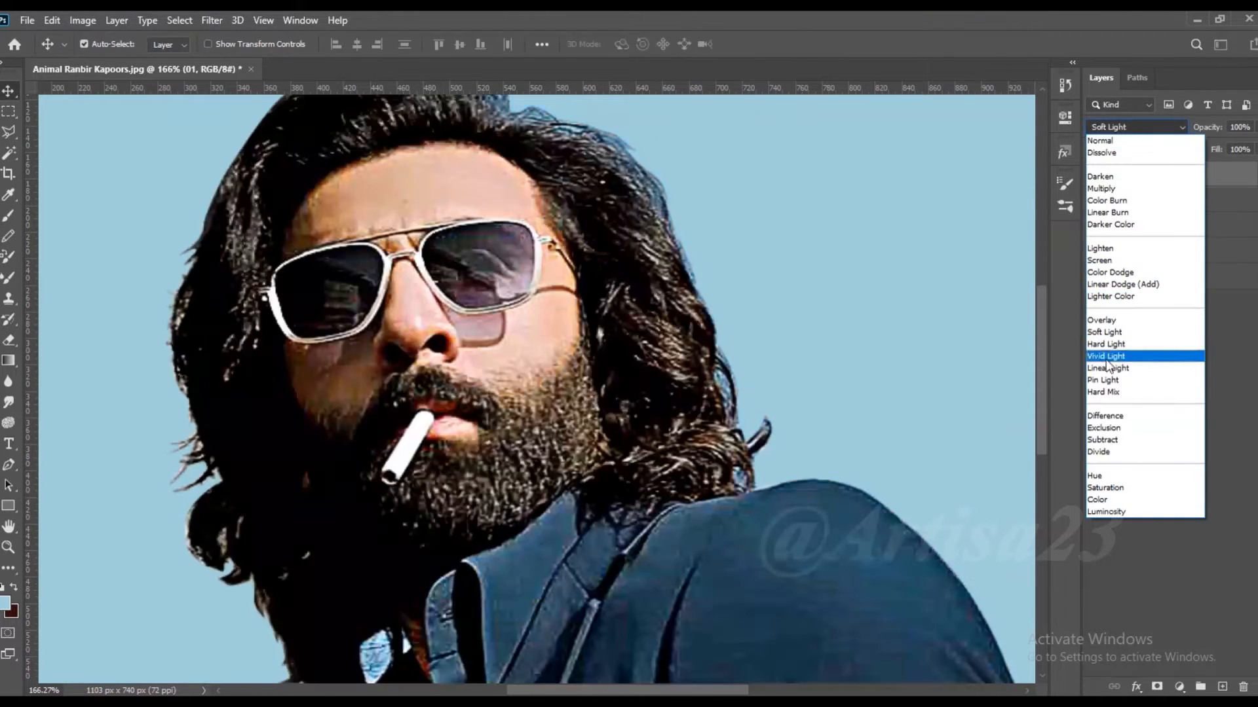
{"action": "left_click", "coordinate": [1117, 320]}
{"action": "left_click_drag", "start_coordinate": [1252, 127], "coordinate": [1245, 152]}
{"action": "left_click", "coordinate": [1096, 175]}
{"action": "left_click", "coordinate": [1095, 175]}
{"action": "scroll", "coordinate": [585, 307], "scroll_direction": "down", "scroll_amount": 5}
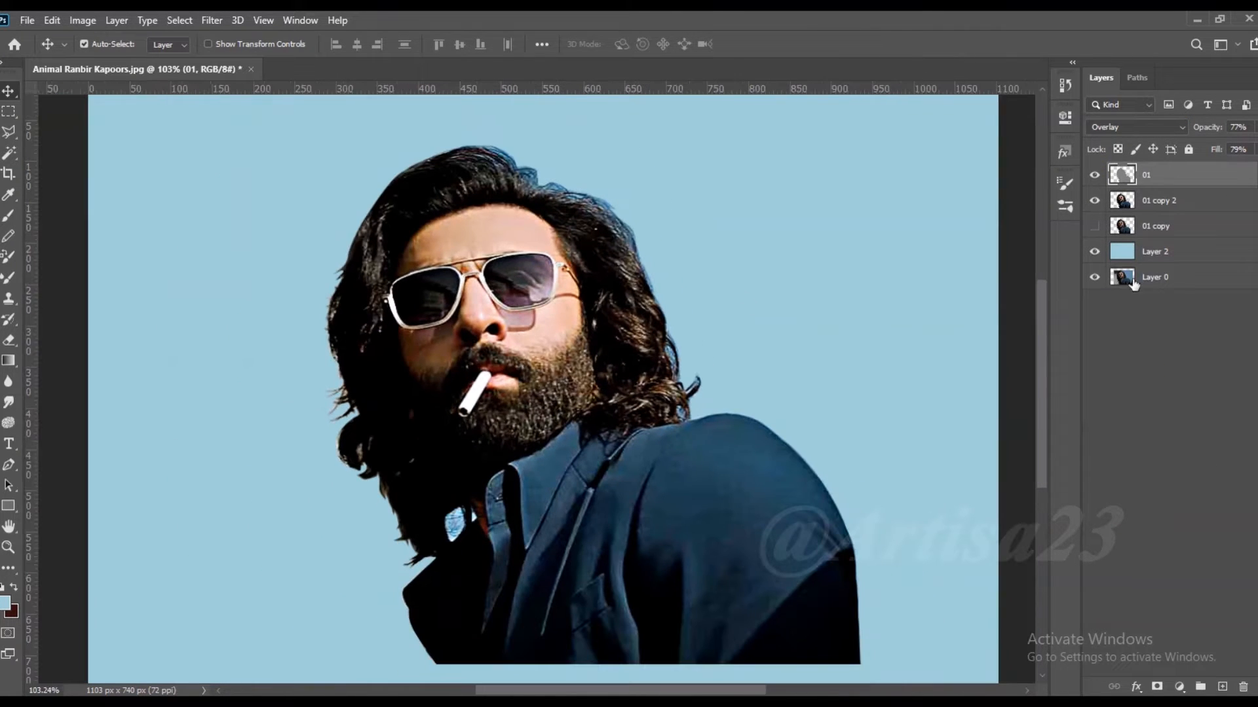
- Merge layer 01 with the 01 copy 2 layer beneath it
{"action": "left_click", "coordinate": [1161, 201], "text": "ctrl"}
{"action": "right_click", "coordinate": [1161, 201]}
{"action": "left_click", "coordinate": [1022, 495]}
- Refill the background on Layer 2 with a lighter, paler blue
{"action": "left_click", "coordinate": [1153, 226]}
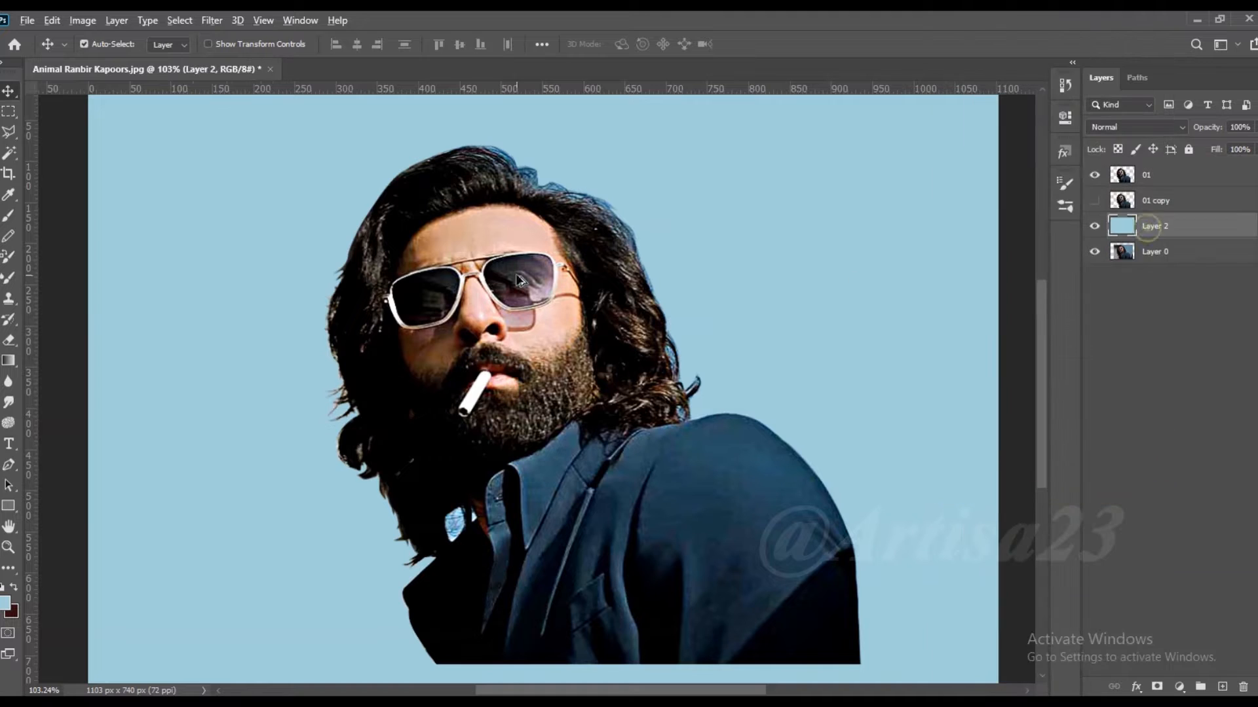
{"action": "scroll", "coordinate": [577, 419], "scroll_direction": "down", "scroll_amount": 2}
{"action": "left_click", "coordinate": [7, 606]}
{"action": "left_click", "coordinate": [881, 426]}
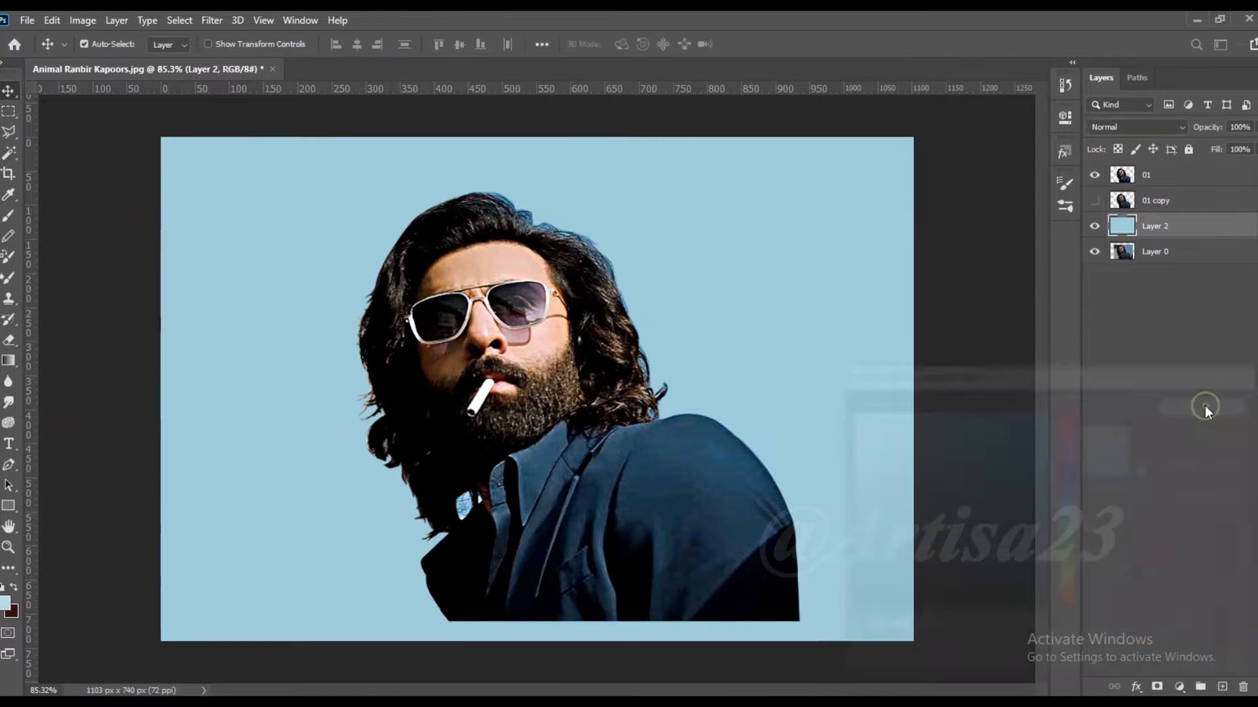
{"action": "left_click", "coordinate": [1205, 406]}
{"action": "key", "text": "alt+BackSpace"}
{"action": "scroll", "coordinate": [926, 427], "scroll_direction": "up", "scroll_amount": 3}
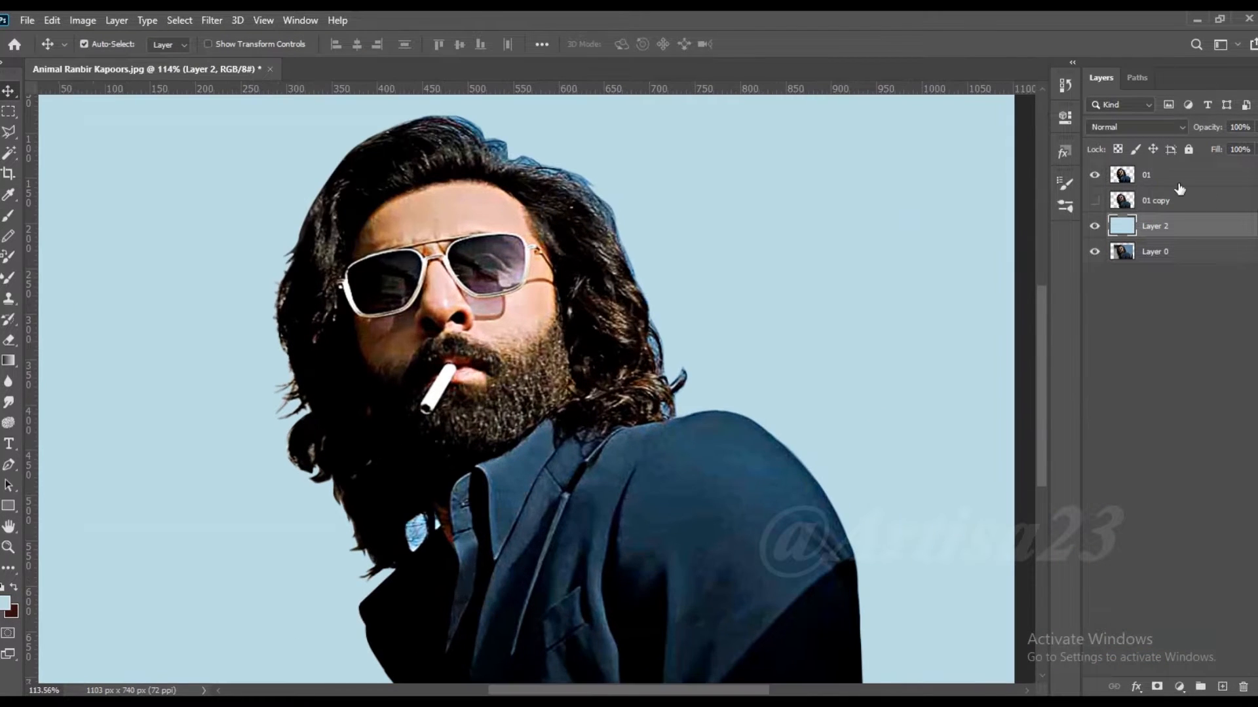
- Erase leftover blue background on layer 01 in the gap beside the collar and around the hair above the shoulder, using a small eraser
{"action": "left_click", "coordinate": [1168, 177]}
{"action": "left_click", "coordinate": [9, 341]}
{"action": "left_click", "coordinate": [294, 45]}
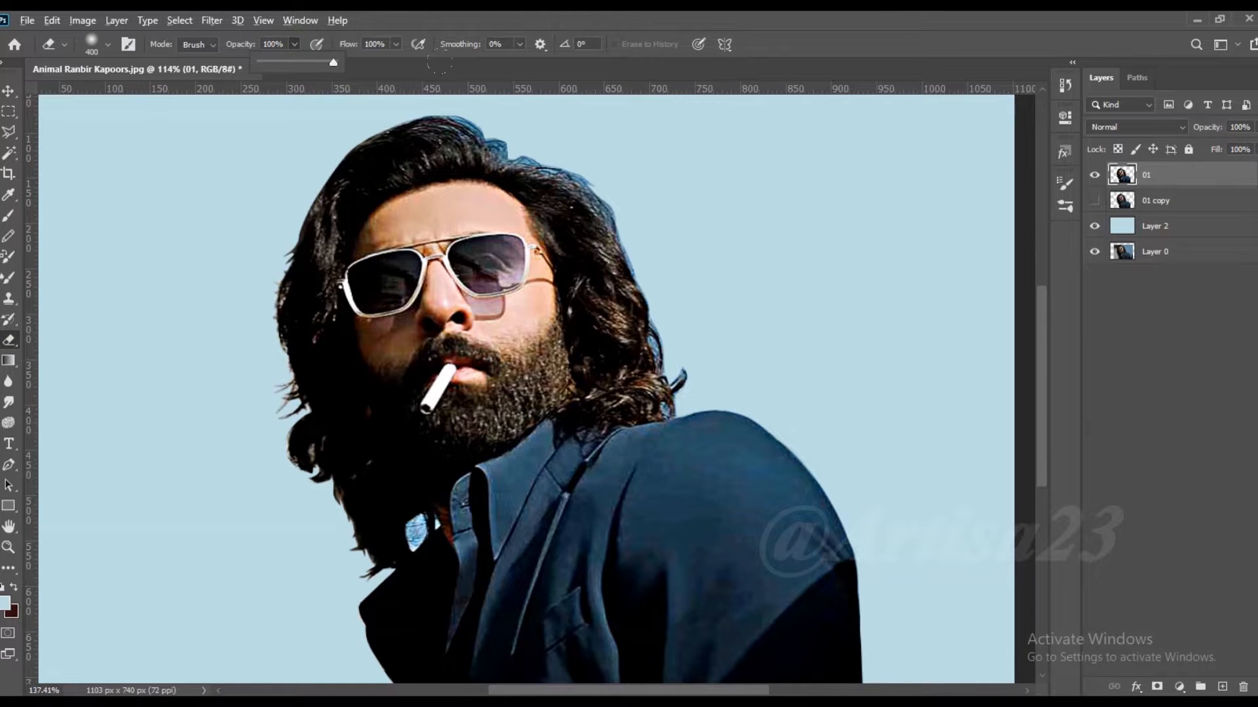
{"action": "scroll", "coordinate": [589, 223], "scroll_direction": "up", "scroll_amount": 2}
{"action": "key", "text": "bracketleft"}
{"action": "key", "text": "bracketleft"}
{"action": "key", "text": "bracketleft"}
{"action": "key", "text": "bracketleft"}
{"action": "key", "text": "bracketleft"}
{"action": "left_click_drag", "start_coordinate": [359, 627], "coordinate": [360, 650]}
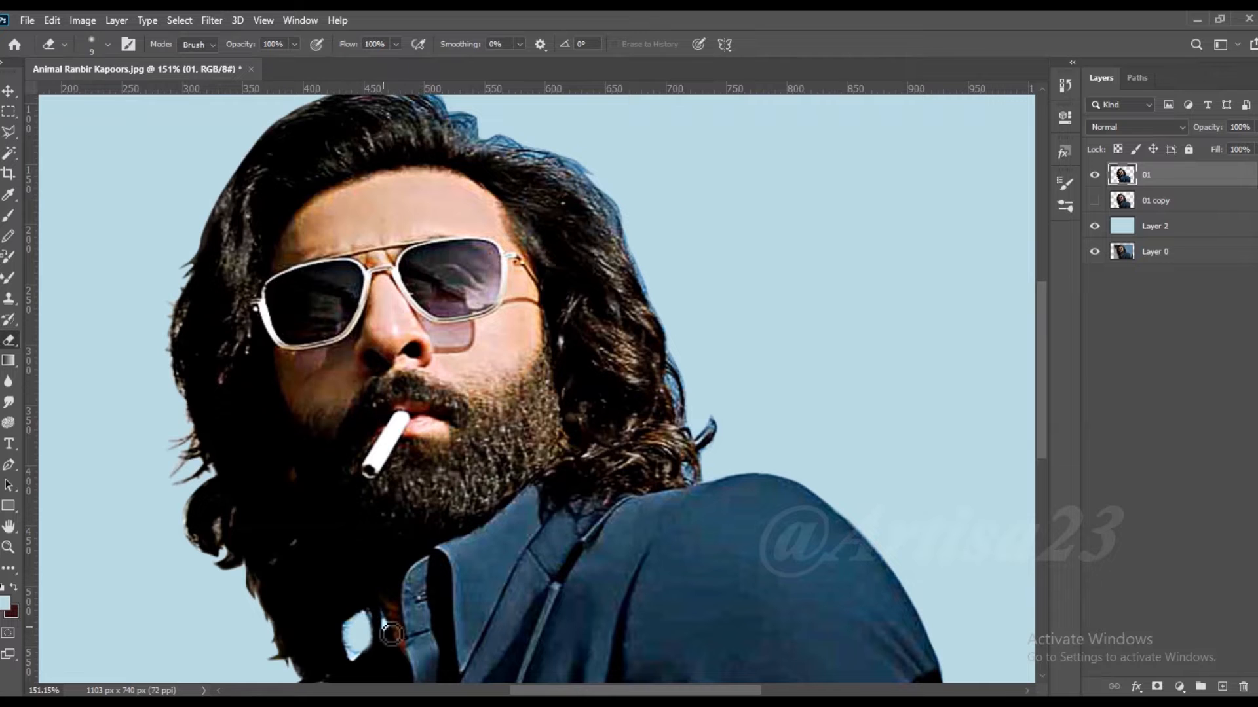
{"action": "left_click_drag", "start_coordinate": [697, 488], "coordinate": [686, 411]}
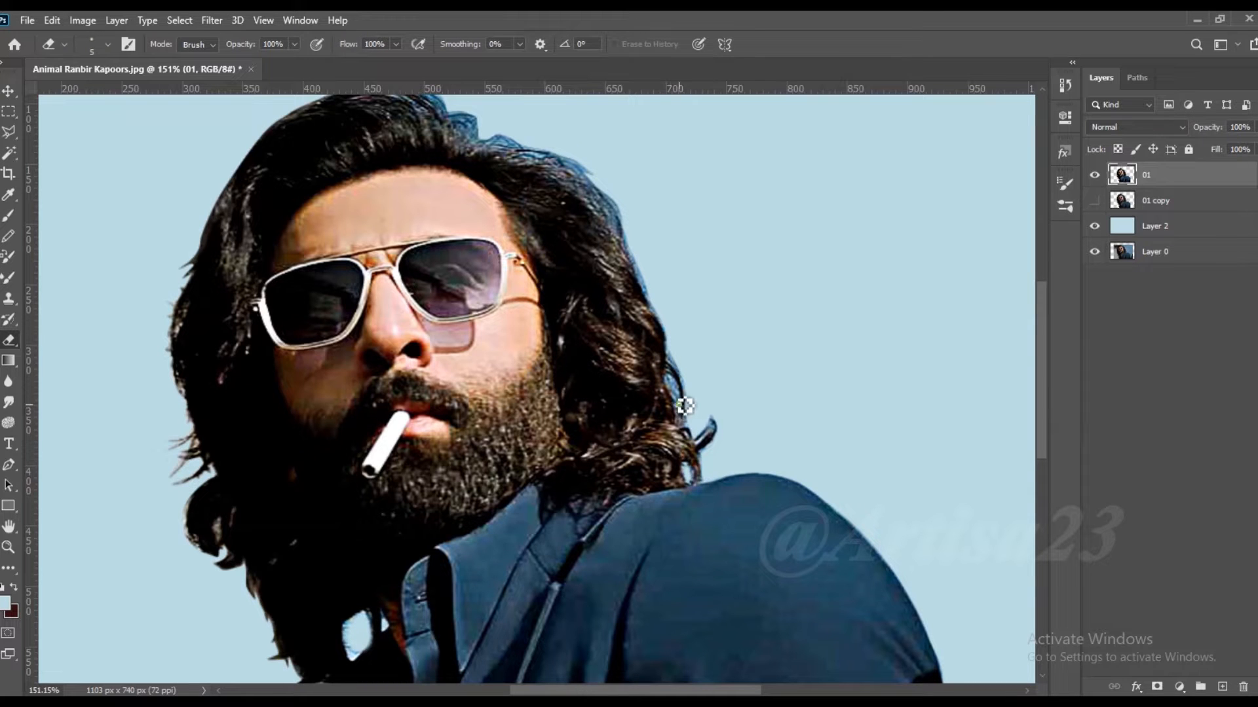
- Save the document as a Photoshop file named Animal Ranbir Kapoors-01
{"action": "scroll", "coordinate": [678, 395], "scroll_direction": "down", "scroll_amount": 5}
{"action": "key", "text": "ctrl+shift+s"}
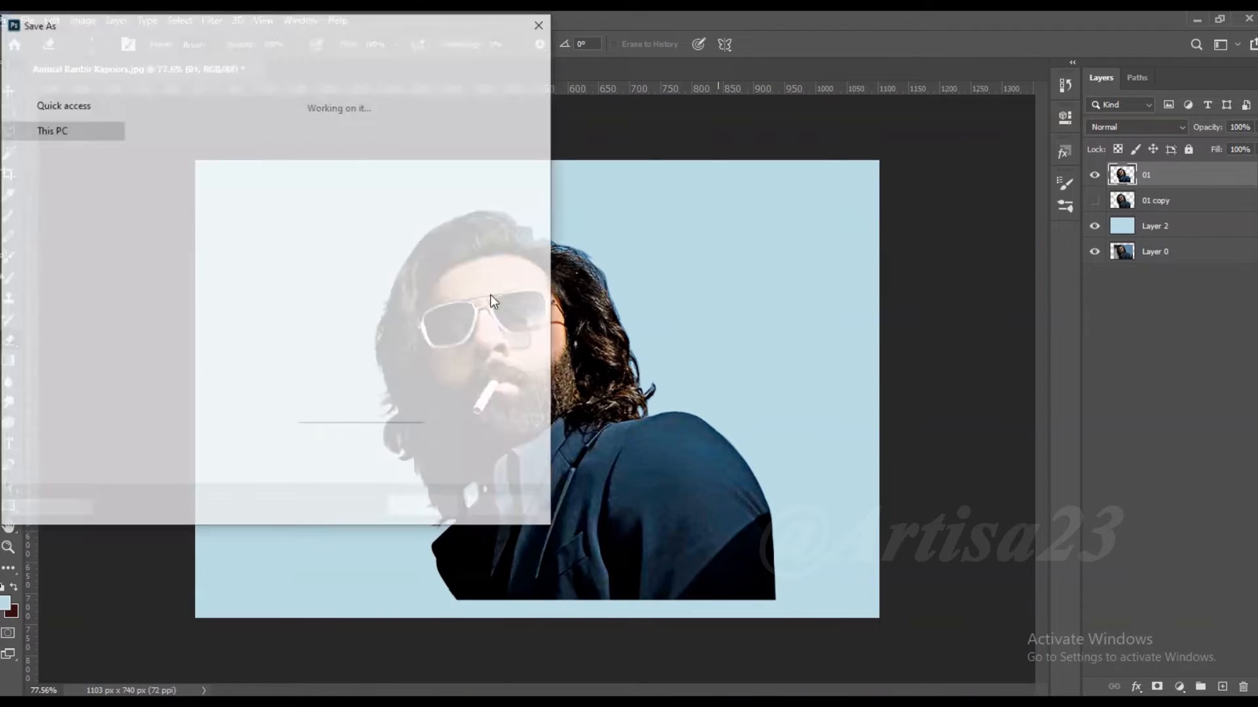
{"action": "left_click", "coordinate": [211, 328]}
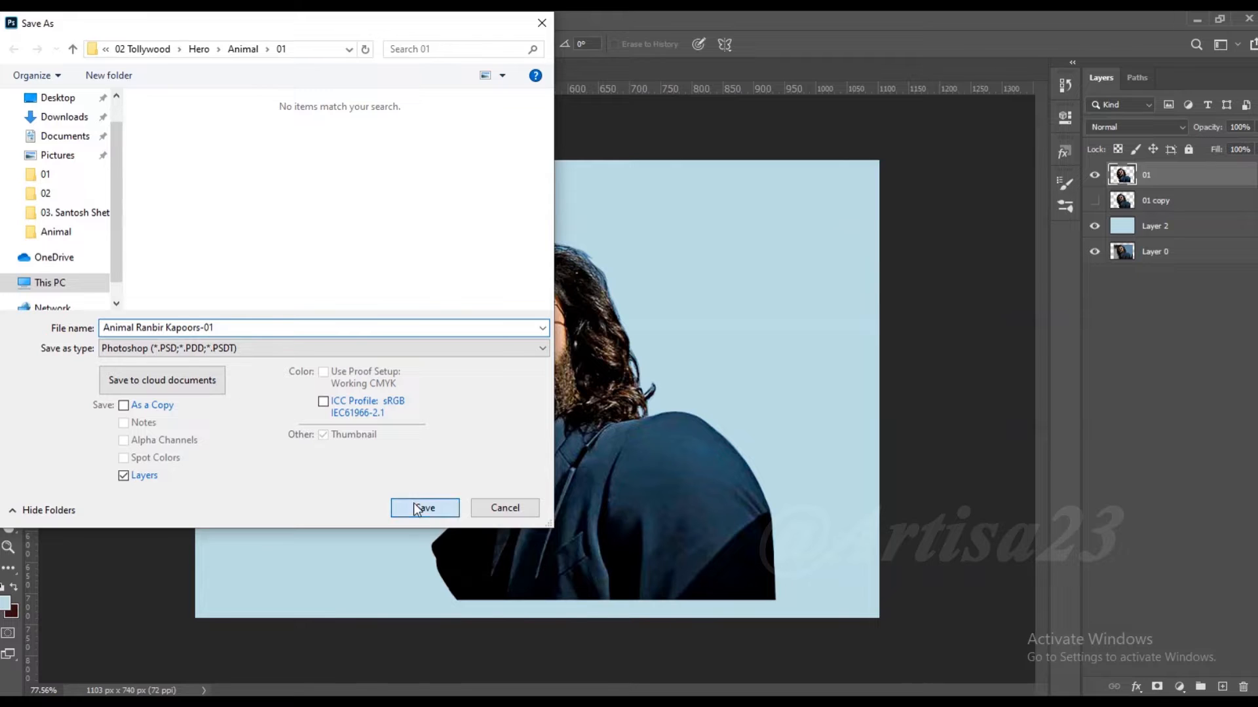
{"action": "left_click", "coordinate": [425, 508]}
{"action": "scroll", "coordinate": [725, 500], "scroll_direction": "up", "scroll_amount": 2}
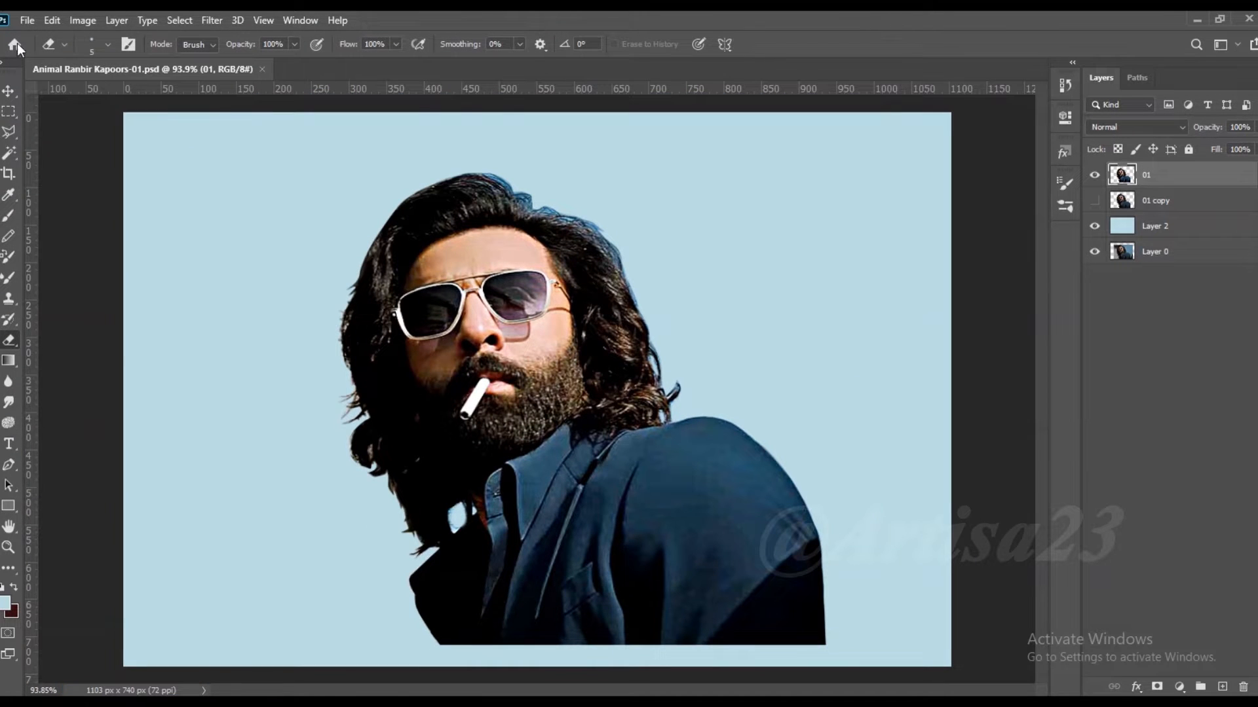
- Save another version of the document as Animal Ranbir Kapoors-01a
{"action": "left_click", "coordinate": [27, 20]}
{"action": "left_click", "coordinate": [41, 214]}
{"action": "left_click", "coordinate": [295, 328]}
{"action": "type", "text": "a"}
{"action": "key", "text": "Return"}
- Compare the enhanced layer 01 with the hidden 01 copy by toggling their visibility
{"action": "scroll", "coordinate": [622, 308], "scroll_direction": "up", "scroll_amount": 4}
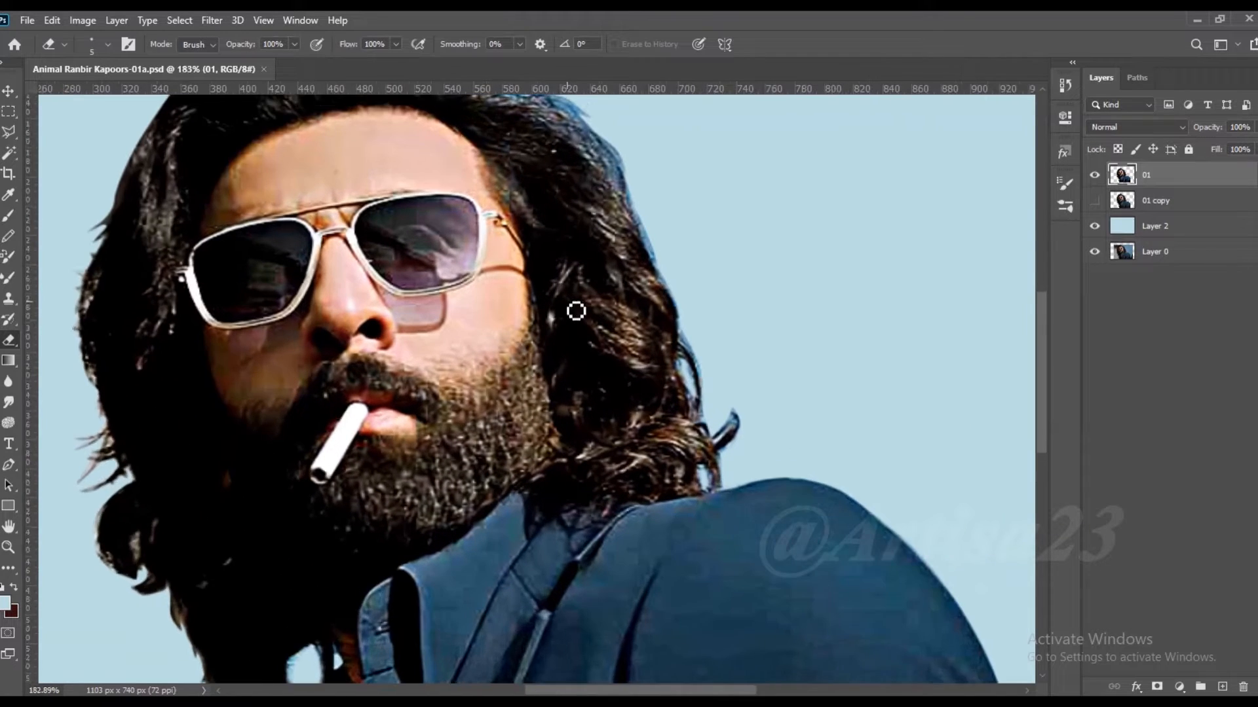
{"action": "scroll", "coordinate": [486, 237], "scroll_direction": "up", "scroll_amount": 1}
{"action": "left_click", "coordinate": [1095, 201]}
{"action": "left_click", "coordinate": [1095, 175]}
{"action": "left_click", "coordinate": [1095, 176]}
{"action": "left_click", "coordinate": [1095, 201]}
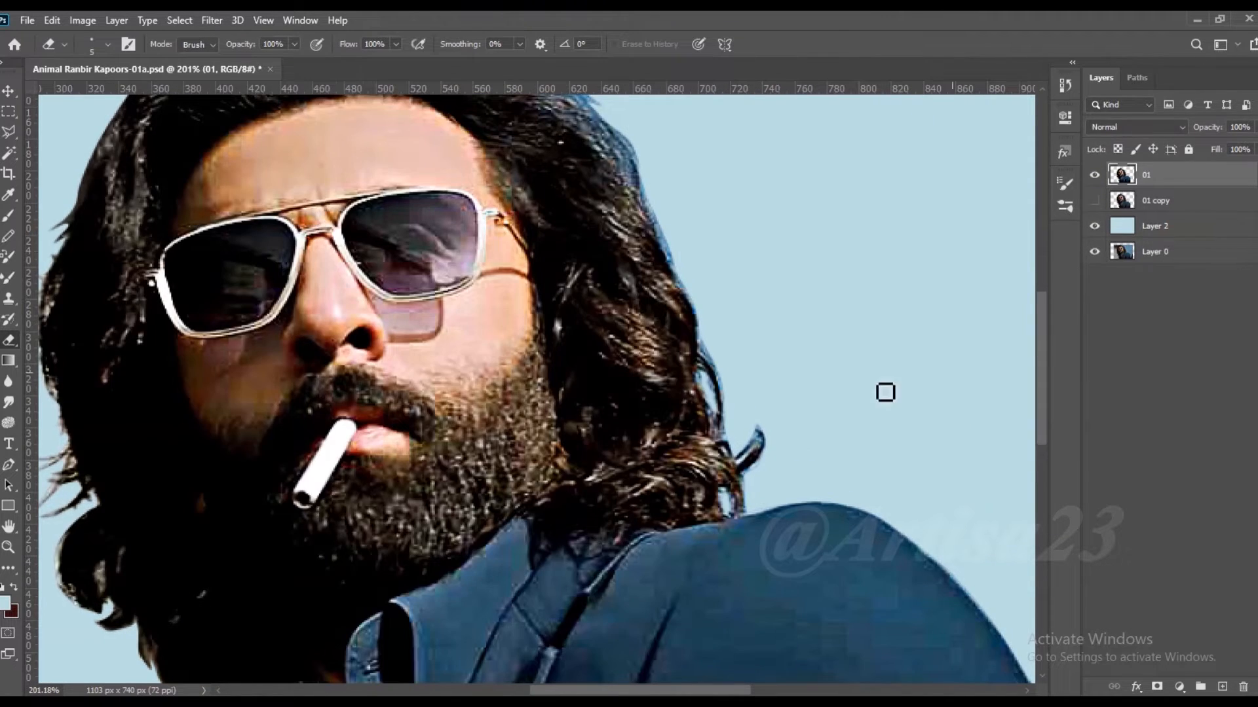
{"action": "scroll", "coordinate": [812, 389], "scroll_direction": "down", "scroll_amount": 5}
- Smooth the forehead skin with the Smudge tool using the Skin smooth brush 2_Artisa23 preset at 52% strength
{"action": "scroll", "coordinate": [551, 216], "scroll_direction": "up", "scroll_amount": 9}
{"action": "left_click", "coordinate": [8, 402]}
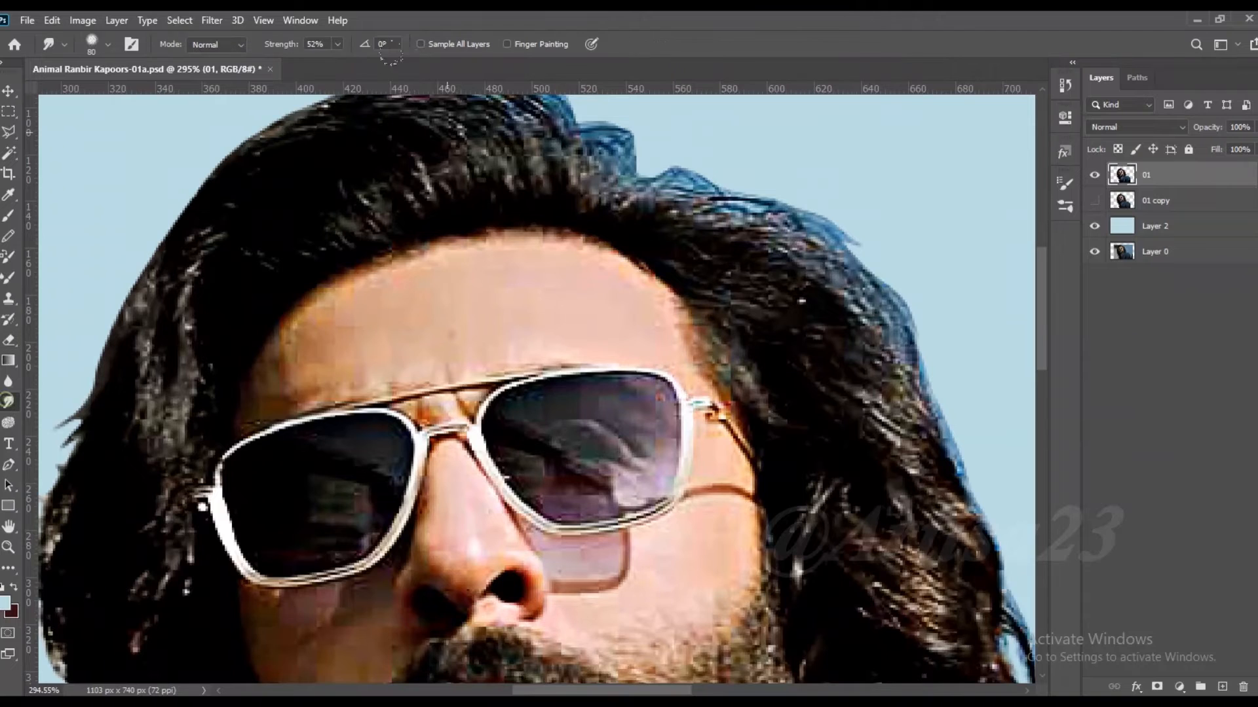
{"action": "left_click", "coordinate": [853, 175]}
{"action": "left_click", "coordinate": [957, 389]}
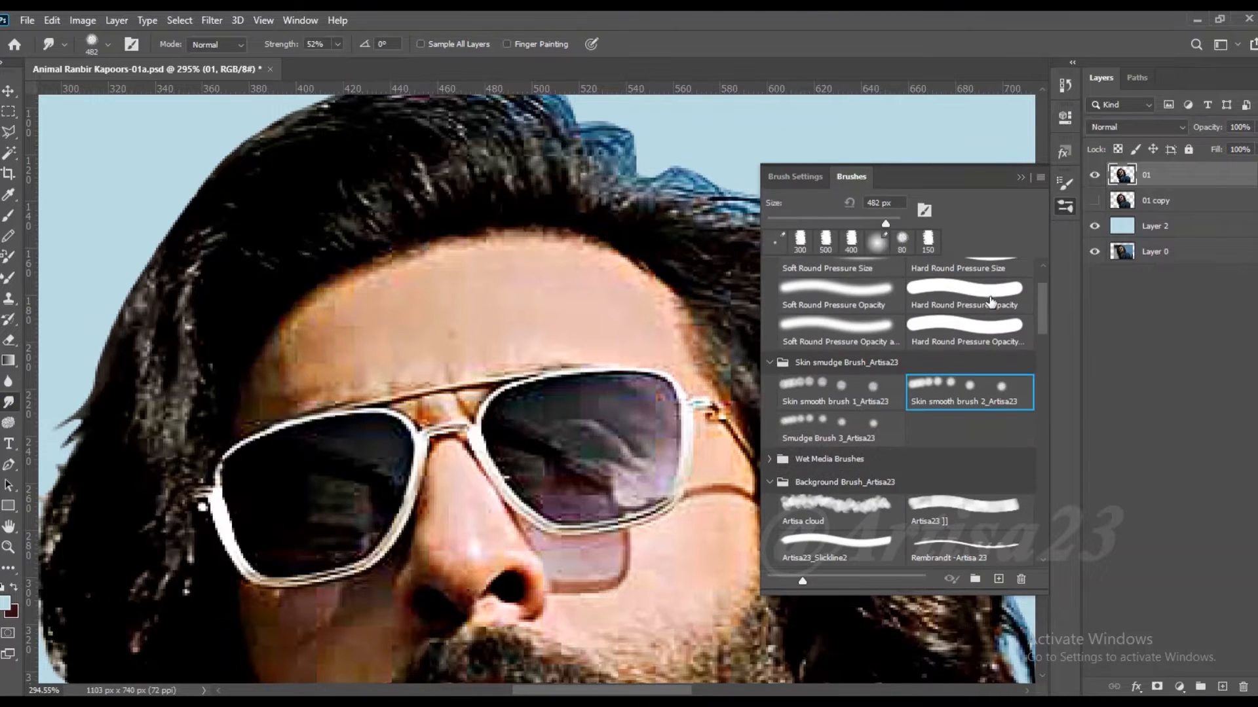
{"action": "left_click", "coordinate": [1020, 178]}
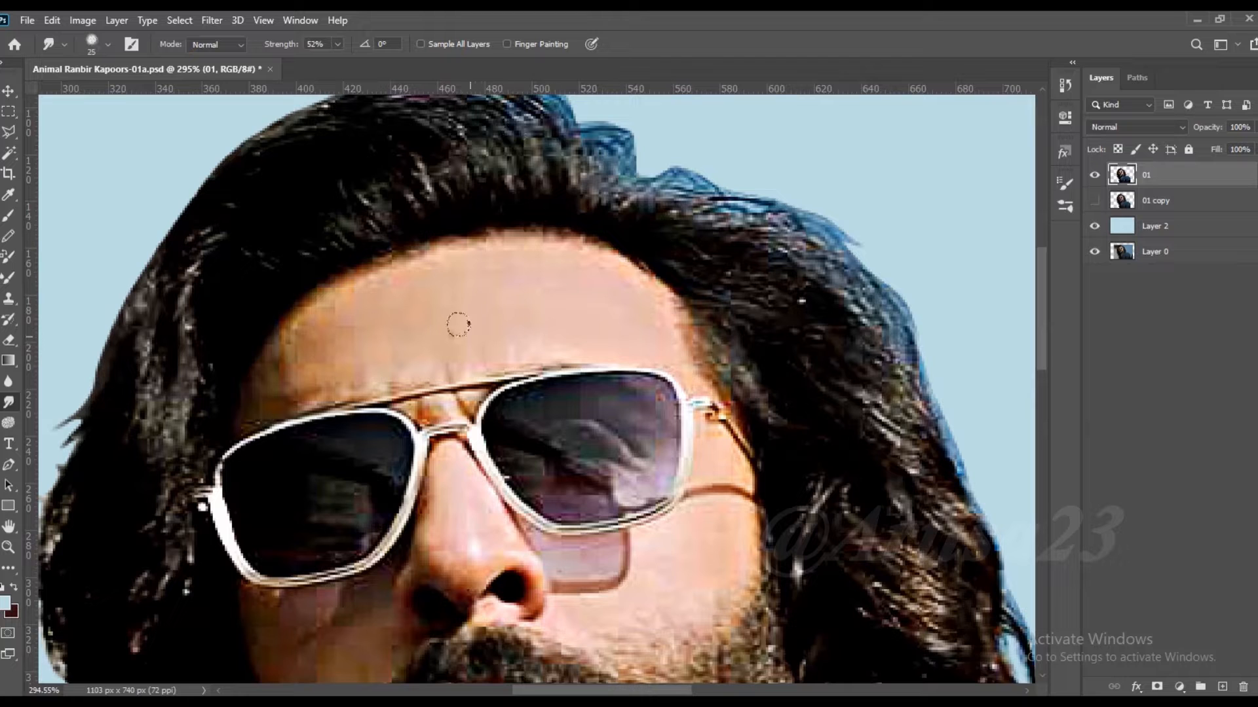
{"action": "scroll", "coordinate": [475, 309], "scroll_direction": "up", "scroll_amount": 2}
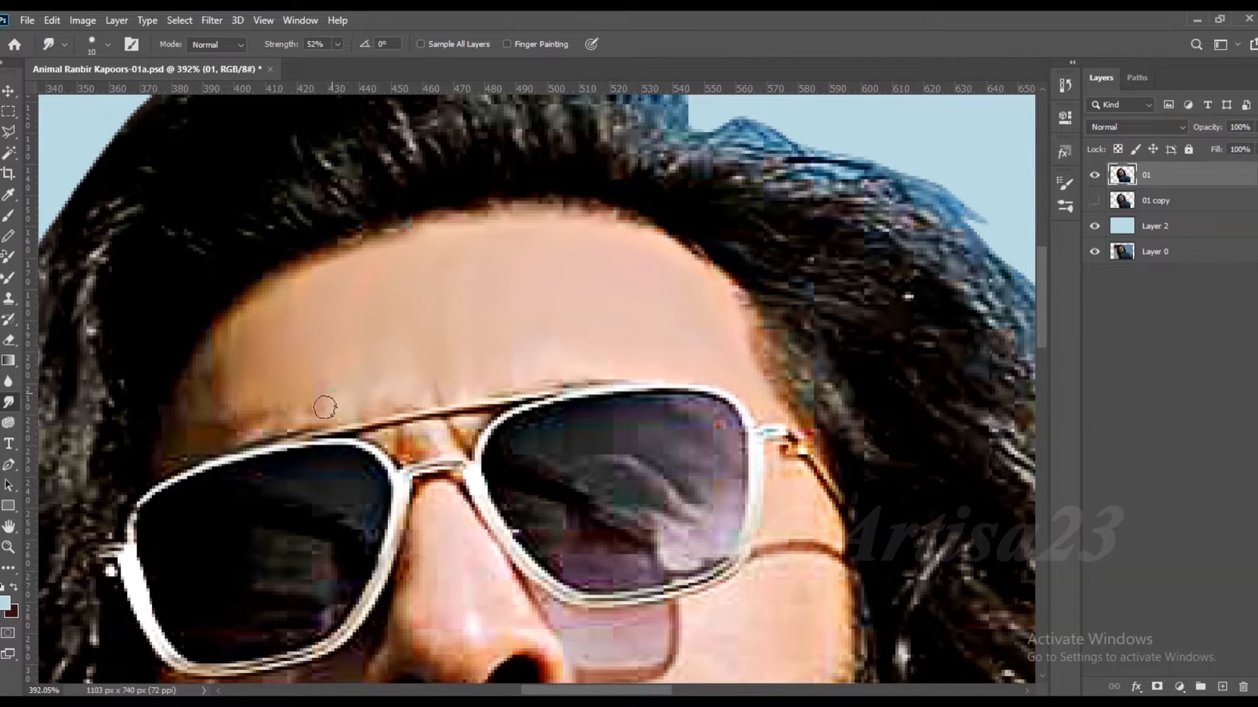
- Smudge the swept-up front hair above the forehead into smooth strands with a brush of about 15 px
{"action": "scroll", "coordinate": [362, 300], "scroll_direction": "down", "scroll_amount": 5}
{"action": "key", "text": "bracketright"}
{"action": "scroll", "coordinate": [445, 130], "scroll_direction": "up", "scroll_amount": 1}
{"action": "left_click_drag", "start_coordinate": [486, 271], "coordinate": [364, 156]}
{"action": "left_click_drag", "start_coordinate": [509, 260], "coordinate": [419, 147]}
{"action": "key", "text": "bracketleft"}
{"action": "mouse_move", "coordinate": [548, 300]}
{"action": "left_mouse_down"}
{"action": "mouse_move", "coordinate": [539, 243]}
{"action": "mouse_move", "coordinate": [571, 220]}
{"action": "mouse_move", "coordinate": [589, 282]}
{"action": "mouse_move", "coordinate": [533, 309]}
{"action": "left_mouse_up"}
{"action": "left_click_drag", "start_coordinate": [494, 275], "coordinate": [500, 300]}
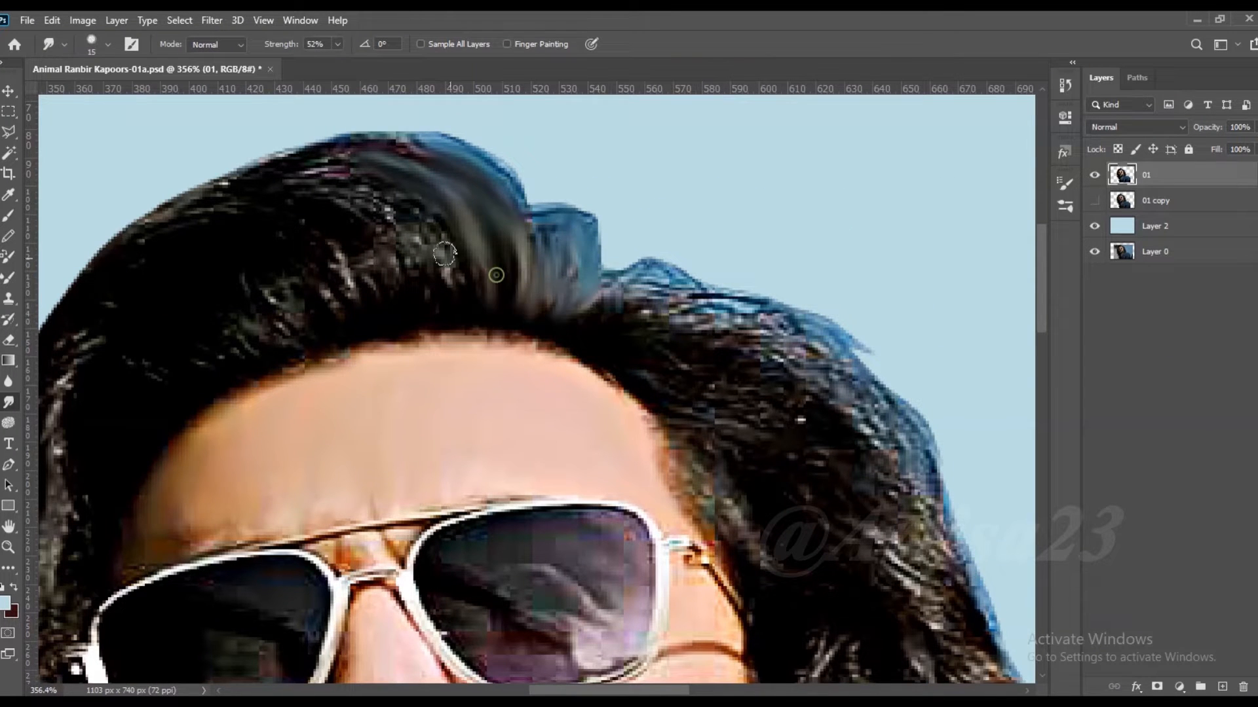
{"action": "left_click_drag", "start_coordinate": [441, 249], "coordinate": [456, 296]}
{"action": "left_click_drag", "start_coordinate": [441, 249], "coordinate": [278, 173]}
{"action": "left_click_drag", "start_coordinate": [407, 187], "coordinate": [321, 161]}
{"action": "left_click_drag", "start_coordinate": [450, 168], "coordinate": [334, 144]}
{"action": "mouse_move", "coordinate": [499, 176]}
{"action": "left_mouse_down"}
{"action": "mouse_move", "coordinate": [419, 143]}
{"action": "mouse_move", "coordinate": [546, 255]}
{"action": "left_mouse_up"}
- Smudge the hair on the image's right side from the parting out to its edge, using a brush up to 20 px
{"action": "left_click_drag", "start_coordinate": [586, 308], "coordinate": [667, 292]}
{"action": "left_click_drag", "start_coordinate": [614, 331], "coordinate": [691, 293]}
{"action": "left_click_drag", "start_coordinate": [626, 286], "coordinate": [693, 288]}
{"action": "mouse_move", "coordinate": [642, 335]}
{"action": "left_mouse_down"}
{"action": "mouse_move", "coordinate": [699, 313]}
{"action": "mouse_move", "coordinate": [781, 322]}
{"action": "left_mouse_up"}
{"action": "mouse_move", "coordinate": [694, 303]}
{"action": "left_mouse_down"}
{"action": "mouse_move", "coordinate": [776, 322]}
{"action": "mouse_move", "coordinate": [771, 352]}
{"action": "left_mouse_up"}
{"action": "mouse_move", "coordinate": [706, 345]}
{"action": "left_mouse_down"}
{"action": "mouse_move", "coordinate": [783, 352]}
{"action": "mouse_move", "coordinate": [855, 400]}
{"action": "left_mouse_up"}
{"action": "key", "text": "bracketright"}
{"action": "left_click_drag", "start_coordinate": [786, 326], "coordinate": [919, 423]}
{"action": "left_click_drag", "start_coordinate": [849, 407], "coordinate": [914, 466]}
{"action": "left_click_drag", "start_coordinate": [711, 356], "coordinate": [832, 392]}
{"action": "mouse_move", "coordinate": [691, 387]}
{"action": "left_mouse_down"}
{"action": "mouse_move", "coordinate": [819, 425]}
{"action": "mouse_move", "coordinate": [933, 518]}
{"action": "left_mouse_up"}
{"action": "left_click_drag", "start_coordinate": [786, 450], "coordinate": [884, 499]}
{"action": "left_click_drag", "start_coordinate": [693, 421], "coordinate": [782, 465]}
{"action": "mouse_move", "coordinate": [845, 514]}
{"action": "left_mouse_down"}
{"action": "mouse_move", "coordinate": [917, 560]}
{"action": "mouse_move", "coordinate": [904, 522]}
{"action": "mouse_move", "coordinate": [924, 538]}
{"action": "left_mouse_up"}
{"action": "left_click_drag", "start_coordinate": [818, 422], "coordinate": [913, 488]}
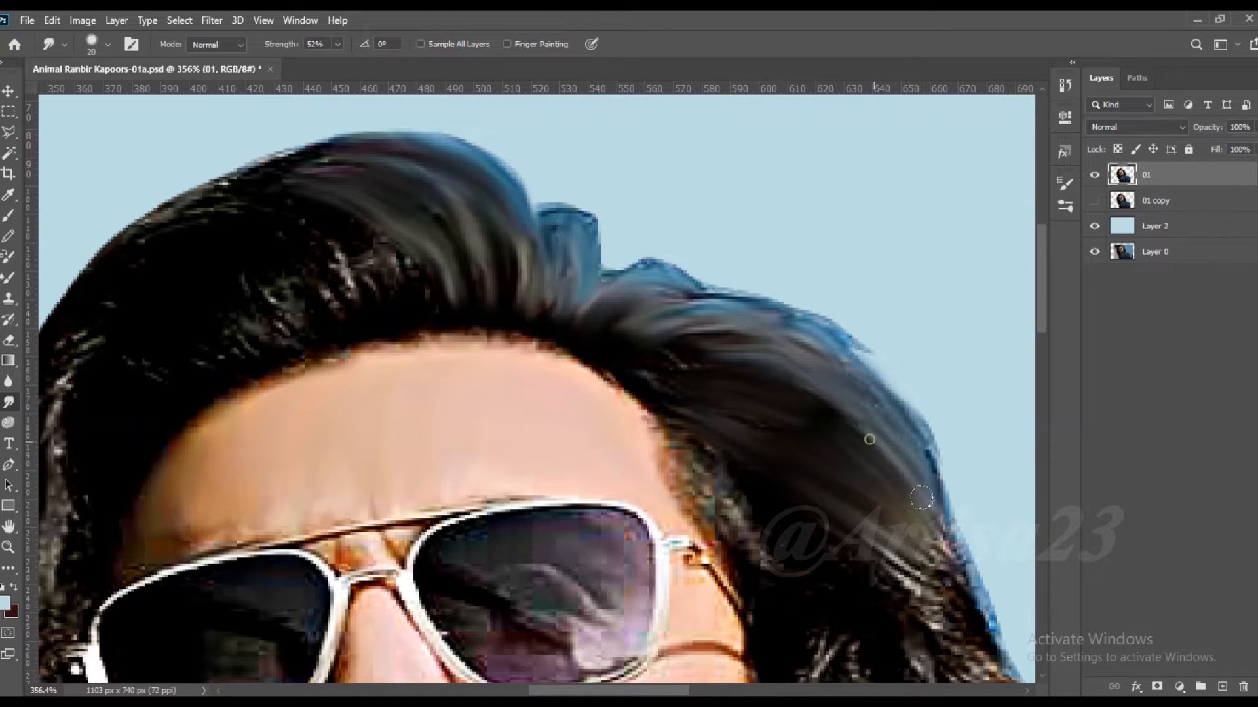
- Smudge the hair lower on the image's right side and blend the hairline along the temple with a smaller brush
{"action": "left_click_drag", "start_coordinate": [934, 531], "coordinate": [964, 580]}
{"action": "key", "text": "bracketleft"}
{"action": "left_click_drag", "start_coordinate": [796, 501], "coordinate": [922, 583]}
{"action": "mouse_move", "coordinate": [702, 492]}
{"action": "left_mouse_down"}
{"action": "mouse_move", "coordinate": [743, 543]}
{"action": "mouse_move", "coordinate": [772, 516]}
{"action": "left_mouse_up"}
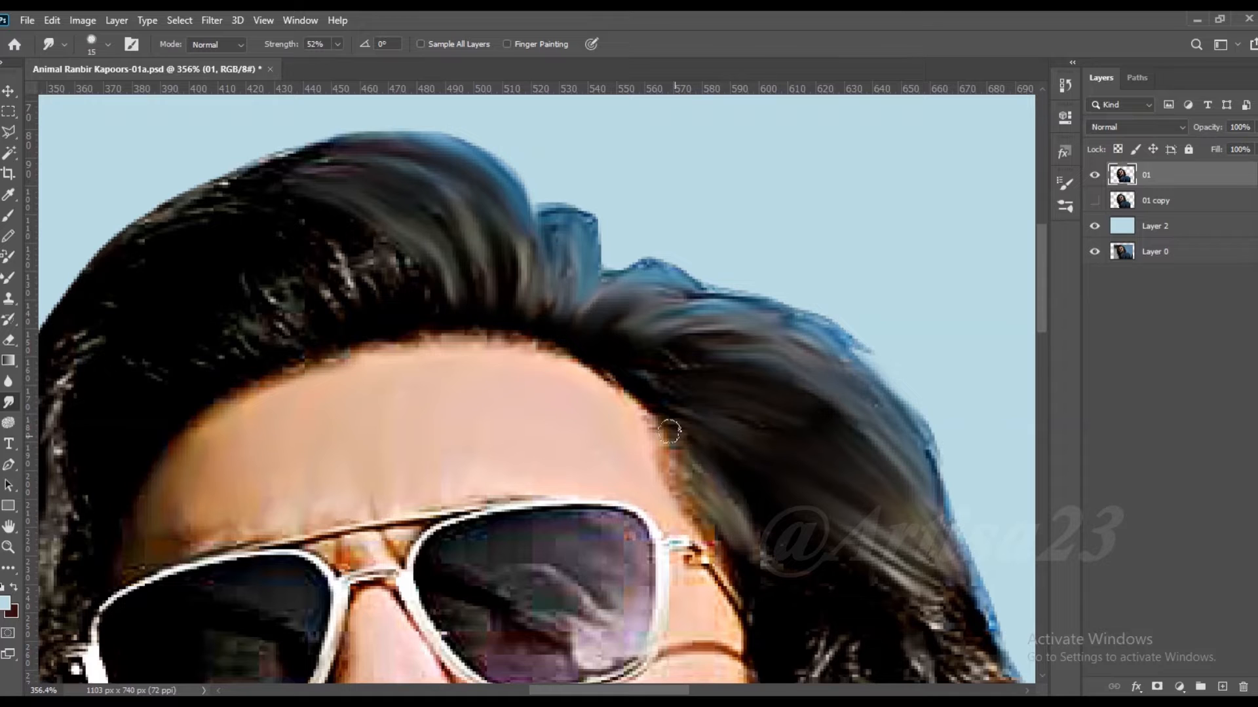
{"action": "left_click_drag", "start_coordinate": [674, 433], "coordinate": [727, 498]}
{"action": "left_click_drag", "start_coordinate": [700, 493], "coordinate": [772, 587]}
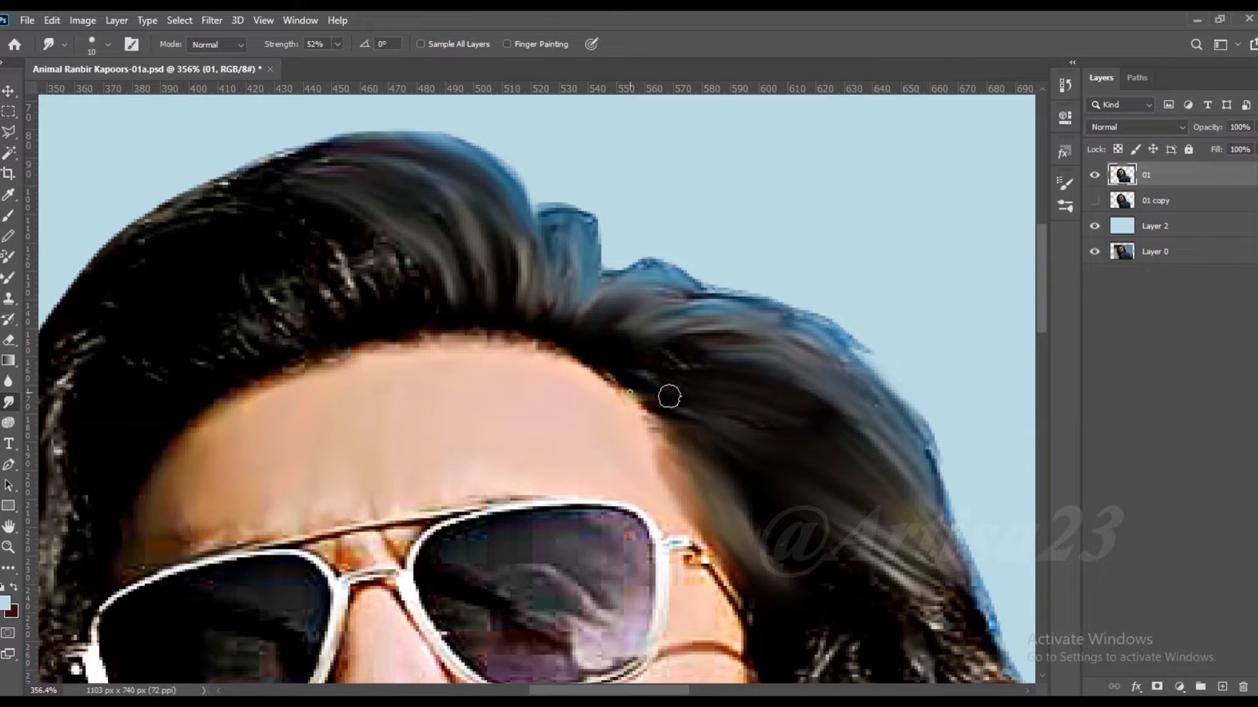
- Smudge the hair above the forehead and across the image's upper-left side of the head into smooth, curved strands
{"action": "key", "text": "bracketright"}
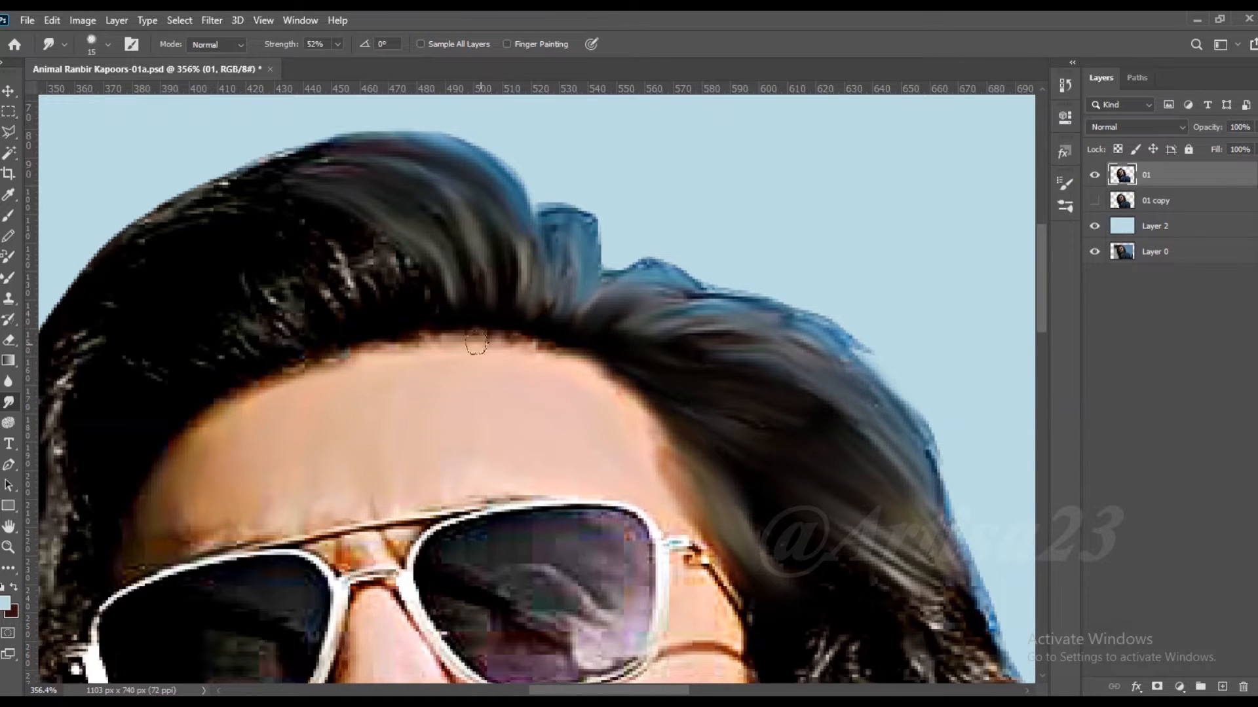
{"action": "scroll", "coordinate": [382, 303], "scroll_direction": "up", "scroll_amount": 2}
{"action": "mouse_move", "coordinate": [320, 247]}
{"action": "left_mouse_down"}
{"action": "mouse_move", "coordinate": [320, 305]}
{"action": "mouse_move", "coordinate": [280, 244]}
{"action": "mouse_move", "coordinate": [298, 281]}
{"action": "mouse_move", "coordinate": [232, 260]}
{"action": "mouse_move", "coordinate": [237, 297]}
{"action": "mouse_move", "coordinate": [204, 292]}
{"action": "mouse_move", "coordinate": [214, 344]}
{"action": "left_mouse_up"}
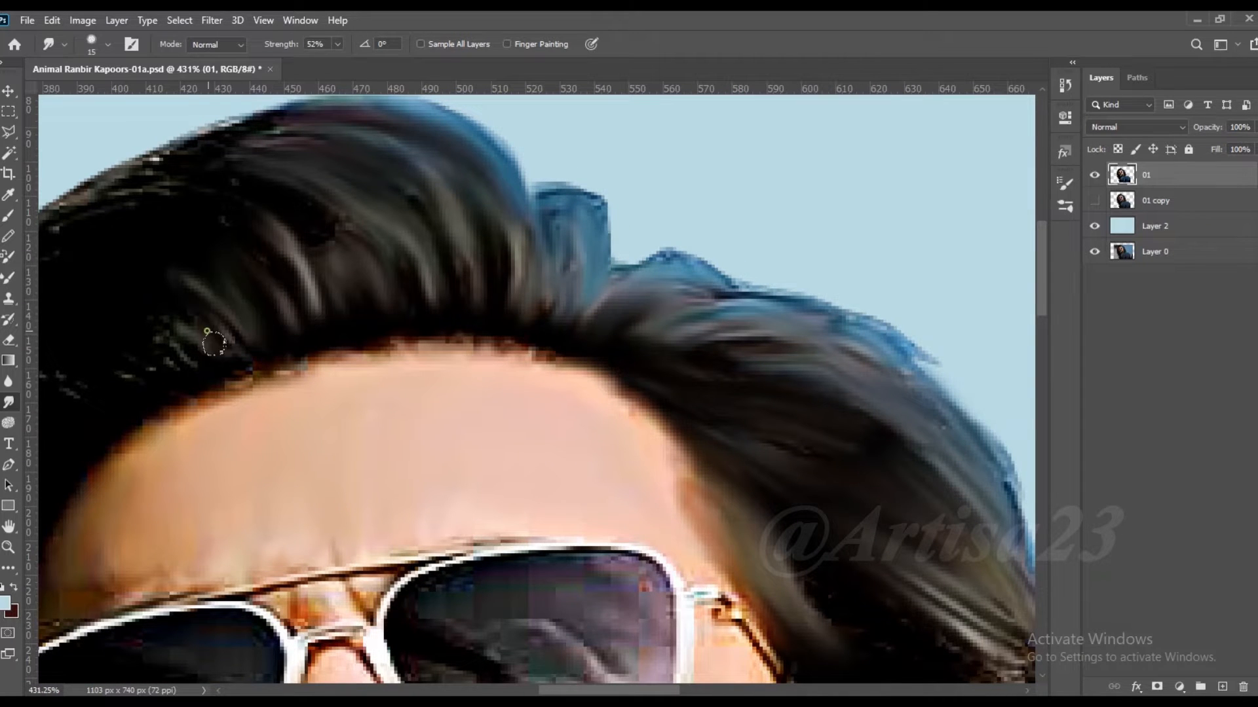
{"action": "left_click_drag", "start_coordinate": [262, 253], "coordinate": [528, 281]}
{"action": "key", "text": "bracketright"}
{"action": "key", "text": "bracketright"}
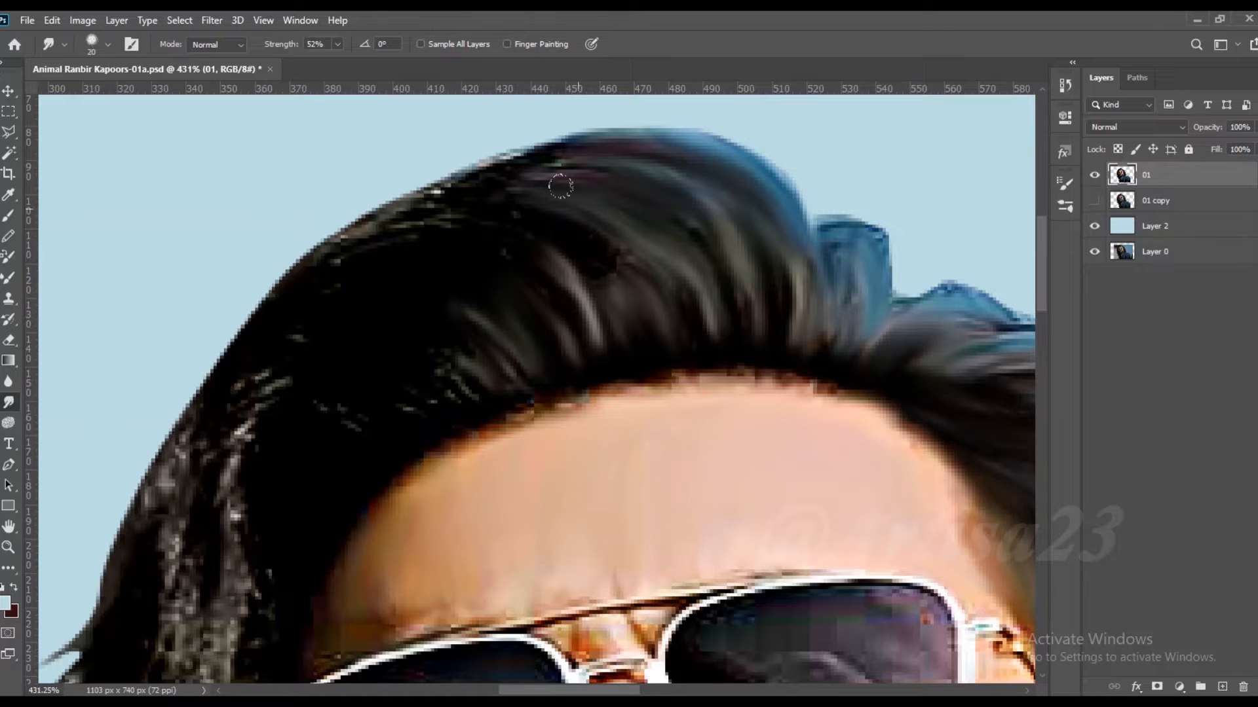
{"action": "key", "text": "bracketleft"}
{"action": "left_click_drag", "start_coordinate": [401, 234], "coordinate": [331, 249]}
{"action": "left_click_drag", "start_coordinate": [458, 381], "coordinate": [393, 328]}
{"action": "left_click_drag", "start_coordinate": [449, 404], "coordinate": [362, 404]}
{"action": "mouse_move", "coordinate": [262, 402]}
{"action": "left_mouse_down"}
{"action": "mouse_move", "coordinate": [311, 352]}
{"action": "mouse_move", "coordinate": [219, 390]}
{"action": "left_mouse_up"}
- Smudge the hair on the image's left side into smooth strands, from the upper lock down past the sunglasses
{"action": "left_click_drag", "start_coordinate": [198, 446], "coordinate": [173, 539]}
{"action": "mouse_move", "coordinate": [252, 425]}
{"action": "left_mouse_down"}
{"action": "mouse_move", "coordinate": [208, 488]}
{"action": "mouse_move", "coordinate": [207, 569]}
{"action": "left_mouse_up"}
{"action": "left_click_drag", "start_coordinate": [237, 478], "coordinate": [216, 619]}
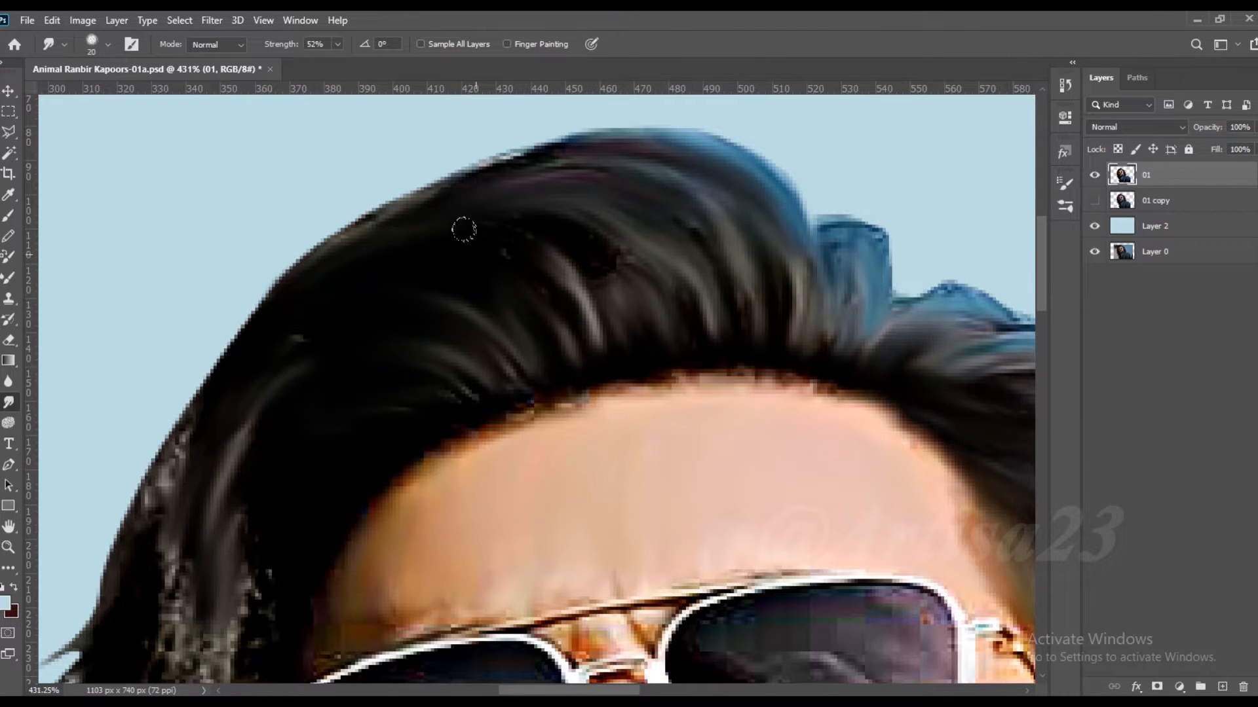
{"action": "scroll", "coordinate": [429, 284], "scroll_direction": "down", "scroll_amount": 3}
{"action": "key", "text": "bracketright"}
{"action": "mouse_move", "coordinate": [294, 511]}
{"action": "left_mouse_down"}
{"action": "mouse_move", "coordinate": [366, 351]}
{"action": "mouse_move", "coordinate": [340, 462]}
{"action": "left_mouse_up"}
{"action": "left_click_drag", "start_coordinate": [326, 360], "coordinate": [301, 434]}
{"action": "mouse_move", "coordinate": [317, 318]}
{"action": "left_mouse_down"}
{"action": "mouse_move", "coordinate": [327, 245]}
{"action": "mouse_move", "coordinate": [250, 416]}
{"action": "left_mouse_up"}
{"action": "left_click_drag", "start_coordinate": [354, 387], "coordinate": [373, 452]}
{"action": "mouse_move", "coordinate": [305, 475]}
{"action": "left_mouse_down"}
{"action": "mouse_move", "coordinate": [353, 345]}
{"action": "mouse_move", "coordinate": [402, 266]}
{"action": "left_mouse_up"}
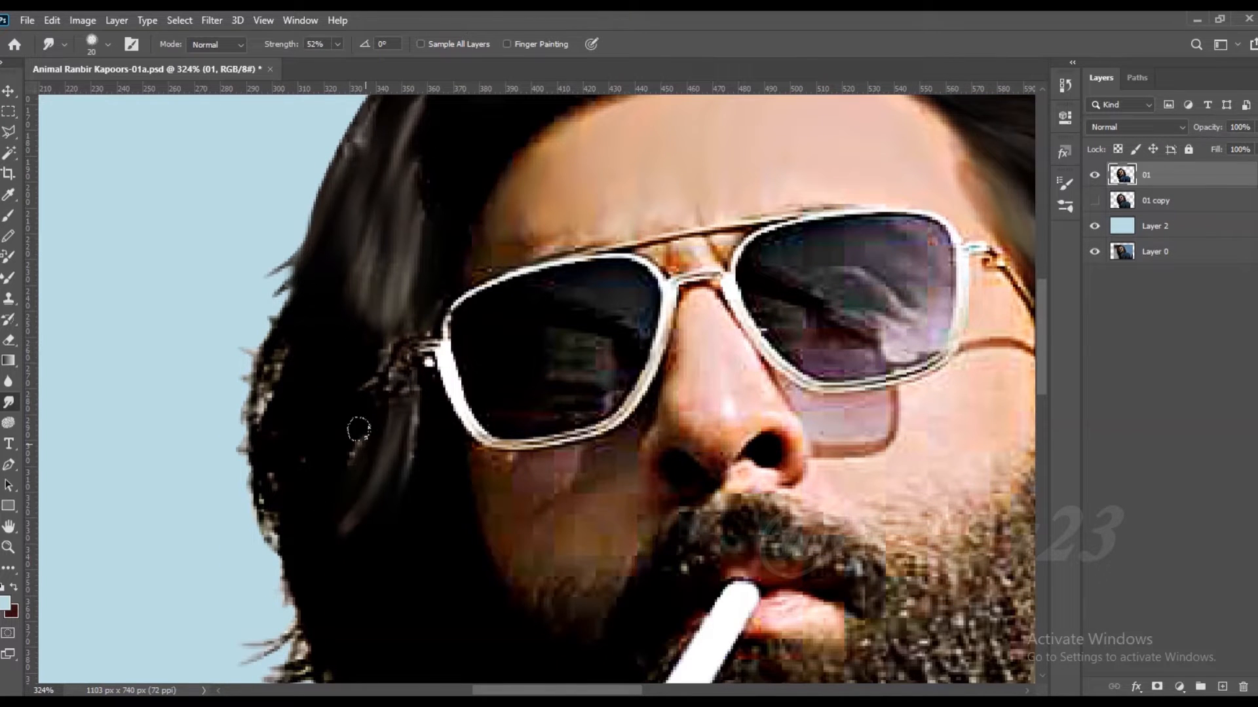
{"action": "left_click_drag", "start_coordinate": [312, 318], "coordinate": [255, 445]}
{"action": "left_click_drag", "start_coordinate": [294, 343], "coordinate": [277, 520]}
{"action": "left_click_drag", "start_coordinate": [396, 427], "coordinate": [365, 520]}
- Smudge the lower hair on the image's left side and extend its loose outer strands over the background
{"action": "scroll", "coordinate": [345, 316], "scroll_direction": "down", "scroll_amount": 3}
{"action": "key", "text": "bracketright"}
{"action": "key", "text": "bracketright"}
{"action": "key", "text": "bracketright"}
{"action": "left_click_drag", "start_coordinate": [328, 413], "coordinate": [314, 505]}
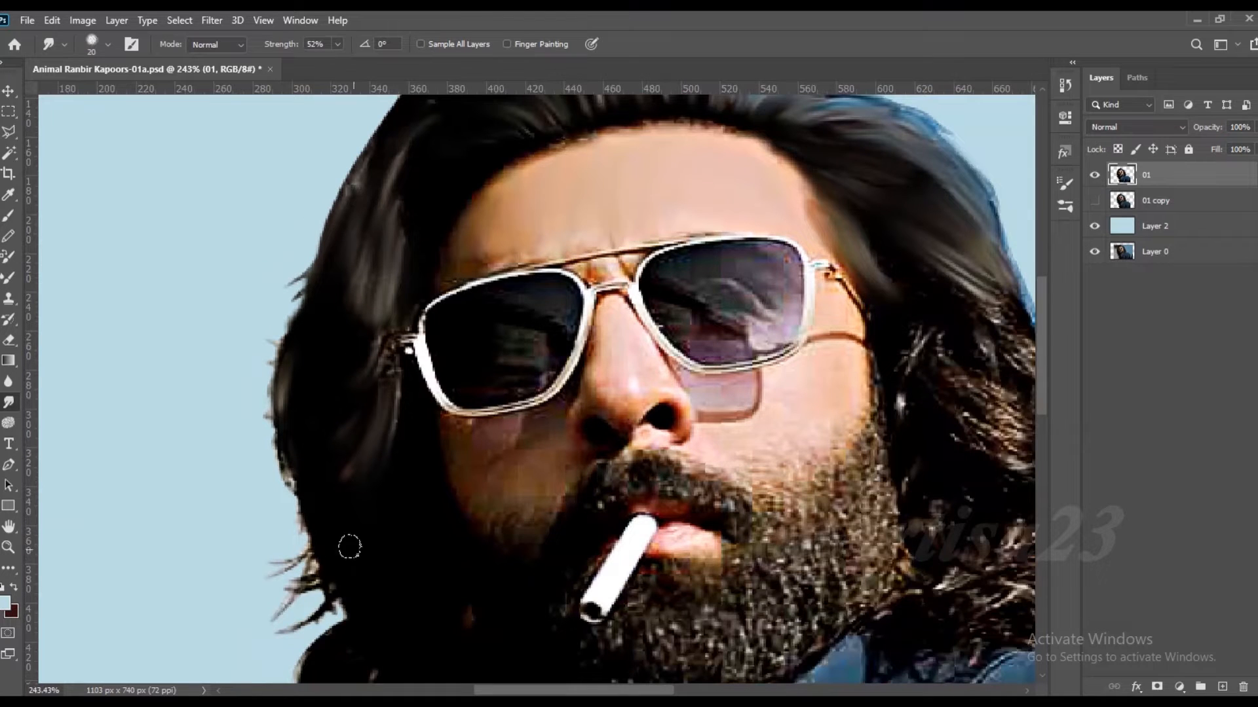
{"action": "mouse_move", "coordinate": [334, 567]}
{"action": "left_mouse_down"}
{"action": "mouse_move", "coordinate": [310, 594]}
{"action": "mouse_move", "coordinate": [321, 593]}
{"action": "mouse_move", "coordinate": [281, 574]}
{"action": "left_mouse_up"}
{"action": "left_click_drag", "start_coordinate": [342, 602], "coordinate": [296, 625]}
{"action": "scroll", "coordinate": [355, 534], "scroll_direction": "down", "scroll_amount": 5}
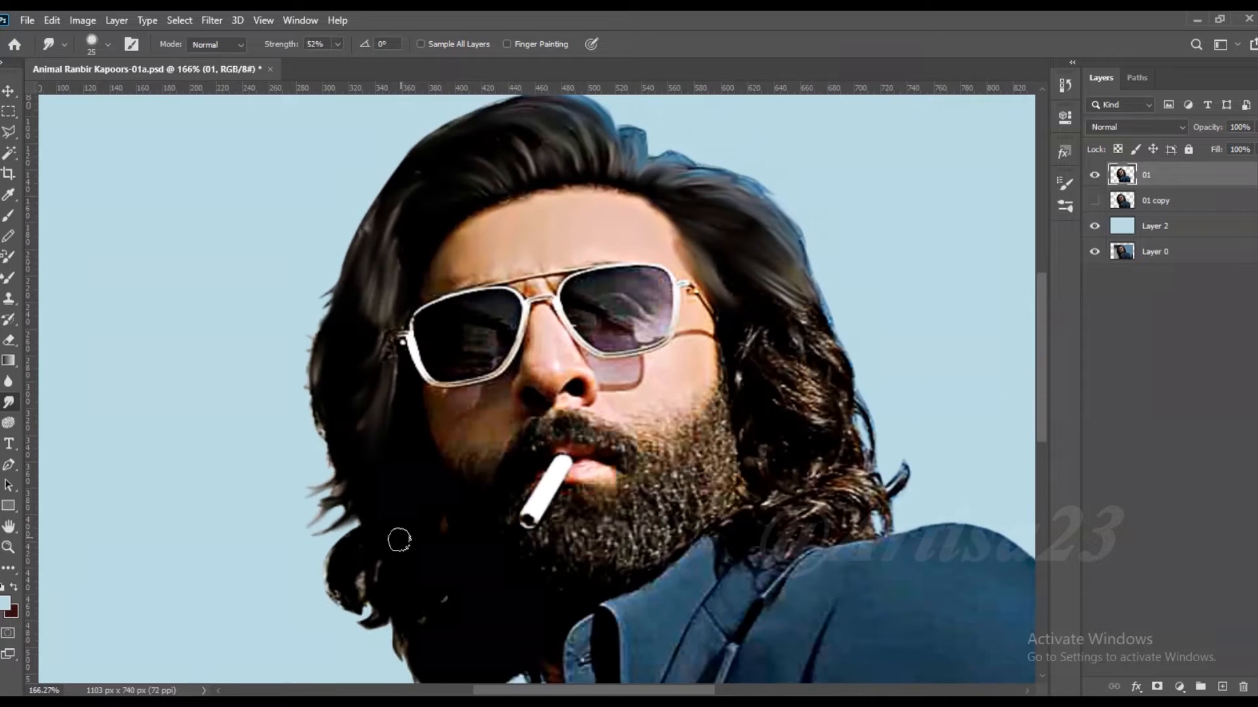
- Smudge the lowest curls on the image's left side and streak dark strands over the pale gap beside the neck
{"action": "scroll", "coordinate": [368, 553], "scroll_direction": "up", "scroll_amount": 4}
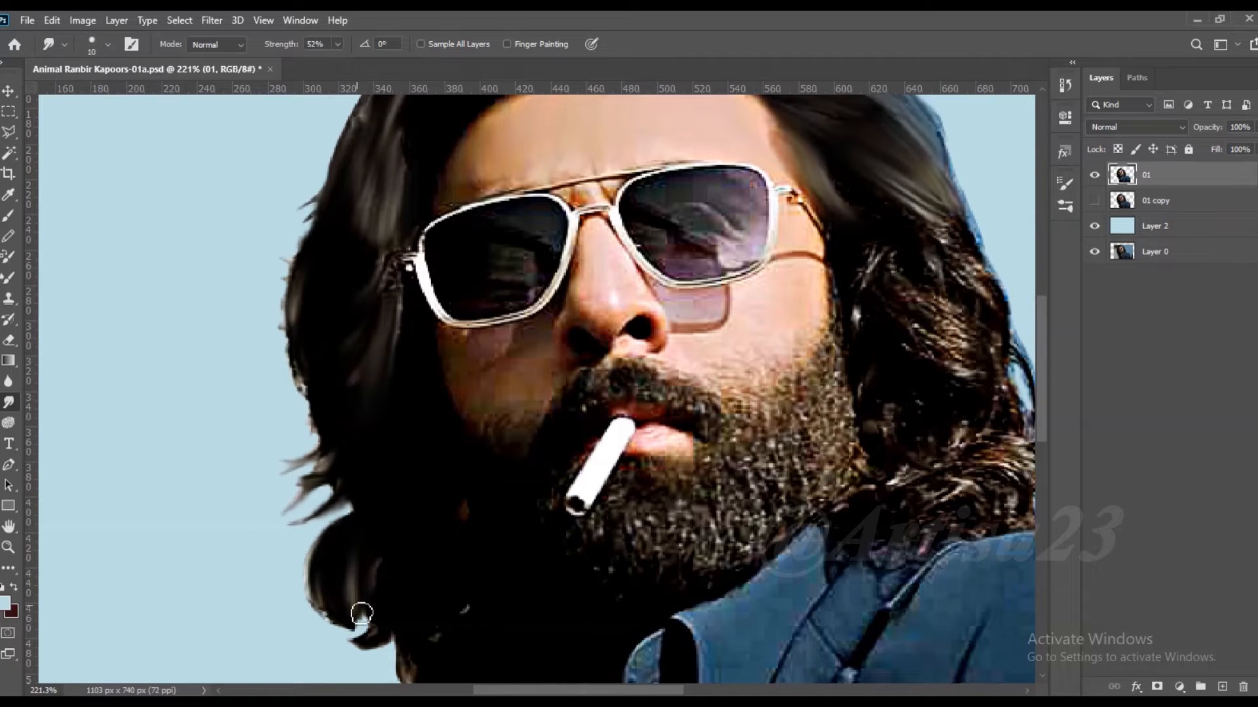
{"action": "mouse_move", "coordinate": [370, 647]}
{"action": "left_mouse_down"}
{"action": "mouse_move", "coordinate": [404, 632]}
{"action": "mouse_move", "coordinate": [421, 686]}
{"action": "mouse_move", "coordinate": [371, 488]}
{"action": "left_mouse_up"}
{"action": "left_click_drag", "start_coordinate": [492, 578], "coordinate": [495, 629]}
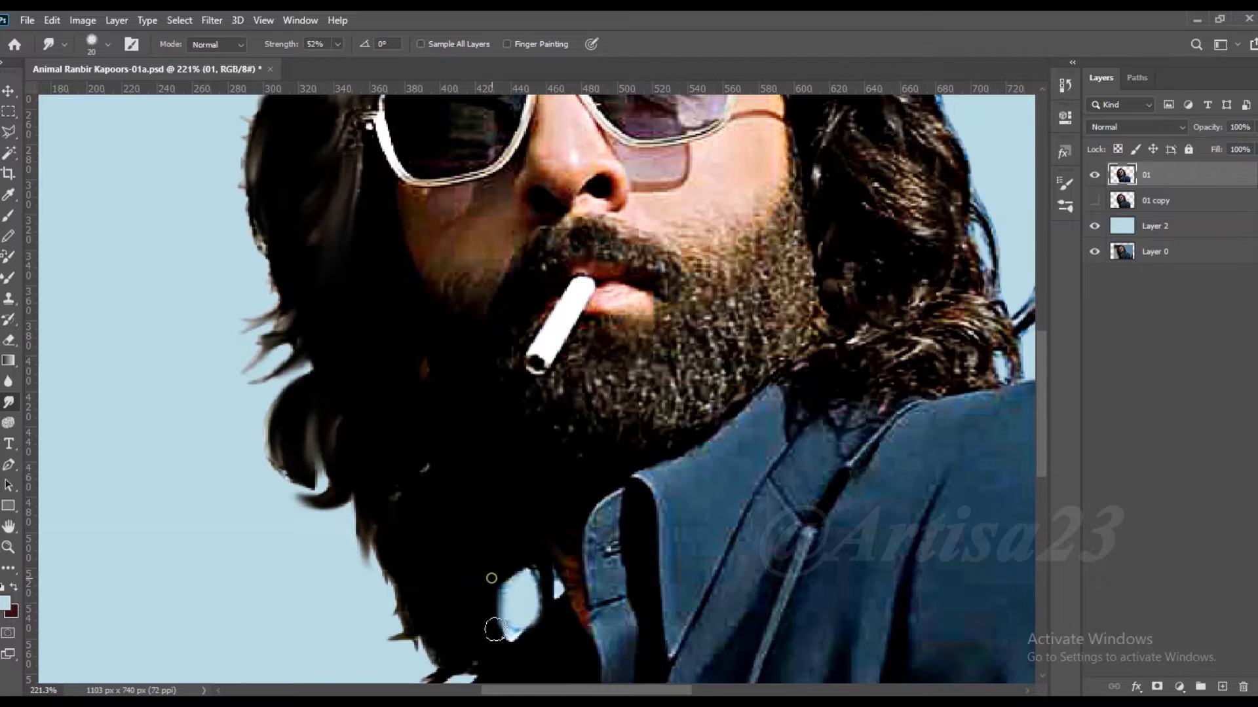
{"action": "mouse_move", "coordinate": [522, 569]}
{"action": "left_mouse_down"}
{"action": "mouse_move", "coordinate": [511, 629]}
{"action": "mouse_move", "coordinate": [523, 639]}
{"action": "left_mouse_up"}
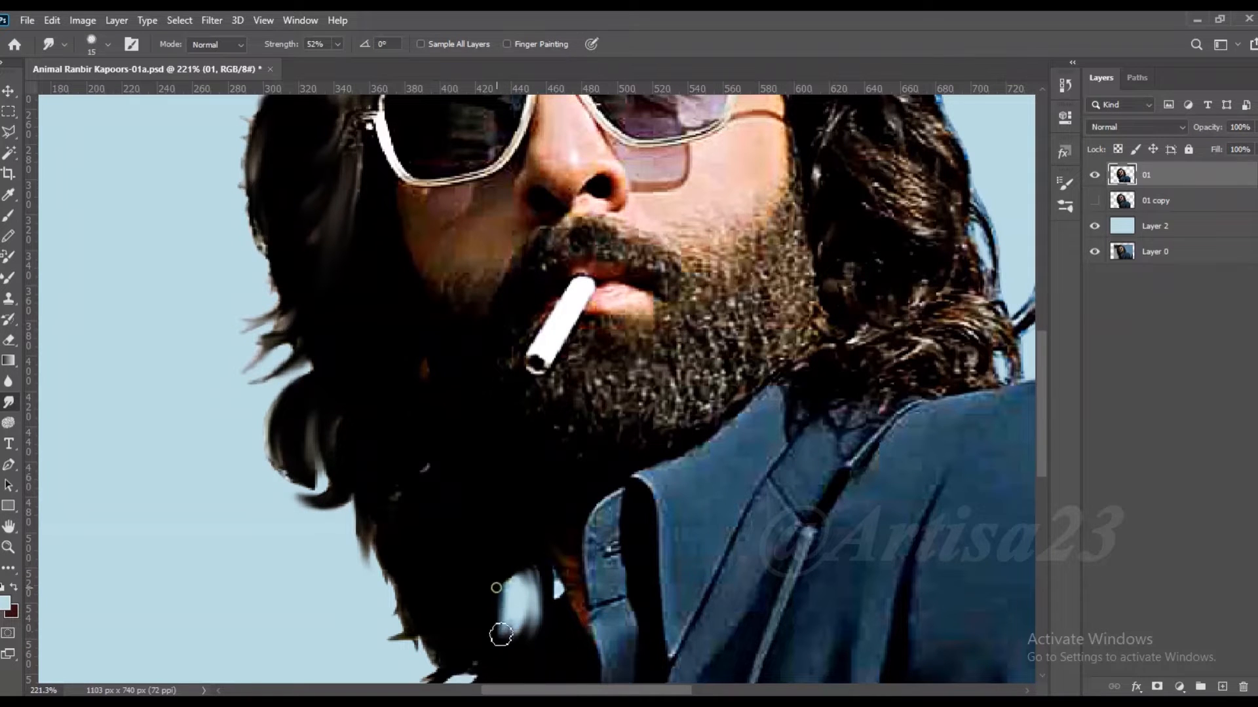
{"action": "left_click_drag", "start_coordinate": [541, 569], "coordinate": [533, 645]}
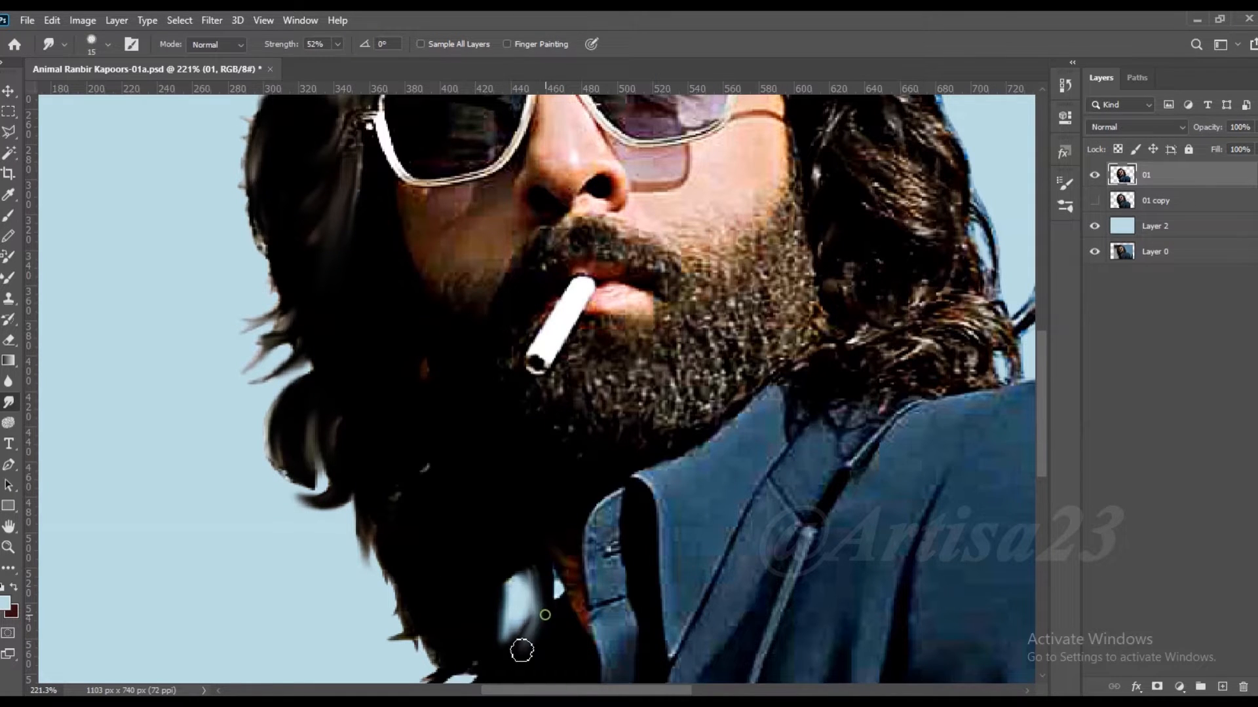
{"action": "scroll", "coordinate": [446, 444], "scroll_direction": "down", "scroll_amount": 5}
{"action": "scroll", "coordinate": [462, 556], "scroll_direction": "up", "scroll_amount": 5}
{"action": "left_click_drag", "start_coordinate": [473, 575], "coordinate": [427, 612]}
{"action": "mouse_move", "coordinate": [456, 542]}
{"action": "left_mouse_down"}
{"action": "mouse_move", "coordinate": [424, 535]}
{"action": "mouse_move", "coordinate": [437, 552]}
{"action": "mouse_move", "coordinate": [413, 449]}
{"action": "left_mouse_up"}
- Smudge the wavy hair beside the cheek on the image's right side into smooth, curved strands out to its outer edge
{"action": "scroll", "coordinate": [412, 449], "scroll_direction": "down", "scroll_amount": 5}
{"action": "scroll", "coordinate": [635, 260], "scroll_direction": "up", "scroll_amount": 6}
{"action": "key", "text": "bracketright"}
{"action": "left_click_drag", "start_coordinate": [687, 416], "coordinate": [729, 447]}
{"action": "left_click_drag", "start_coordinate": [710, 384], "coordinate": [792, 484]}
{"action": "mouse_move", "coordinate": [687, 415]}
{"action": "left_mouse_down"}
{"action": "mouse_move", "coordinate": [697, 450]}
{"action": "mouse_move", "coordinate": [770, 480]}
{"action": "left_mouse_up"}
{"action": "left_click_drag", "start_coordinate": [669, 452], "coordinate": [753, 511]}
{"action": "mouse_move", "coordinate": [649, 472]}
{"action": "left_mouse_down"}
{"action": "mouse_move", "coordinate": [662, 442]}
{"action": "mouse_move", "coordinate": [630, 453]}
{"action": "mouse_move", "coordinate": [637, 508]}
{"action": "left_mouse_up"}
{"action": "left_click_drag", "start_coordinate": [688, 529], "coordinate": [772, 555]}
{"action": "left_click_drag", "start_coordinate": [758, 507], "coordinate": [802, 583]}
{"action": "left_click_drag", "start_coordinate": [799, 510], "coordinate": [826, 604]}
{"action": "key", "text": "bracketleft"}
{"action": "left_click_drag", "start_coordinate": [800, 579], "coordinate": [808, 621]}
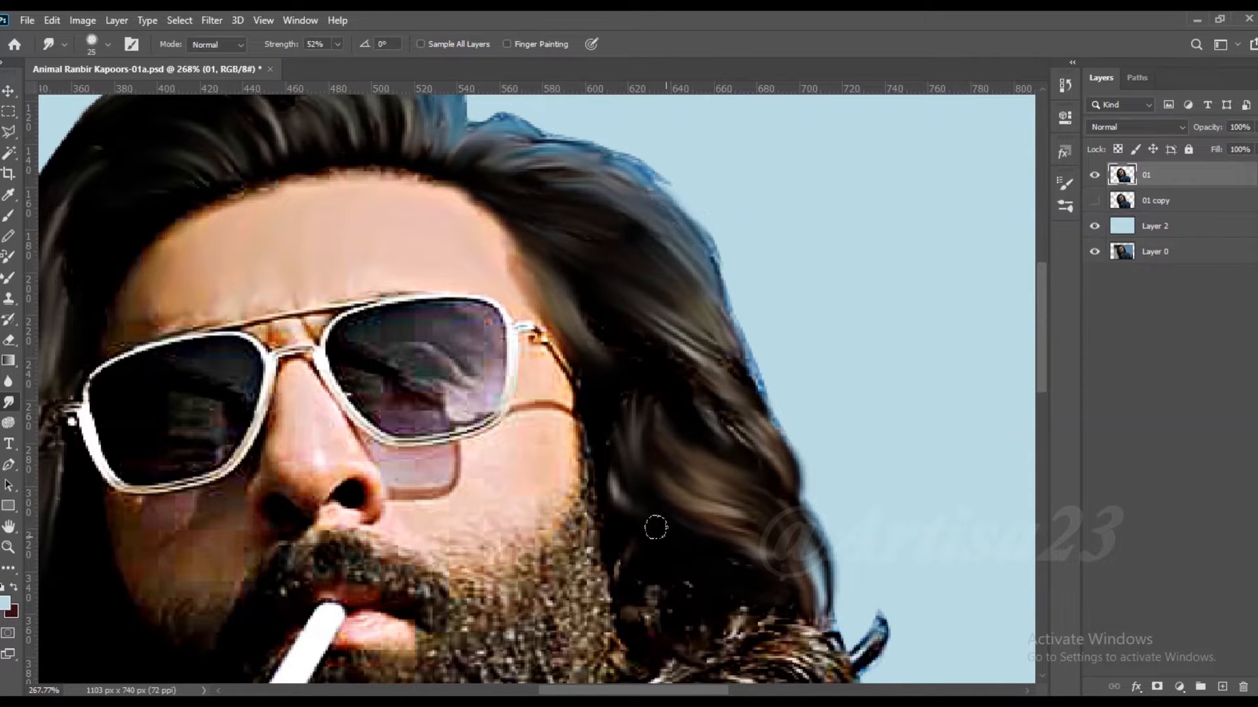
- Smudge the lower curls between the beard and the shoulder on the image's right side, varying the brush size
{"action": "mouse_move", "coordinate": [654, 564]}
{"action": "left_mouse_down"}
{"action": "mouse_move", "coordinate": [615, 497]}
{"action": "mouse_move", "coordinate": [714, 520]}
{"action": "mouse_move", "coordinate": [782, 567]}
{"action": "left_mouse_up"}
{"action": "key", "text": "bracketright"}
{"action": "key", "text": "bracketright"}
{"action": "key", "text": "bracketright"}
{"action": "mouse_move", "coordinate": [708, 551]}
{"action": "left_mouse_down"}
{"action": "mouse_move", "coordinate": [764, 594]}
{"action": "mouse_move", "coordinate": [752, 617]}
{"action": "left_mouse_up"}
{"action": "key", "text": "bracketleft"}
{"action": "key", "text": "bracketleft"}
{"action": "mouse_move", "coordinate": [674, 568]}
{"action": "left_mouse_down"}
{"action": "mouse_move", "coordinate": [702, 565]}
{"action": "mouse_move", "coordinate": [731, 617]}
{"action": "left_mouse_up"}
{"action": "left_click_drag", "start_coordinate": [644, 589], "coordinate": [688, 613]}
{"action": "key", "text": "bracketright"}
- Smooth the hair resting on the shoulder and sweep its loose outer strand up over the background
{"action": "left_click_drag", "start_coordinate": [590, 583], "coordinate": [626, 507]}
{"action": "mouse_move", "coordinate": [816, 552]}
{"action": "left_mouse_down"}
{"action": "mouse_move", "coordinate": [838, 488]}
{"action": "mouse_move", "coordinate": [830, 527]}
{"action": "mouse_move", "coordinate": [828, 471]}
{"action": "left_mouse_up"}
{"action": "left_click_drag", "start_coordinate": [791, 592], "coordinate": [799, 618]}
{"action": "mouse_move", "coordinate": [779, 595]}
{"action": "left_mouse_down"}
{"action": "mouse_move", "coordinate": [777, 629]}
{"action": "mouse_move", "coordinate": [697, 636]}
{"action": "left_mouse_up"}
{"action": "key", "text": "bracketright"}
{"action": "key", "text": "bracketright"}
{"action": "left_click_drag", "start_coordinate": [660, 642], "coordinate": [630, 668]}
- Pull the hair tips on the image's right side down over the shirt collar with a 20 px brush
{"action": "left_click_drag", "start_coordinate": [543, 593], "coordinate": [582, 470]}
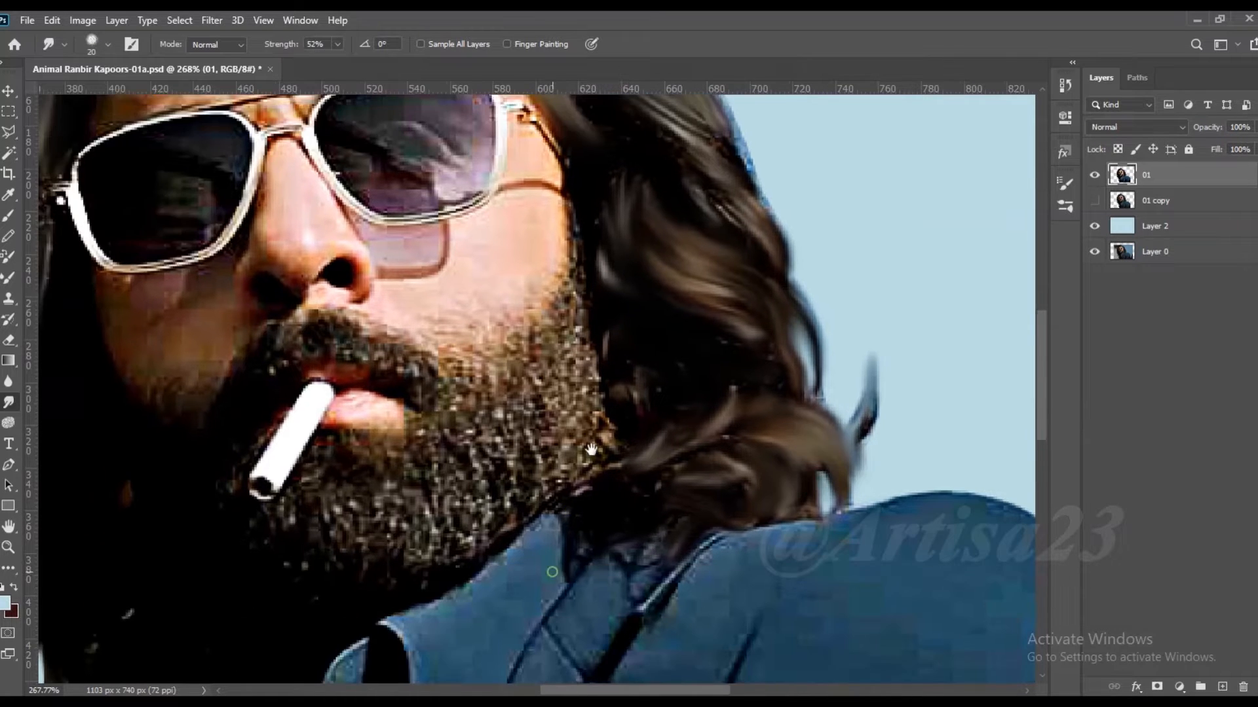
{"action": "left_click_drag", "start_coordinate": [674, 522], "coordinate": [639, 568]}
{"action": "left_click_drag", "start_coordinate": [648, 525], "coordinate": [616, 571]}
{"action": "left_click_drag", "start_coordinate": [590, 524], "coordinate": [571, 564]}
{"action": "scroll", "coordinate": [520, 581], "scroll_direction": "down", "scroll_amount": 3}
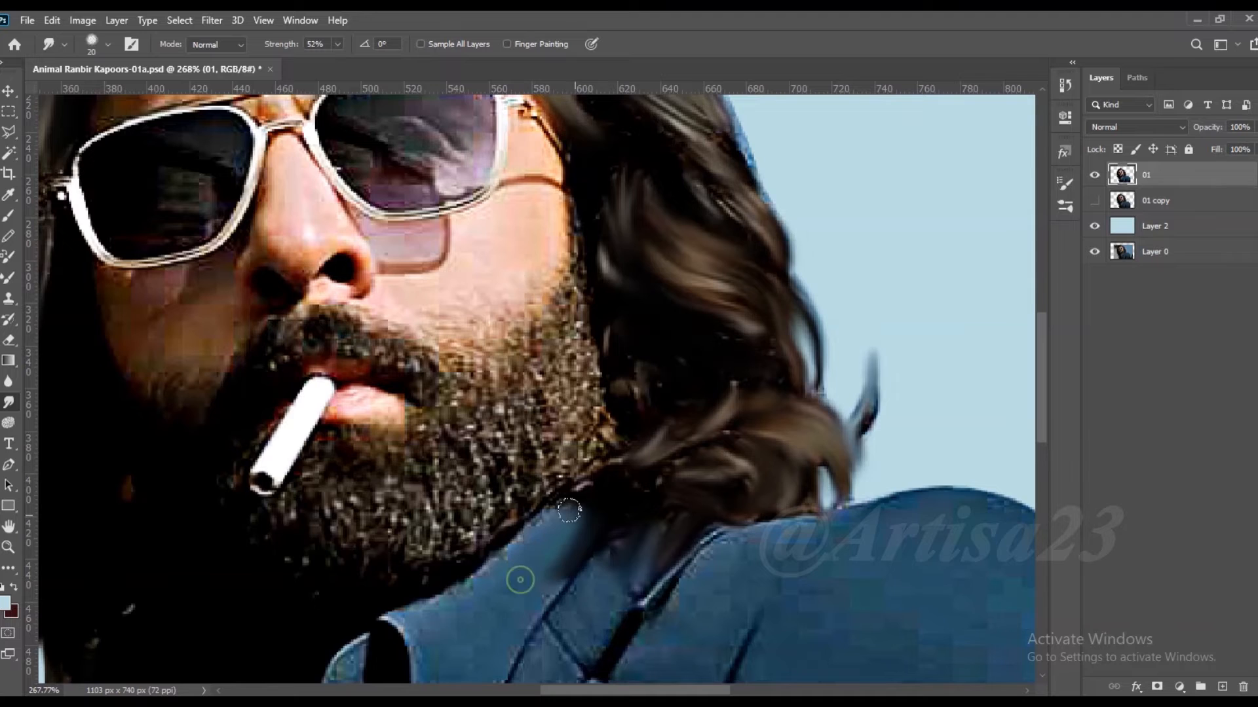
- Smudge the sunglasses' lens and lower rim on the image's right side, plus the nose-bridge and temple skin, with a small brush
{"action": "scroll", "coordinate": [468, 324], "scroll_direction": "up", "scroll_amount": 5}
{"action": "mouse_move", "coordinate": [570, 315]}
{"action": "left_mouse_down"}
{"action": "mouse_move", "coordinate": [542, 312]}
{"action": "mouse_move", "coordinate": [636, 352]}
{"action": "mouse_move", "coordinate": [607, 440]}
{"action": "mouse_move", "coordinate": [631, 437]}
{"action": "mouse_move", "coordinate": [508, 443]}
{"action": "left_mouse_up"}
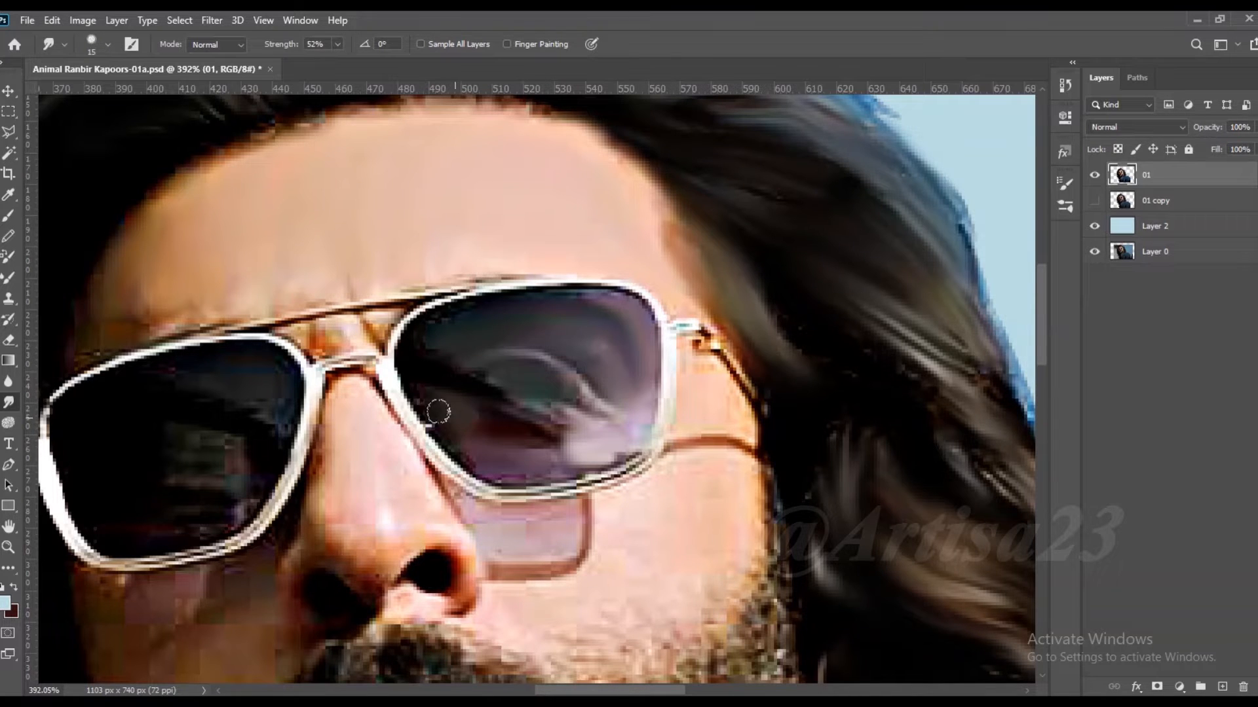
{"action": "scroll", "coordinate": [323, 327], "scroll_direction": "up", "scroll_amount": 2}
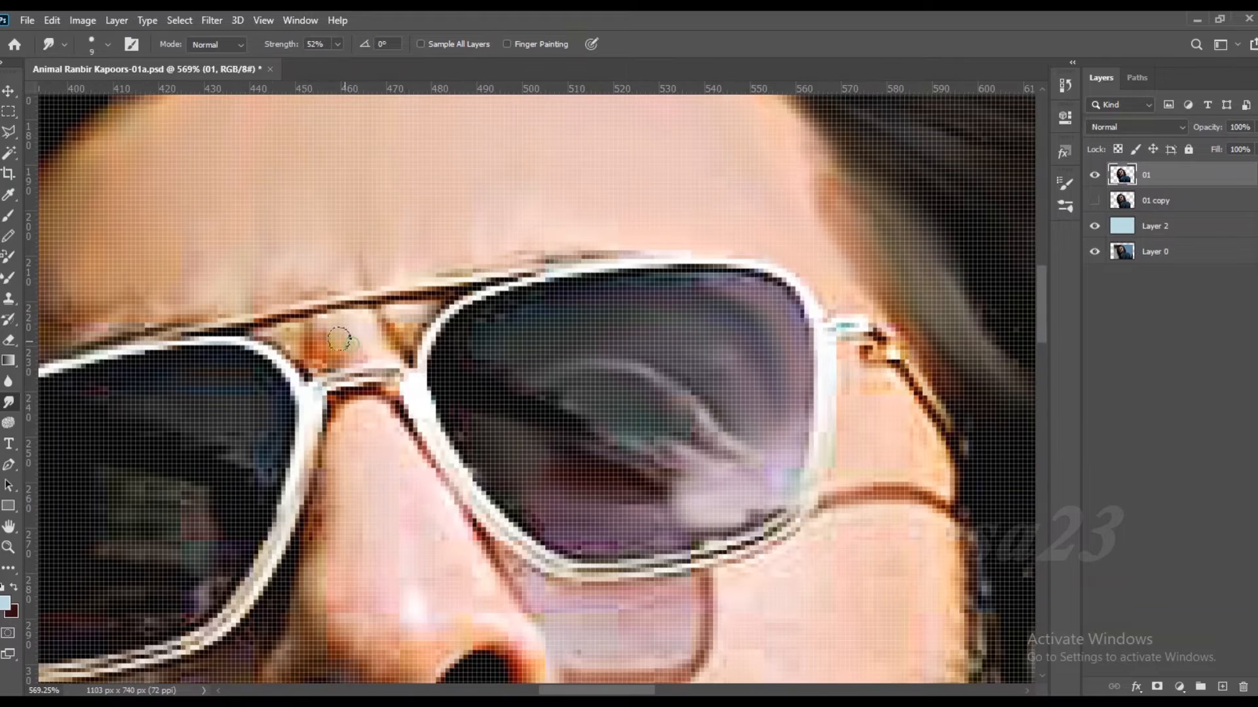
{"action": "mouse_move", "coordinate": [491, 323]}
{"action": "left_mouse_down"}
{"action": "mouse_move", "coordinate": [688, 289]}
{"action": "mouse_move", "coordinate": [784, 488]}
{"action": "mouse_move", "coordinate": [625, 547]}
{"action": "mouse_move", "coordinate": [490, 503]}
{"action": "mouse_move", "coordinate": [438, 418]}
{"action": "left_mouse_up"}
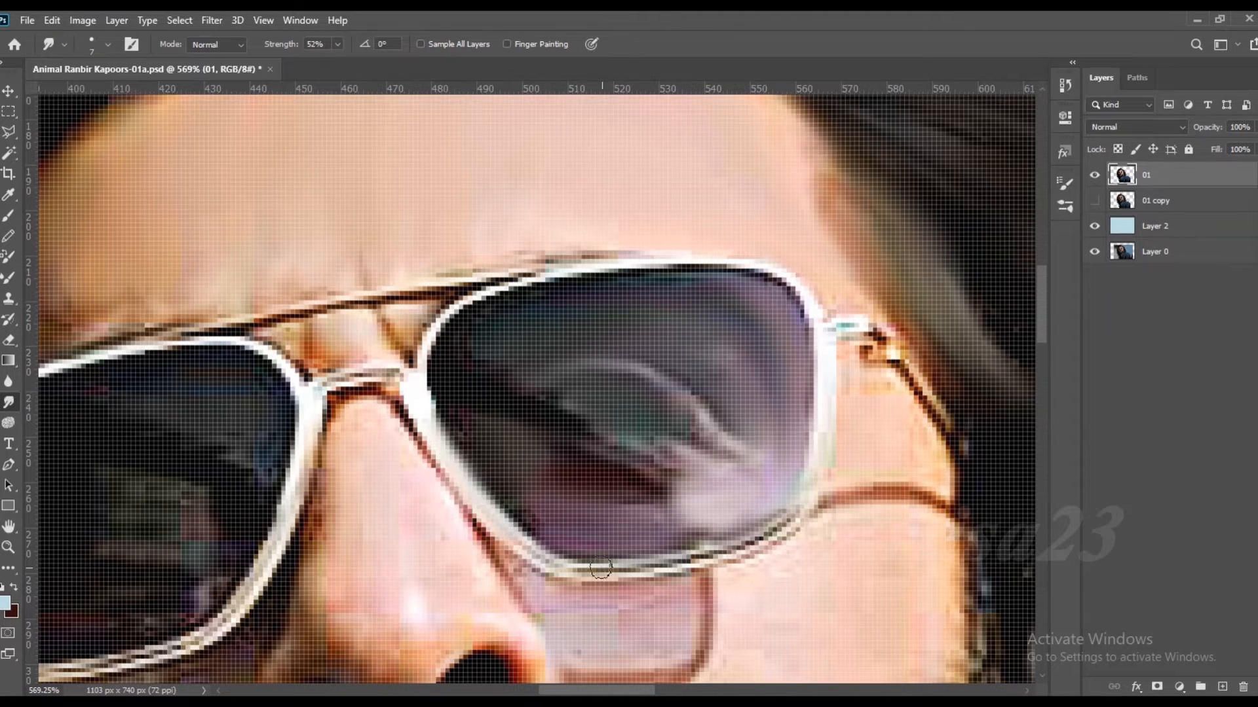
{"action": "left_click_drag", "start_coordinate": [600, 570], "coordinate": [721, 547]}
{"action": "left_click_drag", "start_coordinate": [913, 457], "coordinate": [878, 376]}
{"action": "left_click_drag", "start_coordinate": [911, 329], "coordinate": [859, 298]}
{"action": "key", "text": "bracketright"}
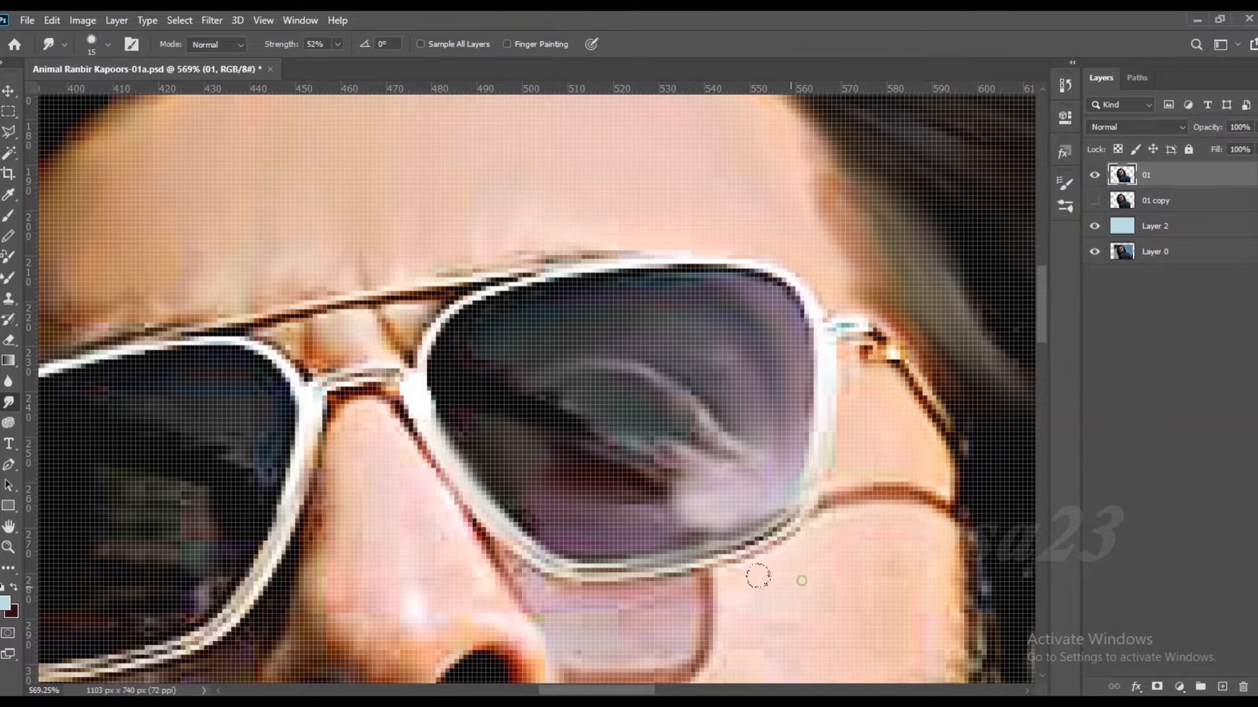
- Smudge the lens shadow on the cheek, the nose and the shaded cheek on the image's left side to smooth the skin
{"action": "scroll", "coordinate": [604, 452], "scroll_direction": "down", "scroll_amount": 3}
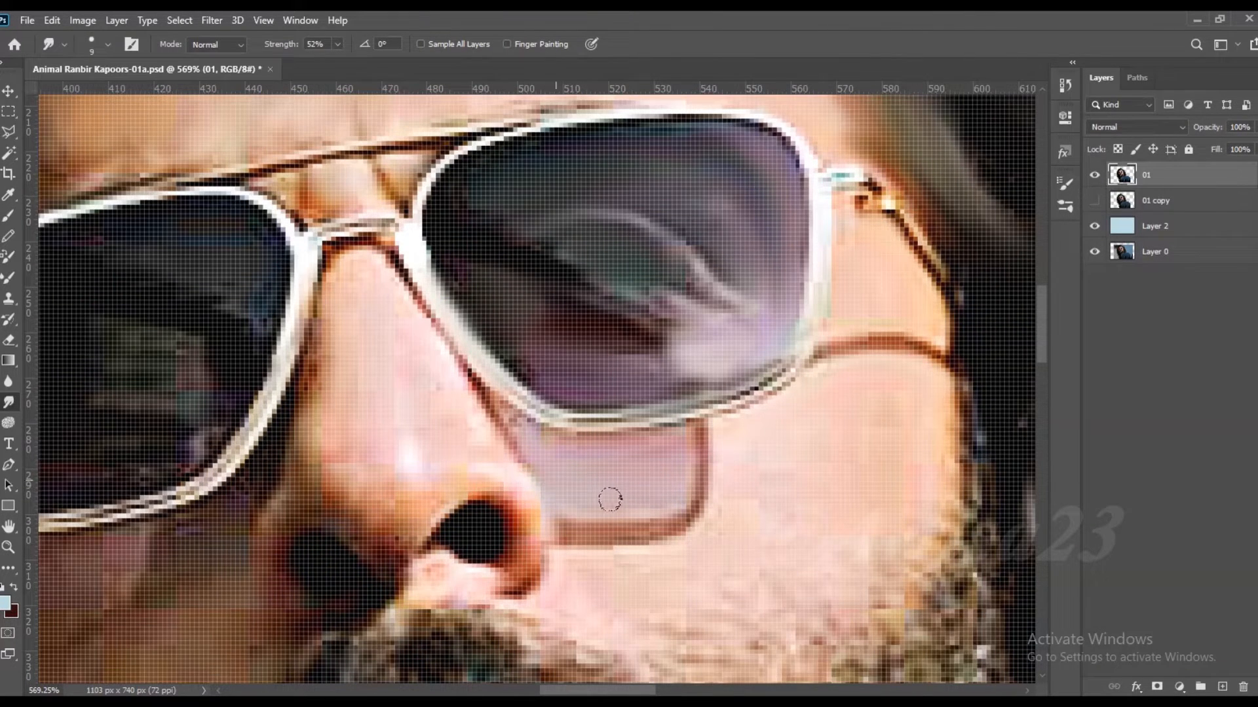
{"action": "key", "text": "bracketright"}
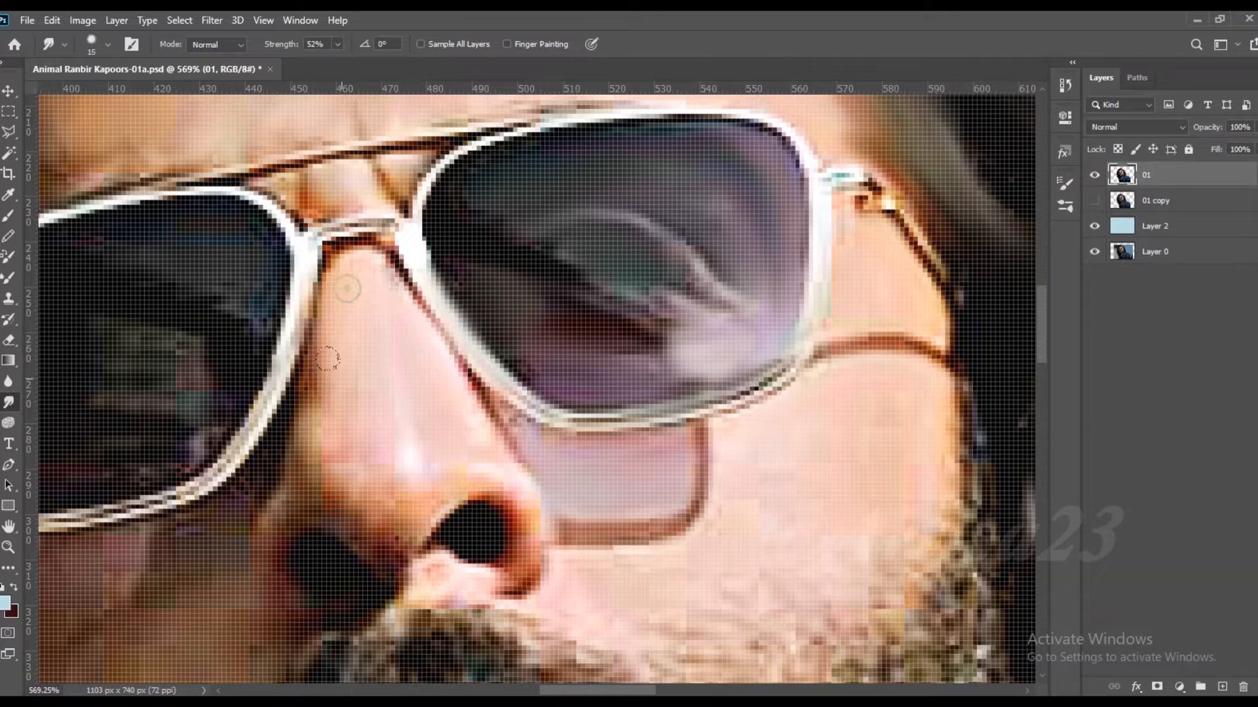
{"action": "key", "text": "bracketright"}
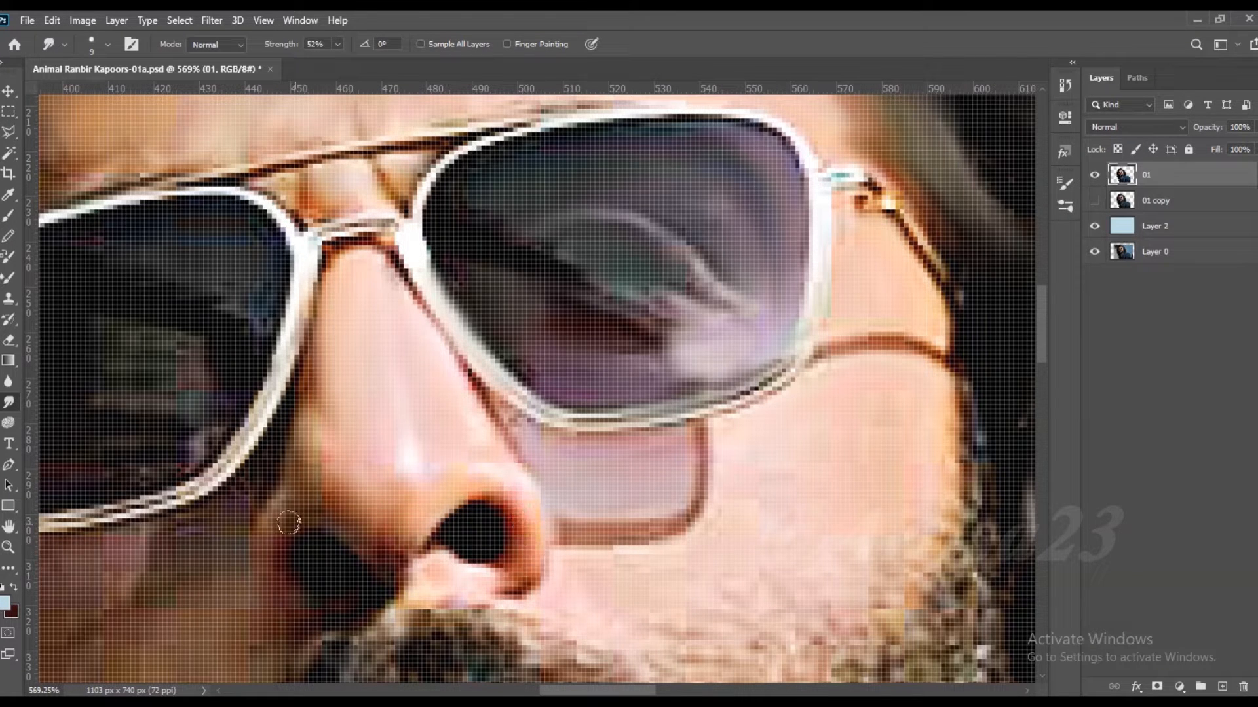
{"action": "mouse_move", "coordinate": [146, 551]}
{"action": "left_mouse_down"}
{"action": "mouse_move", "coordinate": [463, 485]}
{"action": "mouse_move", "coordinate": [369, 491]}
{"action": "left_mouse_up"}
{"action": "scroll", "coordinate": [449, 432], "scroll_direction": "down", "scroll_amount": 3}
{"action": "left_click_drag", "start_coordinate": [485, 514], "coordinate": [509, 490]}
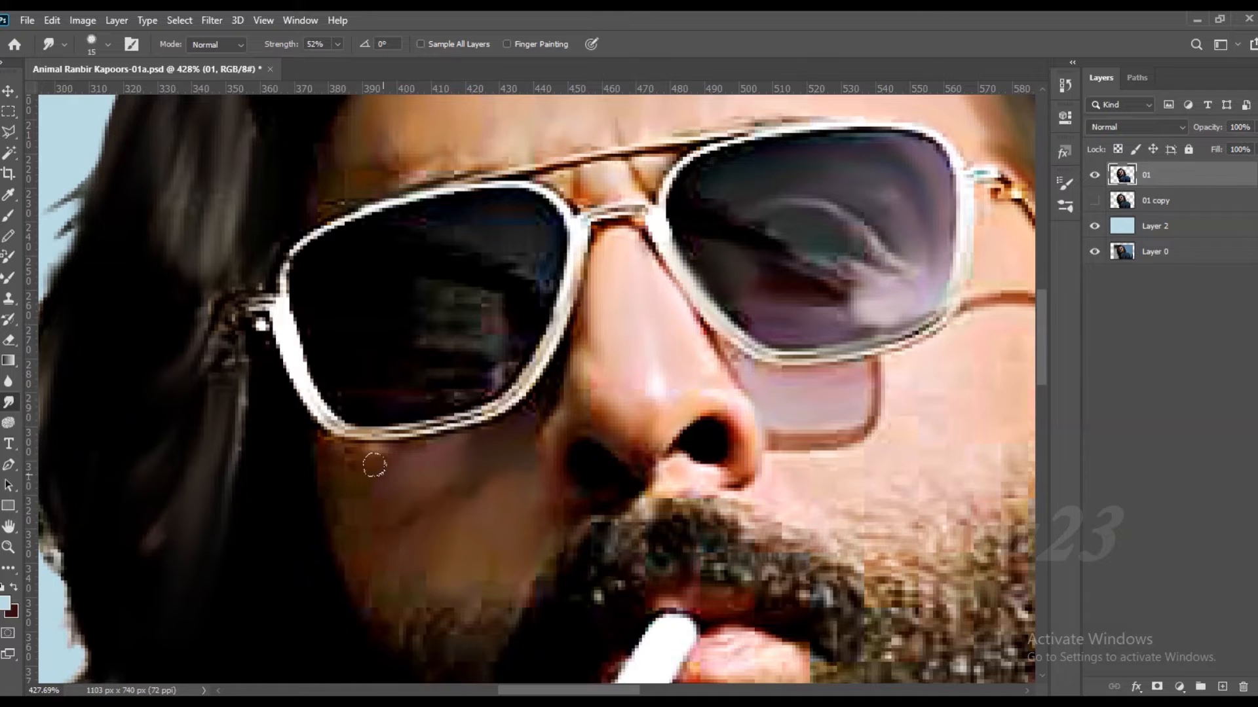
- Smudge the sunglasses' frame on the image's left side and smooth the reflections inside its dark lens
{"action": "scroll", "coordinate": [374, 465], "scroll_direction": "up", "scroll_amount": 2}
{"action": "left_click_drag", "start_coordinate": [349, 496], "coordinate": [309, 396]}
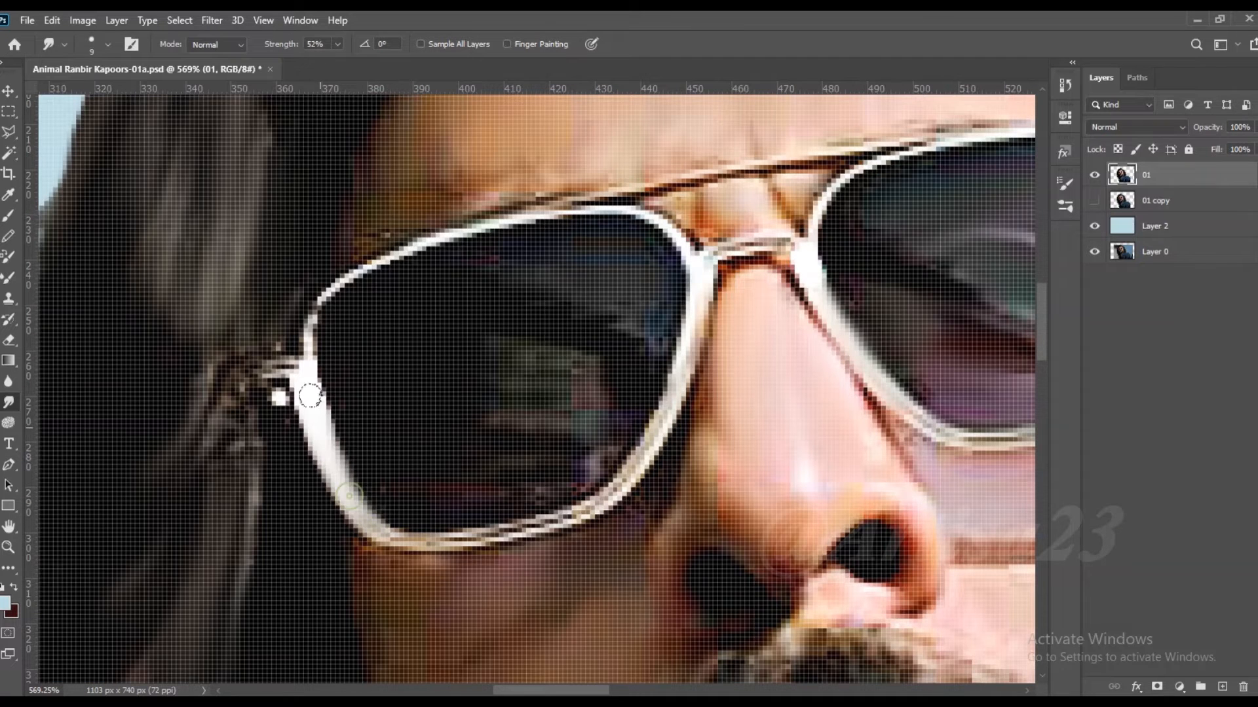
{"action": "key", "text": "bracketright"}
{"action": "key", "text": "bracketright"}
{"action": "left_click_drag", "start_coordinate": [581, 396], "coordinate": [489, 356]}
{"action": "left_click_drag", "start_coordinate": [570, 422], "coordinate": [473, 423]}
{"action": "left_click_drag", "start_coordinate": [620, 334], "coordinate": [446, 278]}
{"action": "left_click_drag", "start_coordinate": [572, 467], "coordinate": [431, 467]}
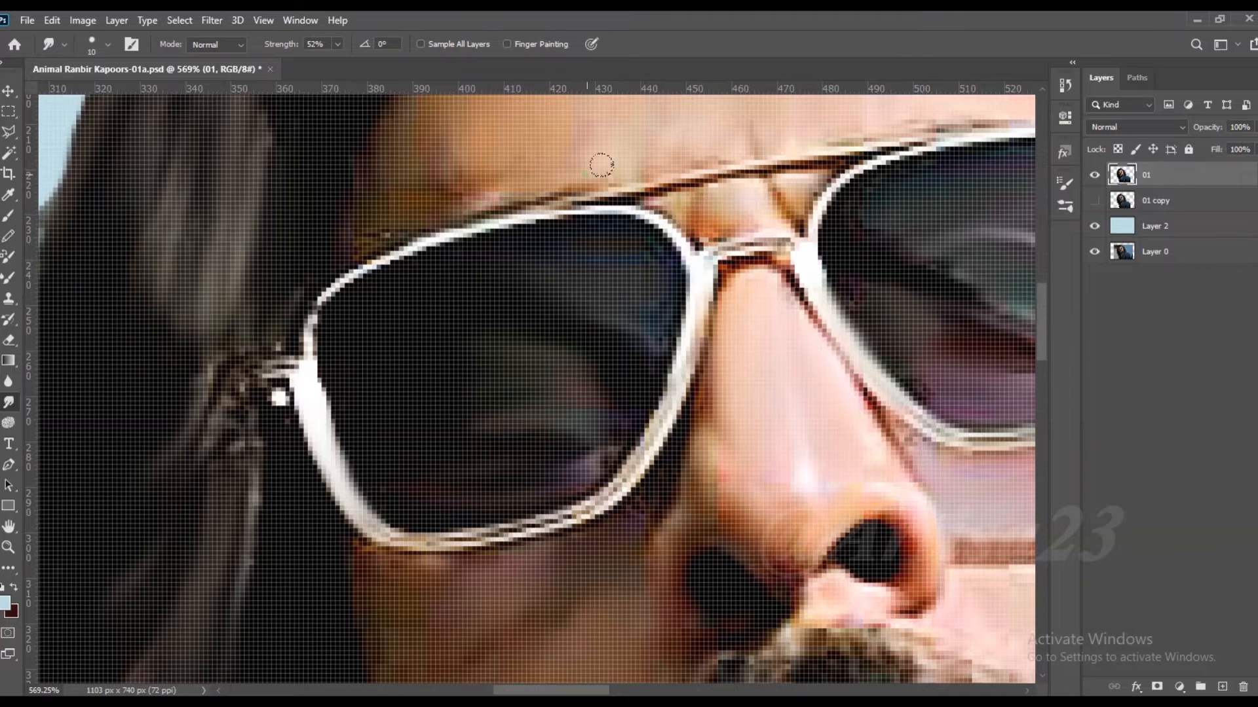
{"action": "key", "text": "bracketright"}
- Smudge the bright cheek down to the beard line, then smooth the lower lip with a 9 px brush
{"action": "scroll", "coordinate": [379, 387], "scroll_direction": "down", "scroll_amount": 13}
{"action": "left_click_drag", "start_coordinate": [520, 425], "coordinate": [557, 294]}
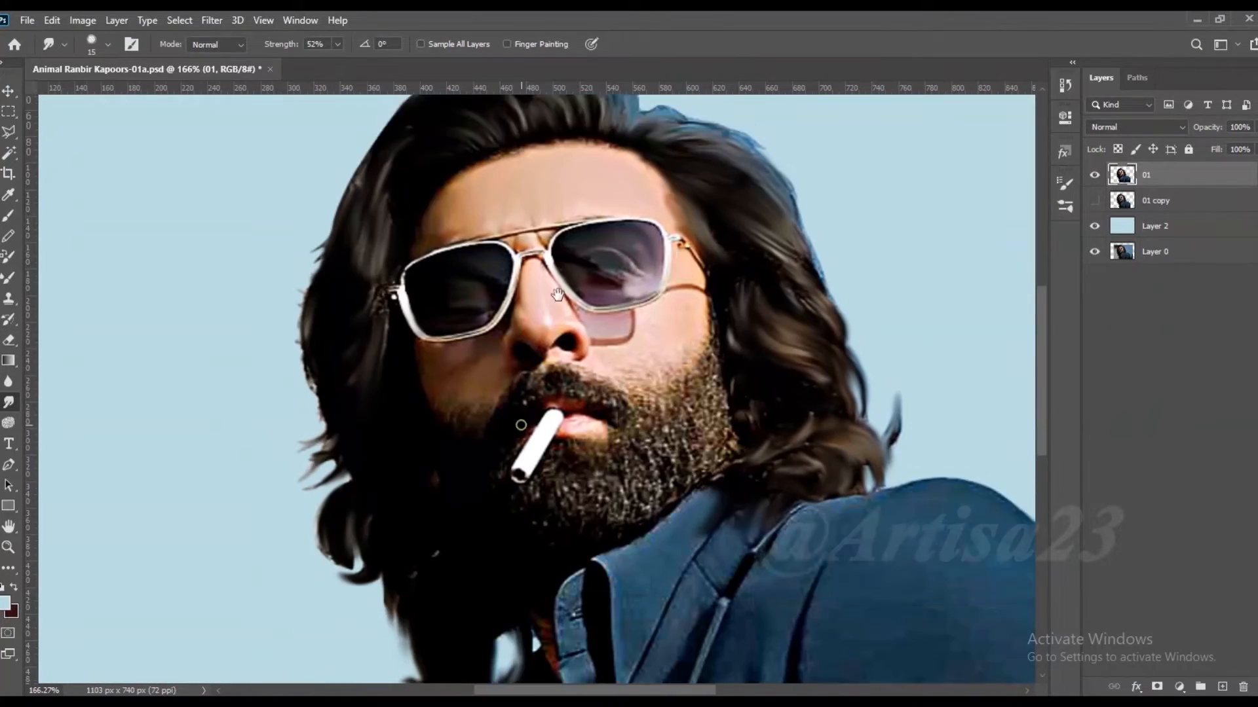
{"action": "scroll", "coordinate": [668, 304], "scroll_direction": "up", "scroll_amount": 7}
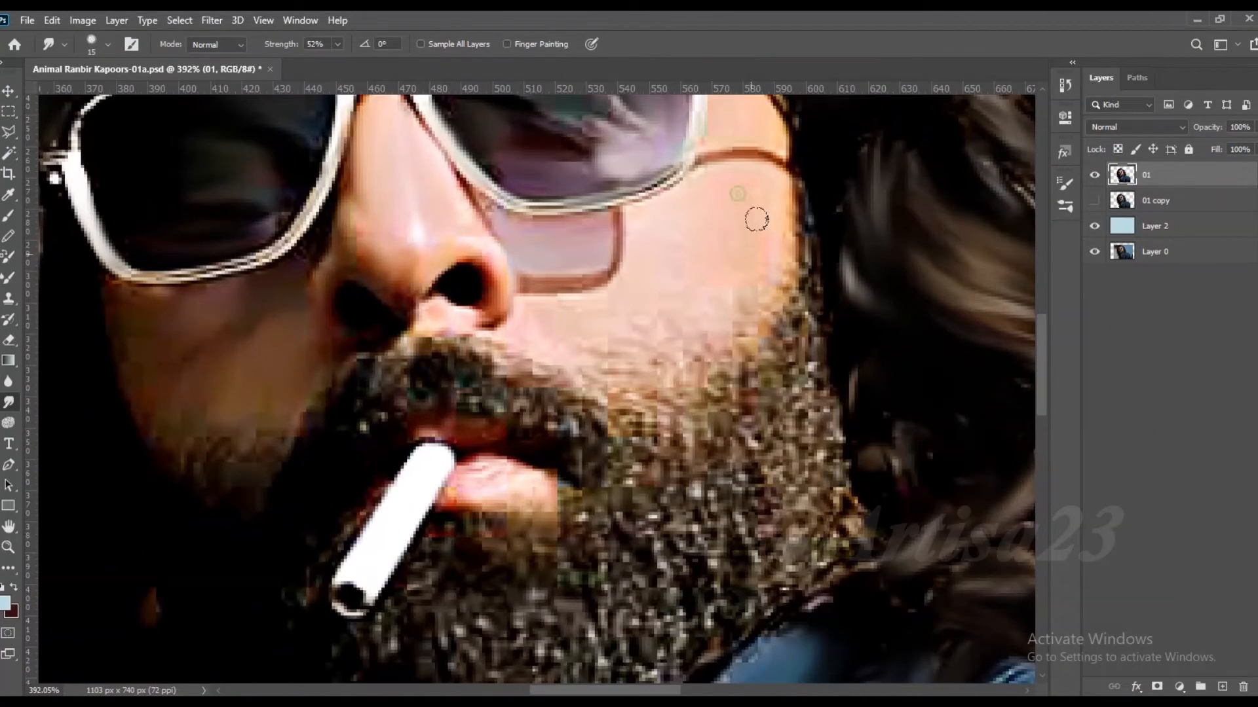
{"action": "mouse_move", "coordinate": [718, 310]}
{"action": "left_mouse_down"}
{"action": "mouse_move", "coordinate": [674, 366]}
{"action": "mouse_move", "coordinate": [633, 393]}
{"action": "mouse_move", "coordinate": [594, 348]}
{"action": "left_mouse_up"}
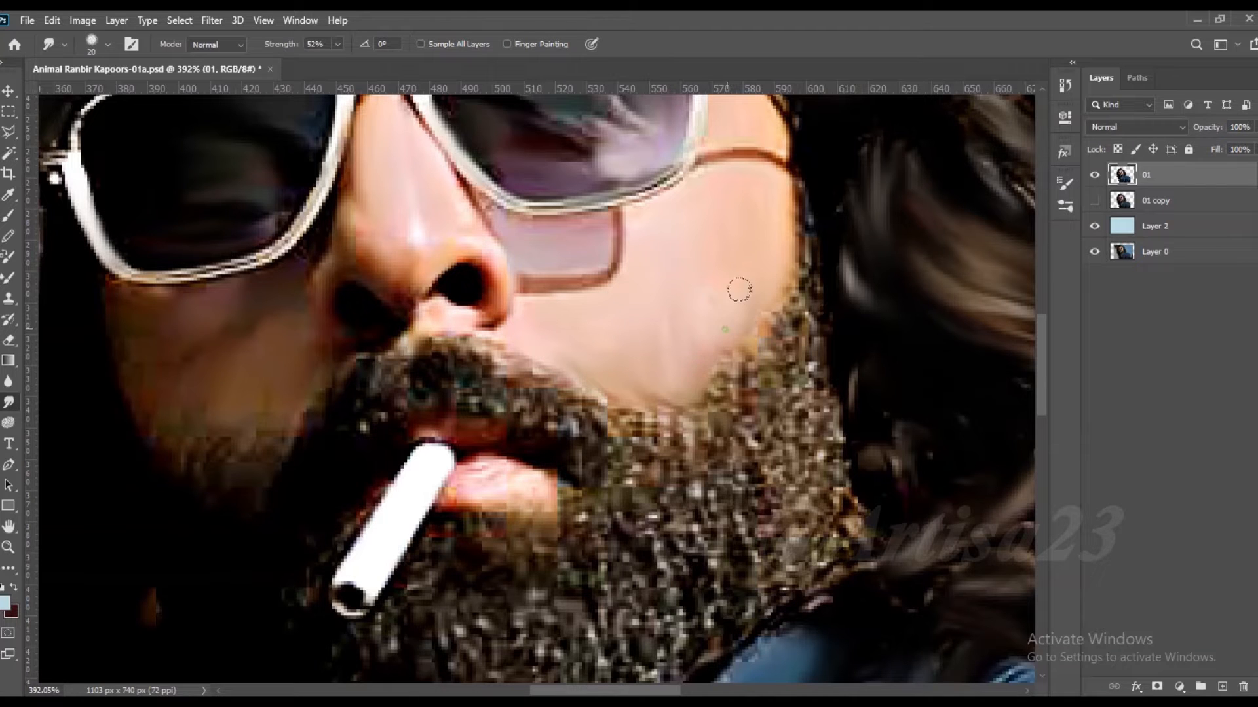
{"action": "left_click_drag", "start_coordinate": [543, 502], "coordinate": [546, 487]}
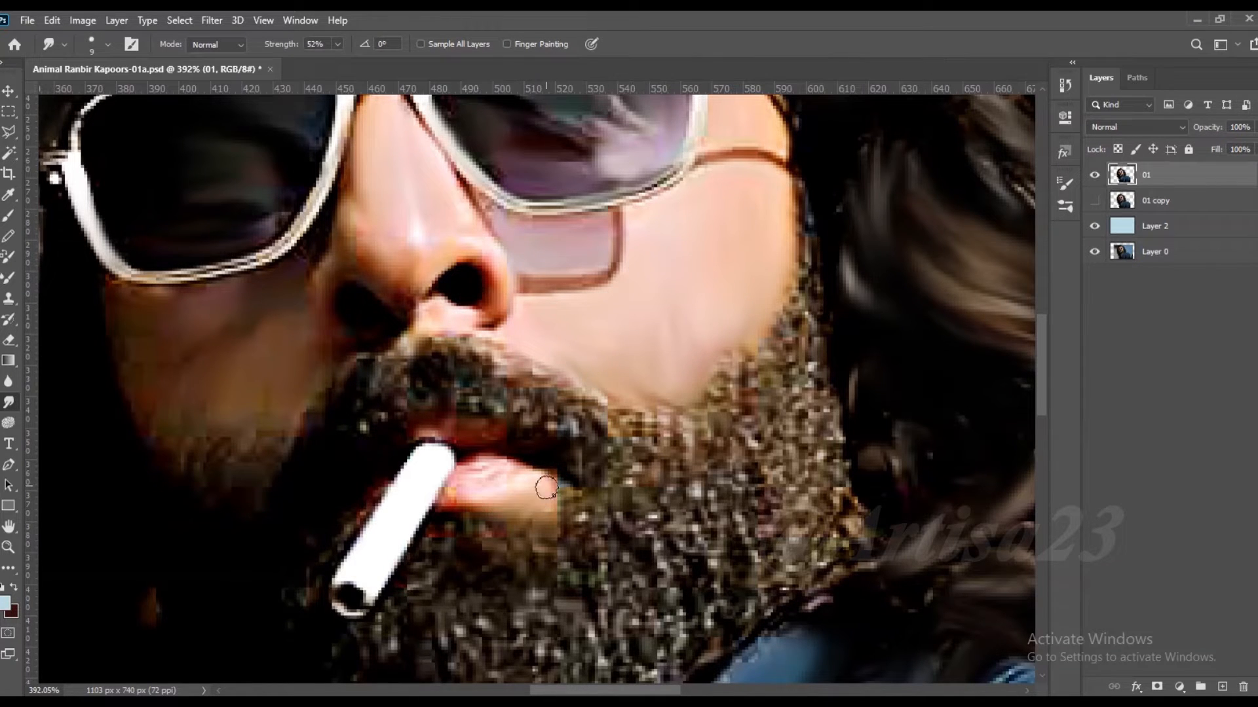
- Smudge the sideburn and upper cheek beard on the image's right side into soft downward strands
{"action": "scroll", "coordinate": [498, 423], "scroll_direction": "down", "scroll_amount": 3}
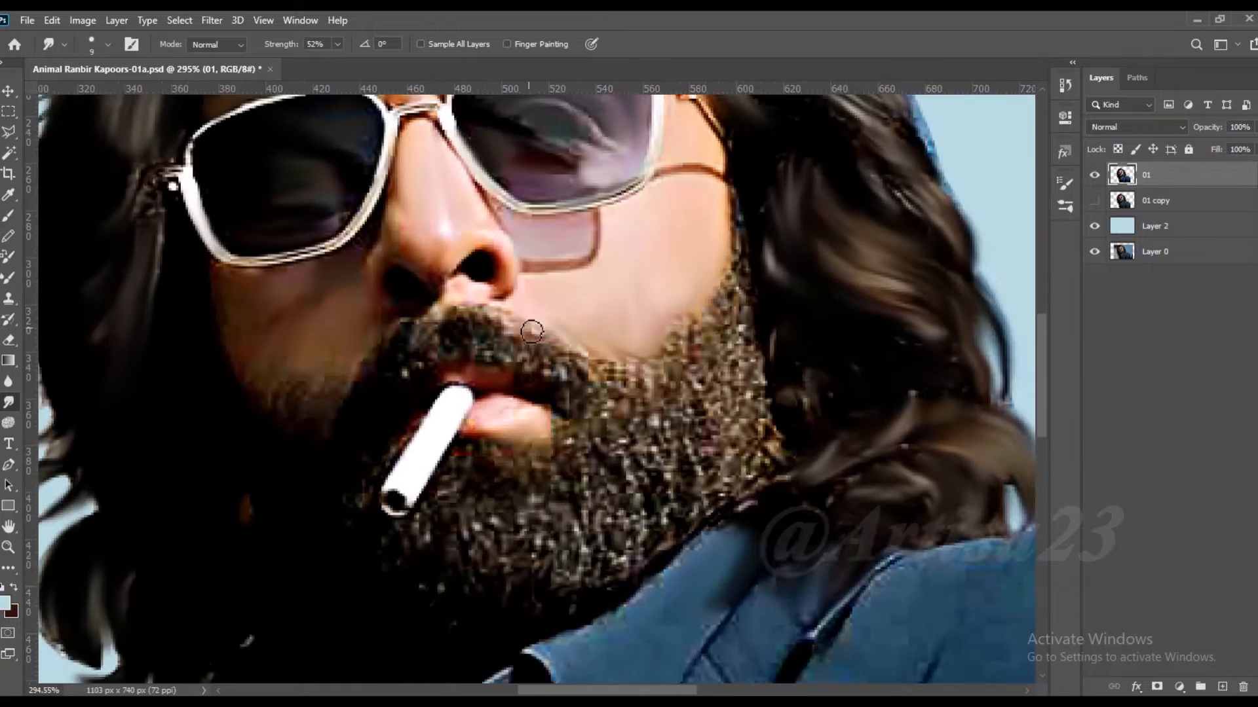
{"action": "key", "text": "bracketright"}
{"action": "mouse_move", "coordinate": [715, 293]}
{"action": "left_mouse_down"}
{"action": "mouse_move", "coordinate": [702, 353]}
{"action": "mouse_move", "coordinate": [668, 357]}
{"action": "mouse_move", "coordinate": [727, 397]}
{"action": "mouse_move", "coordinate": [716, 431]}
{"action": "left_mouse_up"}
{"action": "left_click_drag", "start_coordinate": [693, 371], "coordinate": [695, 419]}
{"action": "left_click_drag", "start_coordinate": [660, 372], "coordinate": [674, 403]}
{"action": "mouse_move", "coordinate": [693, 423]}
{"action": "left_mouse_down"}
{"action": "mouse_move", "coordinate": [715, 460]}
{"action": "mouse_move", "coordinate": [735, 449]}
{"action": "left_mouse_up"}
{"action": "mouse_move", "coordinate": [735, 409]}
{"action": "left_mouse_down"}
{"action": "mouse_move", "coordinate": [748, 447]}
{"action": "mouse_move", "coordinate": [699, 480]}
{"action": "left_mouse_up"}
- Smudge the beard between the mouth corner and the jaw into long downward strands
{"action": "key", "text": "bracketleft"}
{"action": "key", "text": "bracketleft"}
{"action": "key", "text": "bracketright"}
{"action": "left_click_drag", "start_coordinate": [684, 424], "coordinate": [655, 485]}
{"action": "left_click_drag", "start_coordinate": [648, 383], "coordinate": [638, 468]}
{"action": "mouse_move", "coordinate": [622, 360]}
{"action": "left_mouse_down"}
{"action": "mouse_move", "coordinate": [615, 433]}
{"action": "mouse_move", "coordinate": [653, 496]}
{"action": "mouse_move", "coordinate": [621, 518]}
{"action": "left_mouse_up"}
- Smudge the chin beard below the lip into smooth strands that curve toward the cigarette
{"action": "mouse_move", "coordinate": [619, 488]}
{"action": "left_mouse_down"}
{"action": "mouse_move", "coordinate": [586, 528]}
{"action": "mouse_move", "coordinate": [569, 524]}
{"action": "left_mouse_up"}
{"action": "left_click_drag", "start_coordinate": [569, 499], "coordinate": [524, 528]}
{"action": "mouse_move", "coordinate": [576, 458]}
{"action": "left_mouse_down"}
{"action": "mouse_move", "coordinate": [545, 488]}
{"action": "mouse_move", "coordinate": [573, 478]}
{"action": "left_mouse_up"}
{"action": "left_click_drag", "start_coordinate": [589, 468], "coordinate": [598, 412]}
{"action": "key", "text": "bracketright"}
{"action": "mouse_move", "coordinate": [623, 522]}
{"action": "left_mouse_down"}
{"action": "mouse_move", "coordinate": [554, 545]}
{"action": "mouse_move", "coordinate": [497, 533]}
{"action": "left_mouse_up"}
{"action": "left_click_drag", "start_coordinate": [525, 491], "coordinate": [478, 523]}
{"action": "mouse_move", "coordinate": [488, 458]}
{"action": "left_mouse_down"}
{"action": "mouse_move", "coordinate": [464, 501]}
{"action": "mouse_move", "coordinate": [553, 454]}
{"action": "left_mouse_up"}
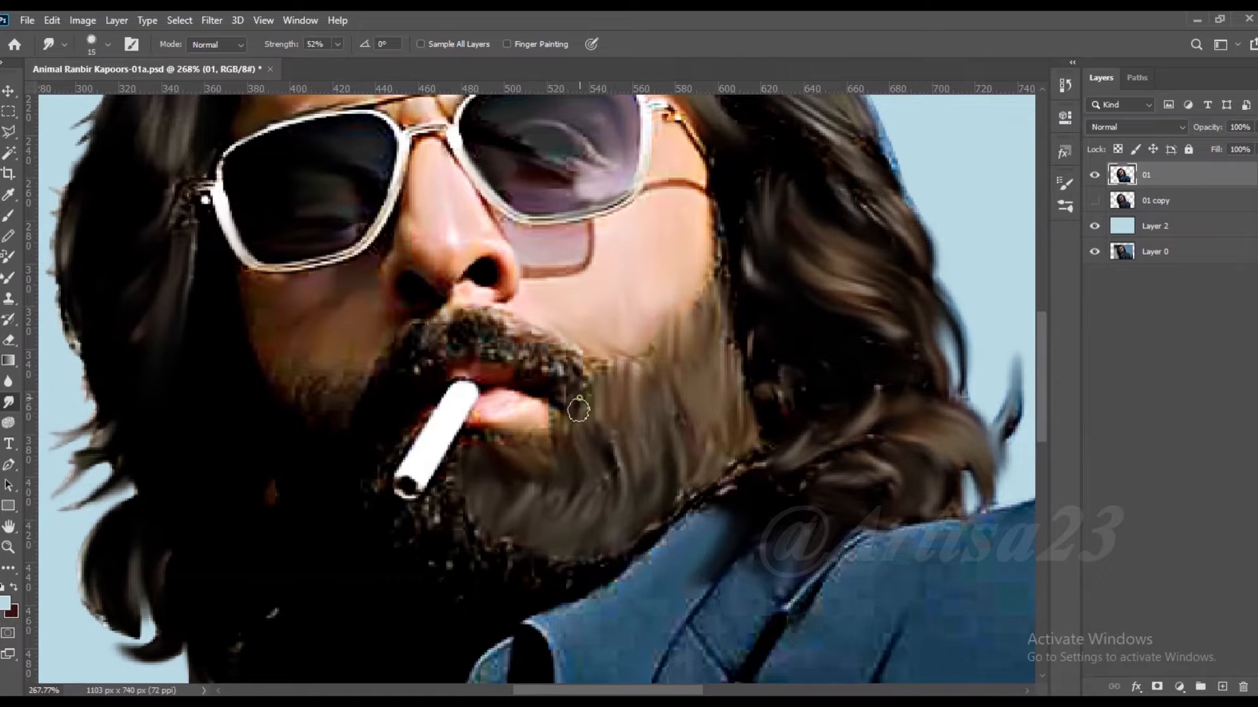
- Smudge the moustache above the lip into strands and smooth the cigarette's shading along its length
{"action": "scroll", "coordinate": [525, 361], "scroll_direction": "up", "scroll_amount": 5}
{"action": "key", "text": "bracketleft"}
{"action": "mouse_move", "coordinate": [439, 344]}
{"action": "left_mouse_down"}
{"action": "mouse_move", "coordinate": [510, 323]}
{"action": "mouse_move", "coordinate": [580, 393]}
{"action": "mouse_move", "coordinate": [514, 361]}
{"action": "mouse_move", "coordinate": [561, 336]}
{"action": "left_mouse_up"}
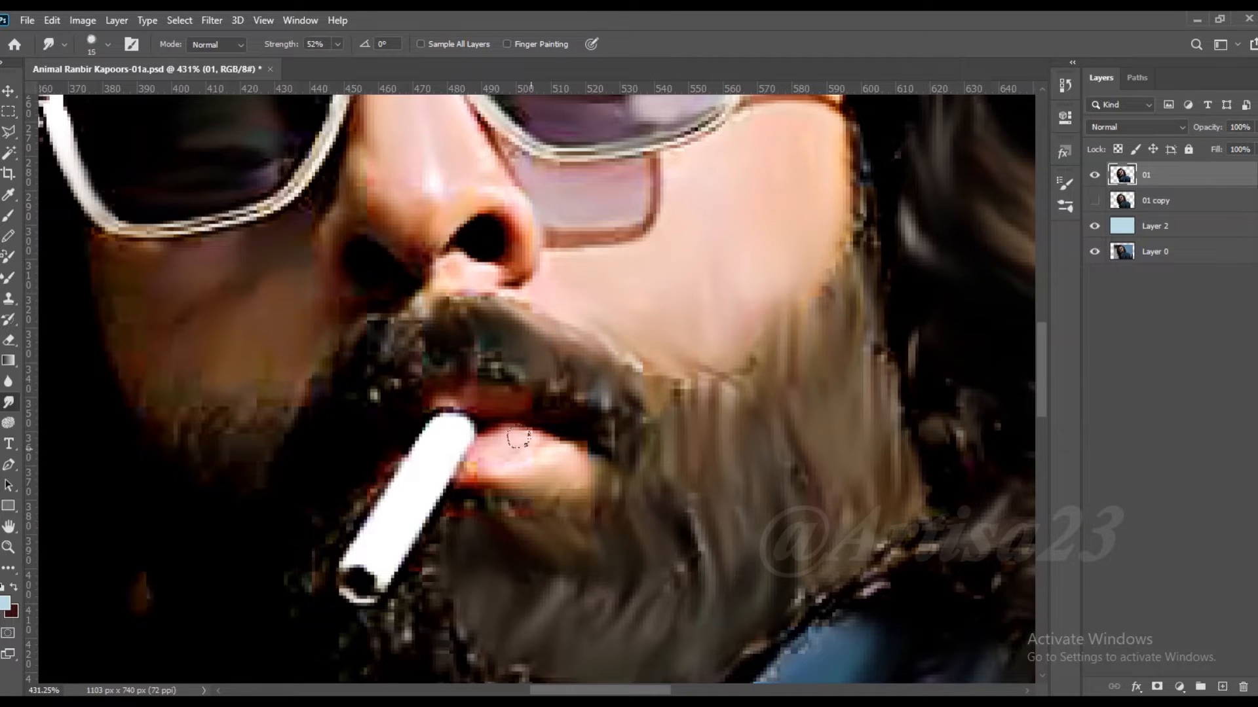
{"action": "key", "text": "bracketright"}
{"action": "left_click_drag", "start_coordinate": [423, 432], "coordinate": [357, 569]}
{"action": "left_click_drag", "start_coordinate": [409, 465], "coordinate": [434, 424]}
{"action": "mouse_move", "coordinate": [382, 506]}
{"action": "left_mouse_down"}
{"action": "mouse_move", "coordinate": [413, 475]}
{"action": "mouse_move", "coordinate": [371, 534]}
{"action": "left_mouse_up"}
- Smudge the moustache's end on the image's left side and the beard's dark lower edge under the chin
{"action": "key", "text": "bracketright"}
{"action": "key", "text": "bracketright"}
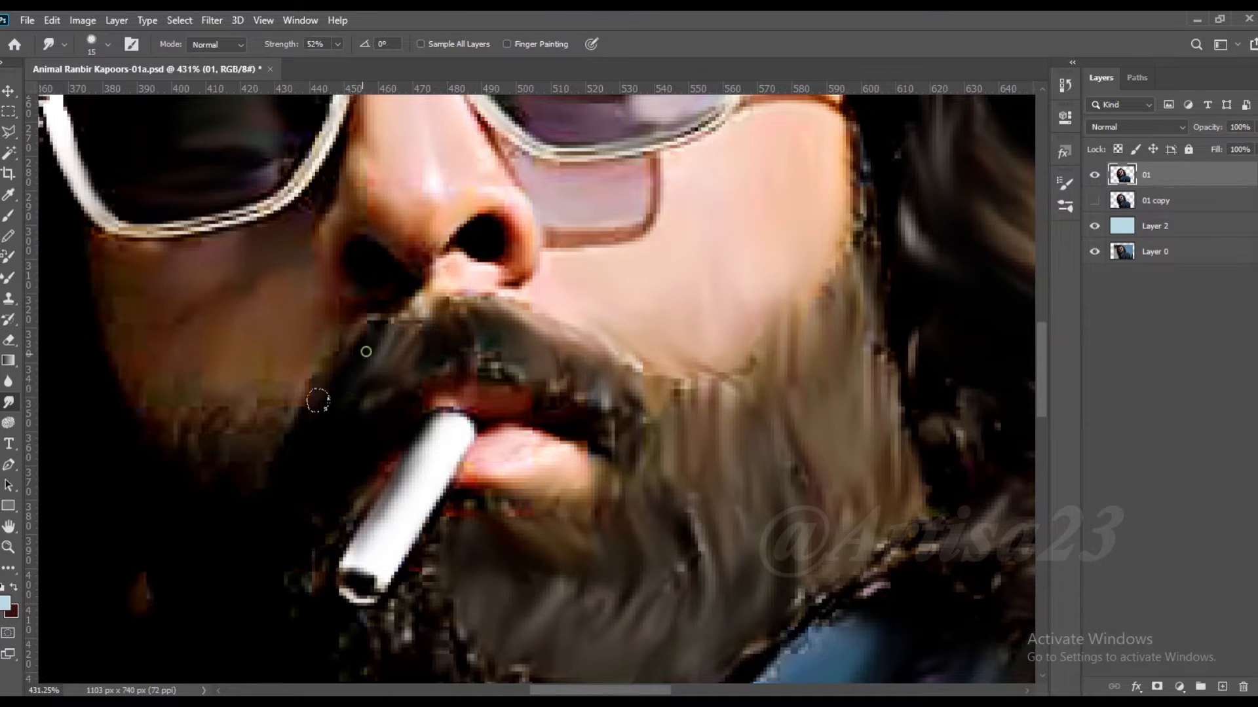
{"action": "left_click_drag", "start_coordinate": [310, 580], "coordinate": [345, 478]}
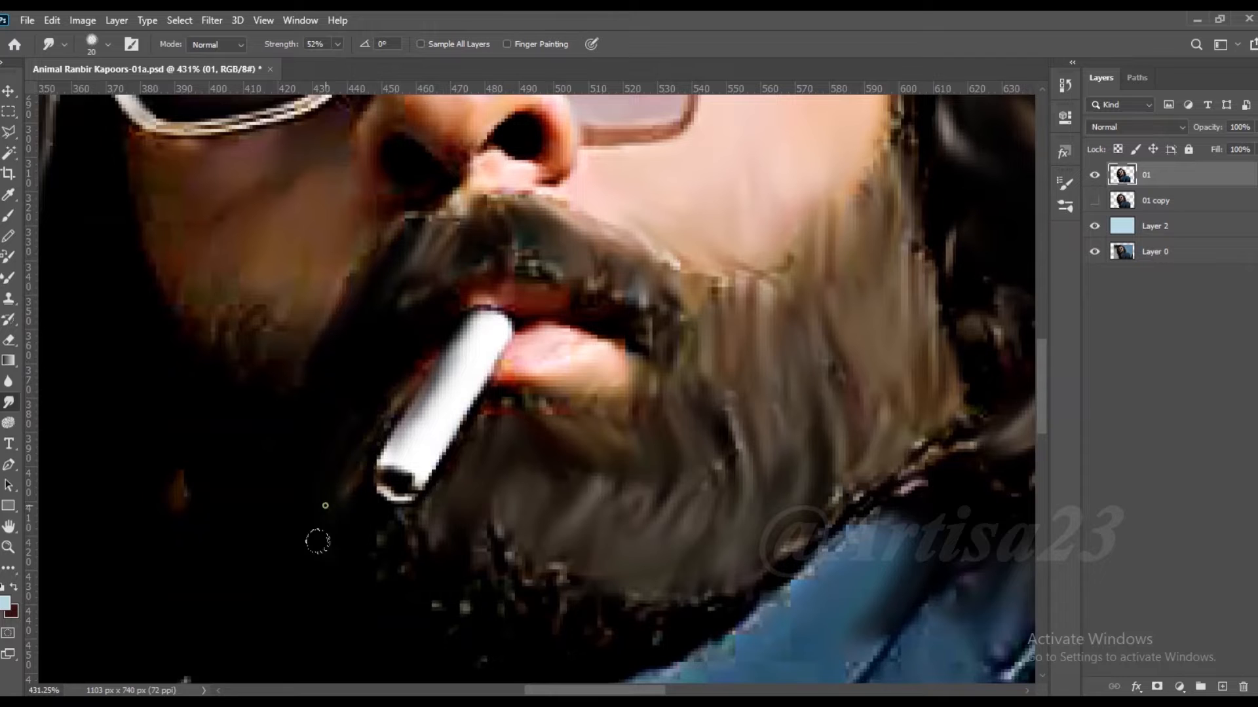
{"action": "scroll", "coordinate": [533, 444], "scroll_direction": "down", "scroll_amount": 3}
{"action": "scroll", "coordinate": [592, 524], "scroll_direction": "down", "scroll_amount": 2}
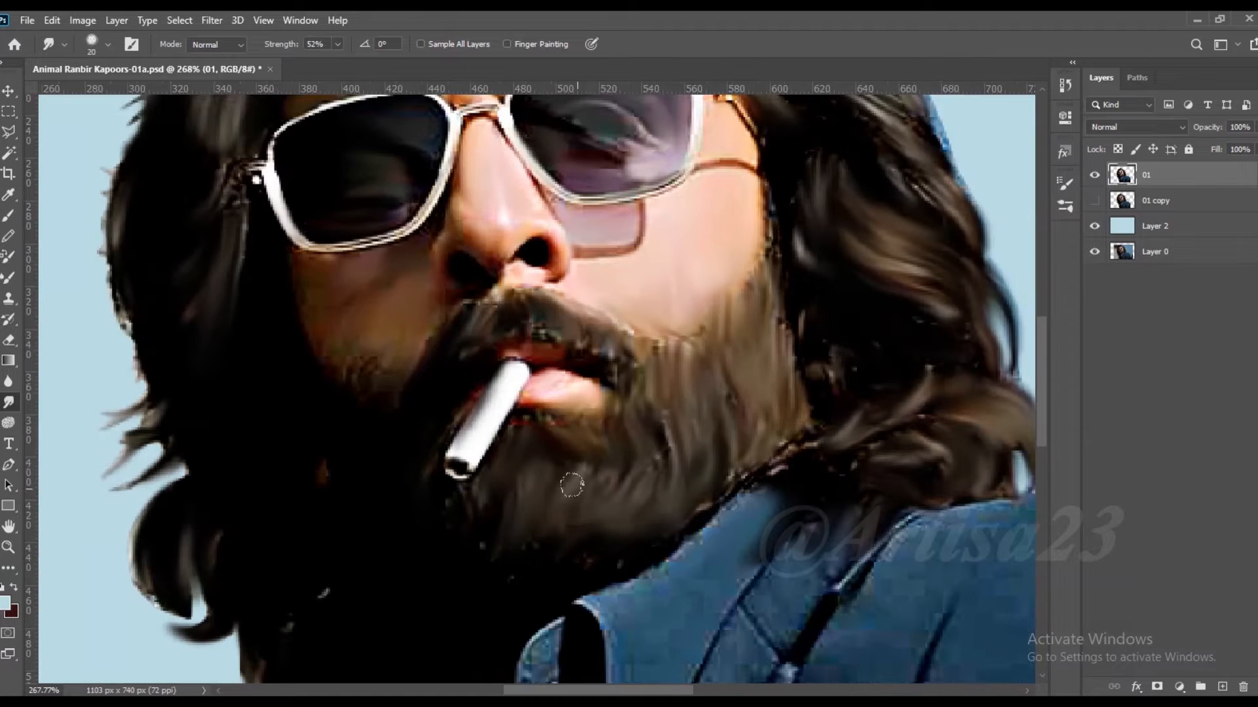
{"action": "left_click_drag", "start_coordinate": [602, 517], "coordinate": [674, 389]}
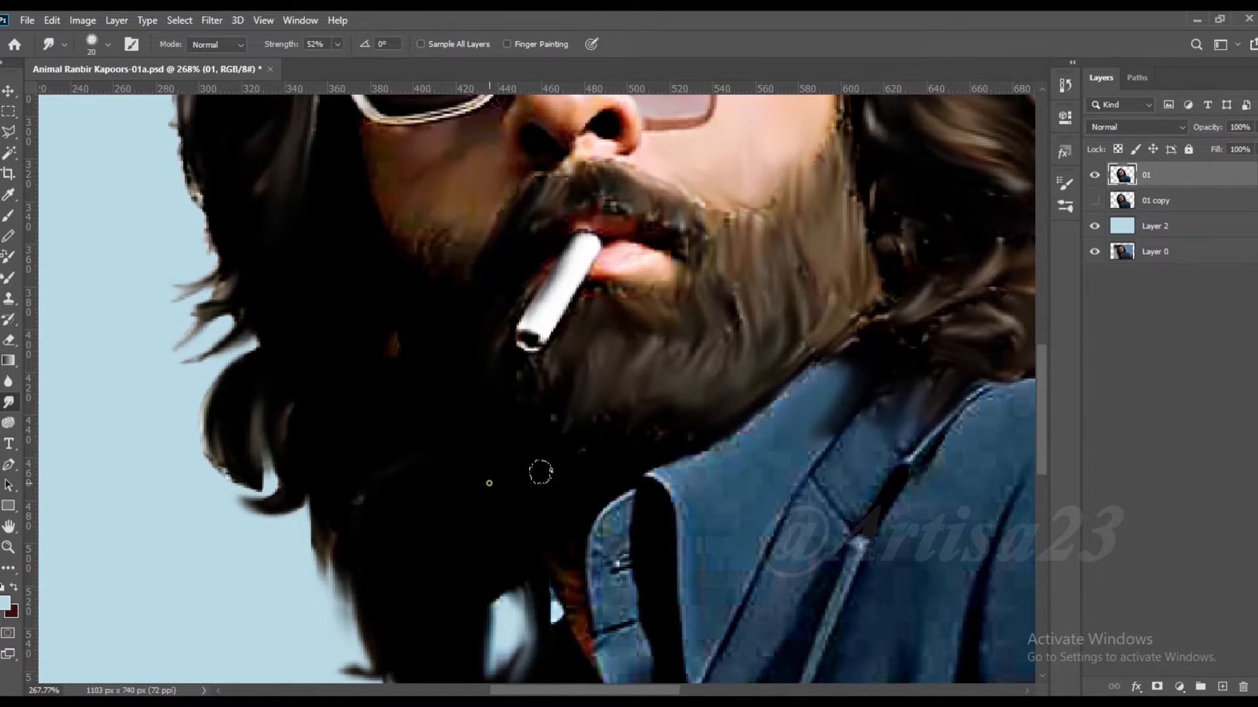
{"action": "left_click_drag", "start_coordinate": [490, 479], "coordinate": [522, 438]}
- Smudge the shirt collar's outer edge and surface to smooth the fabric, including the small buttoned part
{"action": "scroll", "coordinate": [696, 416], "scroll_direction": "up", "scroll_amount": 1}
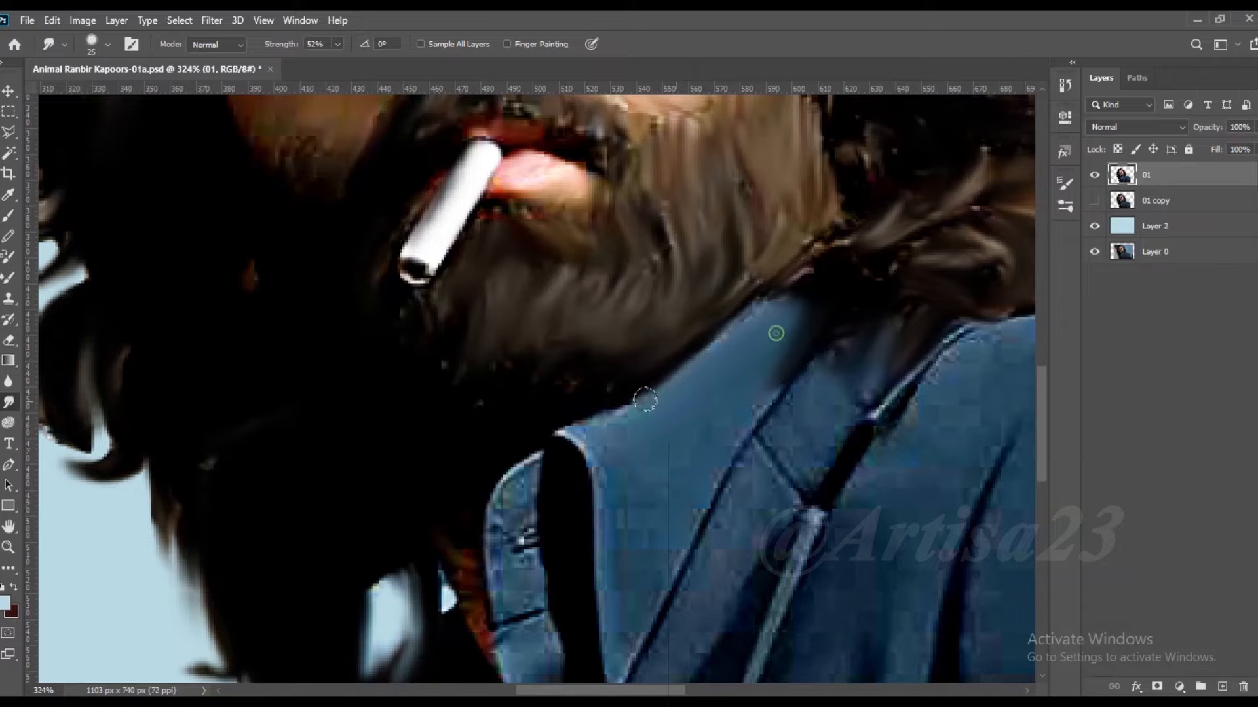
{"action": "key", "text": "["}
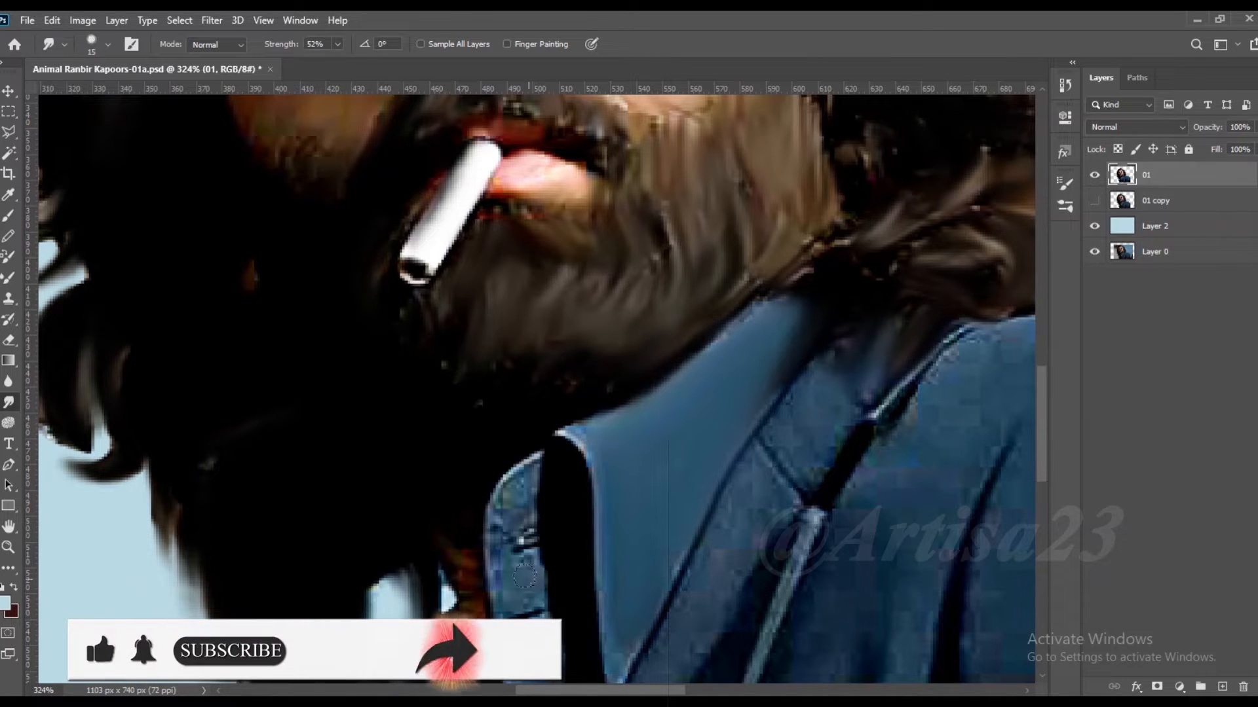
{"action": "key", "text": "]"}
{"action": "mouse_move", "coordinate": [524, 575]}
{"action": "left_mouse_down"}
{"action": "mouse_move", "coordinate": [534, 527]}
{"action": "mouse_move", "coordinate": [517, 481]}
{"action": "mouse_move", "coordinate": [562, 472]}
{"action": "left_mouse_up"}
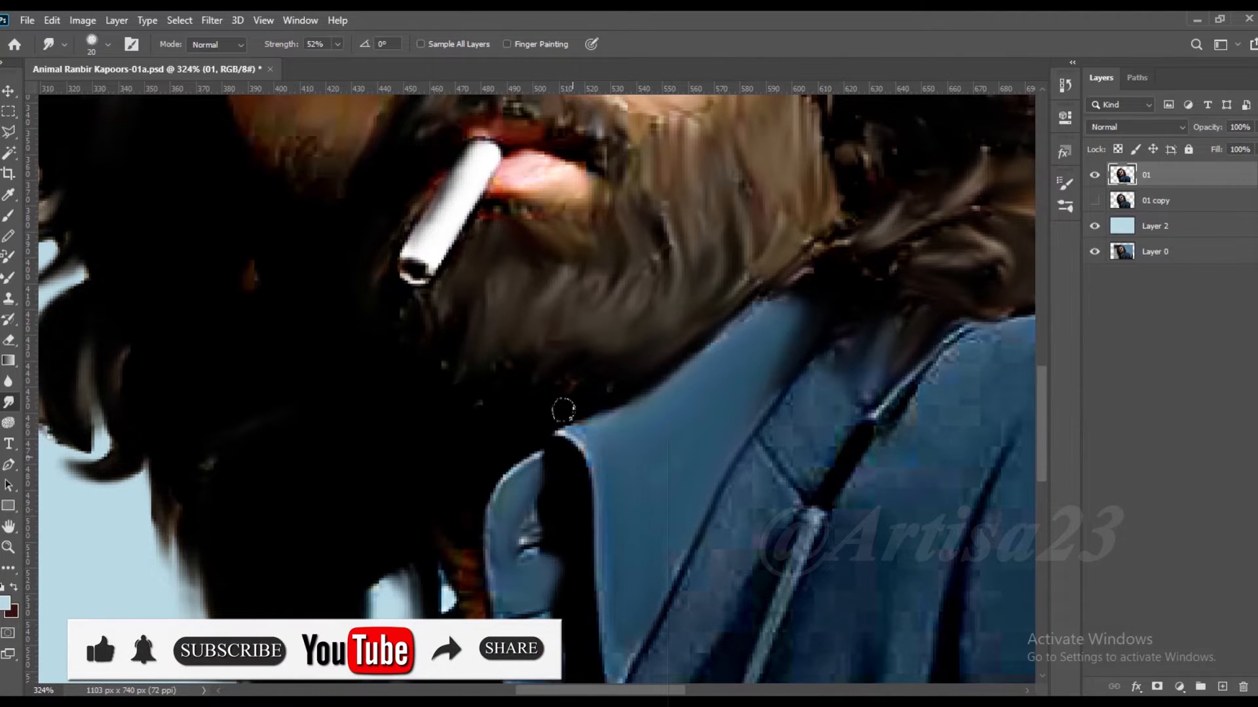
- Smooth the shirt's front placket and chest folds below the collar with a 35 px smudge brush
{"action": "scroll", "coordinate": [558, 314], "scroll_direction": "down", "scroll_amount": 5}
{"action": "key", "text": "]"}
{"action": "key", "text": "]"}
{"action": "key", "text": "]"}
{"action": "left_click_drag", "start_coordinate": [559, 528], "coordinate": [569, 399]}
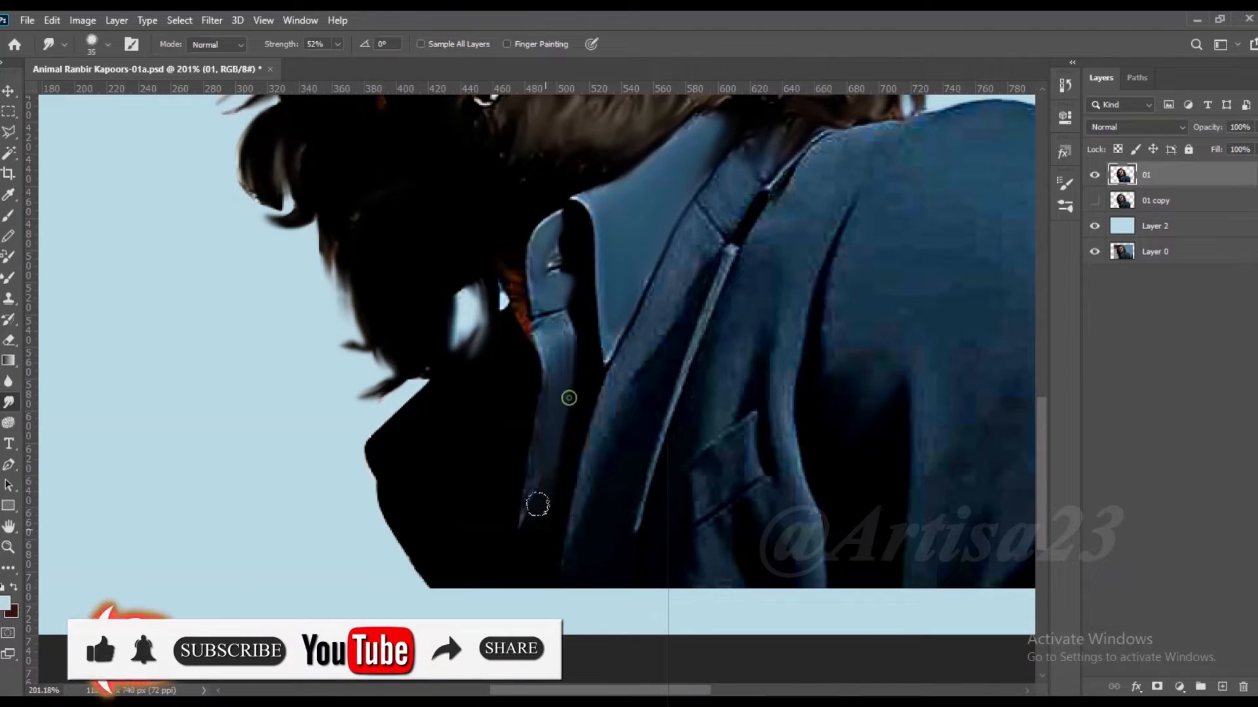
- Smudge the shirt's straight bottom edge into the pale blue background with a brush enlarged to about 70 px
{"action": "scroll", "coordinate": [527, 514], "scroll_direction": "down", "scroll_amount": 3}
{"action": "key", "text": "]"}
{"action": "key", "text": "]"}
{"action": "key", "text": "]"}
{"action": "mouse_move", "coordinate": [474, 545]}
{"action": "left_mouse_down"}
{"action": "mouse_move", "coordinate": [485, 564]}
{"action": "mouse_move", "coordinate": [527, 547]}
{"action": "left_mouse_up"}
{"action": "key", "text": "]"}
{"action": "key", "text": "]"}
{"action": "mouse_move", "coordinate": [532, 592]}
{"action": "left_mouse_down"}
{"action": "mouse_move", "coordinate": [590, 577]}
{"action": "mouse_move", "coordinate": [758, 586]}
{"action": "mouse_move", "coordinate": [852, 570]}
{"action": "left_mouse_up"}
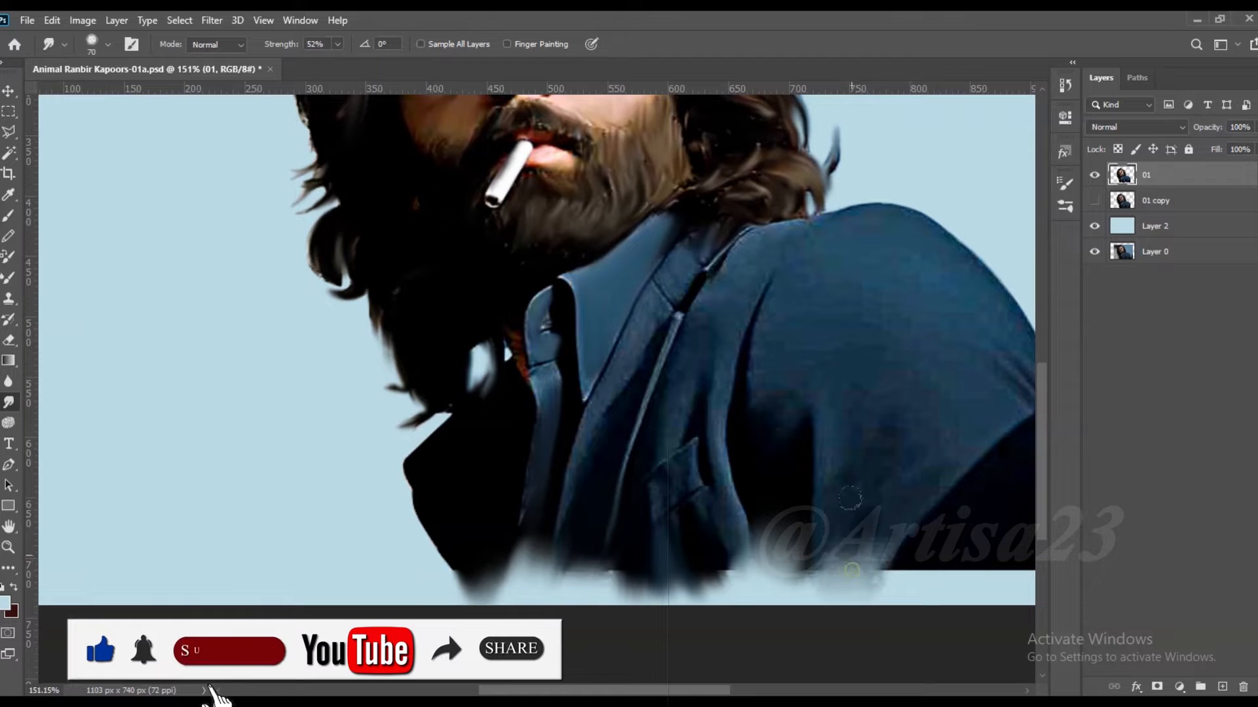
- Smooth the shoulder and sleeve with an 80 px smudge brush and fade the sleeve's lower end into the background
{"action": "key", "text": "bracketleft"}
{"action": "key", "text": "bracketleft"}
{"action": "key", "text": "bracketright"}
{"action": "key", "text": "bracketright"}
{"action": "key", "text": "bracketright"}
{"action": "scroll", "coordinate": [806, 393], "scroll_direction": "down", "scroll_amount": 2}
{"action": "mouse_move", "coordinate": [922, 403]}
{"action": "left_mouse_down"}
{"action": "mouse_move", "coordinate": [968, 503]}
{"action": "mouse_move", "coordinate": [865, 495]}
{"action": "mouse_move", "coordinate": [879, 298]}
{"action": "mouse_move", "coordinate": [840, 319]}
{"action": "left_mouse_up"}
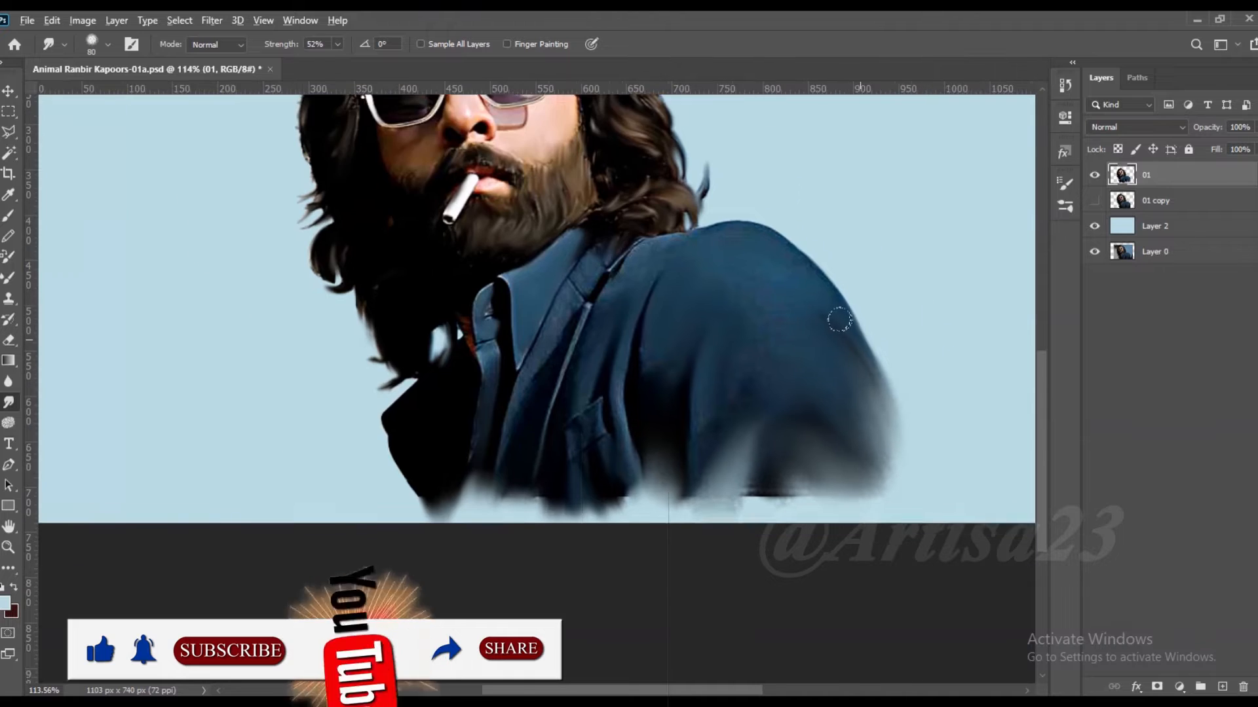
- Smudge the sleeve folds and further soften the shirt's bottom edge, including the dark part on the image's left side
{"action": "scroll", "coordinate": [806, 354], "scroll_direction": "up", "scroll_amount": 2}
{"action": "key", "text": "bracketleft"}
{"action": "left_click_drag", "start_coordinate": [545, 270], "coordinate": [488, 340]}
{"action": "key", "text": "bracketright"}
{"action": "left_click_drag", "start_coordinate": [480, 289], "coordinate": [400, 393]}
{"action": "mouse_move", "coordinate": [740, 517]}
{"action": "left_mouse_down"}
{"action": "mouse_move", "coordinate": [756, 567]}
{"action": "mouse_move", "coordinate": [720, 527]}
{"action": "left_mouse_up"}
{"action": "left_click_drag", "start_coordinate": [639, 566], "coordinate": [658, 520]}
{"action": "left_click_drag", "start_coordinate": [560, 560], "coordinate": [524, 540]}
{"action": "mouse_move", "coordinate": [267, 489]}
{"action": "left_mouse_down"}
{"action": "mouse_move", "coordinate": [287, 549]}
{"action": "mouse_move", "coordinate": [248, 501]}
{"action": "left_mouse_up"}
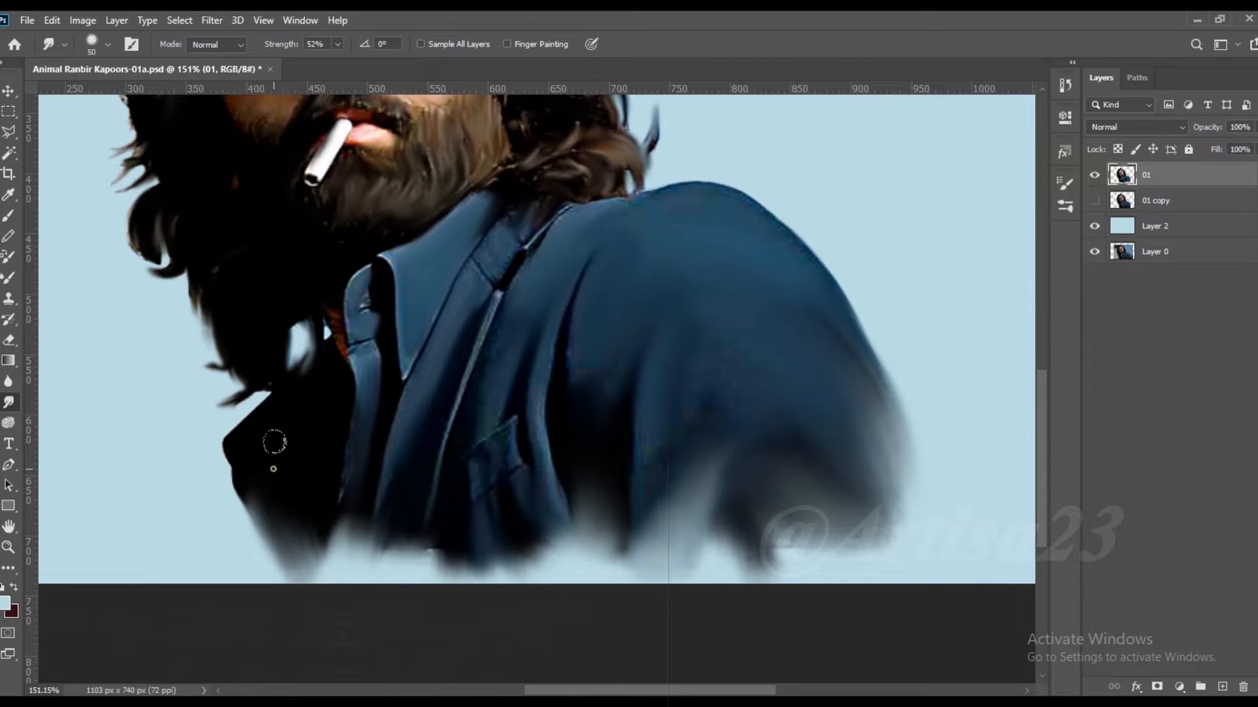
- Soften the sleeve's outer edge and the shirt's bottom edge into the background with an 80 px smudge brush
{"action": "key", "text": "bracketright"}
{"action": "key", "text": "bracketright"}
{"action": "key", "text": "bracketright"}
{"action": "left_click_drag", "start_coordinate": [917, 406], "coordinate": [846, 304]}
{"action": "left_click_drag", "start_coordinate": [920, 460], "coordinate": [799, 533]}
{"action": "left_click_drag", "start_coordinate": [731, 557], "coordinate": [719, 574]}
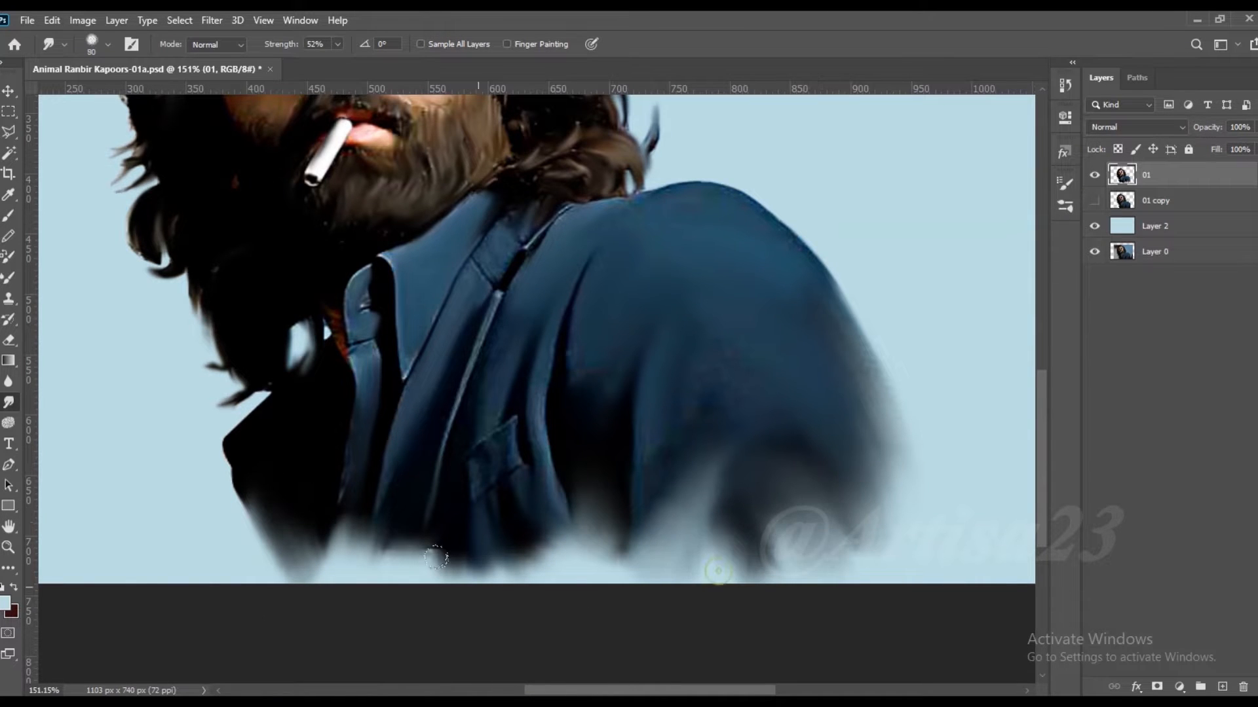
{"action": "left_click_drag", "start_coordinate": [432, 549], "coordinate": [405, 569]}
- Smudge the sunglasses lens and the hair on the image's left side with a 25 px brush
{"action": "scroll", "coordinate": [550, 367], "scroll_direction": "down", "scroll_amount": 7}
{"action": "scroll", "coordinate": [452, 282], "scroll_direction": "up", "scroll_amount": 8}
{"action": "scroll", "coordinate": [449, 274], "scroll_direction": "up", "scroll_amount": 2}
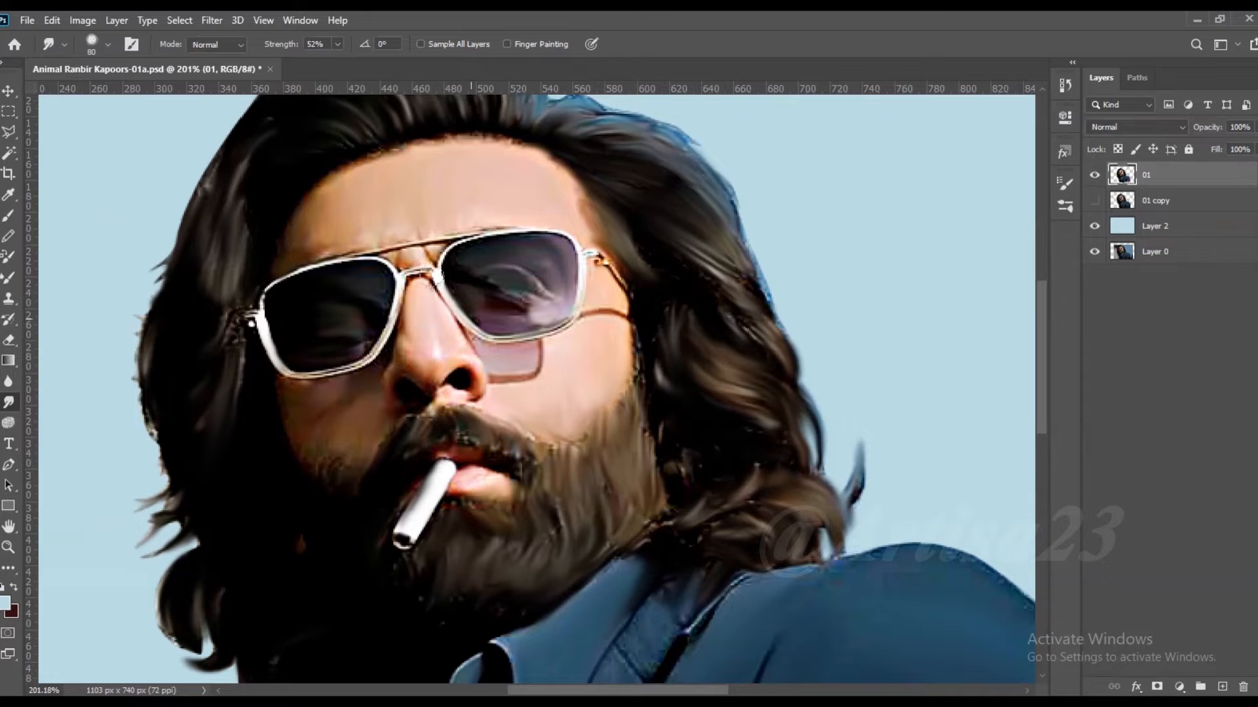
{"action": "key", "text": "bracketleft"}
{"action": "key", "text": "bracketleft"}
{"action": "key", "text": "bracketleft"}
{"action": "left_click_drag", "start_coordinate": [312, 322], "coordinate": [362, 308]}
{"action": "left_click_drag", "start_coordinate": [230, 364], "coordinate": [219, 393]}
{"action": "mouse_move", "coordinate": [158, 320]}
{"action": "left_mouse_down"}
{"action": "mouse_move", "coordinate": [138, 380]}
{"action": "mouse_move", "coordinate": [173, 491]}
{"action": "left_mouse_up"}
- Save the document as Animal Ranbir Kapoors-01 in PSD format, replacing the existing file
{"action": "key", "text": "ctrl+0"}
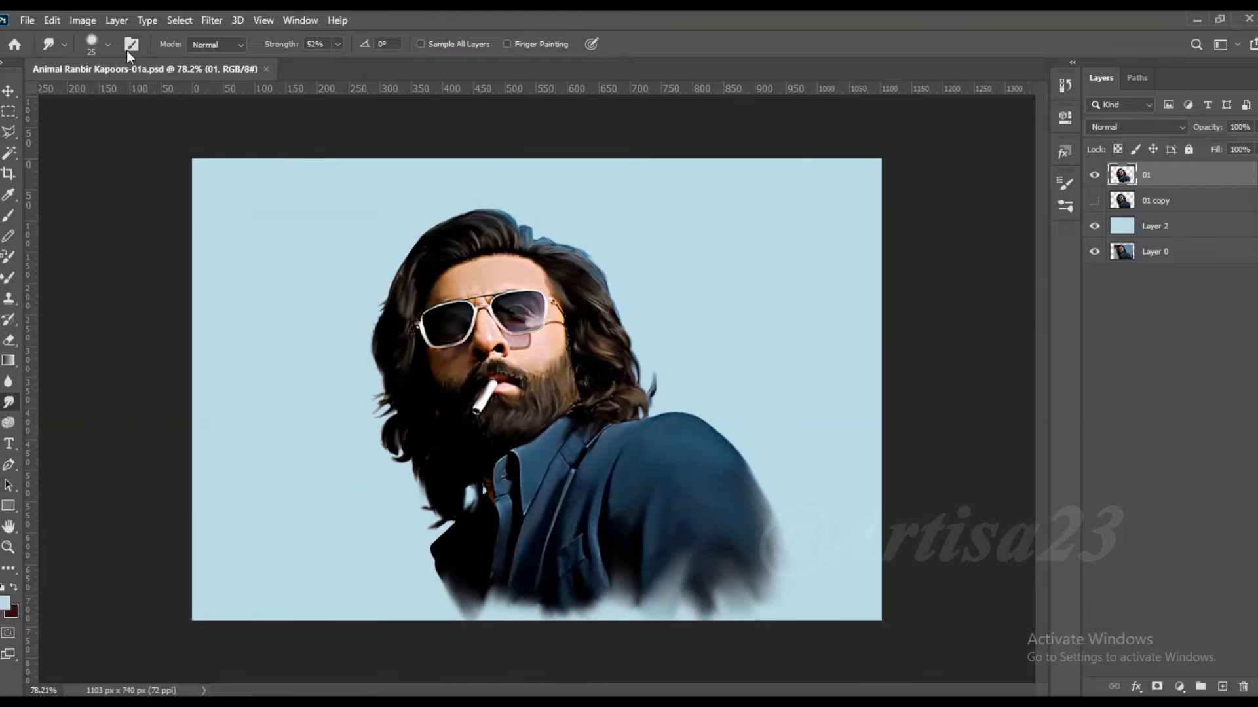
{"action": "left_click", "coordinate": [27, 21]}
{"action": "left_click", "coordinate": [68, 209]}
{"action": "left_click", "coordinate": [180, 144]}
{"action": "left_click", "coordinate": [424, 508]}
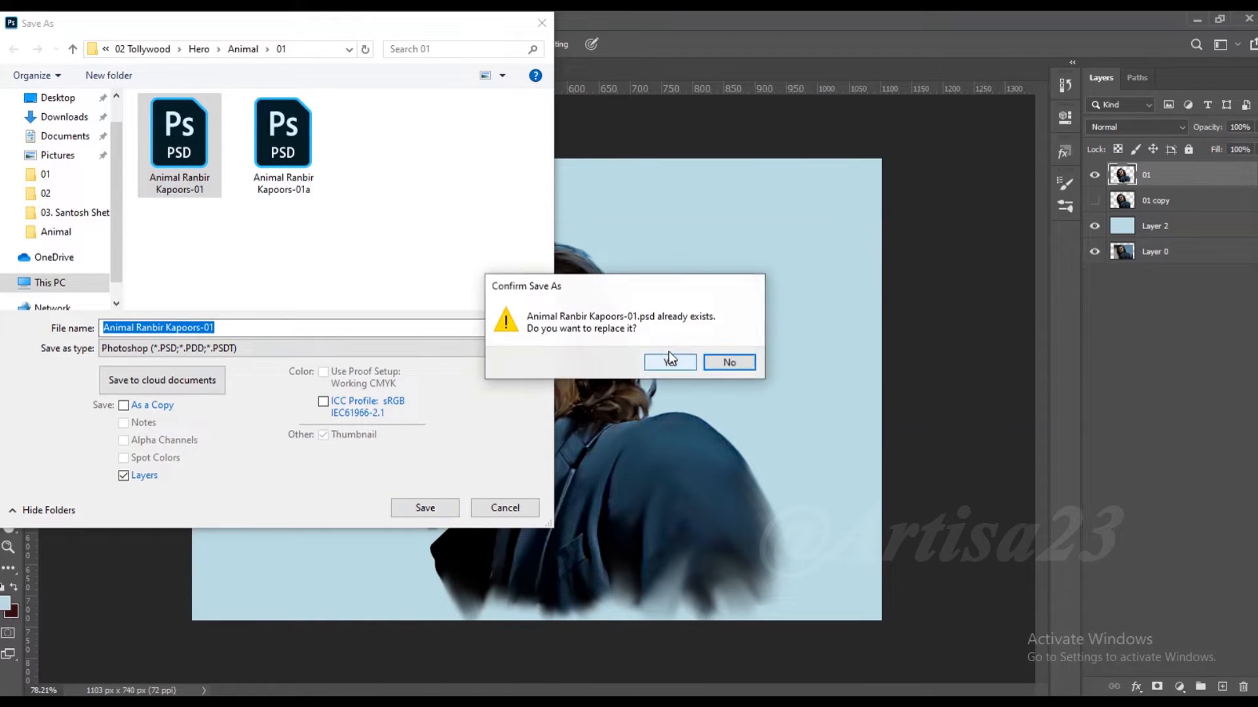
{"action": "left_click", "coordinate": [666, 353]}
- Move Layer 2 directly below layer 01, rename it BG, and add a layer named BG Color above it
{"action": "left_click", "coordinate": [1154, 230]}
{"action": "left_click_drag", "start_coordinate": [1154, 229], "coordinate": [1156, 189]}
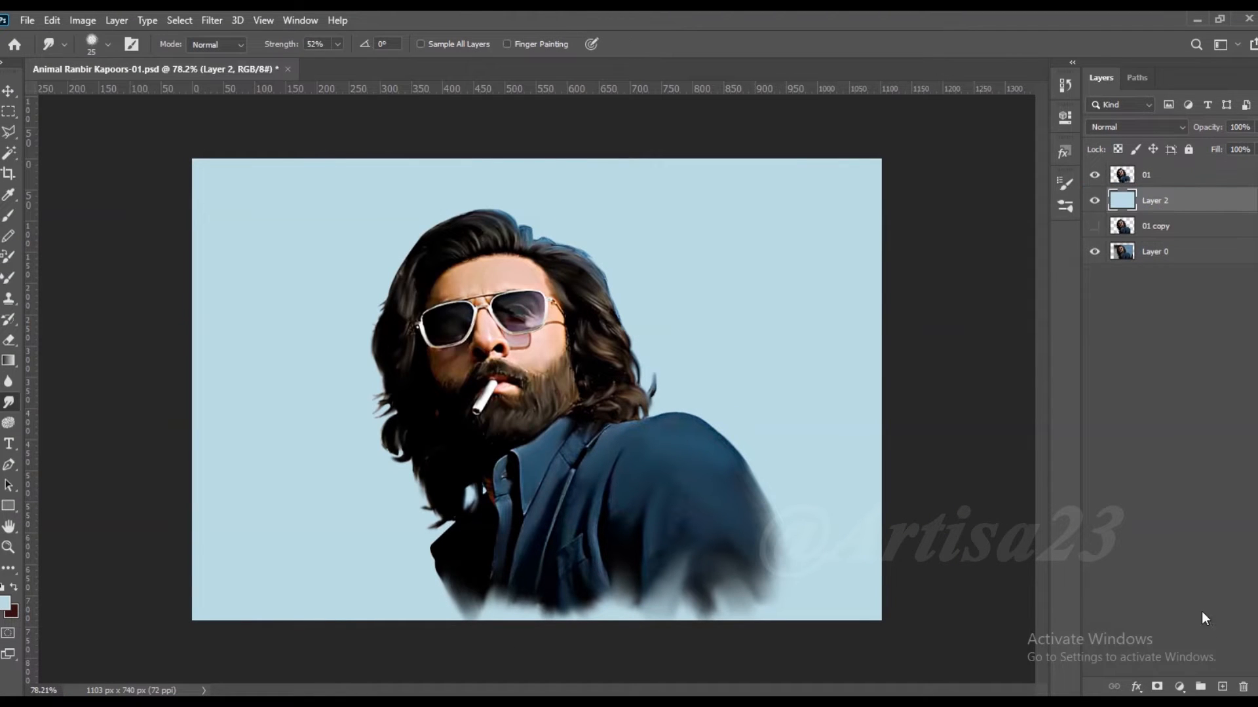
{"action": "left_click", "coordinate": [1221, 686]}
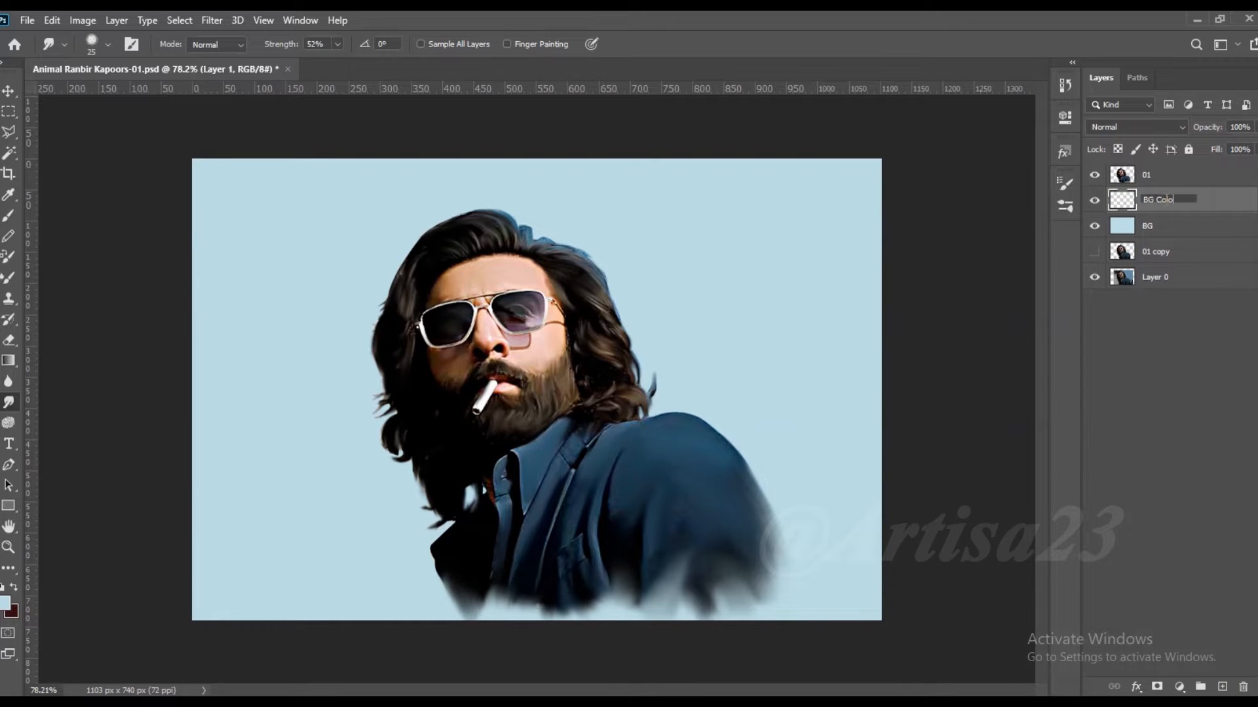
{"action": "key", "text": "Return"}
- Paint pale whitish-blue patches behind the man on the BG Color layer with a 300 px textured brush
{"action": "left_click", "coordinate": [9, 216]}
{"action": "scroll", "coordinate": [573, 298], "scroll_direction": "up", "scroll_amount": 1}
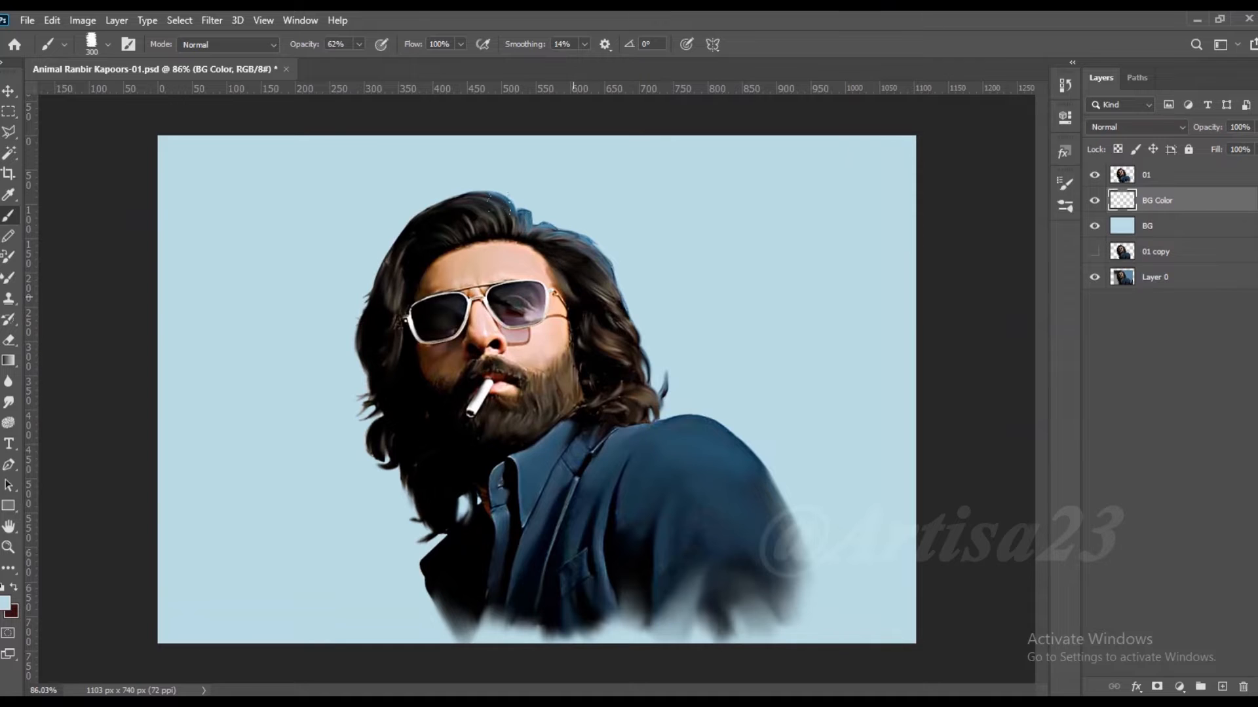
{"action": "left_click", "coordinate": [6, 604]}
{"action": "left_click", "coordinate": [1220, 402]}
{"action": "left_click_drag", "start_coordinate": [674, 354], "coordinate": [740, 423]}
{"action": "mouse_move", "coordinate": [595, 371]}
{"action": "left_mouse_down"}
{"action": "mouse_move", "coordinate": [253, 393]}
{"action": "mouse_move", "coordinate": [716, 380]}
{"action": "left_mouse_up"}
- Add textured strokes in the shirt's blue beside the shoulder and soften them with a sampled pale tone at 175 px
{"action": "left_click", "coordinate": [541, 478], "text": "alt"}
{"action": "left_click_drag", "start_coordinate": [747, 419], "coordinate": [791, 432]}
{"action": "left_click", "coordinate": [748, 360], "text": "alt"}
{"action": "key", "text": "bracketleft"}
{"action": "key", "text": "bracketleft"}
{"action": "left_click_drag", "start_coordinate": [748, 360], "coordinate": [713, 355]}
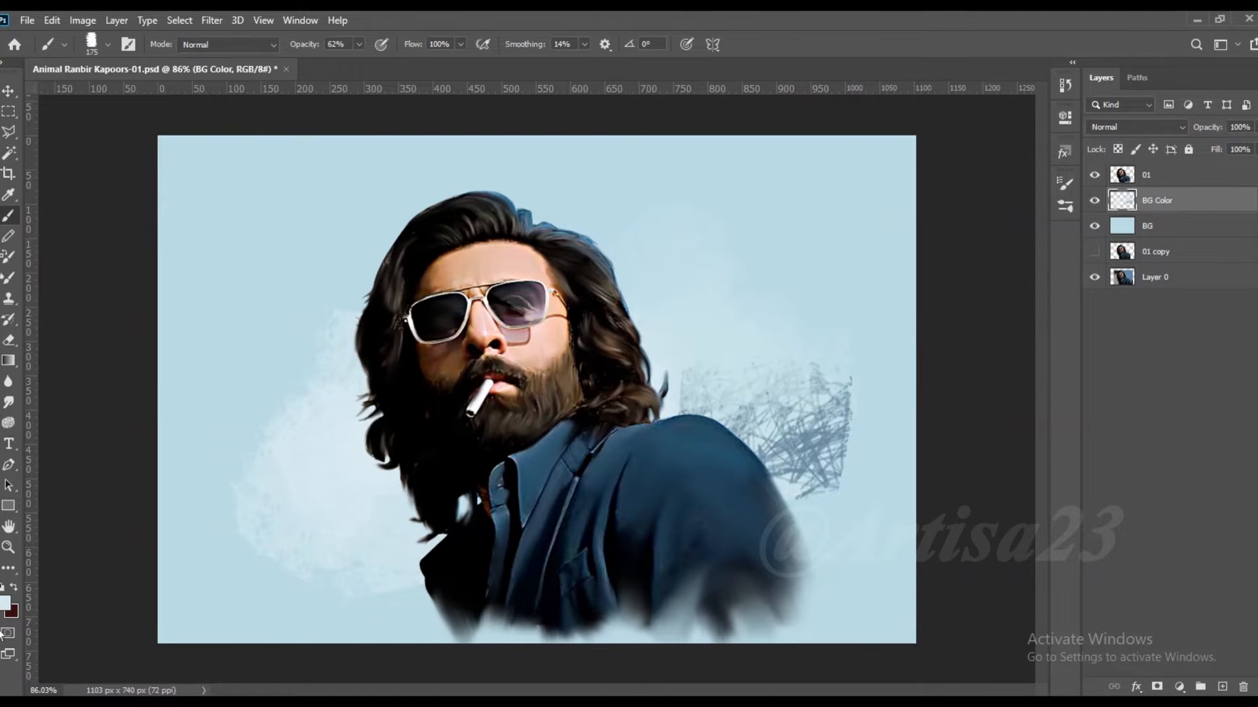
- Choose a near-white colour and paint bright cloud patches around the man's head
{"action": "left_click", "coordinate": [6, 603]}
{"action": "left_click", "coordinate": [851, 410]}
{"action": "left_click", "coordinate": [1223, 403]}
{"action": "left_click_drag", "start_coordinate": [688, 340], "coordinate": [635, 235]}
{"action": "mouse_move", "coordinate": [549, 184]}
{"action": "left_mouse_down"}
{"action": "mouse_move", "coordinate": [727, 315]}
{"action": "mouse_move", "coordinate": [646, 319]}
{"action": "left_mouse_up"}
{"action": "left_click_drag", "start_coordinate": [550, 171], "coordinate": [407, 235]}
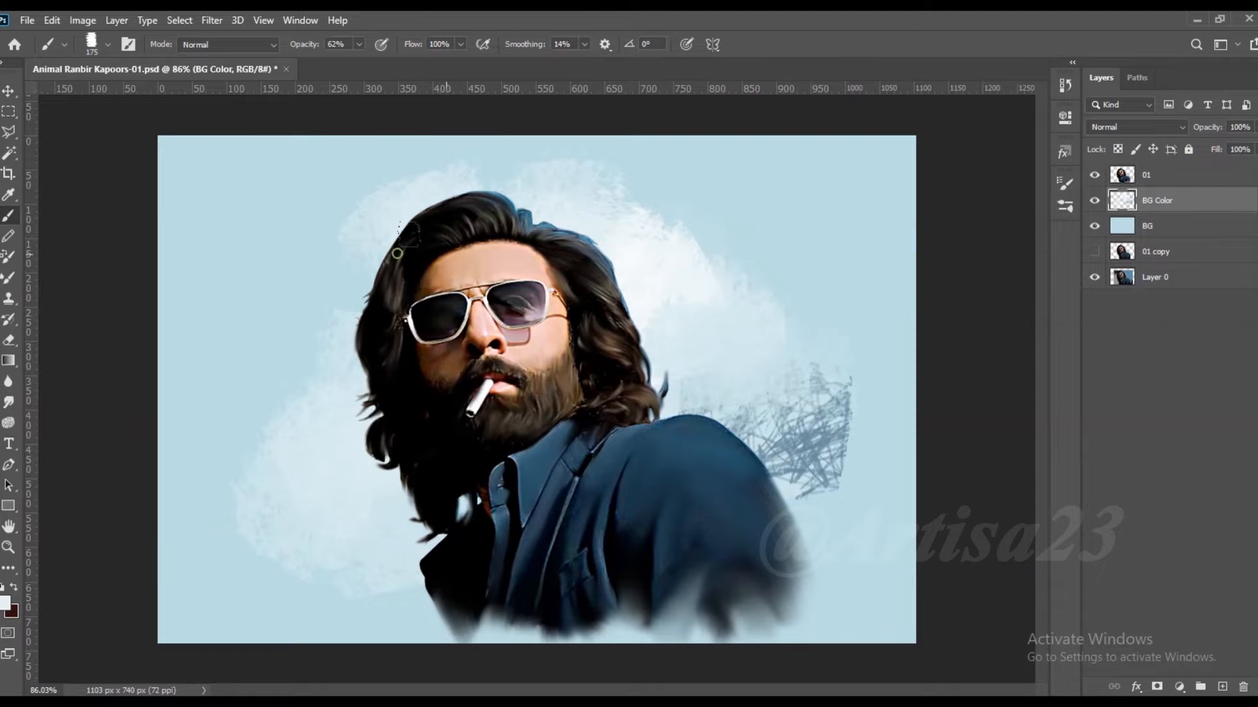
- Paint medium blue on the image's left side and blend it with sampled background tones down to the bottom edge
{"action": "left_click", "coordinate": [5, 603]}
{"action": "left_click", "coordinate": [1214, 368]}
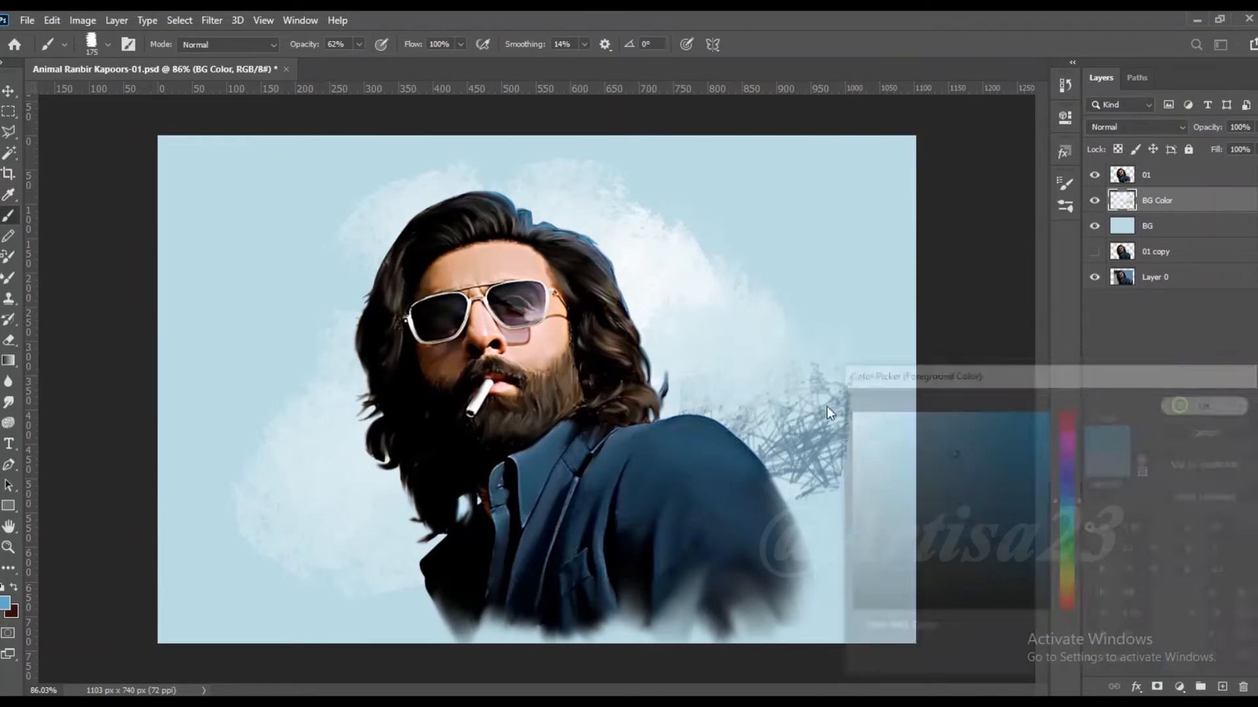
{"action": "left_click_drag", "start_coordinate": [400, 583], "coordinate": [342, 486]}
{"action": "left_click", "coordinate": [630, 271], "text": "alt"}
{"action": "left_click_drag", "start_coordinate": [340, 367], "coordinate": [367, 288]}
{"action": "left_click", "coordinate": [322, 393], "text": "alt"}
{"action": "left_click_drag", "start_coordinate": [298, 353], "coordinate": [262, 399]}
{"action": "left_click", "coordinate": [336, 496], "text": "alt"}
{"action": "left_click_drag", "start_coordinate": [301, 438], "coordinate": [285, 511]}
{"action": "left_click", "coordinate": [352, 531], "text": "alt"}
{"action": "left_click_drag", "start_coordinate": [337, 556], "coordinate": [337, 606]}
{"action": "left_click", "coordinate": [476, 606], "text": "alt"}
{"action": "mouse_move", "coordinate": [455, 587]}
{"action": "left_mouse_down"}
{"action": "mouse_move", "coordinate": [482, 629]}
{"action": "mouse_move", "coordinate": [377, 606]}
{"action": "mouse_move", "coordinate": [313, 531]}
{"action": "left_mouse_up"}
{"action": "left_click", "coordinate": [383, 589], "text": "alt"}
{"action": "left_click", "coordinate": [366, 590], "text": "alt"}
- Build up blue and pale cloud patches above and beside the shoulder using tones sampled from the background and shirt
{"action": "left_click", "coordinate": [787, 411], "text": "alt"}
{"action": "mouse_move", "coordinate": [770, 419]}
{"action": "left_mouse_down"}
{"action": "mouse_move", "coordinate": [809, 449]}
{"action": "mouse_move", "coordinate": [871, 452]}
{"action": "left_mouse_up"}
{"action": "left_click", "coordinate": [827, 454], "text": "alt"}
{"action": "left_click", "coordinate": [696, 282], "text": "alt"}
{"action": "mouse_move", "coordinate": [828, 524]}
{"action": "left_mouse_down"}
{"action": "mouse_move", "coordinate": [809, 557]}
{"action": "mouse_move", "coordinate": [828, 596]}
{"action": "mouse_move", "coordinate": [815, 612]}
{"action": "mouse_move", "coordinate": [841, 558]}
{"action": "mouse_move", "coordinate": [843, 473]}
{"action": "mouse_move", "coordinate": [874, 511]}
{"action": "left_mouse_up"}
{"action": "left_click", "coordinate": [847, 427], "text": "alt"}
{"action": "left_click_drag", "start_coordinate": [864, 406], "coordinate": [763, 344]}
{"action": "left_click", "coordinate": [704, 256], "text": "alt"}
{"action": "mouse_move", "coordinate": [773, 272]}
{"action": "left_mouse_down"}
{"action": "mouse_move", "coordinate": [741, 281]}
{"action": "mouse_move", "coordinate": [818, 269]}
{"action": "left_mouse_up"}
{"action": "left_click", "coordinate": [682, 264], "text": "alt"}
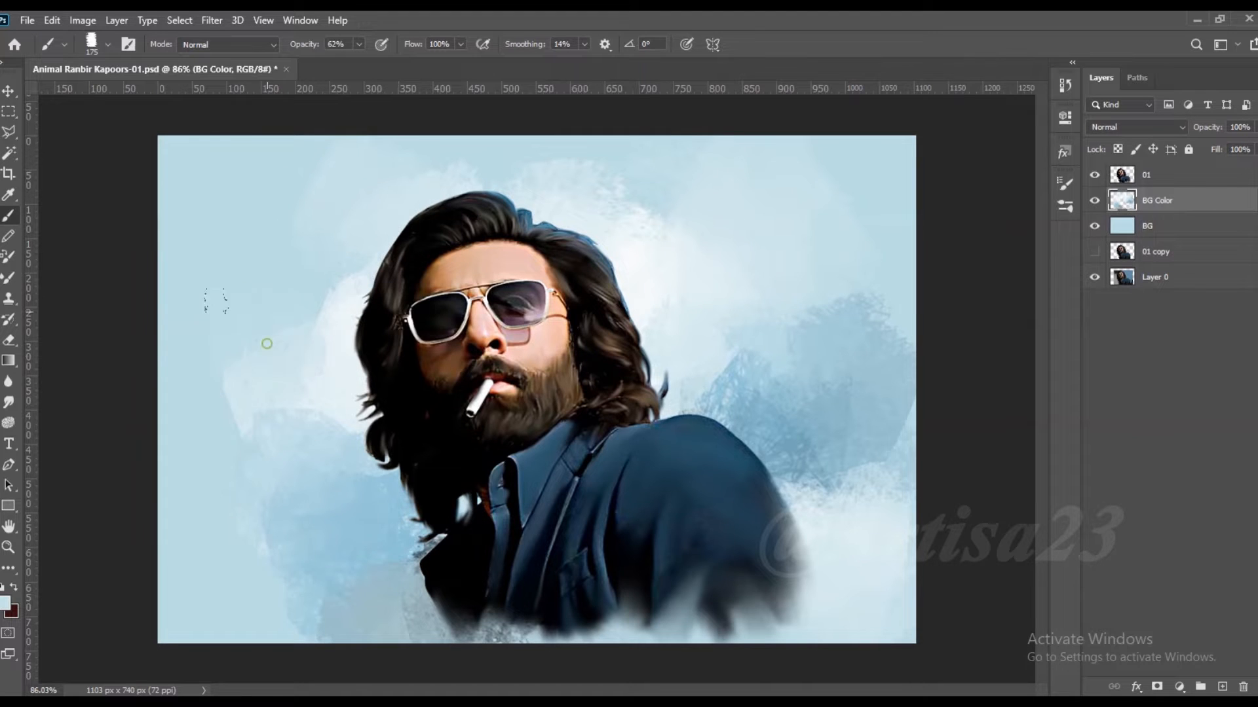
- Choose a light pinkish violet and dab it above the shoulder and beside the hair with a 100 px brush
{"action": "scroll", "coordinate": [249, 537], "scroll_direction": "down", "scroll_amount": 2}
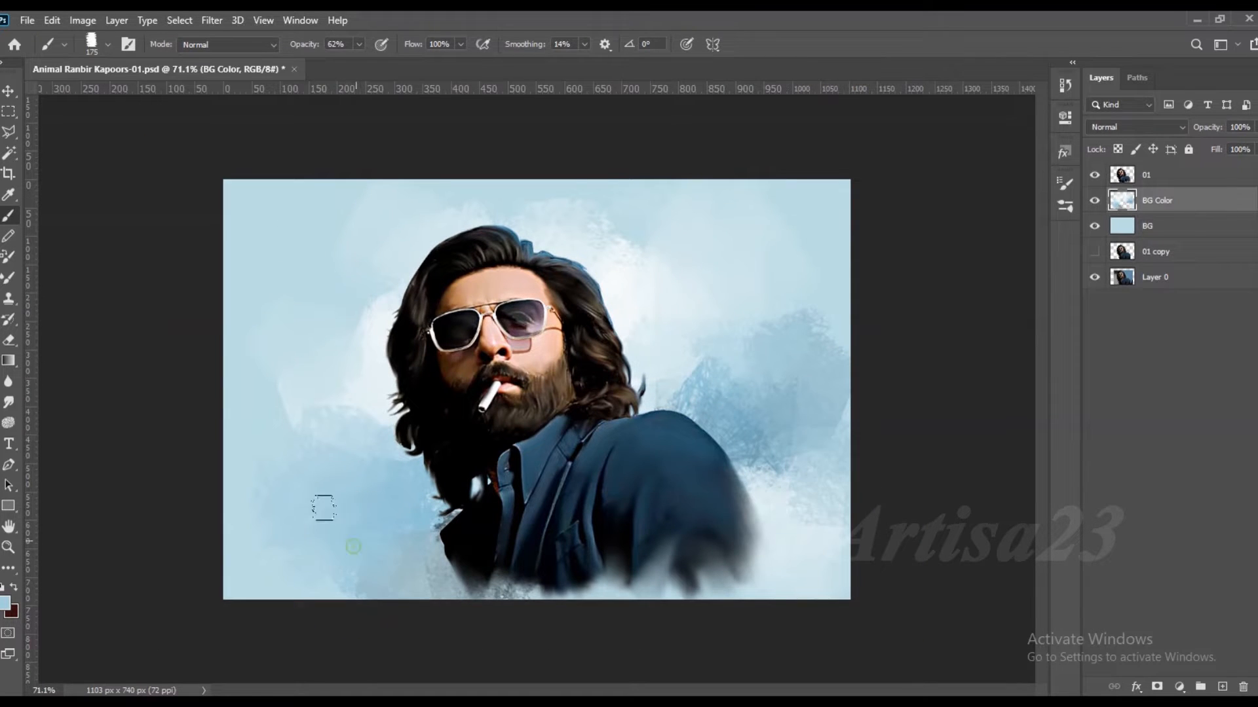
{"action": "scroll", "coordinate": [845, 464], "scroll_direction": "up", "scroll_amount": 1}
{"action": "left_click", "coordinate": [5, 603]}
{"action": "left_click", "coordinate": [1067, 454]}
{"action": "left_click", "coordinate": [892, 463]}
{"action": "left_click", "coordinate": [1209, 403]}
{"action": "key", "text": "b"}
{"action": "left_click", "coordinate": [733, 347]}
{"action": "left_click", "coordinate": [344, 451]}
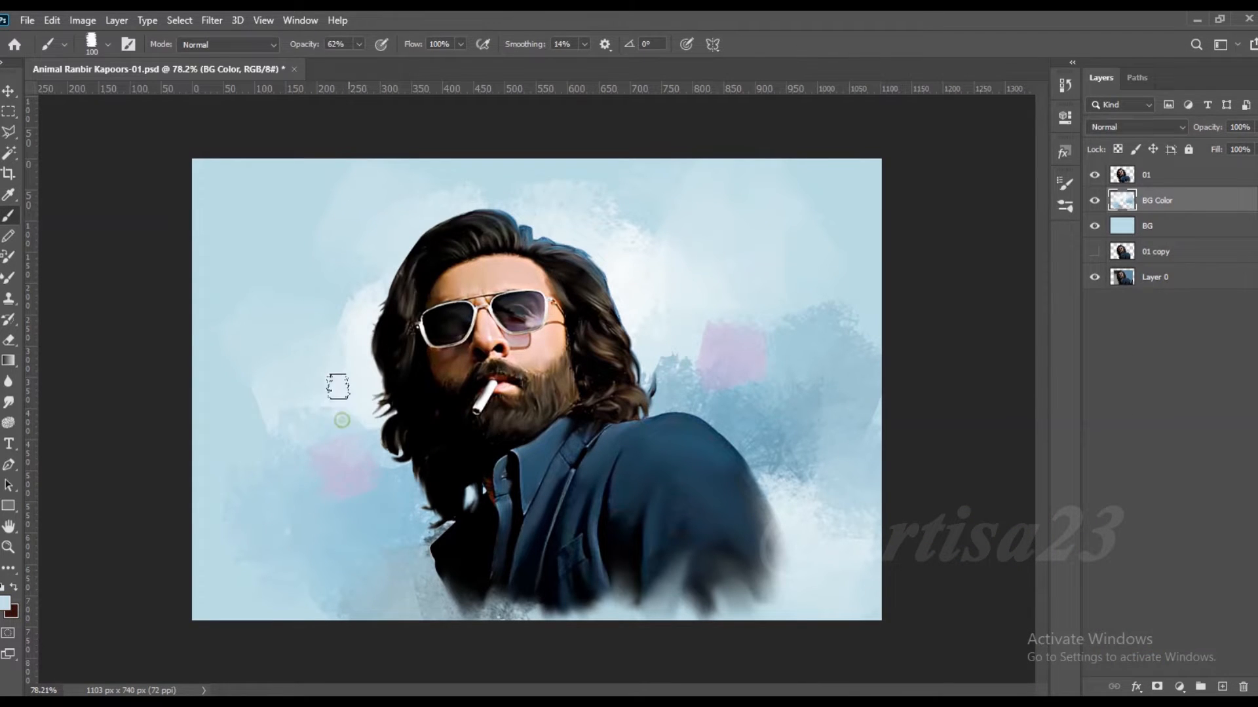
- Blend the pinkish patch on the image's left side using sampled pale and violet tones
{"action": "left_click", "coordinate": [339, 392], "text": "alt"}
{"action": "left_click", "coordinate": [333, 429]}
{"action": "left_click", "coordinate": [359, 469], "text": "alt"}
{"action": "left_click", "coordinate": [360, 462]}
{"action": "left_click", "coordinate": [324, 469], "text": "alt"}
{"action": "left_click", "coordinate": [319, 458]}
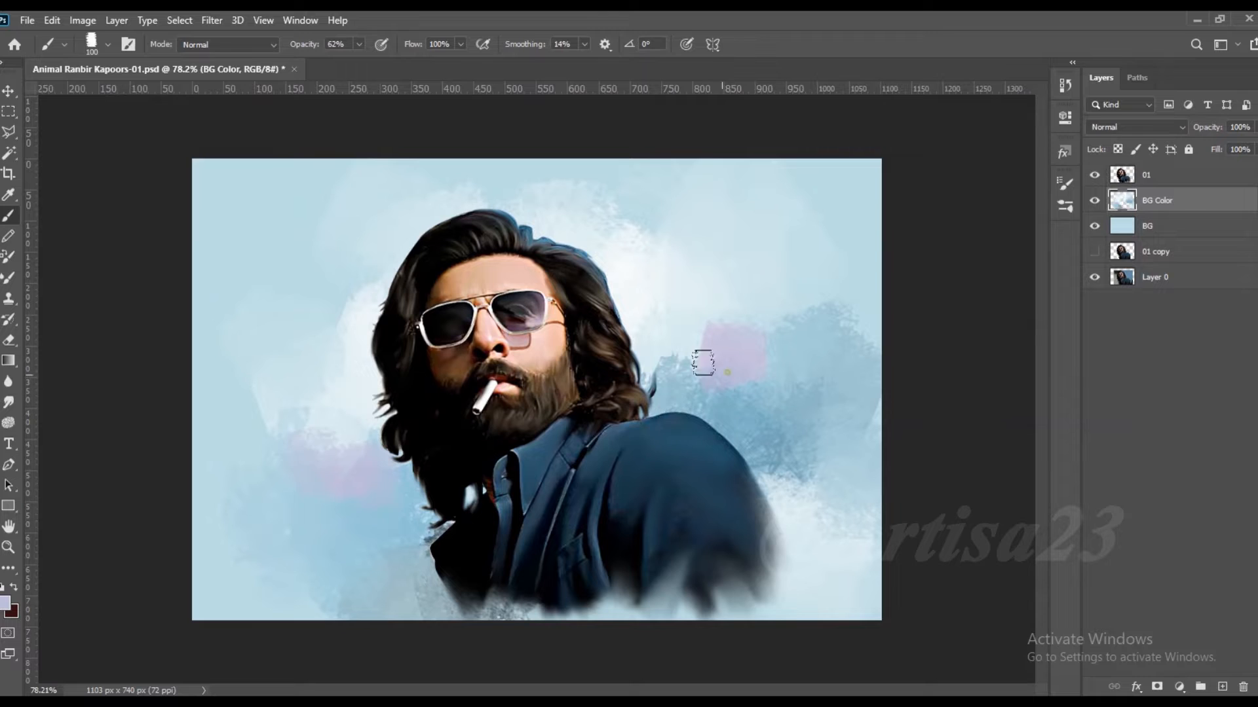
- Choose a darker purple and dab it just above the shoulder and beside the beard with an 80 px brush
{"action": "left_click", "coordinate": [9, 607]}
{"action": "left_click", "coordinate": [898, 459]}
{"action": "left_click", "coordinate": [1177, 405]}
{"action": "key", "text": "bracketleft"}
{"action": "key", "text": "bracketleft"}
{"action": "left_click", "coordinate": [726, 411]}
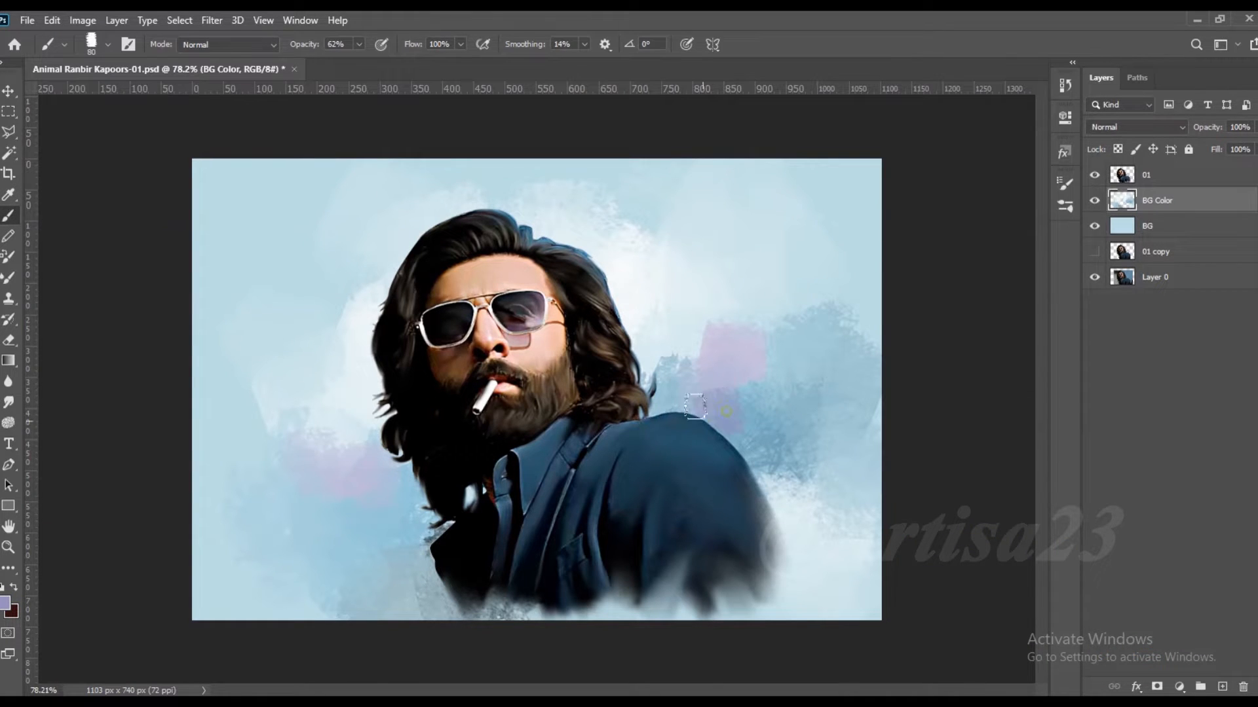
{"action": "left_click", "coordinate": [399, 468]}
- Blend the pink and purple patches above the shoulder into the clouds using sampled surrounding tones
{"action": "left_click", "coordinate": [670, 390], "text": "alt"}
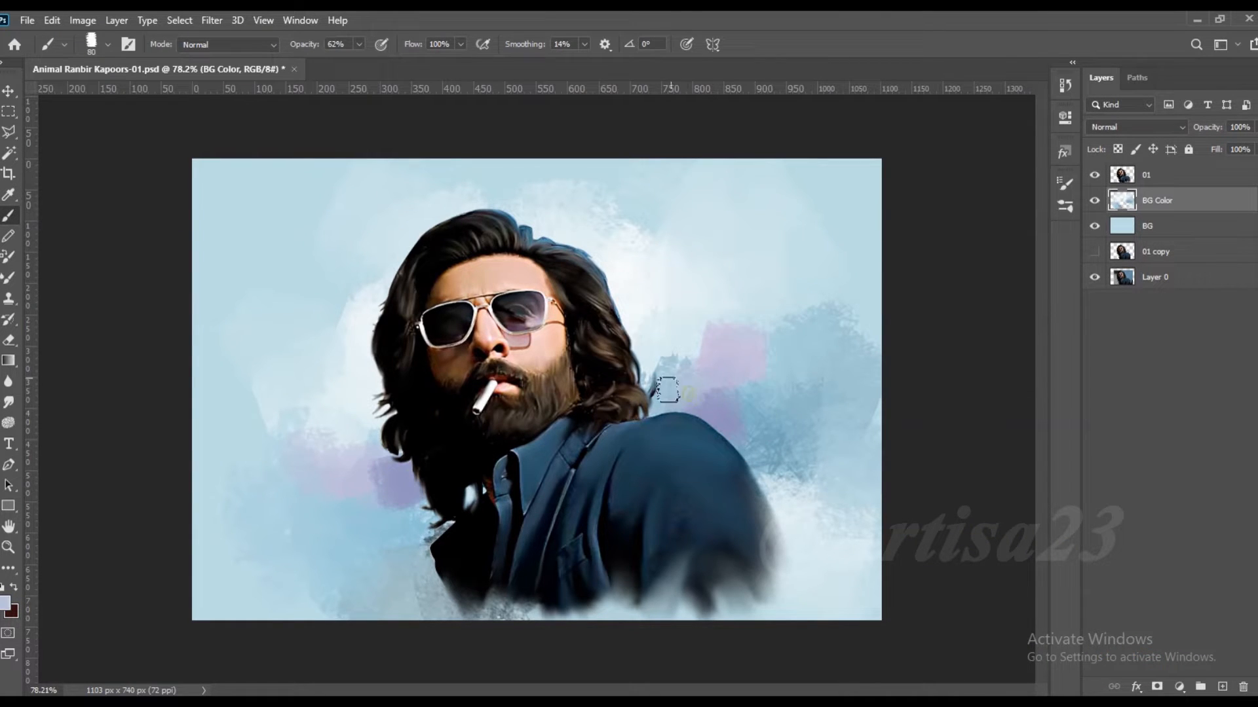
{"action": "left_click", "coordinate": [767, 322], "text": "alt"}
{"action": "left_click_drag", "start_coordinate": [790, 357], "coordinate": [768, 317]}
{"action": "left_click", "coordinate": [725, 385], "text": "alt"}
{"action": "left_click_drag", "start_coordinate": [727, 394], "coordinate": [774, 397]}
{"action": "left_click", "coordinate": [733, 354], "text": "alt"}
{"action": "left_click_drag", "start_coordinate": [682, 321], "coordinate": [710, 333]}
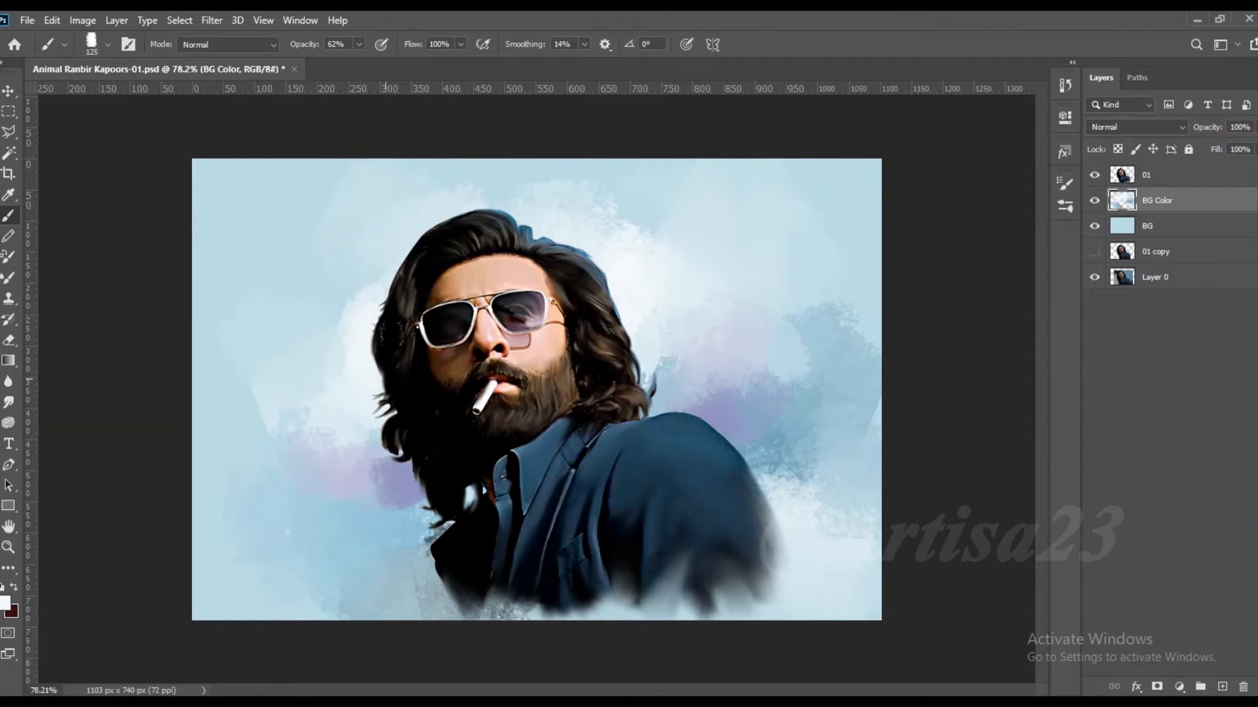
- Brighten the cloud beside the sleeve with white at 125 px and paint sampled blue over the area above it
{"action": "mouse_move", "coordinate": [796, 502]}
{"action": "left_mouse_down"}
{"action": "mouse_move", "coordinate": [853, 500]}
{"action": "mouse_move", "coordinate": [779, 518]}
{"action": "left_mouse_up"}
{"action": "left_click", "coordinate": [811, 464], "text": "alt"}
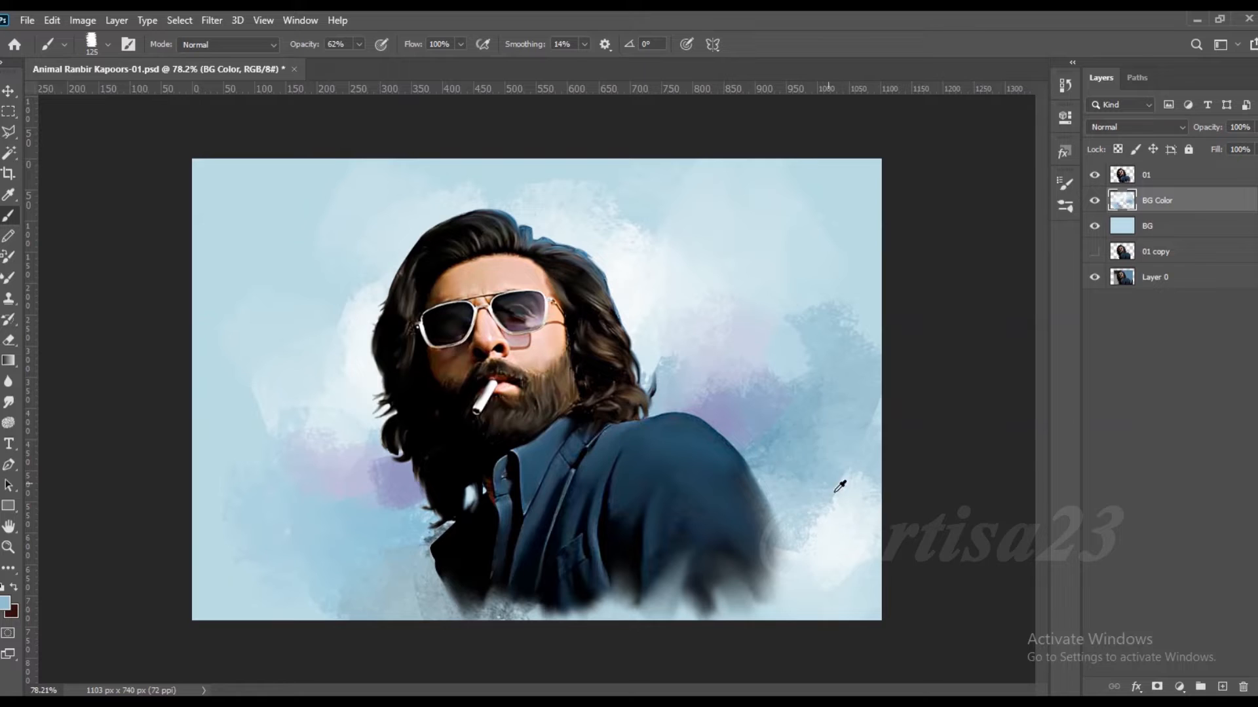
{"action": "left_click", "coordinate": [835, 489], "text": "alt"}
{"action": "mouse_move", "coordinate": [836, 488]}
{"action": "left_mouse_down"}
{"action": "mouse_move", "coordinate": [799, 481]}
{"action": "mouse_move", "coordinate": [812, 433]}
{"action": "left_mouse_up"}
{"action": "left_click", "coordinate": [825, 457], "text": "alt"}
- Spread sampled violet and blue tones across the clouds above the shoulder and beside the hair ends
{"action": "left_click", "coordinate": [760, 421], "text": "alt"}
{"action": "left_click_drag", "start_coordinate": [815, 352], "coordinate": [751, 383]}
{"action": "left_click", "coordinate": [785, 342], "text": "alt"}
{"action": "left_click", "coordinate": [793, 306], "text": "alt"}
{"action": "mouse_move", "coordinate": [803, 324]}
{"action": "left_mouse_down"}
{"action": "mouse_move", "coordinate": [786, 396]}
{"action": "mouse_move", "coordinate": [760, 392]}
{"action": "left_mouse_up"}
{"action": "left_click", "coordinate": [778, 418], "text": "alt"}
{"action": "left_click_drag", "start_coordinate": [738, 319], "coordinate": [794, 333]}
{"action": "left_click", "coordinate": [712, 350], "text": "alt"}
{"action": "left_click_drag", "start_coordinate": [712, 348], "coordinate": [686, 338]}
{"action": "left_click", "coordinate": [652, 396], "text": "alt"}
{"action": "mouse_move", "coordinate": [647, 386]}
{"action": "left_mouse_down"}
{"action": "mouse_move", "coordinate": [672, 335]}
{"action": "mouse_move", "coordinate": [742, 421]}
{"action": "mouse_move", "coordinate": [657, 392]}
{"action": "left_mouse_up"}
{"action": "left_click", "coordinate": [671, 335], "text": "alt"}
- Blend sampled purple, blue and pale tones beside the beard, and lighten the background on both sides of the hair
{"action": "left_click", "coordinate": [742, 419], "text": "alt"}
{"action": "mouse_move", "coordinate": [421, 491]}
{"action": "left_mouse_down"}
{"action": "mouse_move", "coordinate": [419, 514]}
{"action": "mouse_move", "coordinate": [366, 491]}
{"action": "left_mouse_up"}
{"action": "left_click", "coordinate": [352, 532], "text": "alt"}
{"action": "left_click_drag", "start_coordinate": [362, 407], "coordinate": [387, 467]}
{"action": "left_click", "coordinate": [297, 438], "text": "alt"}
{"action": "left_click_drag", "start_coordinate": [273, 415], "coordinate": [317, 443]}
{"action": "left_click", "coordinate": [358, 325], "text": "alt"}
{"action": "left_click_drag", "start_coordinate": [359, 255], "coordinate": [396, 275]}
{"action": "left_click", "coordinate": [626, 246], "text": "alt"}
{"action": "left_click_drag", "start_coordinate": [643, 242], "coordinate": [655, 305]}
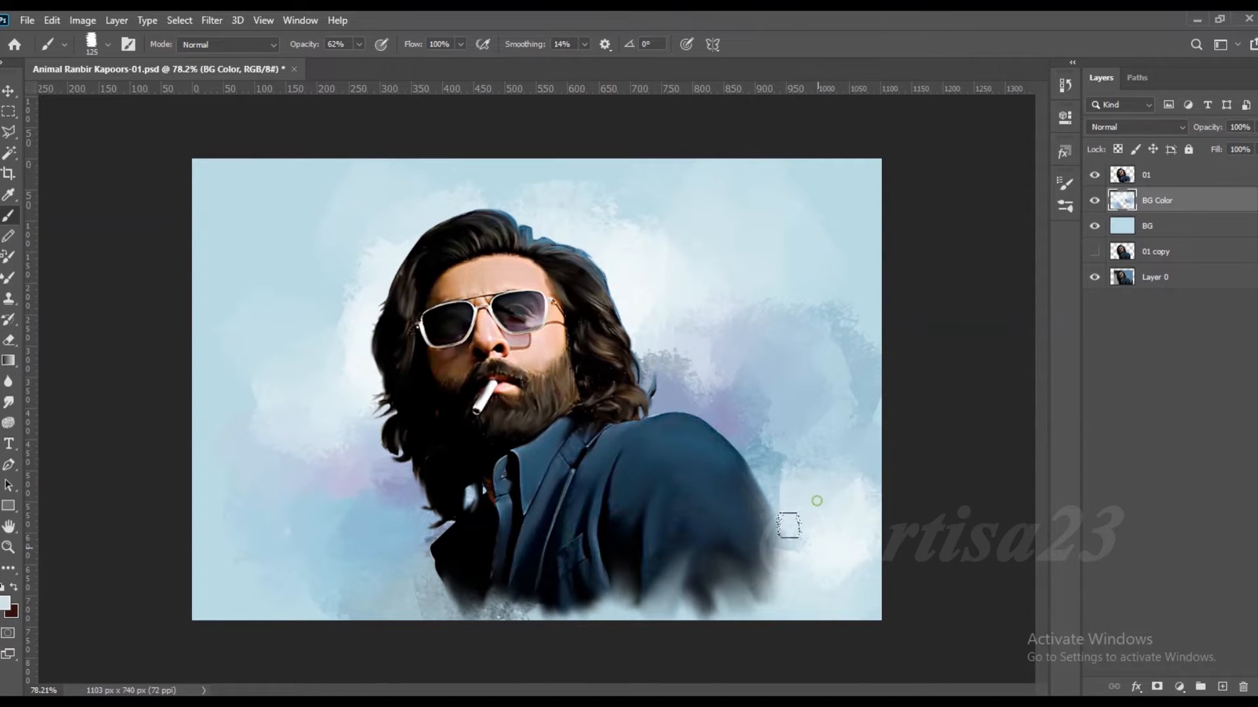
- Paint sampled background tones below the shirt's bottom edge and over the lower-left clouds
{"action": "left_click_drag", "start_coordinate": [508, 602], "coordinate": [370, 590]}
{"action": "left_click", "coordinate": [406, 580], "text": "alt"}
{"action": "left_click", "coordinate": [347, 552], "text": "alt"}
{"action": "left_click_drag", "start_coordinate": [302, 487], "coordinate": [311, 527]}
- Set the foreground colour to light blue ade0fa and paint it above the shoulder and across the left-side clouds
{"action": "left_click", "coordinate": [7, 606]}
{"action": "left_click", "coordinate": [906, 413]}
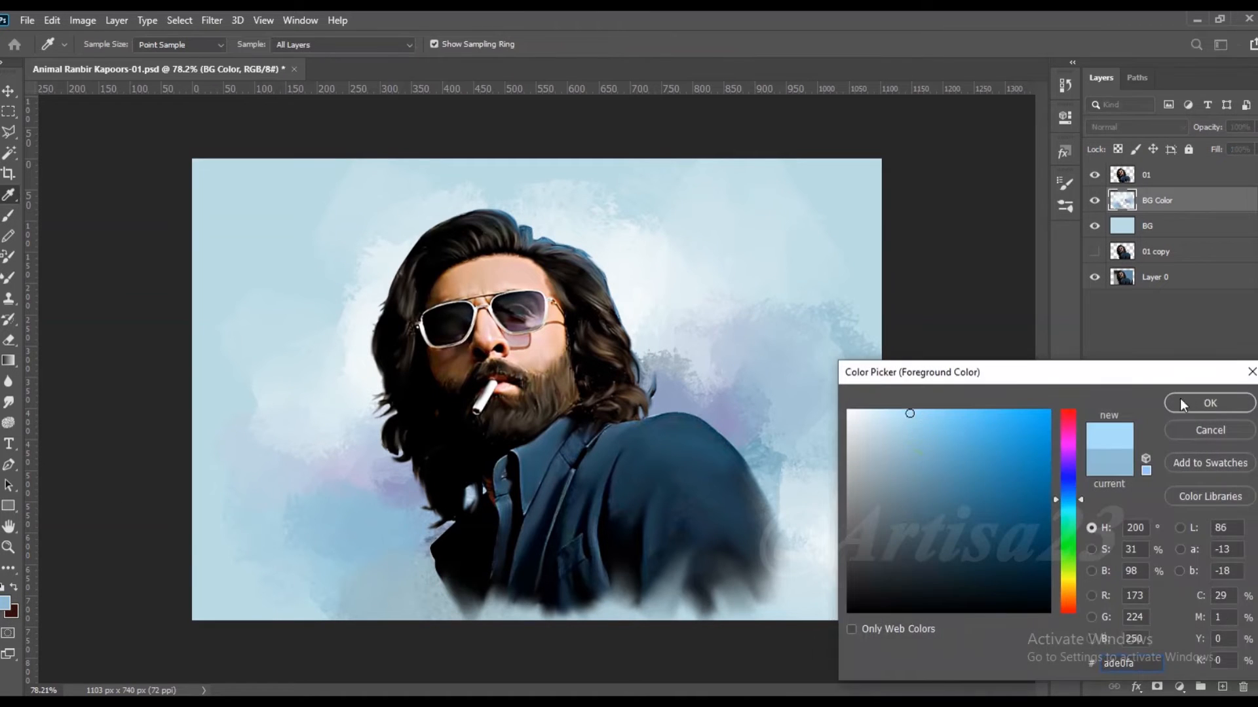
{"action": "left_click", "coordinate": [1208, 401]}
{"action": "left_click_drag", "start_coordinate": [674, 322], "coordinate": [659, 354]}
{"action": "mouse_move", "coordinate": [331, 402]}
{"action": "left_mouse_down"}
{"action": "mouse_move", "coordinate": [359, 444]}
{"action": "mouse_move", "coordinate": [343, 466]}
{"action": "left_mouse_up"}
{"action": "left_click_drag", "start_coordinate": [251, 401], "coordinate": [262, 468]}
- Blend the light blue area above the shoulder and smooth the clouds along the image's right edge with sampled tones
{"action": "left_click", "coordinate": [734, 351], "text": "alt"}
{"action": "left_click_drag", "start_coordinate": [720, 308], "coordinate": [783, 344]}
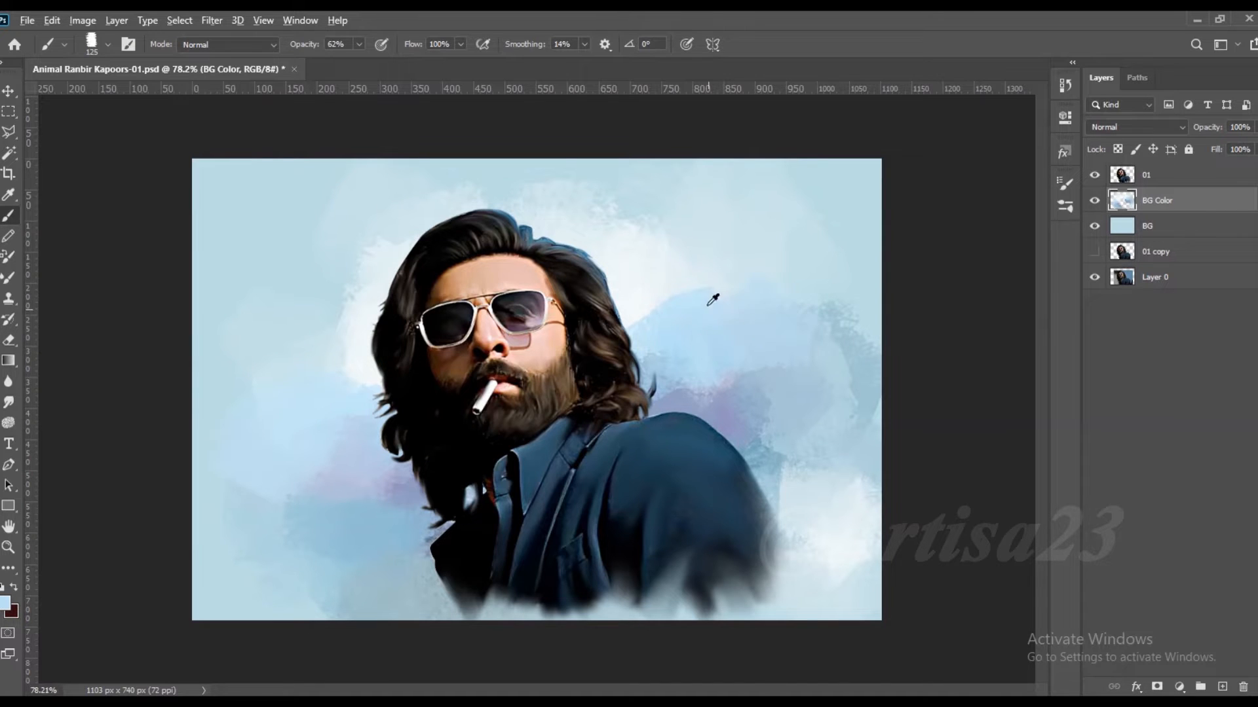
{"action": "left_click", "coordinate": [664, 307], "text": "alt"}
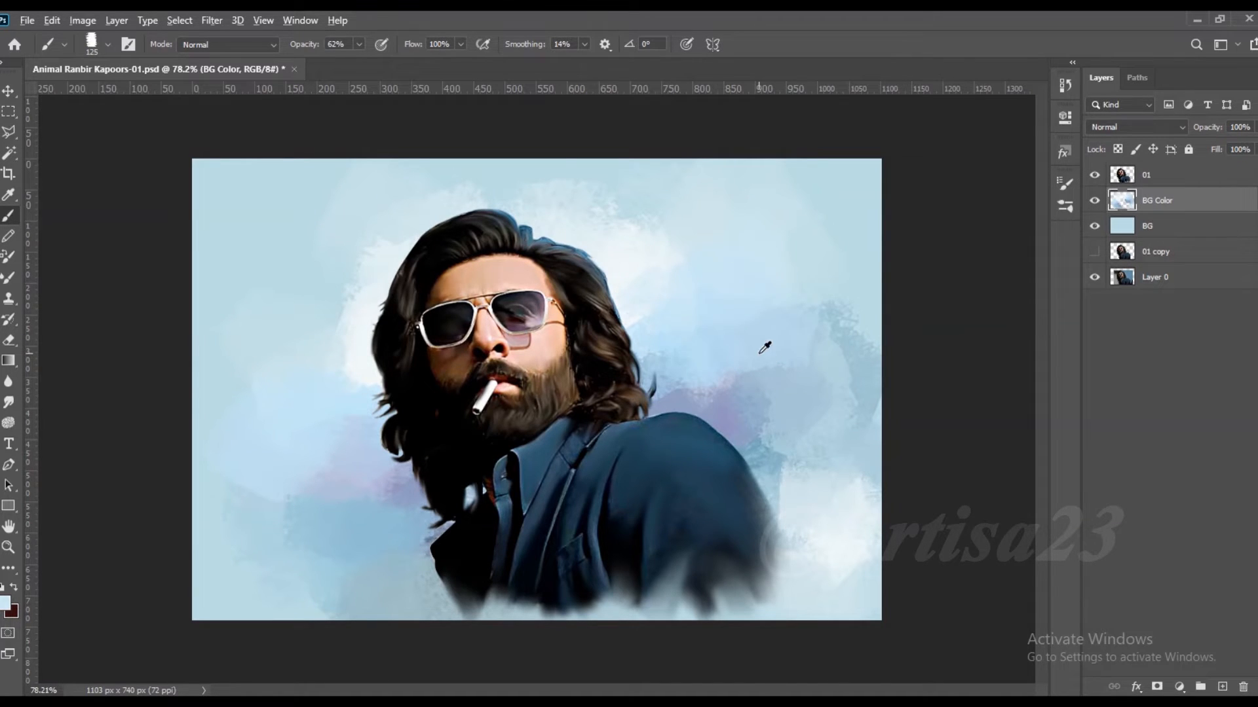
{"action": "mouse_move", "coordinate": [828, 318]}
{"action": "left_mouse_down"}
{"action": "mouse_move", "coordinate": [866, 367]}
{"action": "mouse_move", "coordinate": [876, 344]}
{"action": "left_mouse_up"}
{"action": "left_click", "coordinate": [869, 405], "text": "alt"}
{"action": "left_click", "coordinate": [866, 483], "text": "alt"}
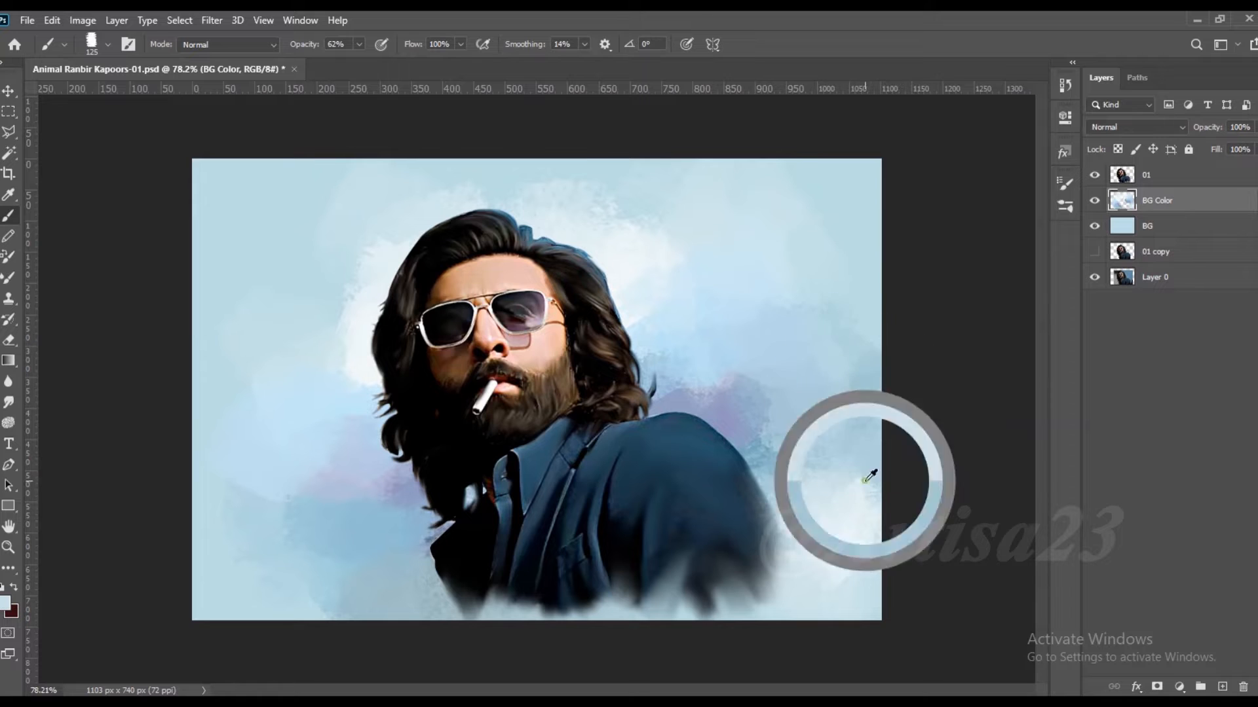
- Lighten the background beside the shirt's lower-left edge with a sampled pale tone
{"action": "mouse_move", "coordinate": [367, 604]}
{"action": "left_mouse_down"}
{"action": "mouse_move", "coordinate": [425, 616]}
{"action": "mouse_move", "coordinate": [445, 605]}
{"action": "mouse_move", "coordinate": [311, 590]}
{"action": "mouse_move", "coordinate": [348, 582]}
{"action": "left_mouse_up"}
{"action": "left_click", "coordinate": [380, 607], "text": "alt"}
{"action": "left_click", "coordinate": [374, 556], "text": "alt"}
- Widen the canvas on both sides to 1219 x 740 px and fill the BG layer with pale blue
{"action": "left_click", "coordinate": [9, 175]}
{"action": "left_click_drag", "start_coordinate": [883, 378], "coordinate": [920, 381]}
{"action": "key", "text": "Return"}
{"action": "left_click", "coordinate": [1160, 227]}
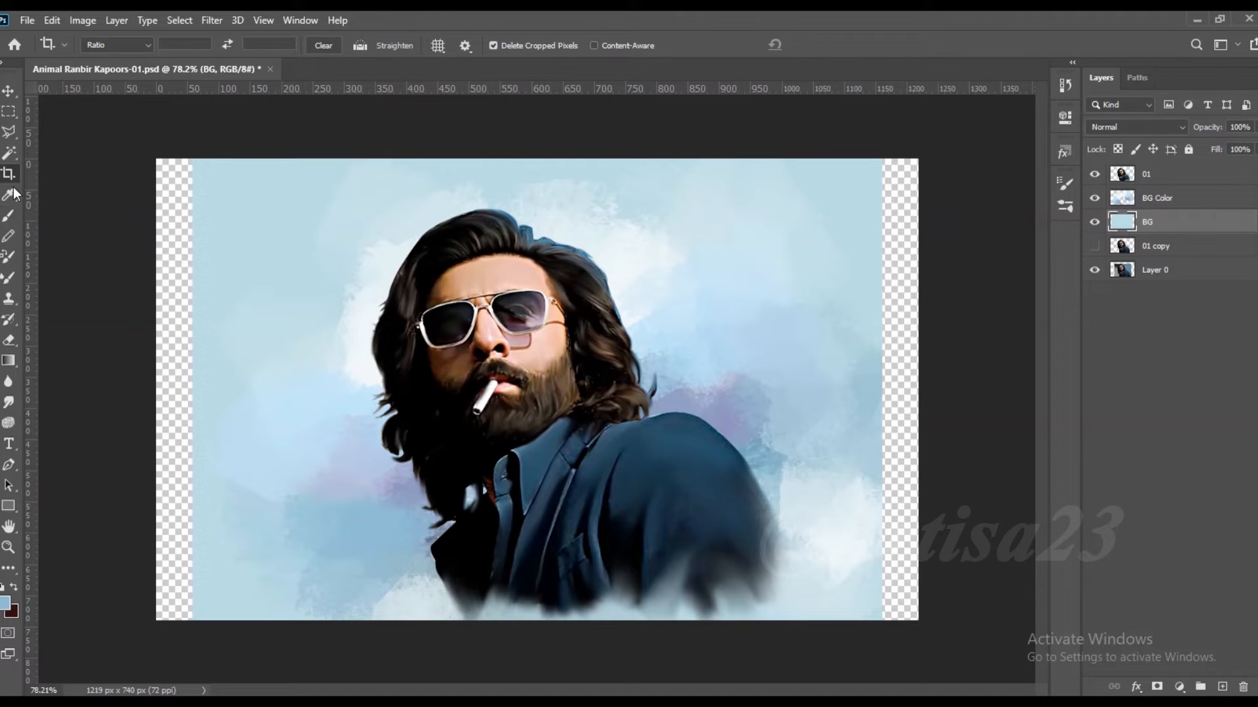
{"action": "left_click", "coordinate": [9, 217]}
{"action": "key", "text": "alt+BackSpace"}
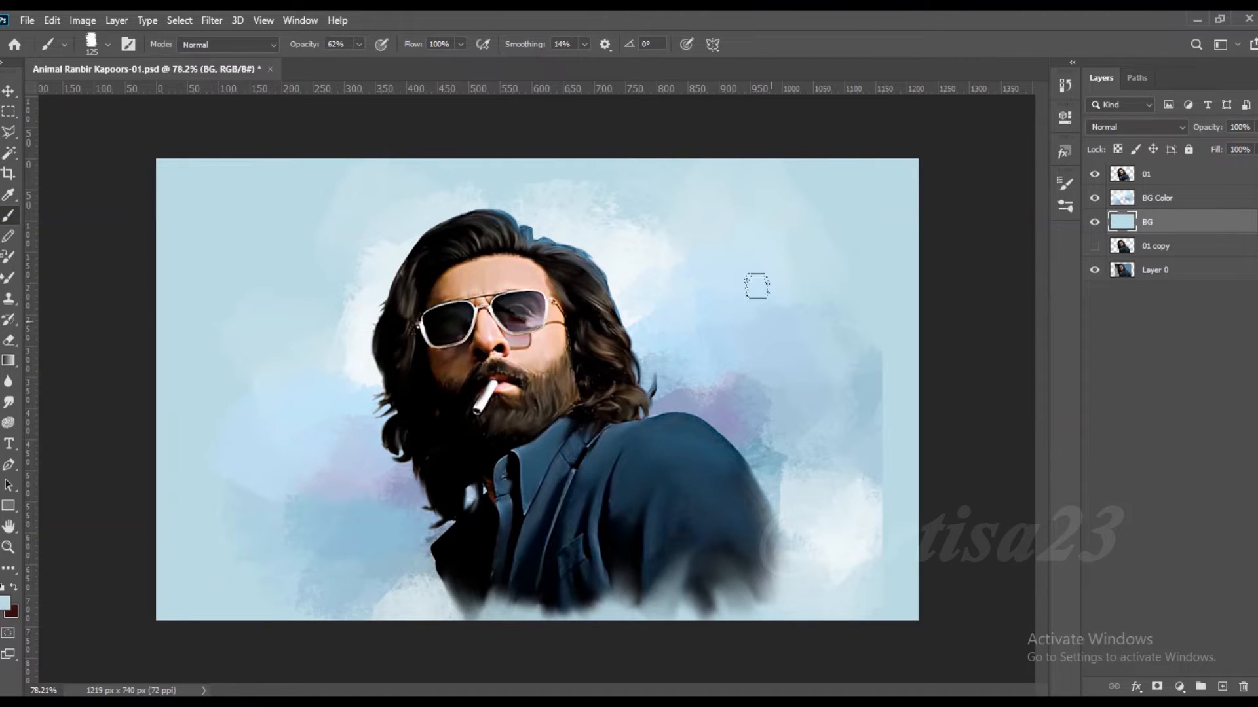
- Extend the BG Color layer's blue and white clouds over the hard seam near the canvas's right edge
{"action": "left_click", "coordinate": [1157, 201]}
{"action": "mouse_move", "coordinate": [890, 357]}
{"action": "left_mouse_down"}
{"action": "mouse_move", "coordinate": [876, 359]}
{"action": "mouse_move", "coordinate": [866, 417]}
{"action": "left_mouse_up"}
{"action": "left_click", "coordinate": [869, 522], "text": "alt"}
{"action": "mouse_move", "coordinate": [881, 524]}
{"action": "left_mouse_down"}
{"action": "mouse_move", "coordinate": [884, 472]}
{"action": "mouse_move", "coordinate": [890, 520]}
{"action": "left_mouse_up"}
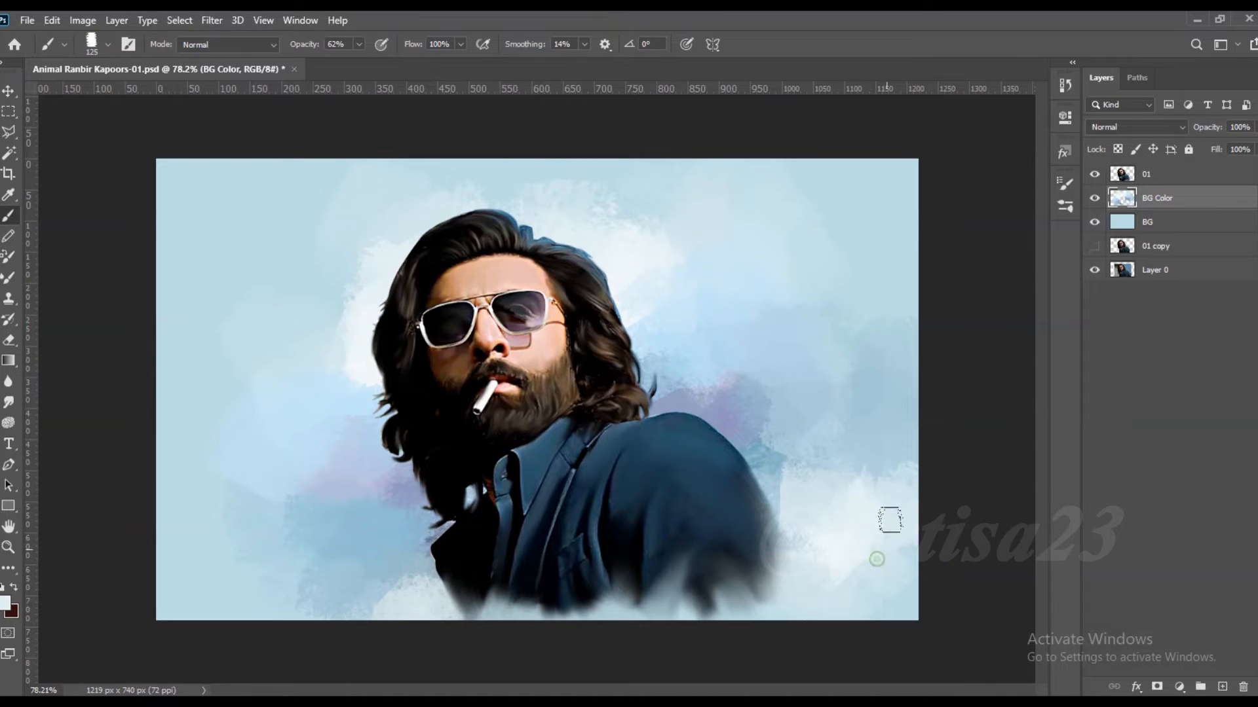
- Blend the BG Color layer's pale blue areas near the canvas's left edge and behind the head with sampled tones
{"action": "left_click", "coordinate": [226, 469], "text": "alt"}
{"action": "left_click_drag", "start_coordinate": [210, 466], "coordinate": [240, 466]}
{"action": "left_click", "coordinate": [243, 428], "text": "alt"}
{"action": "left_click", "coordinate": [854, 249], "text": "alt"}
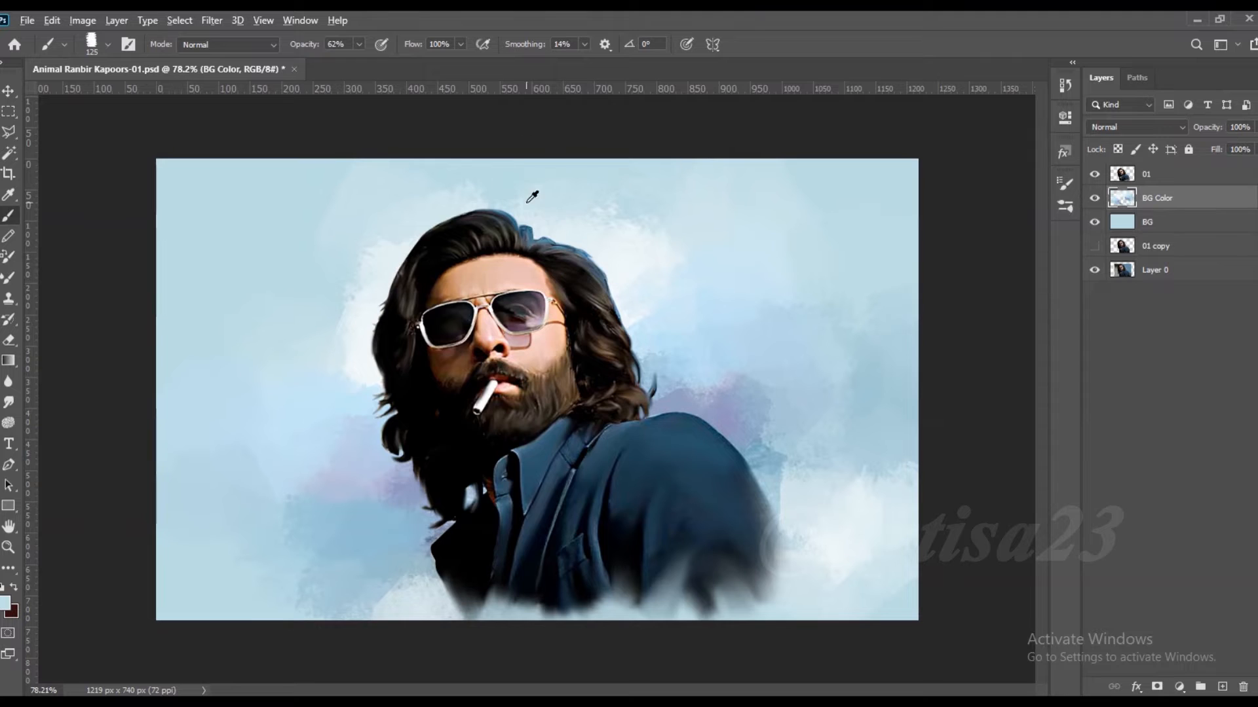
{"action": "left_click", "coordinate": [331, 386], "text": "alt"}
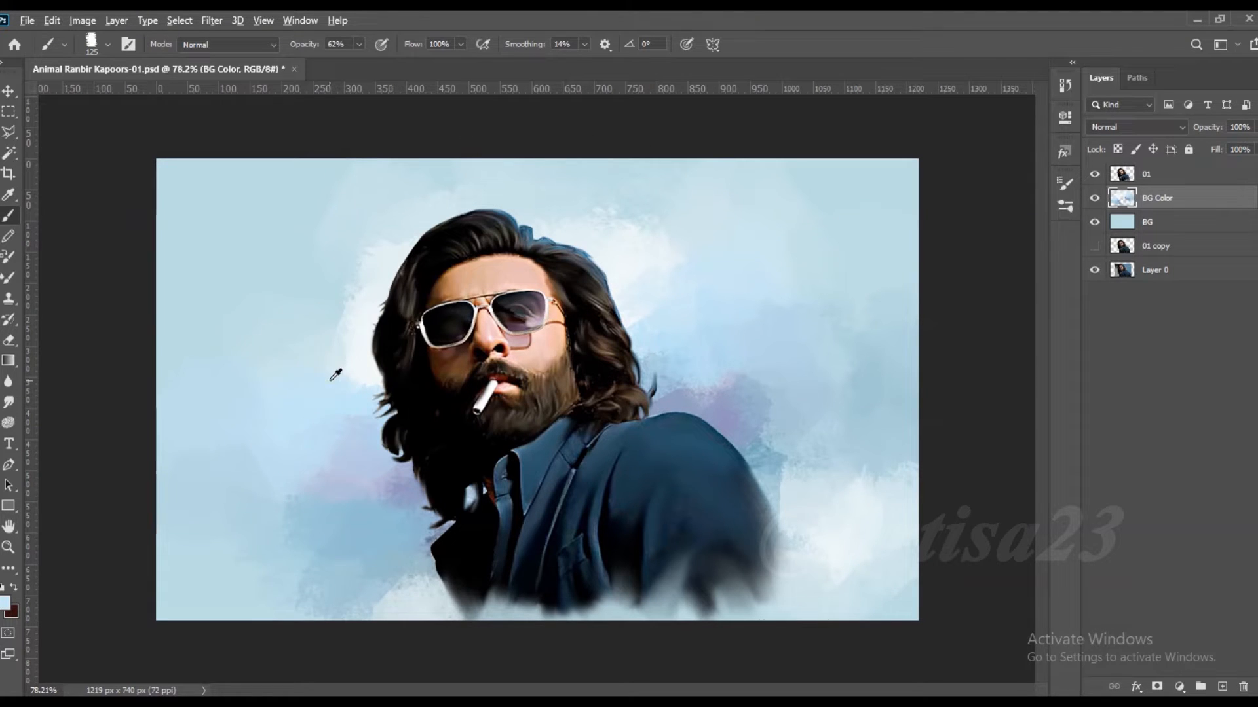
{"action": "left_click", "coordinate": [870, 560], "text": "alt"}
- Smudge the shirt's lower edge on layer 01 into the clouds, including the sleeve's lower right side
{"action": "left_click", "coordinate": [9, 402]}
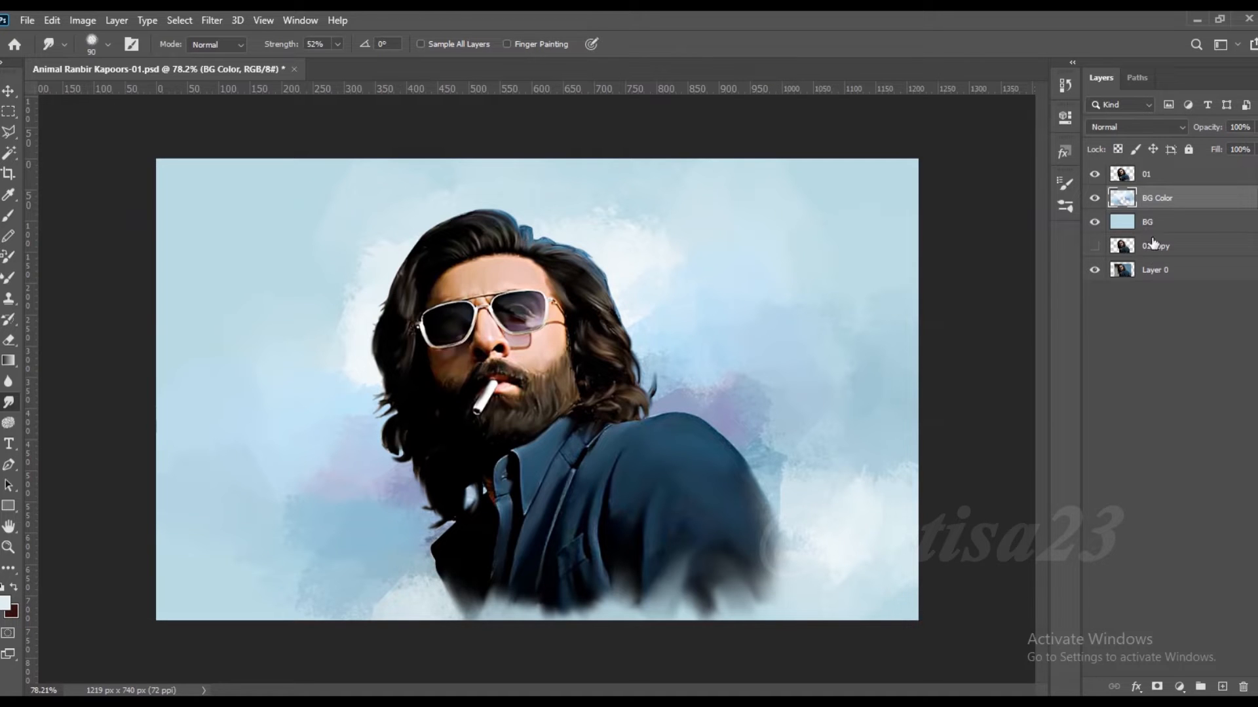
{"action": "left_click", "coordinate": [1156, 177]}
{"action": "key", "text": "bracketright"}
{"action": "mouse_move", "coordinate": [704, 584]}
{"action": "left_mouse_down"}
{"action": "mouse_move", "coordinate": [702, 569]}
{"action": "mouse_move", "coordinate": [704, 612]}
{"action": "mouse_move", "coordinate": [677, 543]}
{"action": "left_mouse_up"}
{"action": "key", "text": "ctrl+z"}
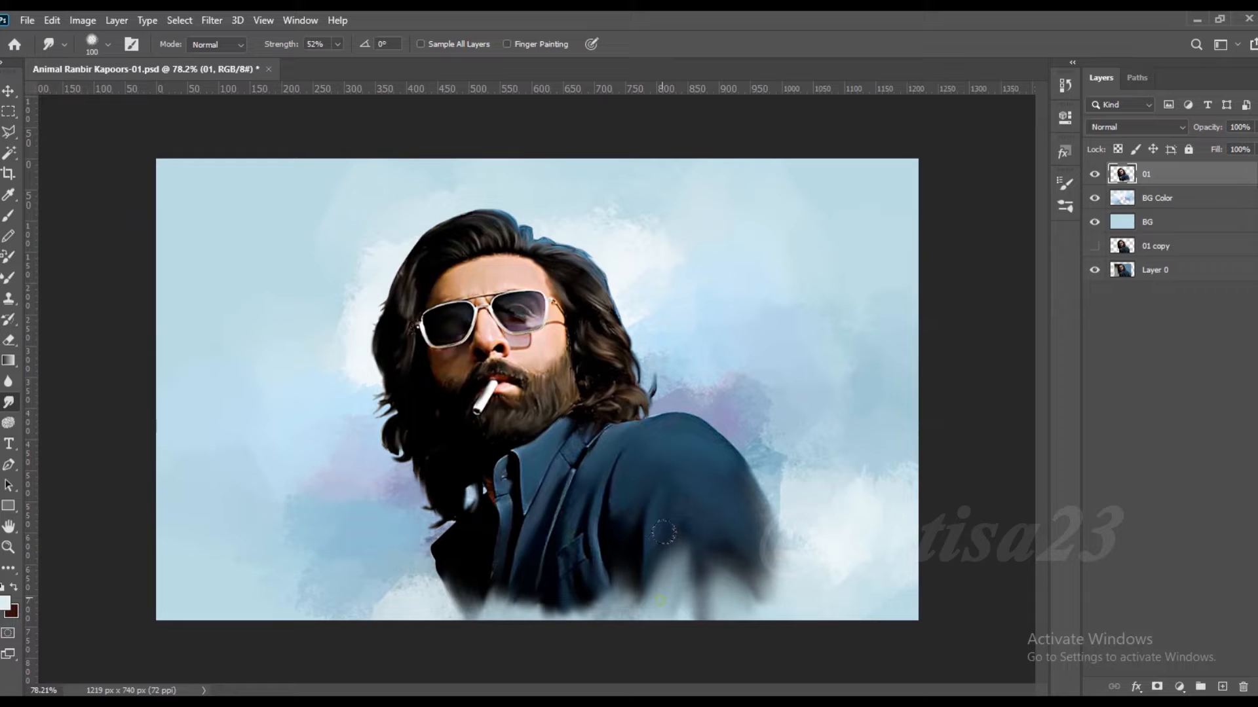
{"action": "left_click_drag", "start_coordinate": [592, 608], "coordinate": [419, 586]}
{"action": "mouse_move", "coordinate": [773, 561]}
{"action": "left_mouse_down"}
{"action": "mouse_move", "coordinate": [745, 574]}
{"action": "mouse_move", "coordinate": [767, 595]}
{"action": "left_mouse_up"}
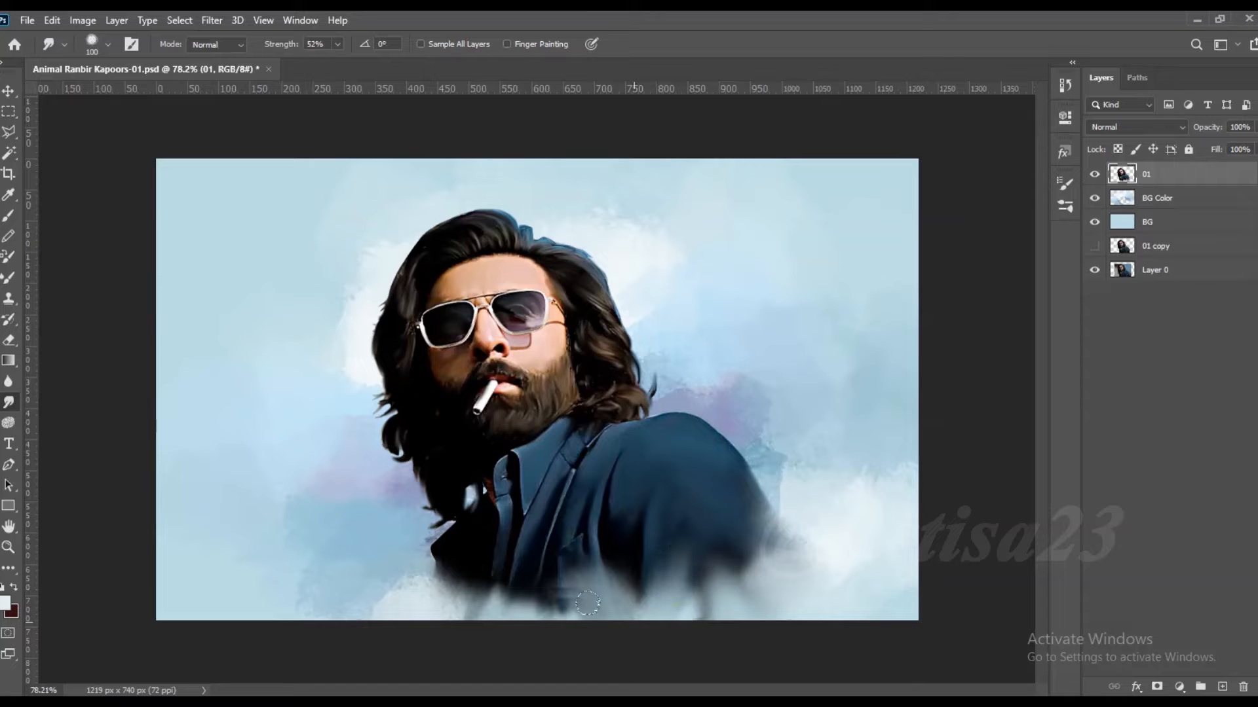
- Paint sampled blue tones on the BG Color layer beside the sleeve and to the left of the shirt
{"action": "left_click", "coordinate": [1148, 198]}
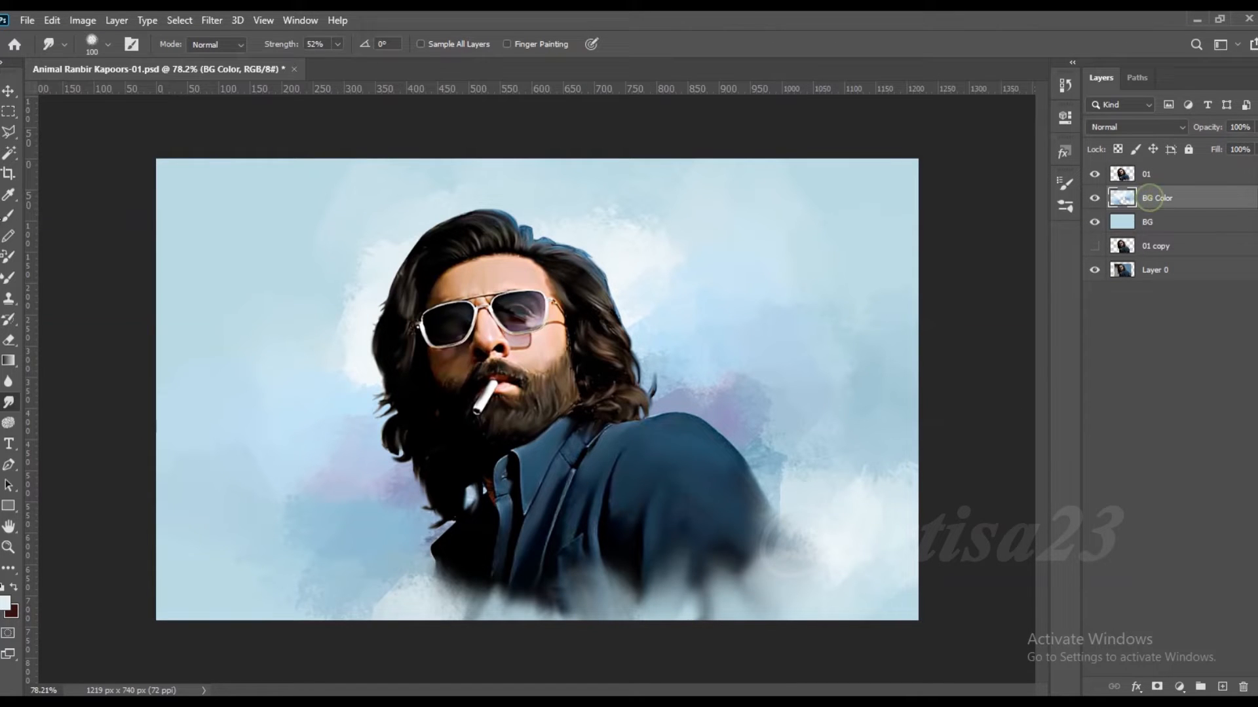
{"action": "key", "text": "b"}
{"action": "left_click", "coordinate": [768, 461], "text": "alt"}
{"action": "mouse_move", "coordinate": [769, 461]}
{"action": "left_mouse_down"}
{"action": "mouse_move", "coordinate": [827, 458]}
{"action": "mouse_move", "coordinate": [802, 512]}
{"action": "mouse_move", "coordinate": [814, 503]}
{"action": "left_mouse_up"}
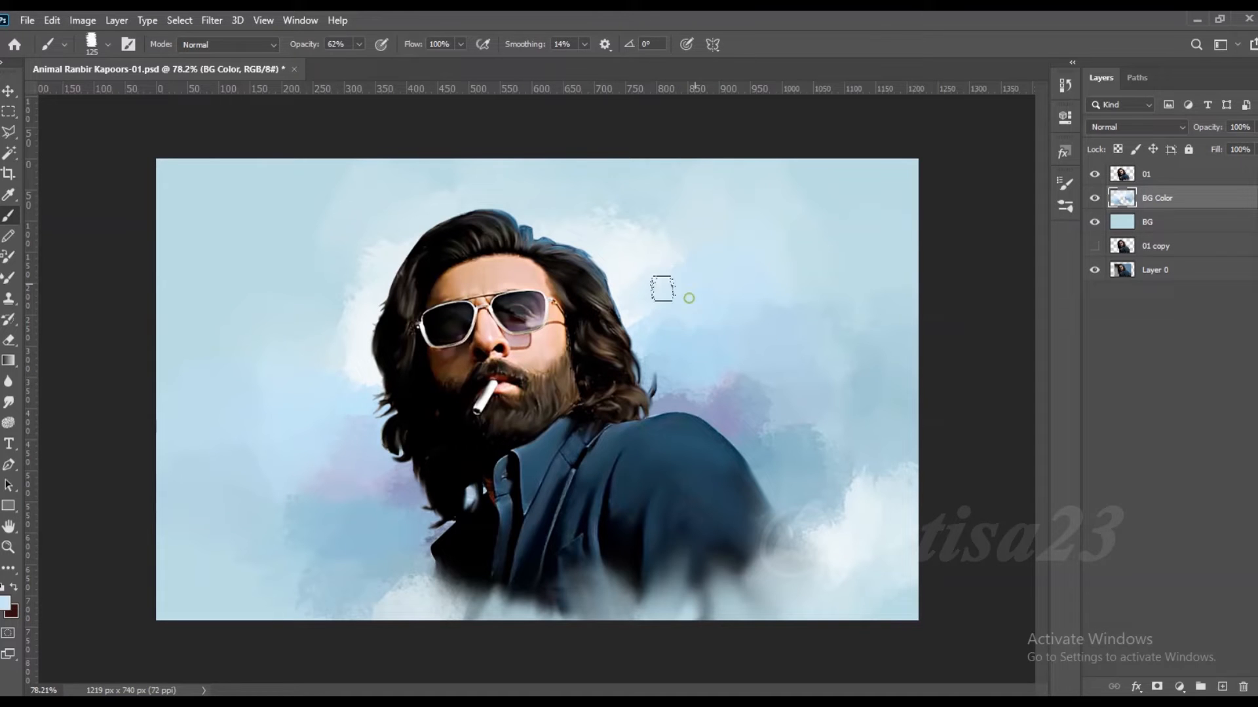
{"action": "left_click", "coordinate": [704, 357], "text": "alt"}
{"action": "left_click", "coordinate": [359, 489], "text": "alt"}
{"action": "mouse_move", "coordinate": [303, 501]}
{"action": "left_mouse_down"}
{"action": "mouse_move", "coordinate": [328, 502]}
{"action": "mouse_move", "coordinate": [325, 546]}
{"action": "left_mouse_up"}
- Soften the violet patch above the shoulder and brighten the white clouds on both sides of the lower shirt
{"action": "scroll", "coordinate": [612, 343], "scroll_direction": "down", "scroll_amount": 2}
{"action": "left_click", "coordinate": [700, 393], "text": "alt"}
{"action": "left_click_drag", "start_coordinate": [719, 341], "coordinate": [658, 391]}
{"action": "left_click", "coordinate": [803, 496], "text": "alt"}
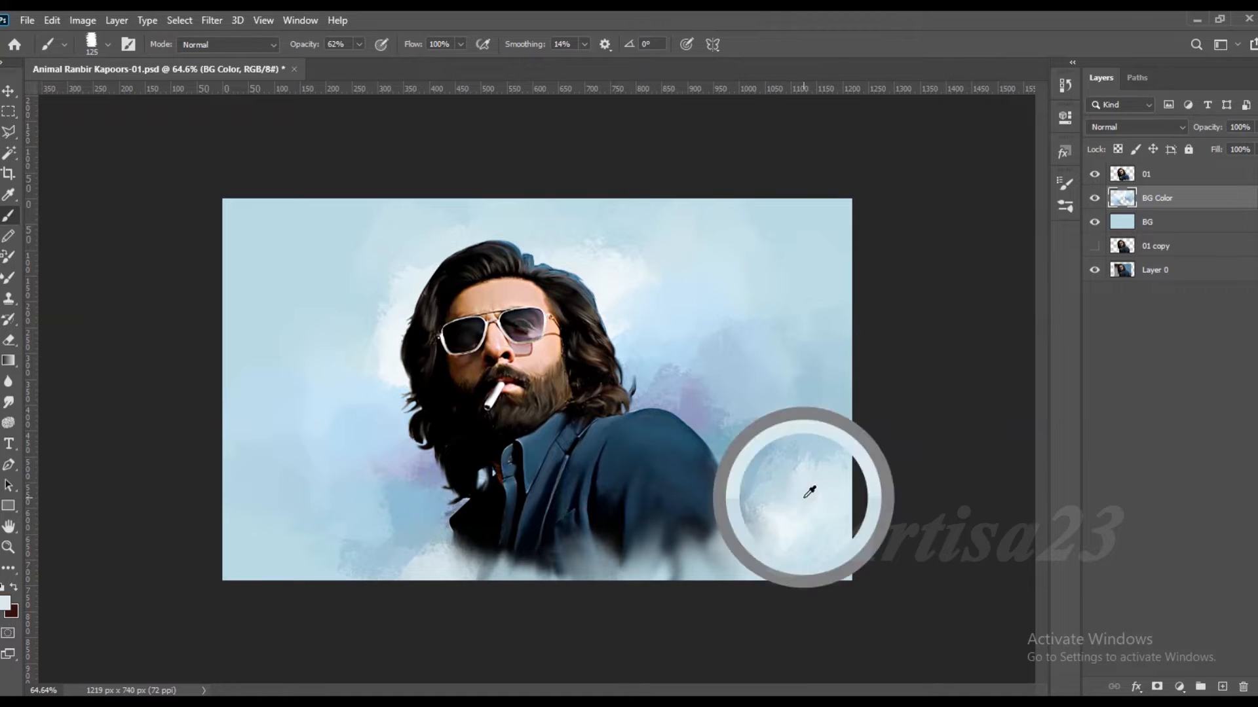
{"action": "mouse_move", "coordinate": [775, 482]}
{"action": "left_mouse_down"}
{"action": "mouse_move", "coordinate": [780, 541]}
{"action": "mouse_move", "coordinate": [814, 511]}
{"action": "left_mouse_up"}
{"action": "left_click_drag", "start_coordinate": [384, 545], "coordinate": [410, 552]}
{"action": "left_click", "coordinate": [401, 529], "text": "alt"}
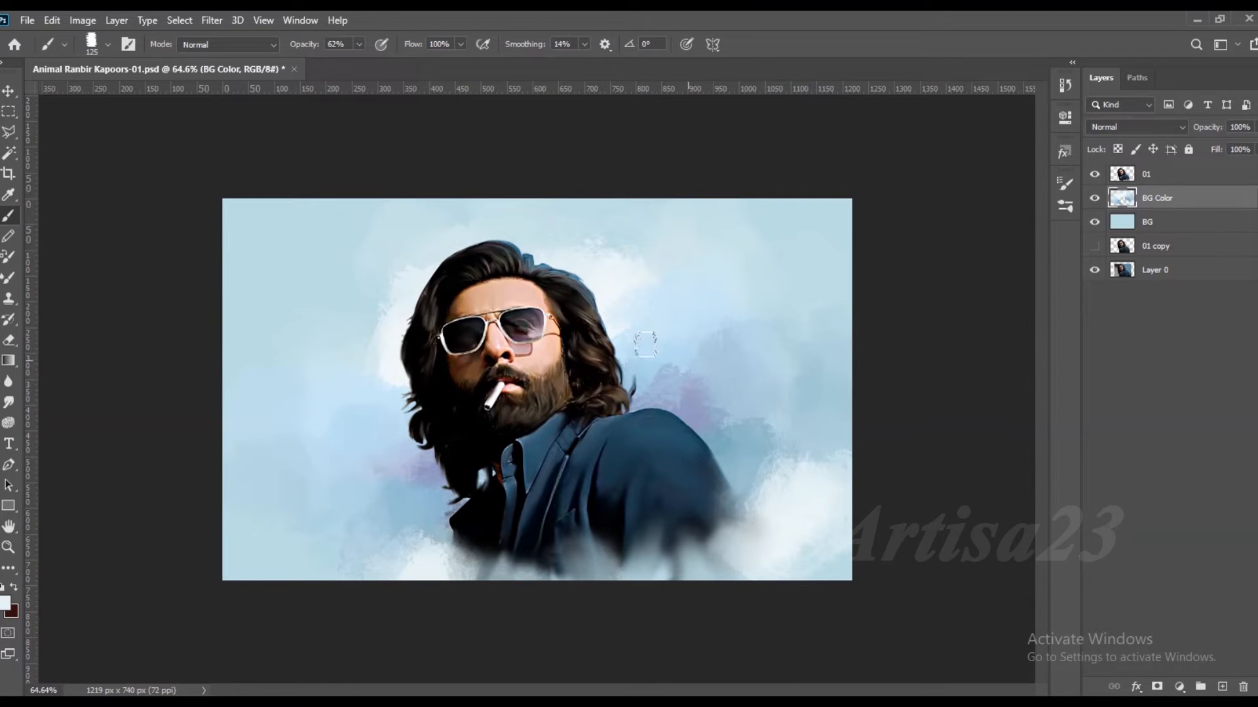
- Save the document and enlarge the image to 1693 x 1028 px at 100 ppi
{"action": "scroll", "coordinate": [720, 393], "scroll_direction": "down", "scroll_amount": 1}
{"action": "scroll", "coordinate": [720, 393], "scroll_direction": "up", "scroll_amount": 2}
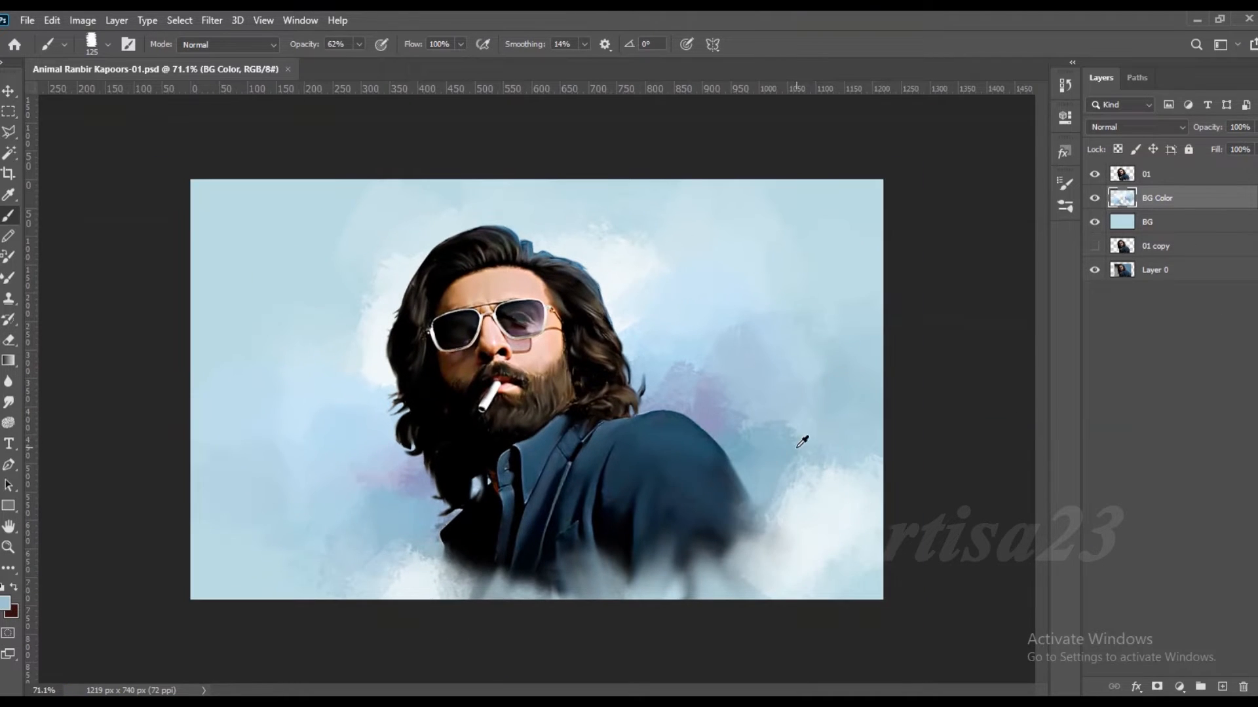
{"action": "key", "text": "ctrl+s"}
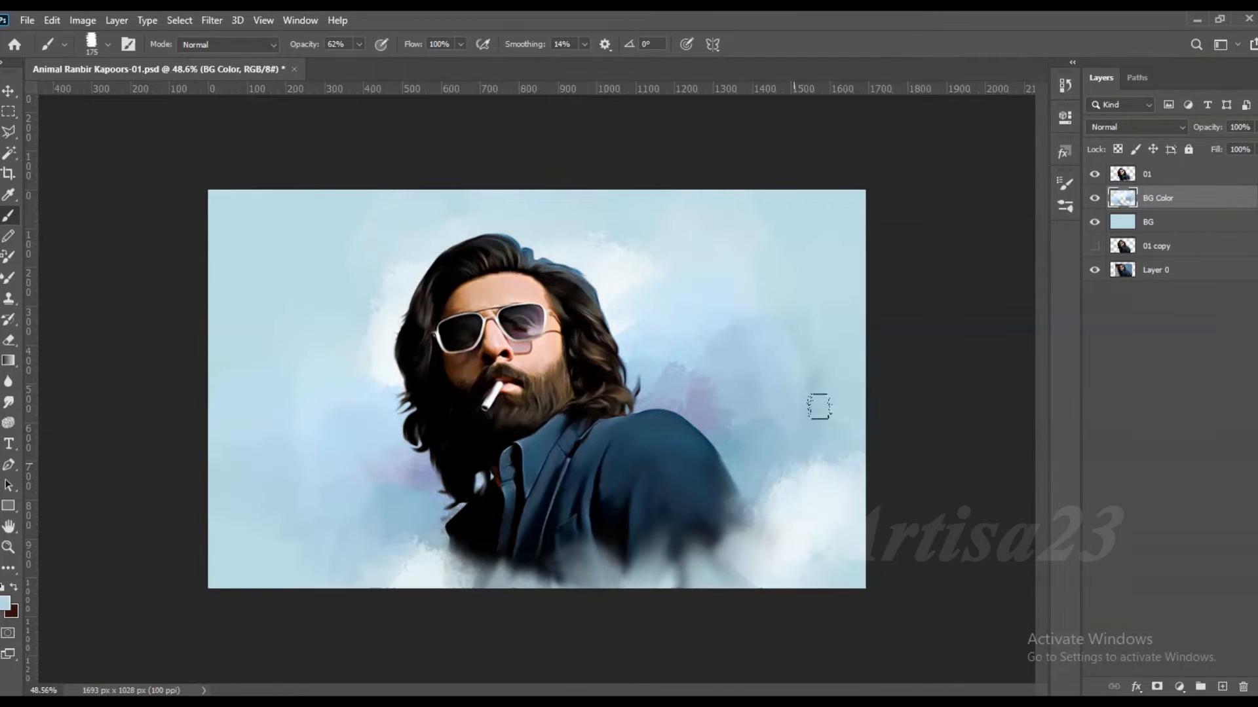
- Brush over the cloud beside the shirt's lower-left edge on the BG Color layer
{"action": "scroll", "coordinate": [819, 406], "scroll_direction": "up", "scroll_amount": 1}
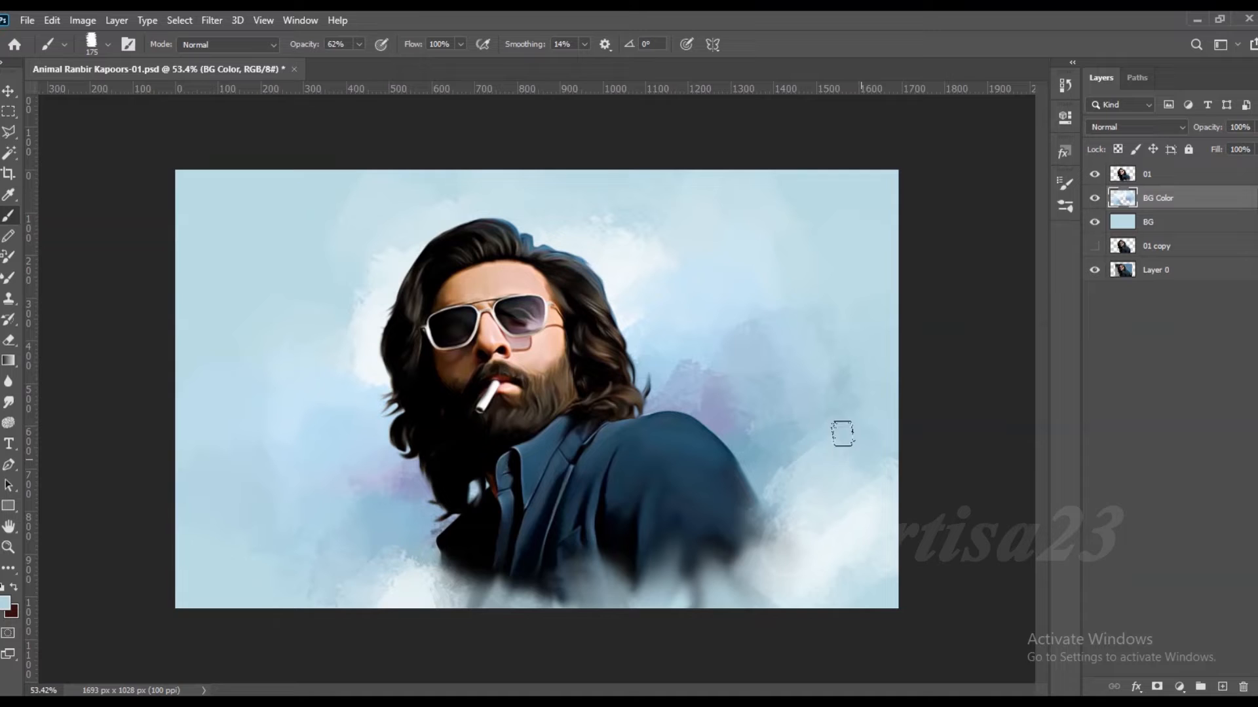
{"action": "mouse_move", "coordinate": [394, 539]}
{"action": "left_mouse_down"}
{"action": "mouse_move", "coordinate": [361, 562]}
{"action": "mouse_move", "coordinate": [357, 544]}
{"action": "mouse_move", "coordinate": [398, 559]}
{"action": "mouse_move", "coordinate": [378, 590]}
{"action": "mouse_move", "coordinate": [445, 588]}
{"action": "left_mouse_up"}
{"action": "left_click", "coordinate": [405, 531], "text": "alt"}
- Smudge the middle and left part of the shirt's bottom edge on layer 01 into a soft fade
{"action": "left_click", "coordinate": [1148, 175]}
{"action": "left_click", "coordinate": [8, 402]}
{"action": "mouse_move", "coordinate": [681, 555]}
{"action": "left_mouse_down"}
{"action": "mouse_move", "coordinate": [699, 591]}
{"action": "mouse_move", "coordinate": [681, 544]}
{"action": "left_mouse_up"}
{"action": "key", "text": "["}
{"action": "mouse_move", "coordinate": [674, 587]}
{"action": "left_mouse_down"}
{"action": "mouse_move", "coordinate": [677, 548]}
{"action": "mouse_move", "coordinate": [623, 580]}
{"action": "mouse_move", "coordinate": [592, 554]}
{"action": "mouse_move", "coordinate": [574, 589]}
{"action": "mouse_move", "coordinate": [613, 591]}
{"action": "mouse_move", "coordinate": [627, 554]}
{"action": "left_mouse_up"}
{"action": "mouse_move", "coordinate": [569, 592]}
{"action": "left_mouse_down"}
{"action": "mouse_move", "coordinate": [554, 557]}
{"action": "mouse_move", "coordinate": [534, 593]}
{"action": "mouse_move", "coordinate": [593, 545]}
{"action": "left_mouse_up"}
{"action": "key", "text": "["}
{"action": "key", "text": "["}
{"action": "mouse_move", "coordinate": [565, 589]}
{"action": "left_mouse_down"}
{"action": "mouse_move", "coordinate": [558, 566]}
{"action": "mouse_move", "coordinate": [509, 580]}
{"action": "left_mouse_up"}
- Smudge the lower sleeve and the remaining streaks along the shirt's bottom edge with varied brush sizes
{"action": "key", "text": "]"}
{"action": "left_click_drag", "start_coordinate": [750, 551], "coordinate": [727, 517]}
{"action": "mouse_move", "coordinate": [733, 549]}
{"action": "left_mouse_down"}
{"action": "mouse_move", "coordinate": [714, 519]}
{"action": "mouse_move", "coordinate": [701, 530]}
{"action": "left_mouse_up"}
{"action": "mouse_move", "coordinate": [710, 579]}
{"action": "left_mouse_down"}
{"action": "mouse_move", "coordinate": [688, 545]}
{"action": "mouse_move", "coordinate": [712, 564]}
{"action": "left_mouse_up"}
{"action": "mouse_move", "coordinate": [692, 596]}
{"action": "left_mouse_down"}
{"action": "mouse_move", "coordinate": [689, 569]}
{"action": "mouse_move", "coordinate": [660, 574]}
{"action": "left_mouse_up"}
{"action": "key", "text": "]"}
{"action": "mouse_move", "coordinate": [545, 590]}
{"action": "left_mouse_down"}
{"action": "mouse_move", "coordinate": [545, 546]}
{"action": "mouse_move", "coordinate": [556, 556]}
{"action": "left_mouse_up"}
{"action": "mouse_move", "coordinate": [499, 598]}
{"action": "left_mouse_down"}
{"action": "mouse_move", "coordinate": [489, 583]}
{"action": "mouse_move", "coordinate": [478, 601]}
{"action": "mouse_move", "coordinate": [567, 569]}
{"action": "mouse_move", "coordinate": [537, 583]}
{"action": "mouse_move", "coordinate": [589, 587]}
{"action": "left_mouse_up"}
- Smear the sleeve's outer right edge into the clouds and even out the fade beneath it
{"action": "key", "text": "["}
{"action": "key", "text": "["}
{"action": "left_click_drag", "start_coordinate": [739, 517], "coordinate": [762, 549]}
{"action": "mouse_move", "coordinate": [778, 544]}
{"action": "left_mouse_down"}
{"action": "mouse_move", "coordinate": [760, 497]}
{"action": "mouse_move", "coordinate": [714, 462]}
{"action": "left_mouse_up"}
{"action": "key", "text": "]"}
{"action": "mouse_move", "coordinate": [740, 511]}
{"action": "left_mouse_down"}
{"action": "mouse_move", "coordinate": [718, 471]}
{"action": "mouse_move", "coordinate": [735, 499]}
{"action": "mouse_move", "coordinate": [707, 558]}
{"action": "left_mouse_up"}
{"action": "left_click_drag", "start_coordinate": [651, 546], "coordinate": [660, 589]}
- Brush sampled pale blue and white on the BG Color layer behind the shirt's faded bottom edge
{"action": "left_click", "coordinate": [1156, 210]}
{"action": "key", "text": "b"}
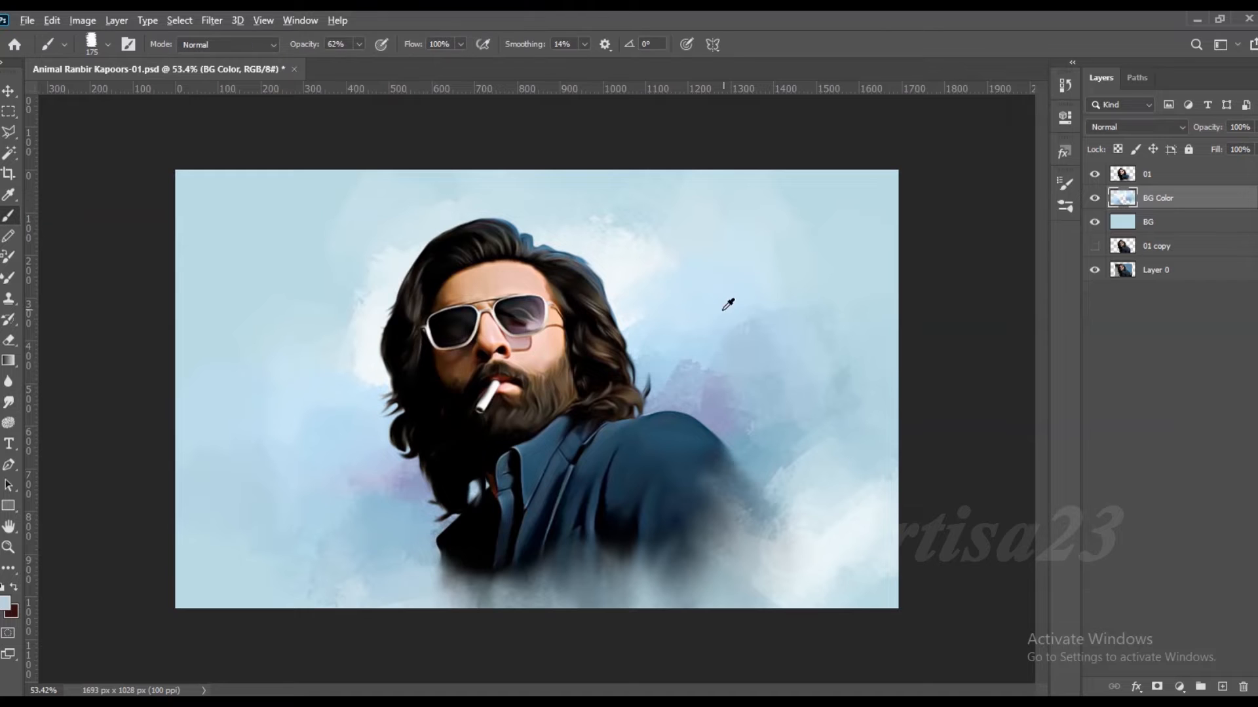
{"action": "left_click_drag", "start_coordinate": [721, 485], "coordinate": [660, 538]}
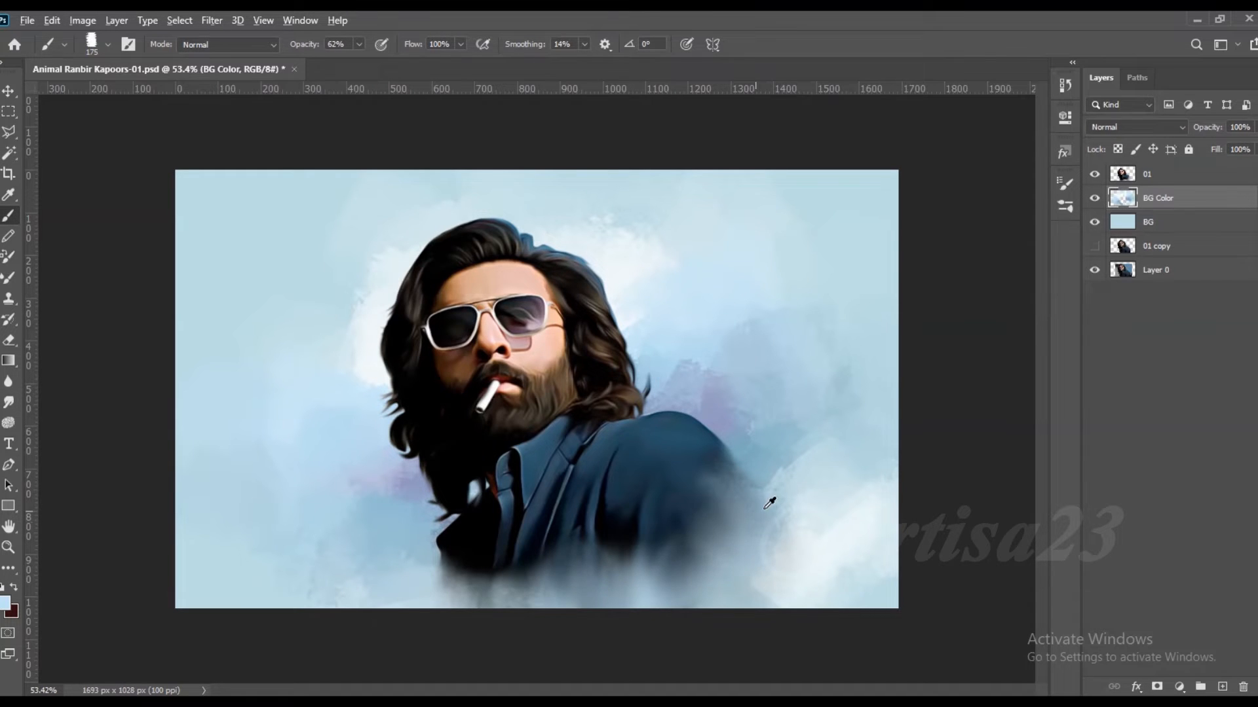
{"action": "left_click_drag", "start_coordinate": [730, 517], "coordinate": [698, 541]}
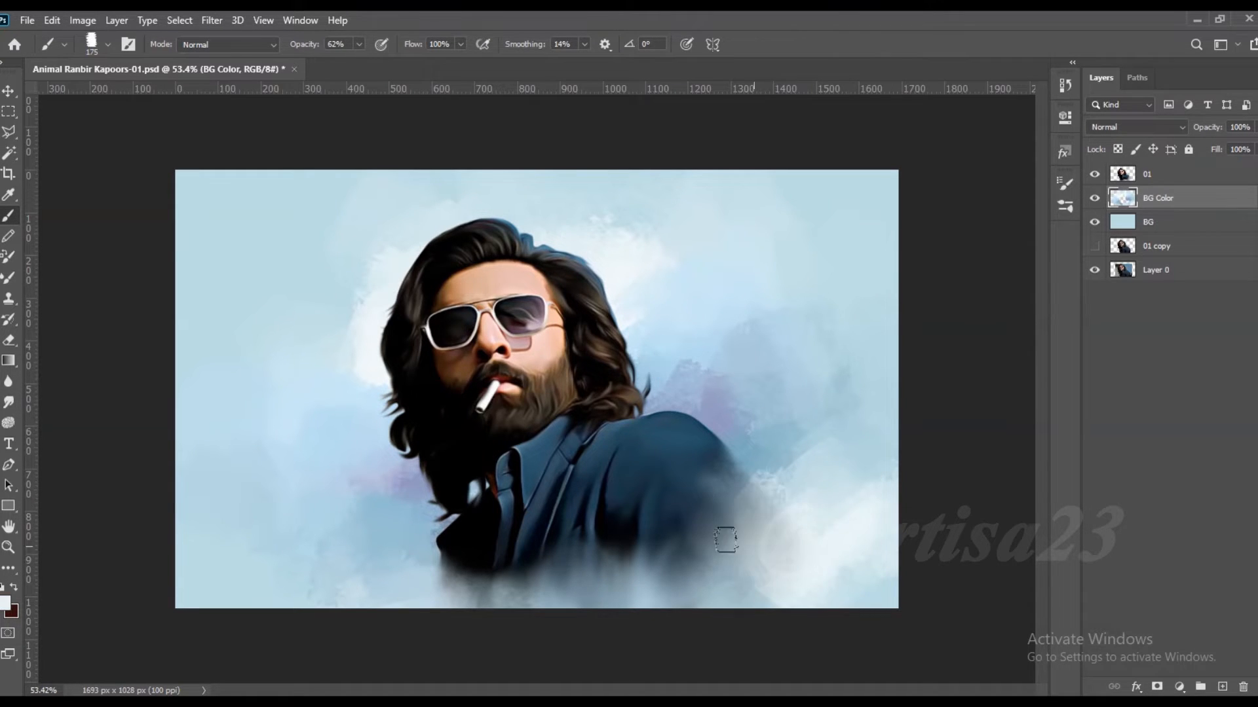
{"action": "left_click_drag", "start_coordinate": [569, 561], "coordinate": [437, 565]}
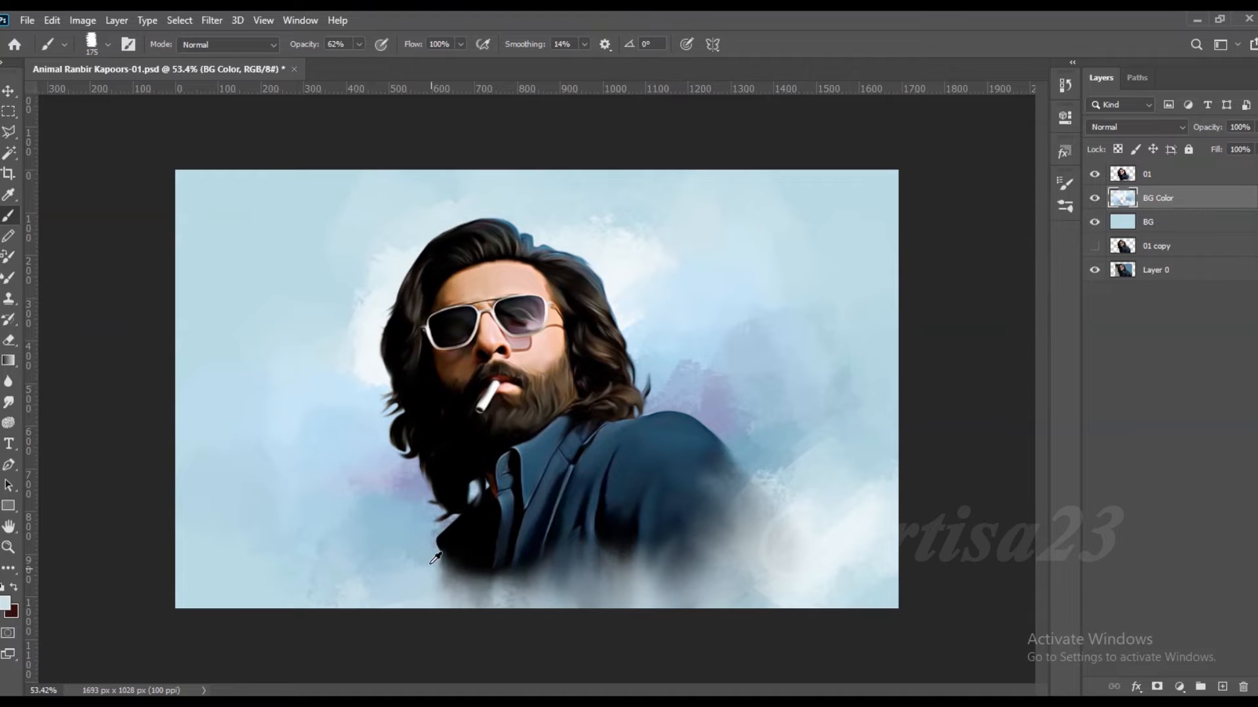
- Create a new layer above layer 01 and paint sampled blue-grey cloud strokes over the sleeve's faded lower part
{"action": "left_click", "coordinate": [1153, 174]}
{"action": "left_click", "coordinate": [1222, 687]}
{"action": "mouse_move", "coordinate": [754, 497]}
{"action": "left_mouse_down"}
{"action": "mouse_move", "coordinate": [744, 561]}
{"action": "mouse_move", "coordinate": [745, 515]}
{"action": "mouse_move", "coordinate": [727, 576]}
{"action": "left_mouse_up"}
{"action": "left_click", "coordinate": [840, 279], "text": "alt"}
{"action": "left_click", "coordinate": [722, 301], "text": "alt"}
{"action": "mouse_move", "coordinate": [753, 508]}
{"action": "left_mouse_down"}
{"action": "mouse_move", "coordinate": [725, 562]}
{"action": "mouse_move", "coordinate": [681, 580]}
{"action": "left_mouse_up"}
{"action": "left_click", "coordinate": [716, 537], "text": "alt"}
{"action": "mouse_move", "coordinate": [737, 484]}
{"action": "left_mouse_down"}
{"action": "mouse_move", "coordinate": [678, 560]}
{"action": "mouse_move", "coordinate": [577, 592]}
{"action": "left_mouse_up"}
{"action": "left_click_drag", "start_coordinate": [691, 508], "coordinate": [642, 560]}
- Extend the textured cloud strokes across the shirt's bottom toward its lower-left hem with sampled greys
{"action": "left_click", "coordinate": [698, 502], "text": "alt"}
{"action": "left_click", "coordinate": [665, 567], "text": "alt"}
{"action": "mouse_move", "coordinate": [741, 492]}
{"action": "left_mouse_down"}
{"action": "mouse_move", "coordinate": [684, 540]}
{"action": "mouse_move", "coordinate": [514, 594]}
{"action": "left_mouse_up"}
{"action": "left_click", "coordinate": [583, 587], "text": "alt"}
{"action": "left_click", "coordinate": [524, 579], "text": "alt"}
{"action": "left_click_drag", "start_coordinate": [551, 553], "coordinate": [514, 586]}
{"action": "left_click", "coordinate": [637, 545], "text": "alt"}
{"action": "mouse_move", "coordinate": [655, 517]}
{"action": "left_mouse_down"}
{"action": "mouse_move", "coordinate": [620, 532]}
{"action": "mouse_move", "coordinate": [685, 544]}
{"action": "left_mouse_up"}
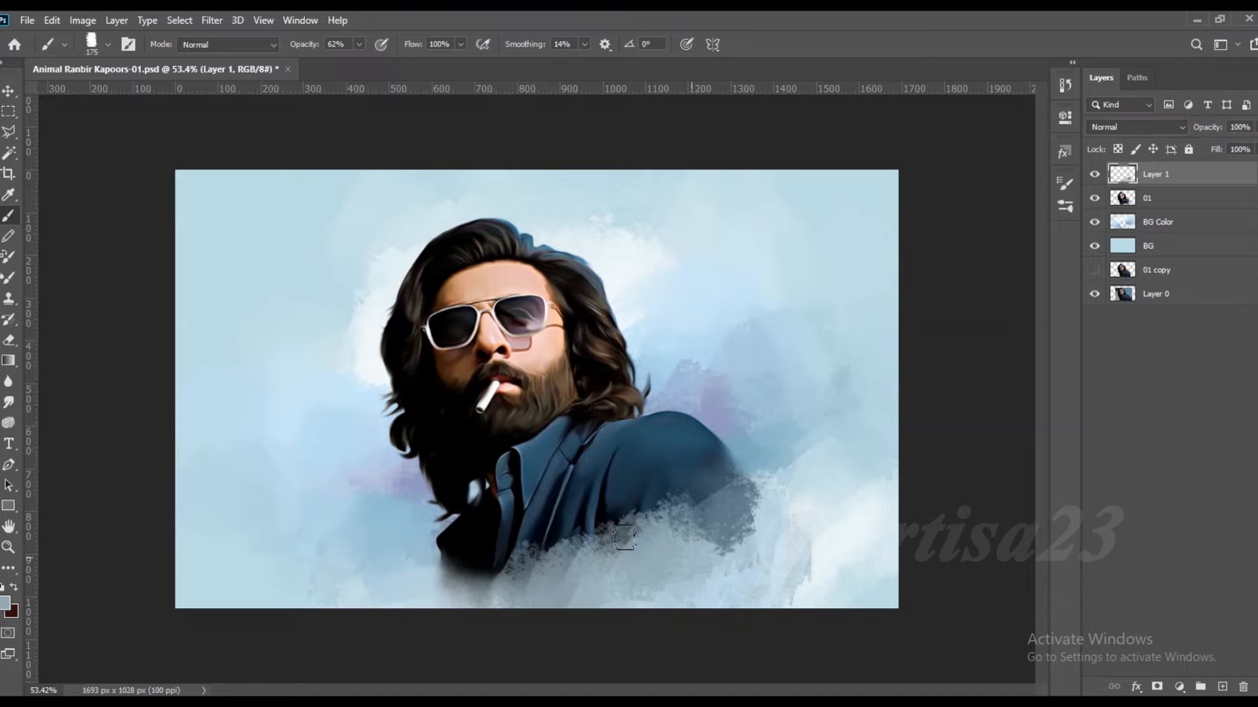
- Paint sampled dark tones over the shirt's lower-left hem and middle, reducing the brush size to 125
{"action": "left_click", "coordinate": [625, 549], "text": "alt"}
{"action": "left_click_drag", "start_coordinate": [527, 550], "coordinate": [481, 579]}
{"action": "left_click", "coordinate": [517, 547], "text": "alt"}
{"action": "left_click_drag", "start_coordinate": [570, 537], "coordinate": [553, 583]}
{"action": "key", "text": "bracketleft"}
{"action": "key", "text": "bracketleft"}
{"action": "left_click", "coordinate": [619, 504], "text": "alt"}
{"action": "mouse_move", "coordinate": [649, 508]}
{"action": "left_mouse_down"}
{"action": "mouse_move", "coordinate": [616, 524]}
{"action": "mouse_move", "coordinate": [668, 524]}
{"action": "mouse_move", "coordinate": [653, 566]}
{"action": "left_mouse_up"}
{"action": "left_click", "coordinate": [673, 498], "text": "alt"}
{"action": "left_click", "coordinate": [664, 518], "text": "alt"}
- Break up the sleeve's outer right edge with textured strokes in sampled blue-grey tones
{"action": "left_click", "coordinate": [713, 541], "text": "alt"}
{"action": "mouse_move", "coordinate": [760, 496]}
{"action": "left_mouse_down"}
{"action": "mouse_move", "coordinate": [773, 491]}
{"action": "mouse_move", "coordinate": [800, 528]}
{"action": "mouse_move", "coordinate": [808, 507]}
{"action": "mouse_move", "coordinate": [809, 549]}
{"action": "left_mouse_up"}
{"action": "left_click", "coordinate": [769, 490], "text": "alt"}
{"action": "left_click", "coordinate": [794, 514], "text": "alt"}
{"action": "left_click", "coordinate": [723, 541], "text": "alt"}
{"action": "mouse_move", "coordinate": [708, 545]}
{"action": "left_mouse_down"}
{"action": "mouse_move", "coordinate": [758, 543]}
{"action": "mouse_move", "coordinate": [765, 571]}
{"action": "left_mouse_up"}
- Blend sampled grey-blue strokes along the shirt's bottom hem and over the sleeve's lower right edge
{"action": "mouse_move", "coordinate": [616, 565]}
{"action": "left_mouse_down"}
{"action": "mouse_move", "coordinate": [645, 589]}
{"action": "mouse_move", "coordinate": [592, 566]}
{"action": "mouse_move", "coordinate": [501, 563]}
{"action": "mouse_move", "coordinate": [438, 580]}
{"action": "mouse_move", "coordinate": [488, 587]}
{"action": "mouse_move", "coordinate": [505, 552]}
{"action": "mouse_move", "coordinate": [514, 580]}
{"action": "left_mouse_up"}
{"action": "left_click", "coordinate": [655, 574], "text": "alt"}
{"action": "left_click", "coordinate": [682, 597], "text": "alt"}
{"action": "left_click", "coordinate": [471, 548], "text": "alt"}
{"action": "left_click", "coordinate": [724, 498], "text": "alt"}
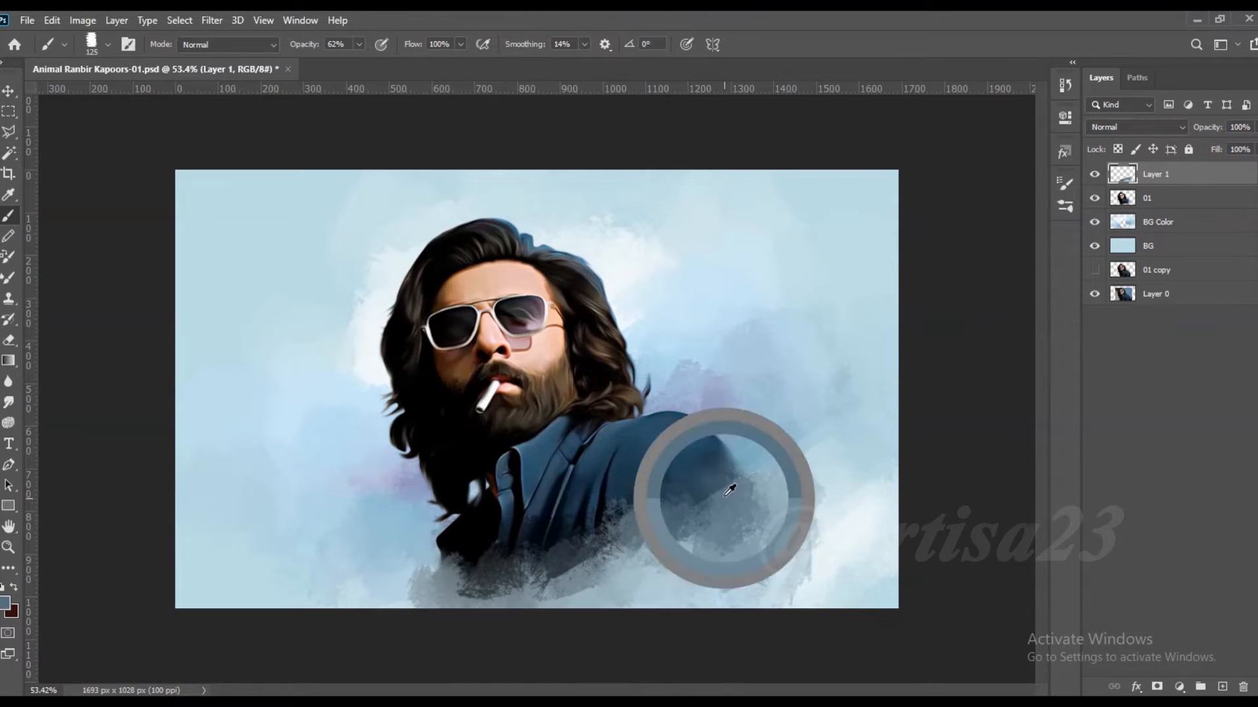
{"action": "left_click_drag", "start_coordinate": [753, 519], "coordinate": [763, 485]}
{"action": "left_click_drag", "start_coordinate": [634, 551], "coordinate": [633, 588]}
{"action": "left_click", "coordinate": [672, 541], "text": "alt"}
- Paint dark grey strokes at the shirt's lower-left corner and undo the last change
{"action": "left_click", "coordinate": [438, 565], "text": "alt"}
{"action": "mouse_move", "coordinate": [419, 576]}
{"action": "left_mouse_down"}
{"action": "mouse_move", "coordinate": [412, 596]}
{"action": "mouse_move", "coordinate": [427, 595]}
{"action": "mouse_move", "coordinate": [398, 595]}
{"action": "left_mouse_up"}
{"action": "left_click", "coordinate": [463, 567], "text": "alt"}
{"action": "left_click", "coordinate": [419, 595], "text": "alt"}
{"action": "key", "text": "ctrl+z"}
- Start a Pen path on layer 01 along the shirt's left edge and up to the collar
{"action": "scroll", "coordinate": [670, 490], "scroll_direction": "up", "scroll_amount": 2}
{"action": "scroll", "coordinate": [737, 460], "scroll_direction": "down", "scroll_amount": 1}
{"action": "left_click", "coordinate": [10, 464]}
{"action": "left_click", "coordinate": [1153, 198]}
{"action": "scroll", "coordinate": [492, 468], "scroll_direction": "up", "scroll_amount": 7}
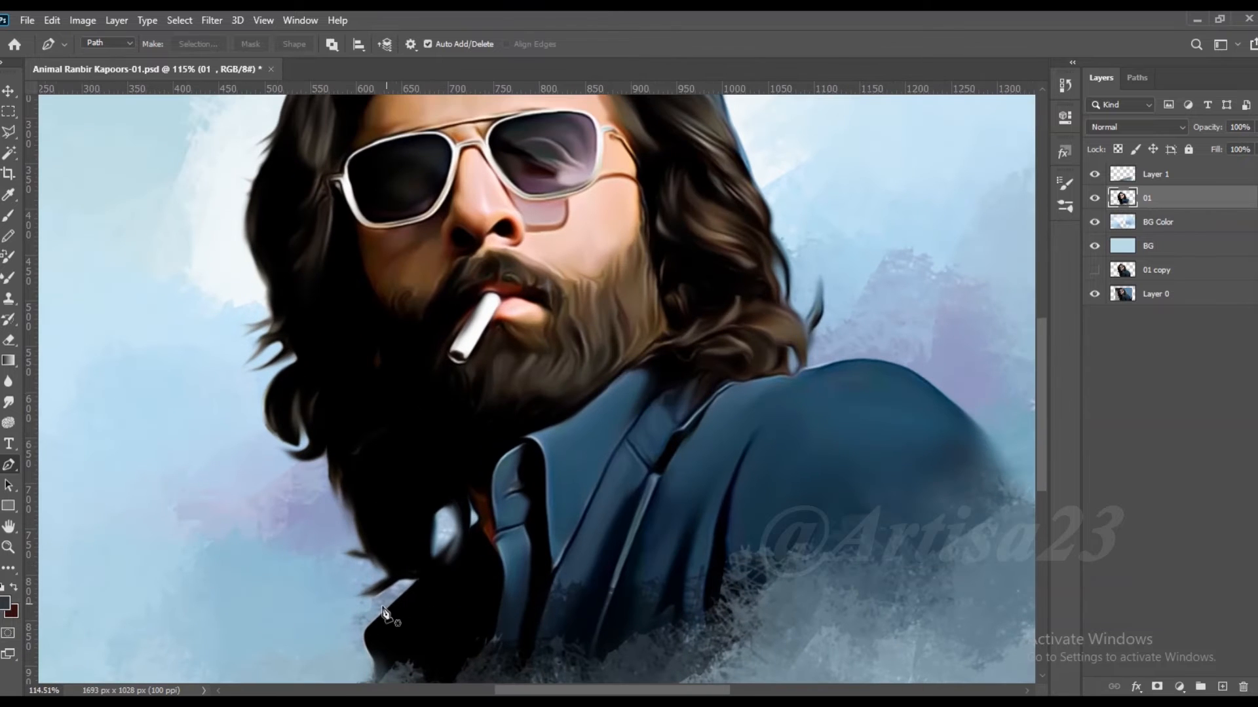
{"action": "left_click", "coordinate": [380, 606]}
{"action": "scroll", "coordinate": [486, 561], "scroll_direction": "up", "scroll_amount": 3}
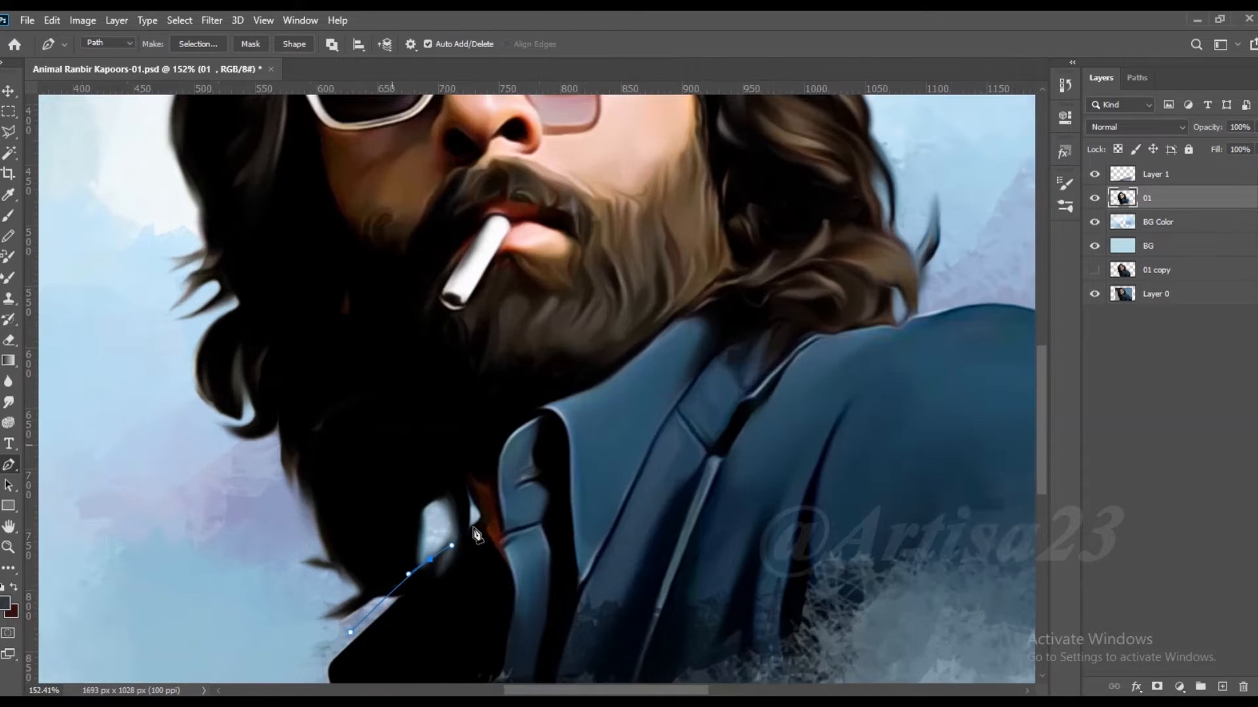
{"action": "left_click", "coordinate": [504, 536]}
{"action": "scroll", "coordinate": [499, 485], "scroll_direction": "up", "scroll_amount": 2}
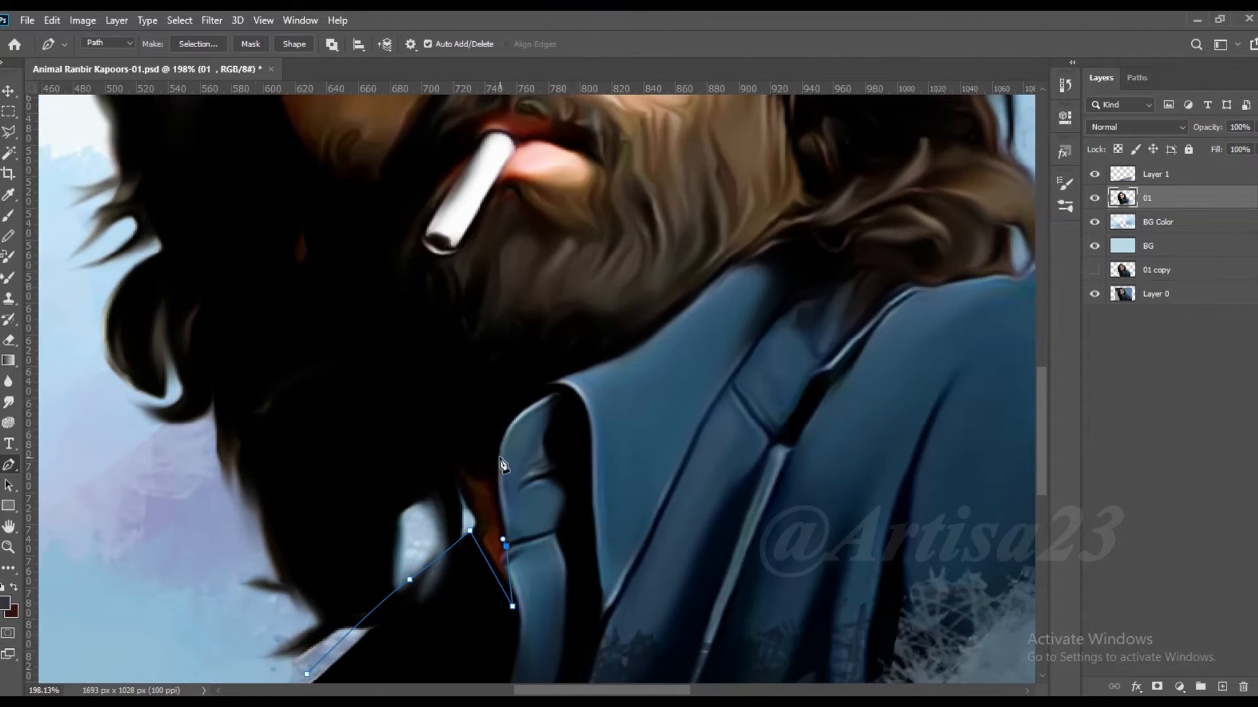
- Continue the path along the collar, below the beard and hair, and over the shoulder
{"action": "left_click", "coordinate": [739, 263]}
{"action": "left_click_drag", "start_coordinate": [804, 257], "coordinate": [656, 365]}
{"action": "left_click", "coordinate": [636, 359]}
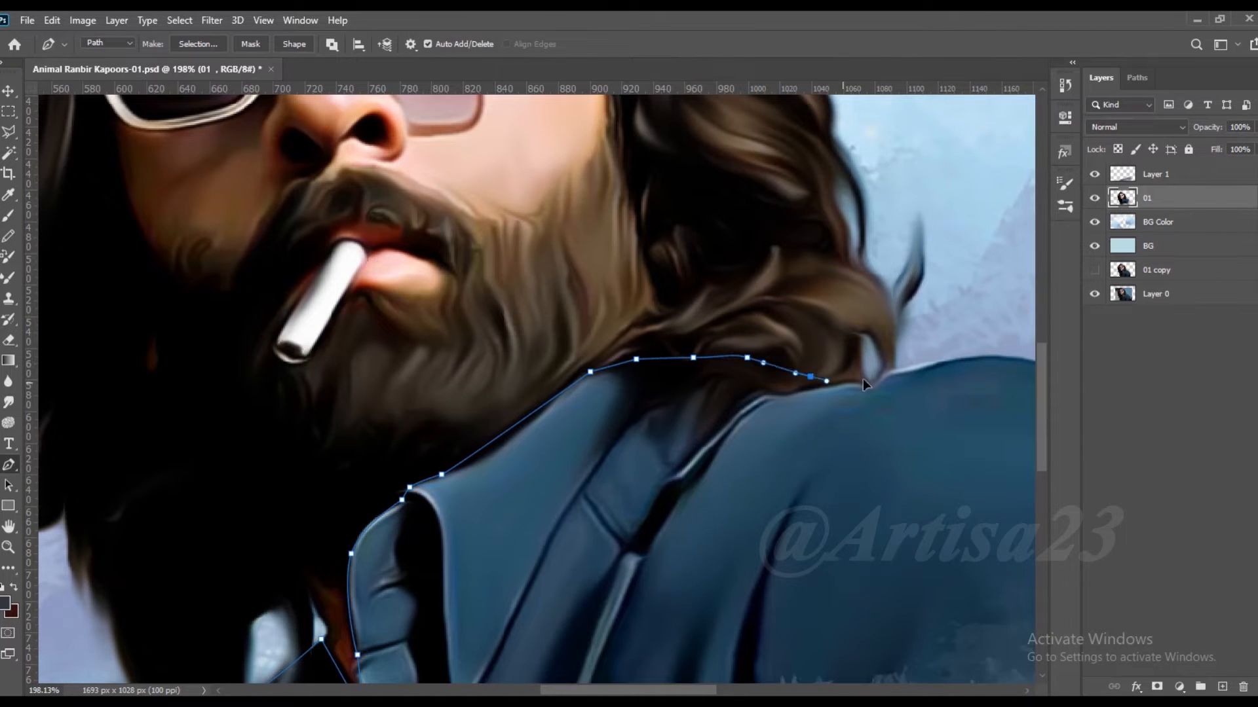
{"action": "left_click", "coordinate": [946, 345]}
- Close the path around the sleeve and below the shirt, and convert it to a selection
{"action": "scroll", "coordinate": [940, 367], "scroll_direction": "down", "scroll_amount": 4}
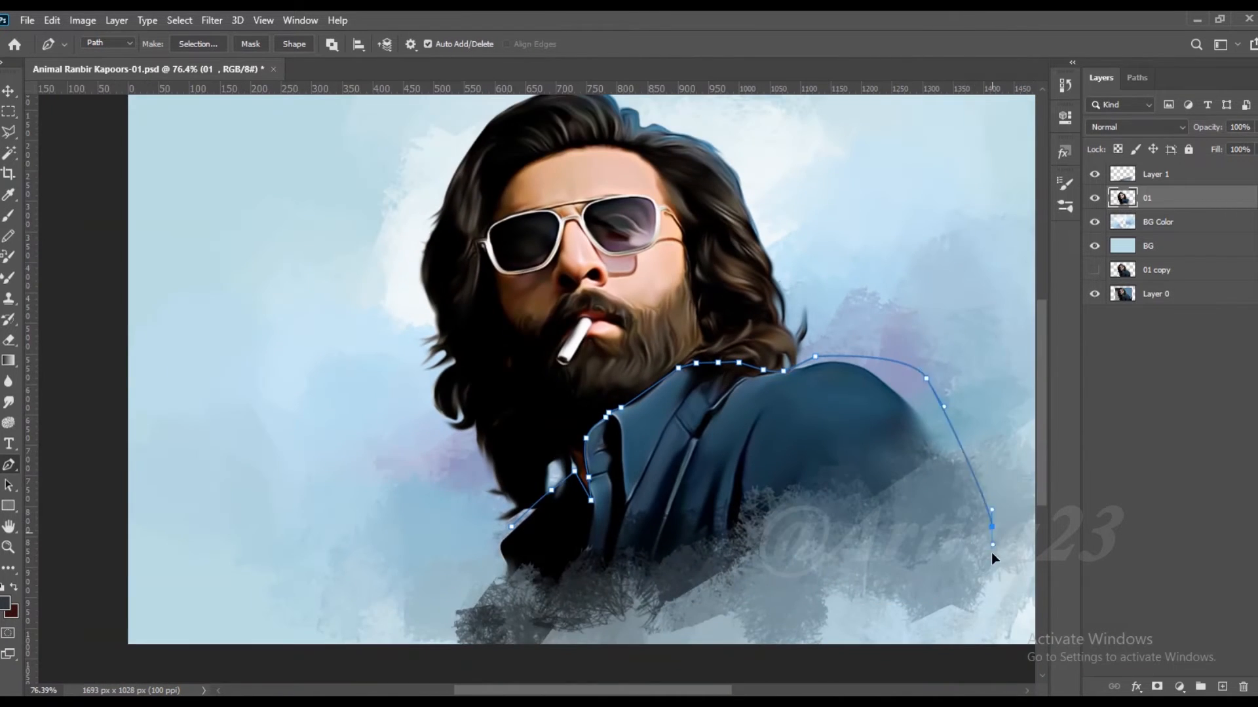
{"action": "scroll", "coordinate": [991, 547], "scroll_direction": "down", "scroll_amount": 3}
{"action": "left_click_drag", "start_coordinate": [797, 537], "coordinate": [795, 561]}
{"action": "left_click_drag", "start_coordinate": [693, 597], "coordinate": [671, 601]}
{"action": "left_click_drag", "start_coordinate": [408, 628], "coordinate": [390, 640]}
{"action": "left_click_drag", "start_coordinate": [383, 592], "coordinate": [386, 579]}
{"action": "right_click", "coordinate": [603, 490]}
{"action": "left_click", "coordinate": [706, 195]}
{"action": "left_click", "coordinate": [730, 191]}
{"action": "left_click", "coordinate": [83, 21]}
{"action": "mouse_move", "coordinate": [108, 64]}
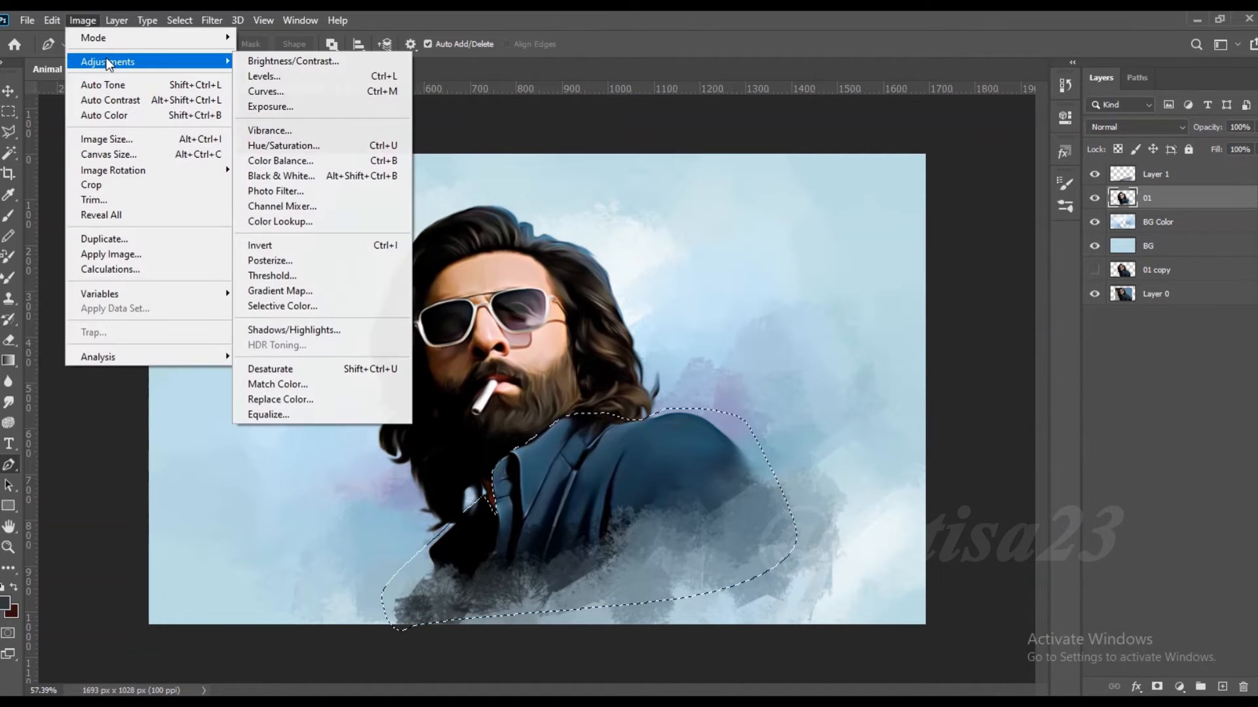
{"action": "left_click", "coordinate": [280, 132]}
{"action": "left_click", "coordinate": [891, 186]}
- Brighten the selected shirt on layer 01 with a Curves adjustment, save the document and clear the selection
{"action": "left_click", "coordinate": [83, 21]}
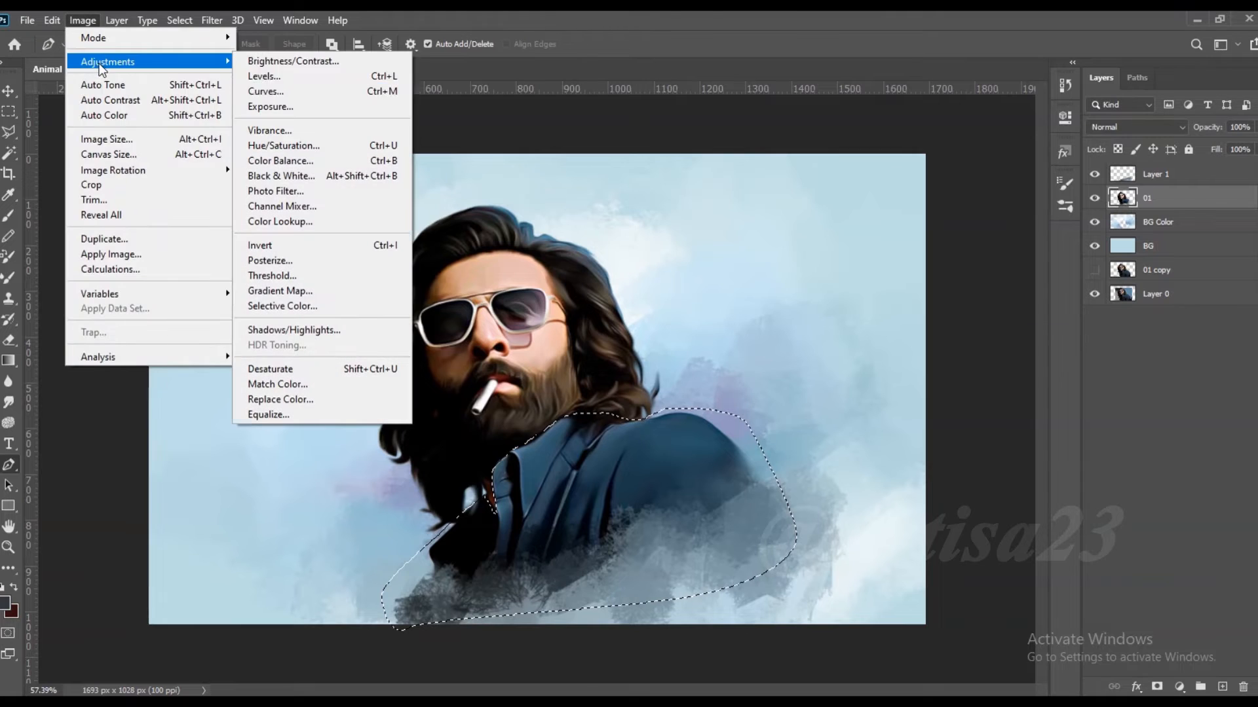
{"action": "left_click", "coordinate": [265, 91]}
{"action": "left_click_drag", "start_coordinate": [886, 436], "coordinate": [863, 413]}
{"action": "left_click", "coordinate": [1206, 309]}
{"action": "key", "text": "ctrl+s"}
{"action": "key", "text": "ctrl+d"}
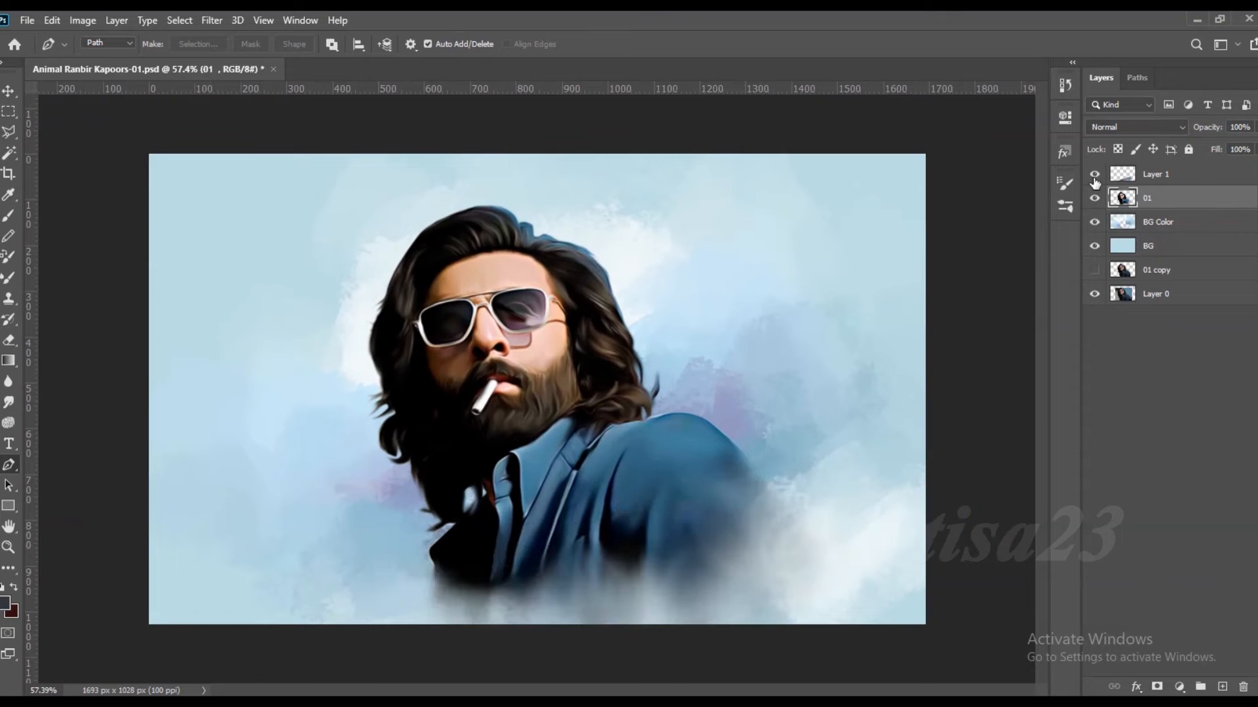
- Repaint the dark strokes over the lower shirt and sleeve on Layer 1 with sampled brighter shirt blues
{"action": "left_click", "coordinate": [1198, 176]}
{"action": "key", "text": "b"}
{"action": "scroll", "coordinate": [647, 562], "scroll_direction": "up", "scroll_amount": 2}
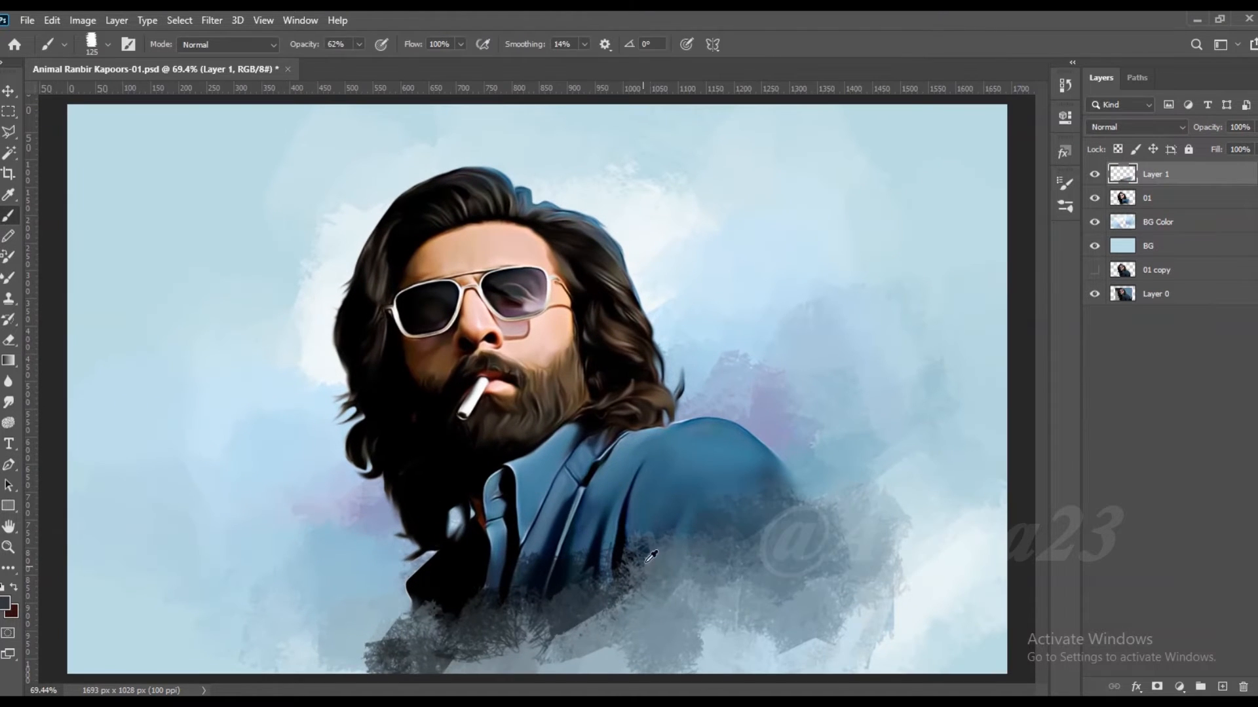
{"action": "scroll", "coordinate": [647, 506], "scroll_direction": "down", "scroll_amount": 2}
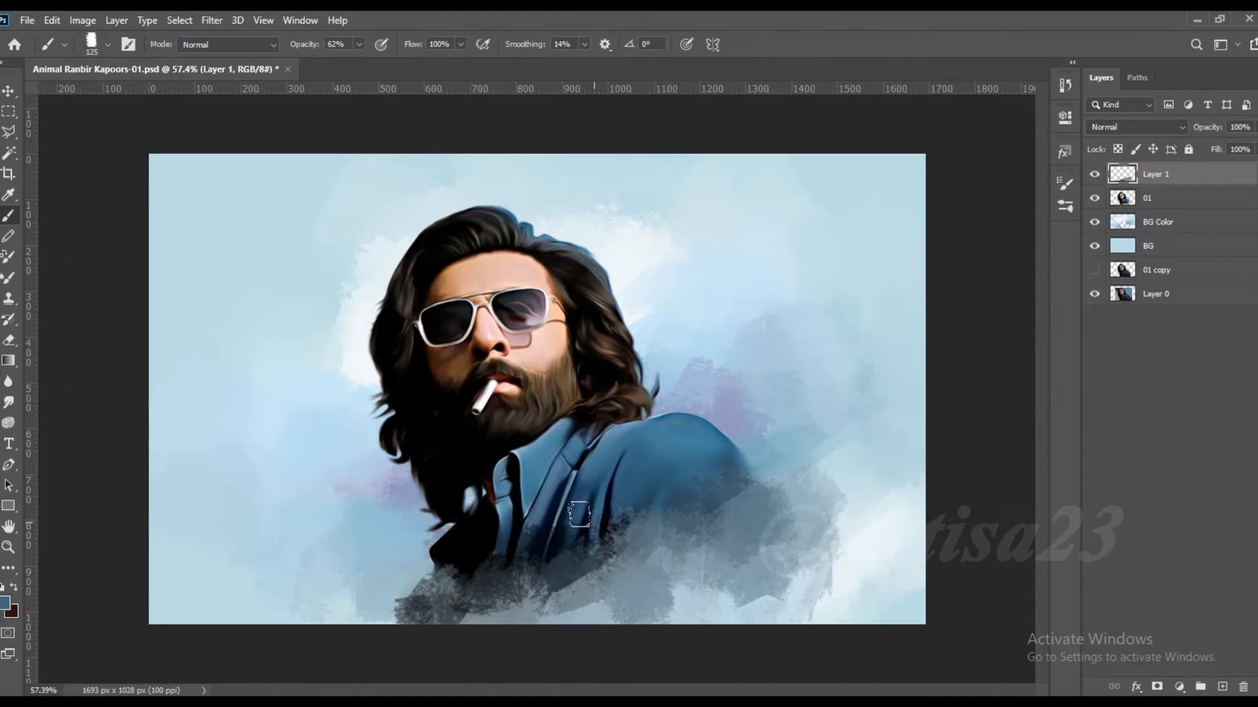
{"action": "key", "text": "bracketleft"}
{"action": "key", "text": "bracketleft"}
{"action": "left_click", "coordinate": [540, 522], "text": "alt"}
{"action": "mouse_move", "coordinate": [539, 528]}
{"action": "left_mouse_down"}
{"action": "mouse_move", "coordinate": [544, 565]}
{"action": "mouse_move", "coordinate": [663, 539]}
{"action": "mouse_move", "coordinate": [744, 503]}
{"action": "mouse_move", "coordinate": [724, 546]}
{"action": "left_mouse_up"}
{"action": "left_click", "coordinate": [611, 549], "text": "alt"}
{"action": "left_click", "coordinate": [577, 563], "text": "alt"}
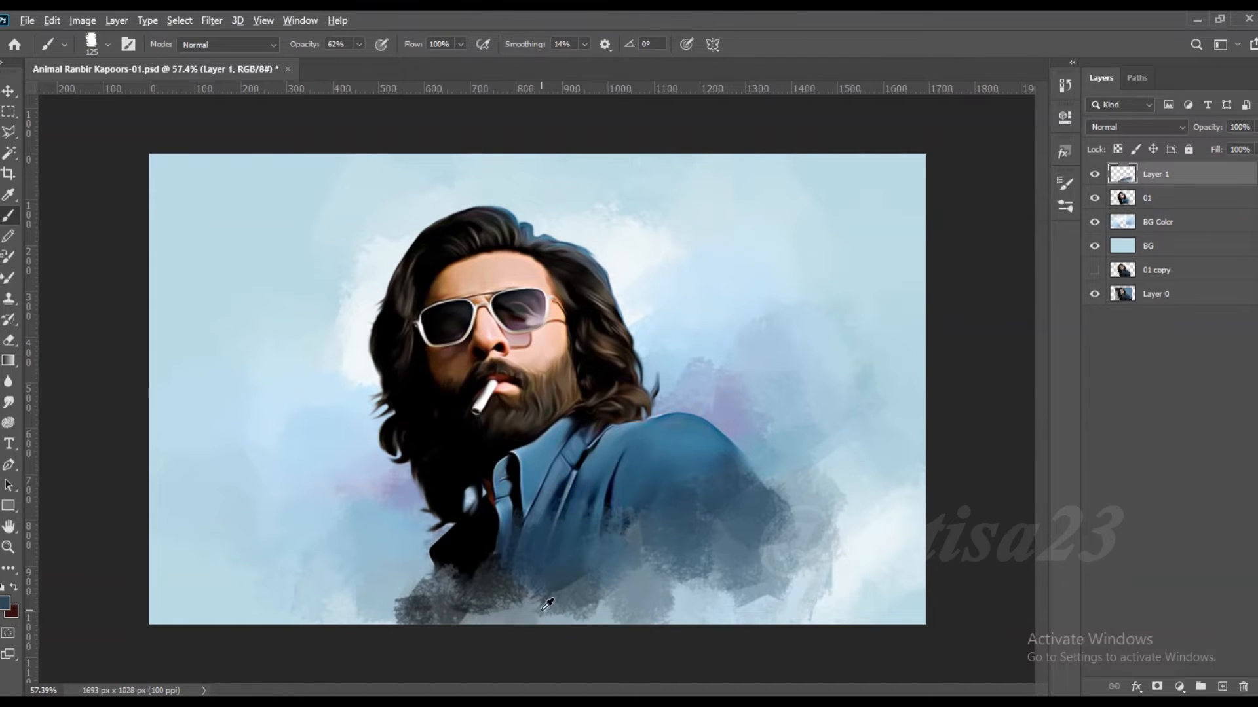
- Cover the dark patches at the shirt's lower-left corner, bottom hem and right side with sampled pale cloud tones
{"action": "left_click", "coordinate": [374, 568], "text": "alt"}
{"action": "left_click_drag", "start_coordinate": [407, 602], "coordinate": [490, 606]}
{"action": "left_click", "coordinate": [674, 572], "text": "alt"}
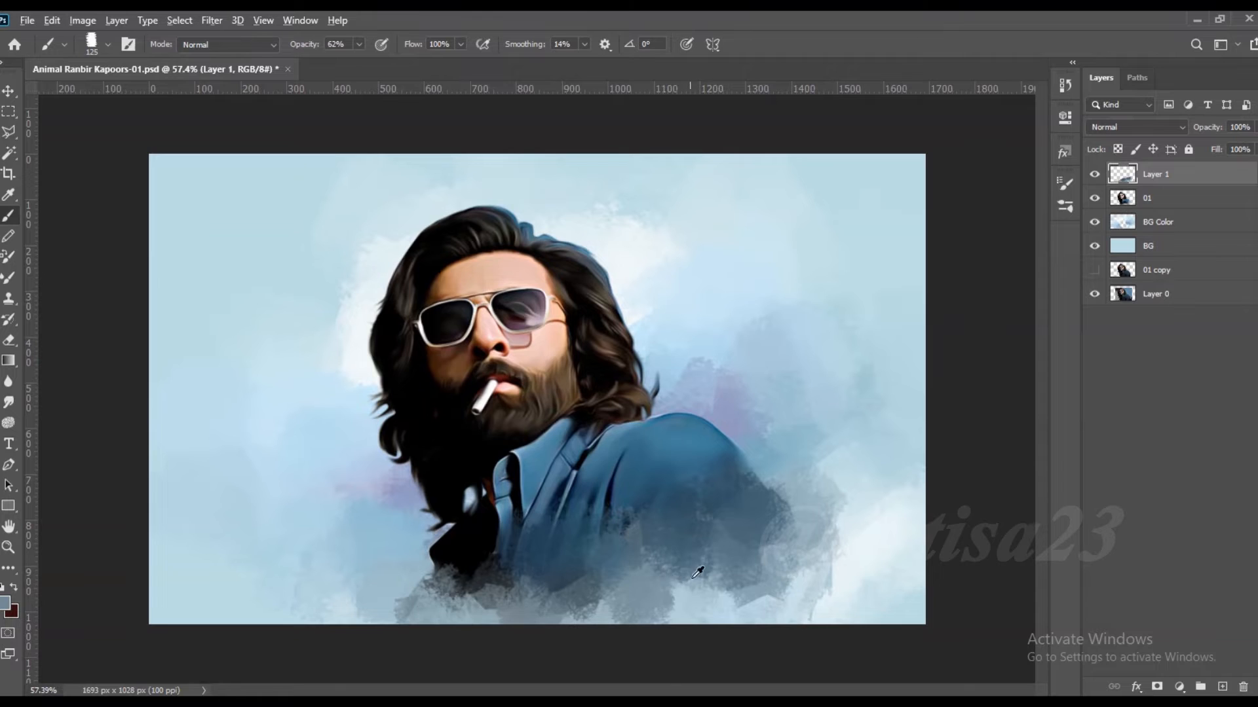
{"action": "left_click_drag", "start_coordinate": [707, 578], "coordinate": [668, 609]}
{"action": "left_click", "coordinate": [746, 580], "text": "alt"}
{"action": "left_click_drag", "start_coordinate": [753, 575], "coordinate": [788, 585]}
{"action": "left_click", "coordinate": [827, 553], "text": "alt"}
{"action": "left_click", "coordinate": [837, 525], "text": "alt"}
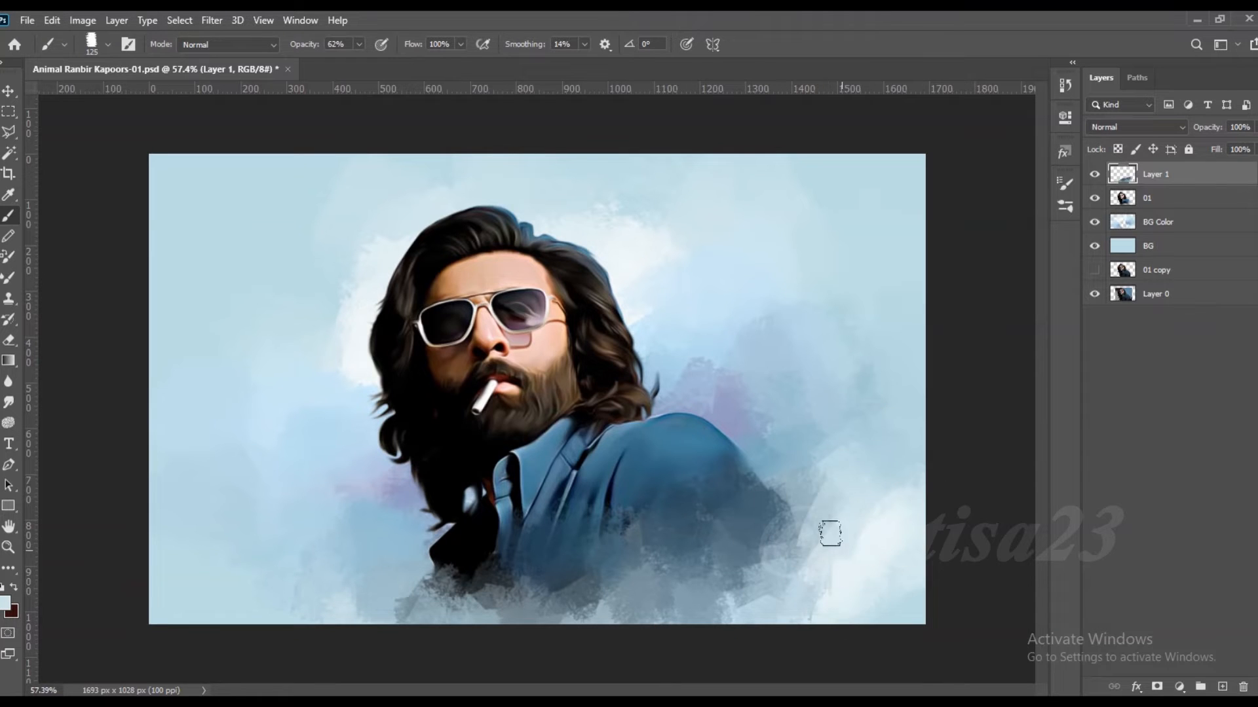
- Paint over the sleeve edge and the shirt's lower hem on Layer 1 with sampled blue-grey and pale cloud tones
{"action": "scroll", "coordinate": [799, 548], "scroll_direction": "down", "scroll_amount": 3}
{"action": "left_click", "coordinate": [435, 507], "text": "alt"}
{"action": "left_click_drag", "start_coordinate": [714, 517], "coordinate": [731, 539]}
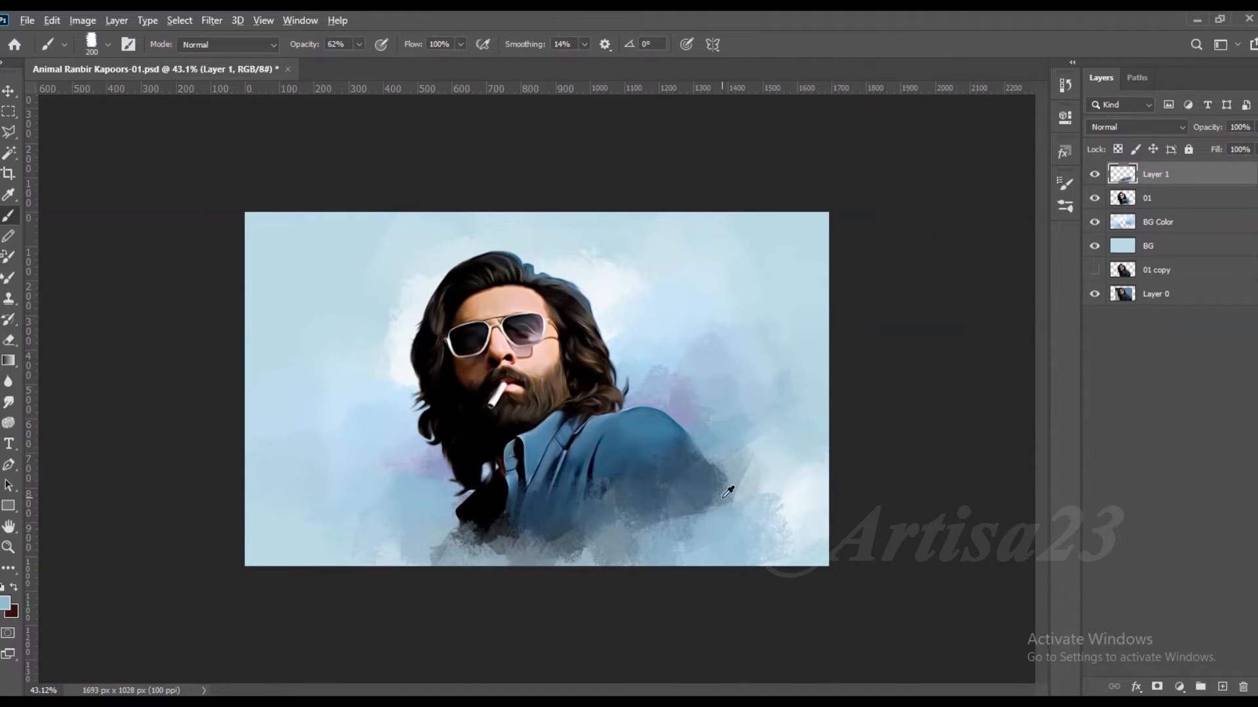
{"action": "left_click", "coordinate": [718, 515], "text": "alt"}
{"action": "mouse_move", "coordinate": [703, 467]}
{"action": "left_mouse_down"}
{"action": "mouse_move", "coordinate": [724, 436]}
{"action": "mouse_move", "coordinate": [707, 513]}
{"action": "mouse_move", "coordinate": [656, 499]}
{"action": "mouse_move", "coordinate": [650, 543]}
{"action": "mouse_move", "coordinate": [604, 551]}
{"action": "mouse_move", "coordinate": [573, 527]}
{"action": "mouse_move", "coordinate": [559, 543]}
{"action": "mouse_move", "coordinate": [548, 504]}
{"action": "mouse_move", "coordinate": [519, 546]}
{"action": "mouse_move", "coordinate": [470, 548]}
{"action": "mouse_move", "coordinate": [577, 567]}
{"action": "mouse_move", "coordinate": [427, 554]}
{"action": "left_mouse_up"}
{"action": "left_click", "coordinate": [649, 544], "text": "alt"}
{"action": "left_click", "coordinate": [556, 532], "text": "alt"}
{"action": "left_click", "coordinate": [494, 544], "text": "alt"}
{"action": "left_click", "coordinate": [554, 538], "text": "alt"}
{"action": "left_click", "coordinate": [448, 544], "text": "alt"}
{"action": "mouse_move", "coordinate": [743, 466]}
{"action": "left_mouse_down"}
{"action": "mouse_move", "coordinate": [781, 431]}
{"action": "mouse_move", "coordinate": [704, 534]}
{"action": "mouse_move", "coordinate": [724, 544]}
{"action": "mouse_move", "coordinate": [647, 556]}
{"action": "left_mouse_up"}
- Paint sampled violet strokes into the background beside the lower-left hair and undo the last strokes
{"action": "left_click", "coordinate": [790, 488], "text": "alt"}
{"action": "left_click", "coordinate": [443, 468], "text": "alt"}
{"action": "left_click_drag", "start_coordinate": [400, 450], "coordinate": [393, 493]}
{"action": "left_click", "coordinate": [385, 410], "text": "alt"}
{"action": "left_click_drag", "start_coordinate": [397, 410], "coordinate": [448, 432]}
{"action": "left_click", "coordinate": [397, 468], "text": "alt"}
{"action": "mouse_move", "coordinate": [371, 465]}
{"action": "left_mouse_down"}
{"action": "mouse_move", "coordinate": [356, 486]}
{"action": "mouse_move", "coordinate": [372, 518]}
{"action": "left_mouse_up"}
{"action": "key", "text": "ctrl+z"}
{"action": "key", "text": "ctrl+z"}
{"action": "key", "text": "ctrl+z"}
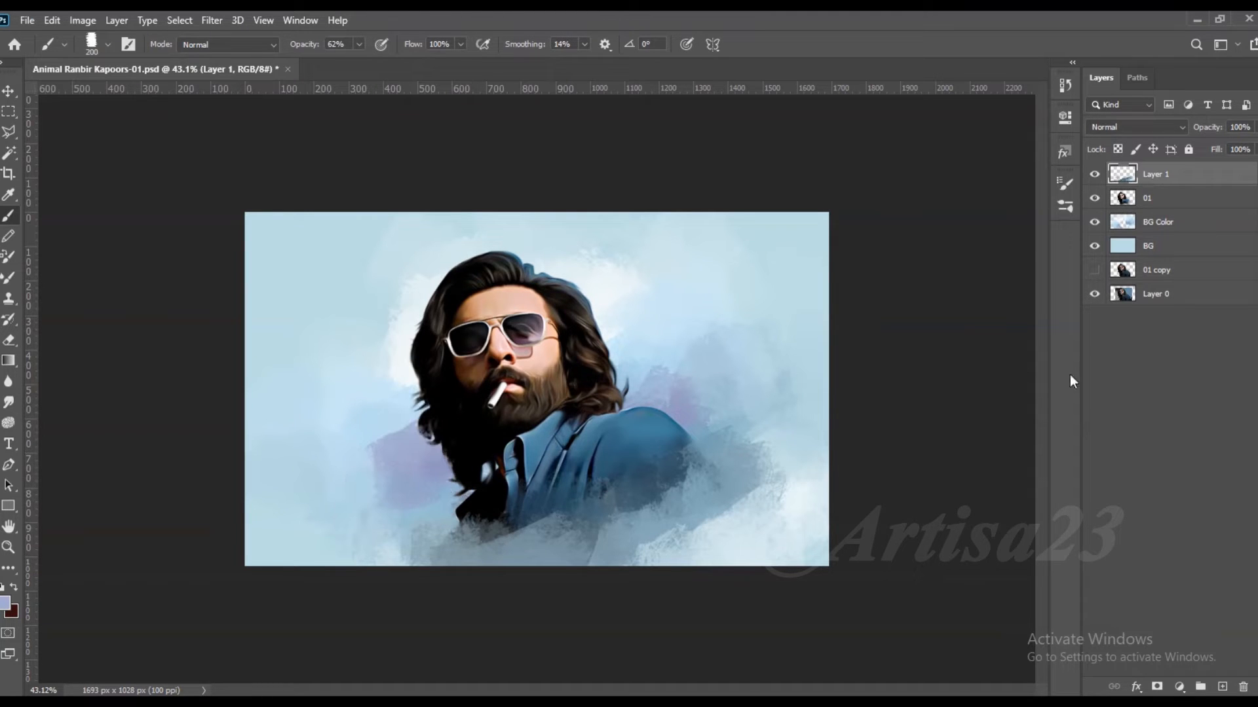
- Brush sampled cloud blue over the lower-left background on the BG Color layer
{"action": "left_click", "coordinate": [1234, 228]}
{"action": "left_click", "coordinate": [401, 529], "text": "alt"}
{"action": "left_click_drag", "start_coordinate": [401, 532], "coordinate": [368, 547]}
{"action": "left_click", "coordinate": [772, 479], "text": "alt"}
{"action": "left_click", "coordinate": [798, 502], "text": "alt"}
- Blend the clouds beside the sleeve and across the lower shirt on Layer 1 with sampled blue-grey tones
{"action": "left_click", "coordinate": [1155, 179]}
{"action": "mouse_move", "coordinate": [775, 488]}
{"action": "left_mouse_down"}
{"action": "mouse_move", "coordinate": [709, 546]}
{"action": "mouse_move", "coordinate": [683, 547]}
{"action": "left_mouse_up"}
{"action": "left_click", "coordinate": [682, 529], "text": "alt"}
{"action": "left_click", "coordinate": [750, 474], "text": "alt"}
{"action": "mouse_move", "coordinate": [750, 505]}
{"action": "left_mouse_down"}
{"action": "mouse_move", "coordinate": [812, 474]}
{"action": "mouse_move", "coordinate": [773, 517]}
{"action": "mouse_move", "coordinate": [721, 524]}
{"action": "mouse_move", "coordinate": [757, 524]}
{"action": "left_mouse_up"}
{"action": "left_click", "coordinate": [816, 274], "text": "alt"}
{"action": "left_click", "coordinate": [673, 300], "text": "alt"}
{"action": "left_click", "coordinate": [751, 508], "text": "alt"}
{"action": "left_click", "coordinate": [781, 515], "text": "alt"}
{"action": "left_click", "coordinate": [709, 495], "text": "alt"}
{"action": "mouse_move", "coordinate": [681, 510]}
{"action": "left_mouse_down"}
{"action": "mouse_move", "coordinate": [728, 479]}
{"action": "mouse_move", "coordinate": [651, 509]}
{"action": "mouse_move", "coordinate": [657, 486]}
{"action": "mouse_move", "coordinate": [648, 501]}
{"action": "mouse_move", "coordinate": [684, 546]}
{"action": "mouse_move", "coordinate": [470, 540]}
{"action": "mouse_move", "coordinate": [421, 551]}
{"action": "left_mouse_up"}
- Work sampled shirt blues and greys into the textured transition from the sleeve to the shirt's lower-left hem
{"action": "left_click", "coordinate": [681, 462], "text": "alt"}
{"action": "left_click", "coordinate": [673, 483], "text": "alt"}
{"action": "left_click", "coordinate": [621, 490], "text": "alt"}
{"action": "left_click", "coordinate": [651, 509], "text": "alt"}
{"action": "left_click", "coordinate": [693, 546], "text": "alt"}
{"action": "left_click", "coordinate": [654, 545], "text": "alt"}
{"action": "left_click", "coordinate": [552, 528], "text": "alt"}
{"action": "left_click", "coordinate": [518, 539], "text": "alt"}
{"action": "left_click", "coordinate": [493, 528], "text": "alt"}
{"action": "left_click", "coordinate": [511, 526], "text": "alt"}
{"action": "left_click", "coordinate": [475, 542], "text": "alt"}
{"action": "left_click", "coordinate": [411, 539], "text": "alt"}
- Extend sampled darker blue cloud strokes from the sleeve into the background right of the shoulder
{"action": "left_click", "coordinate": [746, 516], "text": "alt"}
{"action": "left_click_drag", "start_coordinate": [750, 491], "coordinate": [781, 529]}
{"action": "left_click", "coordinate": [677, 452], "text": "alt"}
{"action": "mouse_move", "coordinate": [705, 490]}
{"action": "left_mouse_down"}
{"action": "mouse_move", "coordinate": [671, 435]}
{"action": "mouse_move", "coordinate": [778, 492]}
{"action": "left_mouse_up"}
{"action": "key", "text": "ctrl+z"}
{"action": "left_click", "coordinate": [719, 463], "text": "alt"}
{"action": "left_click", "coordinate": [772, 440], "text": "alt"}
{"action": "left_click_drag", "start_coordinate": [769, 443], "coordinate": [770, 466]}
{"action": "mouse_move", "coordinate": [692, 419]}
{"action": "left_mouse_down"}
{"action": "mouse_move", "coordinate": [718, 452]}
{"action": "mouse_move", "coordinate": [738, 422]}
{"action": "mouse_move", "coordinate": [776, 427]}
{"action": "mouse_move", "coordinate": [778, 460]}
{"action": "mouse_move", "coordinate": [797, 468]}
{"action": "mouse_move", "coordinate": [765, 490]}
{"action": "mouse_move", "coordinate": [753, 426]}
{"action": "mouse_move", "coordinate": [723, 502]}
{"action": "left_mouse_up"}
- Blend sampled violet and blue strokes above the shoulder and around the sleeve's outer edge
{"action": "left_click", "coordinate": [688, 410], "text": "alt"}
{"action": "left_click", "coordinate": [738, 414], "text": "alt"}
{"action": "left_click", "coordinate": [758, 445], "text": "alt"}
{"action": "left_click", "coordinate": [790, 464], "text": "alt"}
{"action": "left_click", "coordinate": [681, 452], "text": "alt"}
{"action": "left_click", "coordinate": [733, 434], "text": "alt"}
{"action": "left_click", "coordinate": [750, 401], "text": "alt"}
{"action": "left_click_drag", "start_coordinate": [759, 409], "coordinate": [728, 442]}
{"action": "left_click_drag", "start_coordinate": [703, 398], "coordinate": [718, 448]}
{"action": "left_click", "coordinate": [739, 469], "text": "alt"}
{"action": "left_click_drag", "start_coordinate": [752, 502], "coordinate": [718, 524]}
{"action": "left_click", "coordinate": [747, 518], "text": "alt"}
{"action": "scroll", "coordinate": [773, 485], "scroll_direction": "up", "scroll_amount": 1}
{"action": "left_click", "coordinate": [823, 472], "text": "alt"}
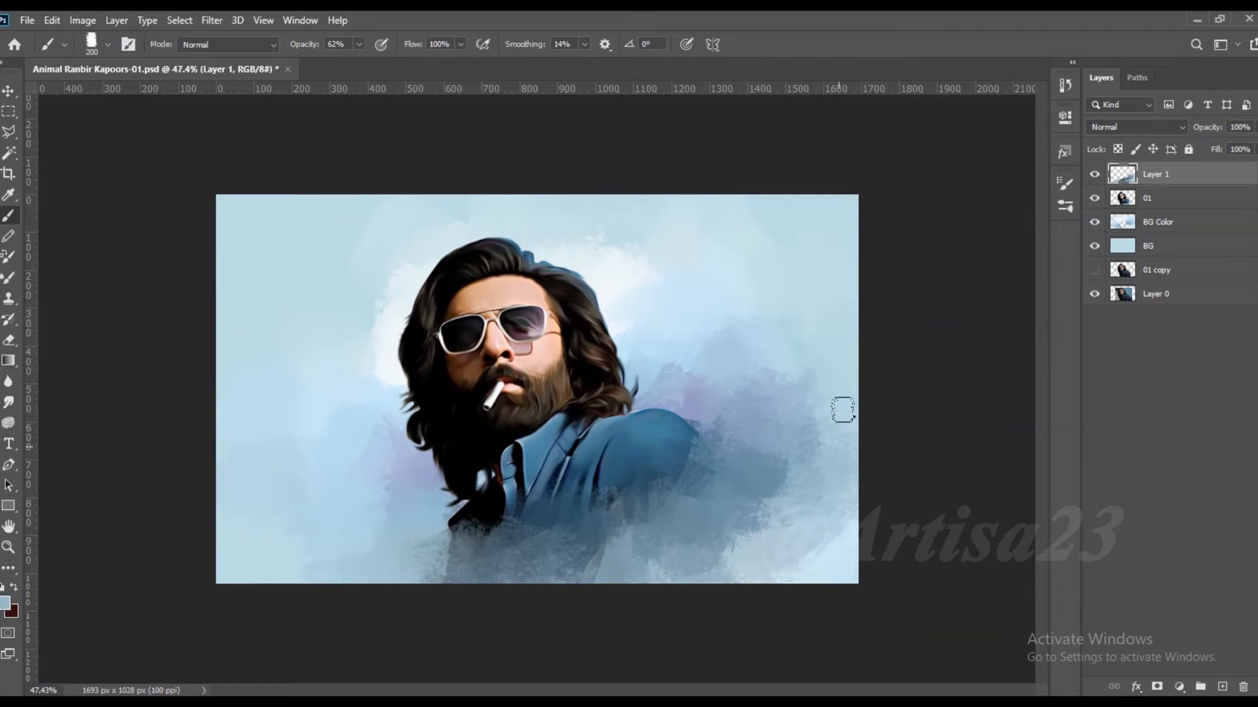
- Spread sampled pale cloud tones into the sky above the right side of the hair and beyond its left side
{"action": "scroll", "coordinate": [839, 402], "scroll_direction": "up", "scroll_amount": 2}
{"action": "left_click_drag", "start_coordinate": [649, 224], "coordinate": [664, 237]}
{"action": "left_click", "coordinate": [595, 180], "text": "alt"}
{"action": "mouse_move", "coordinate": [603, 197]}
{"action": "left_mouse_down"}
{"action": "mouse_move", "coordinate": [586, 163]}
{"action": "mouse_move", "coordinate": [688, 217]}
{"action": "left_mouse_up"}
{"action": "left_click", "coordinate": [329, 258], "text": "alt"}
{"action": "left_click_drag", "start_coordinate": [301, 247], "coordinate": [287, 312]}
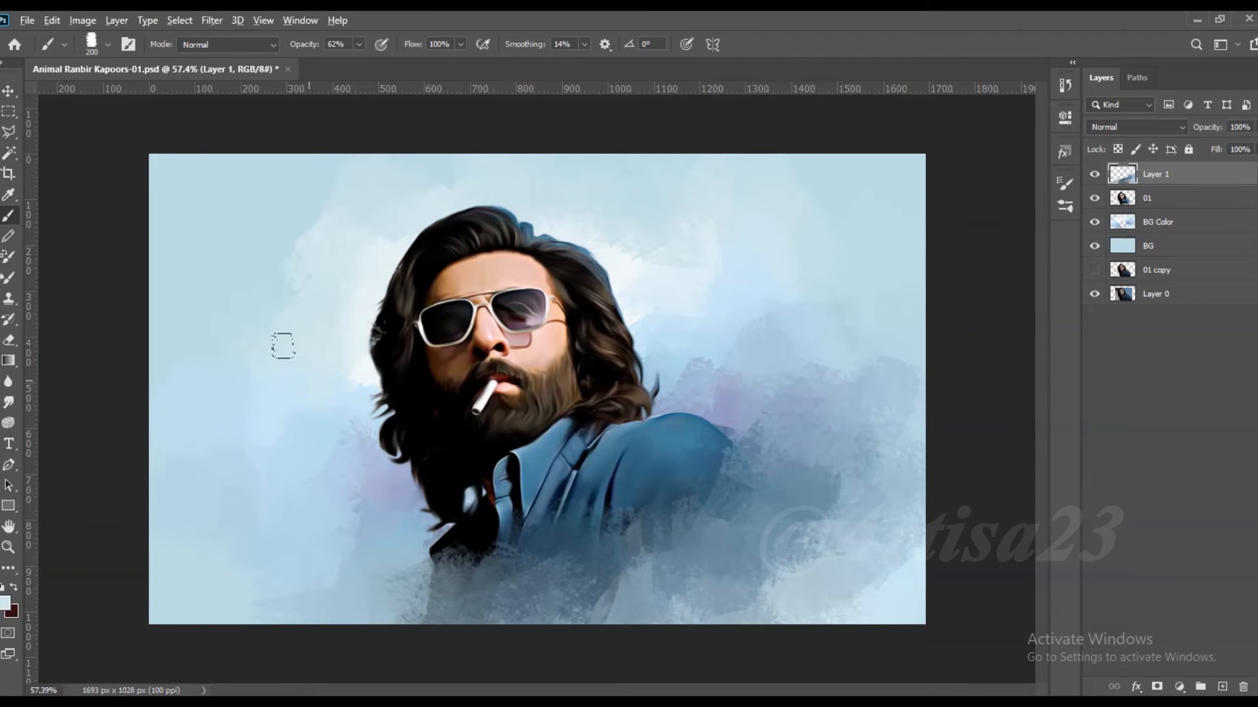
- Touch up the background on the BG Color layer with sampled blue tones at brush size 150 and save the document
{"action": "left_click", "coordinate": [1197, 206]}
{"action": "left_click", "coordinate": [1148, 224]}
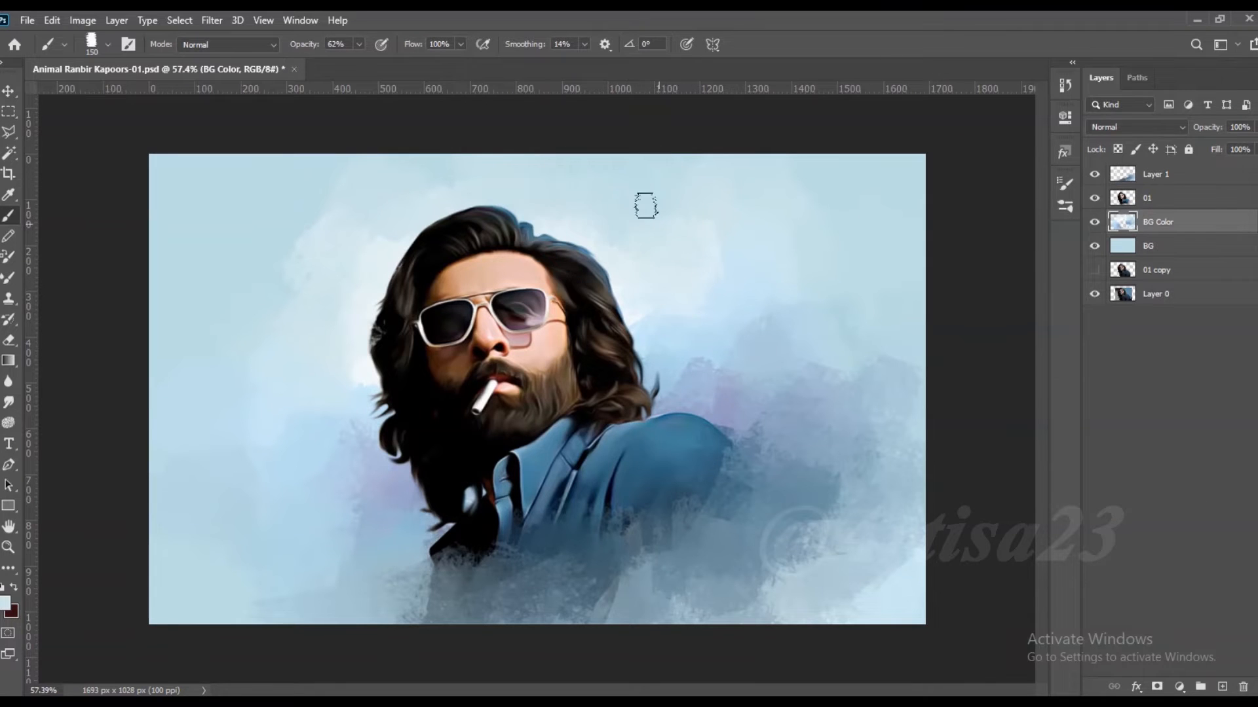
{"action": "scroll", "coordinate": [536, 390], "scroll_direction": "down", "scroll_amount": 2}
{"action": "left_click", "coordinate": [288, 399], "text": "alt"}
{"action": "left_click", "coordinate": [808, 508], "text": "alt"}
{"action": "scroll", "coordinate": [696, 302], "scroll_direction": "up", "scroll_amount": 4}
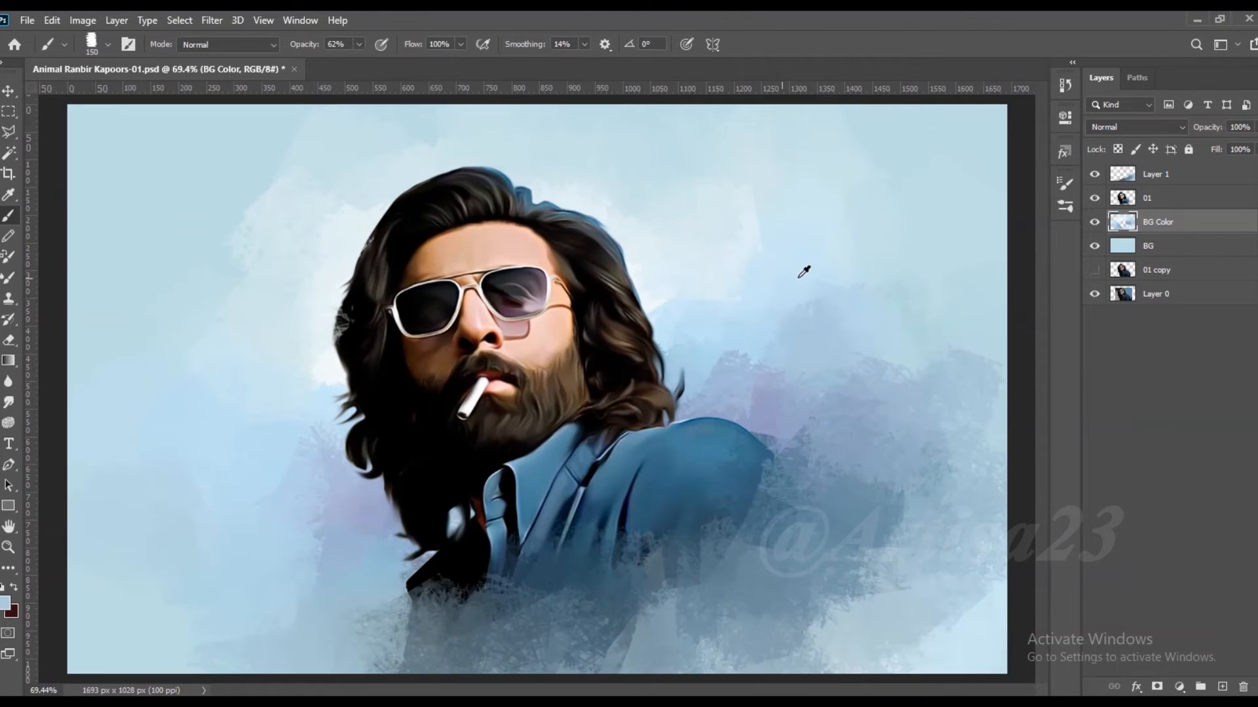
{"action": "left_click", "coordinate": [1144, 178]}
{"action": "scroll", "coordinate": [503, 311], "scroll_direction": "up", "scroll_amount": 2}
{"action": "key", "text": "ctrl+s"}
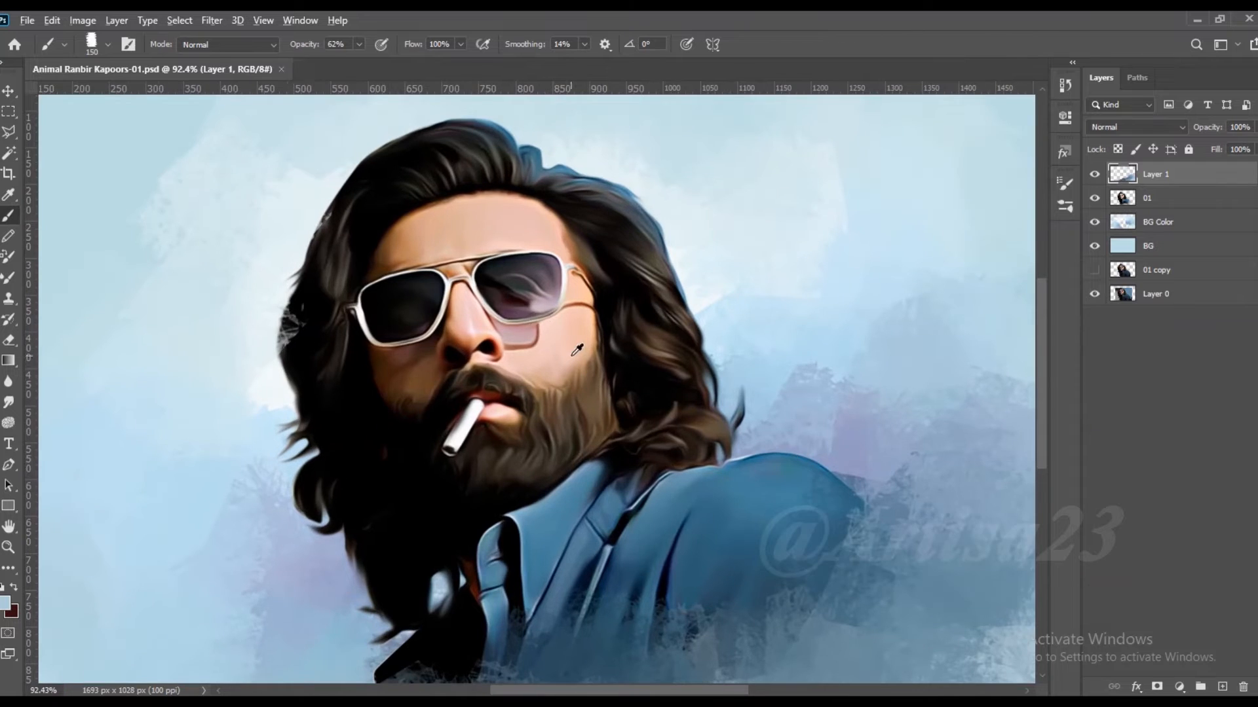
- Smudge the upper beard and sideburn edge into the cheek on layer 01 with a size 20 brush at 52% strength
{"action": "scroll", "coordinate": [562, 350], "scroll_direction": "up", "scroll_amount": 3}
{"action": "left_click", "coordinate": [1136, 202]}
{"action": "left_click", "coordinate": [9, 402]}
{"action": "scroll", "coordinate": [516, 335], "scroll_direction": "up", "scroll_amount": 3}
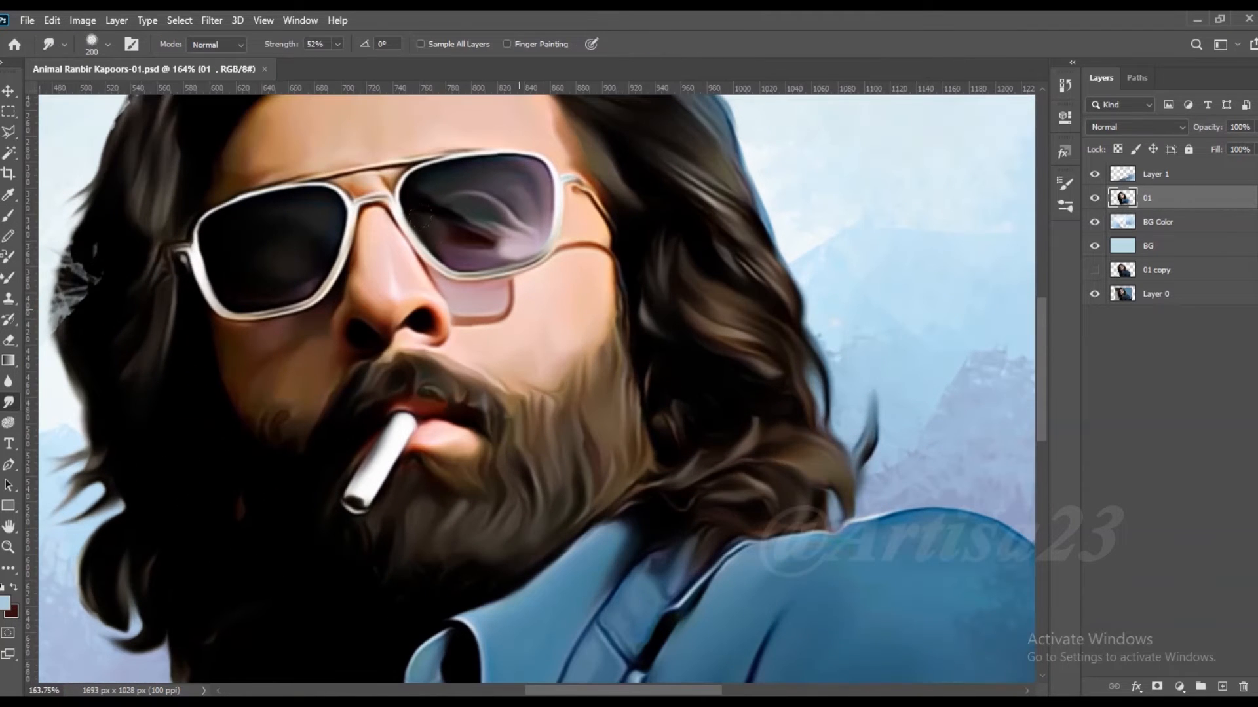
{"action": "key", "text": "bracketleft"}
{"action": "left_click_drag", "start_coordinate": [540, 388], "coordinate": [575, 348]}
{"action": "key", "text": "bracketleft"}
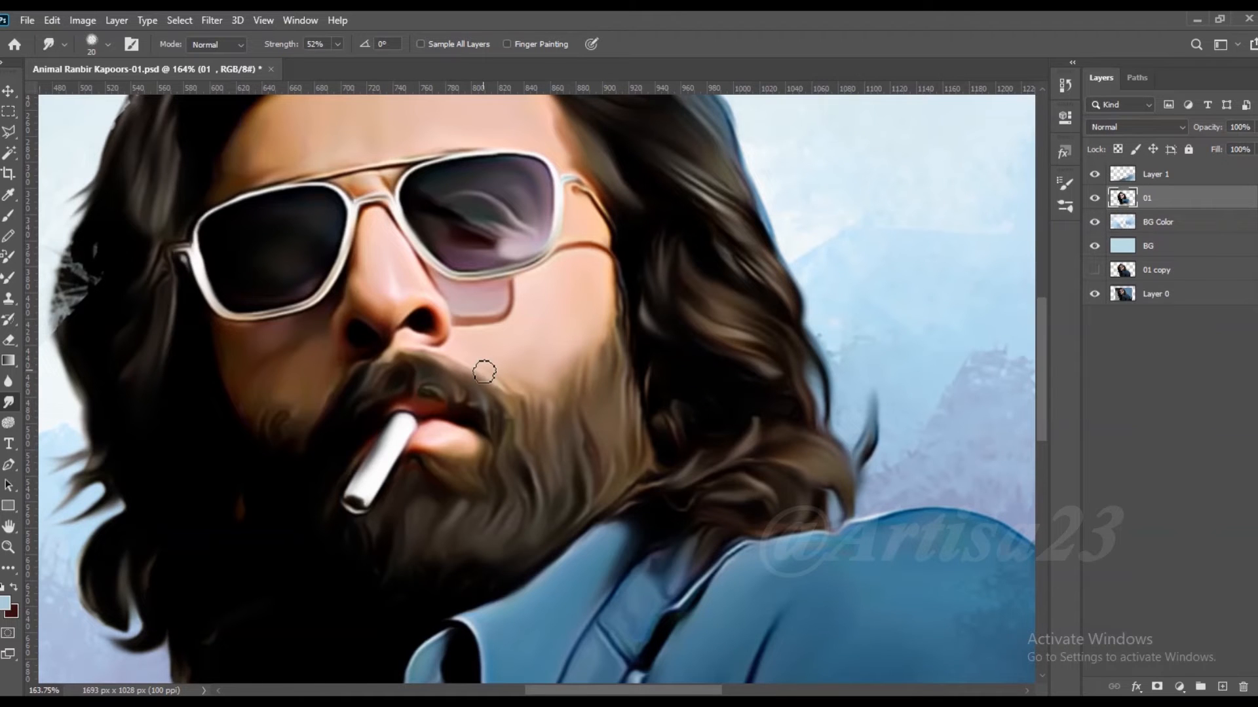
{"action": "scroll", "coordinate": [483, 371], "scroll_direction": "down", "scroll_amount": 3}
{"action": "scroll", "coordinate": [533, 481], "scroll_direction": "down", "scroll_amount": 2}
{"action": "scroll", "coordinate": [640, 352], "scroll_direction": "up", "scroll_amount": 3}
{"action": "scroll", "coordinate": [640, 352], "scroll_direction": "up", "scroll_amount": 1}
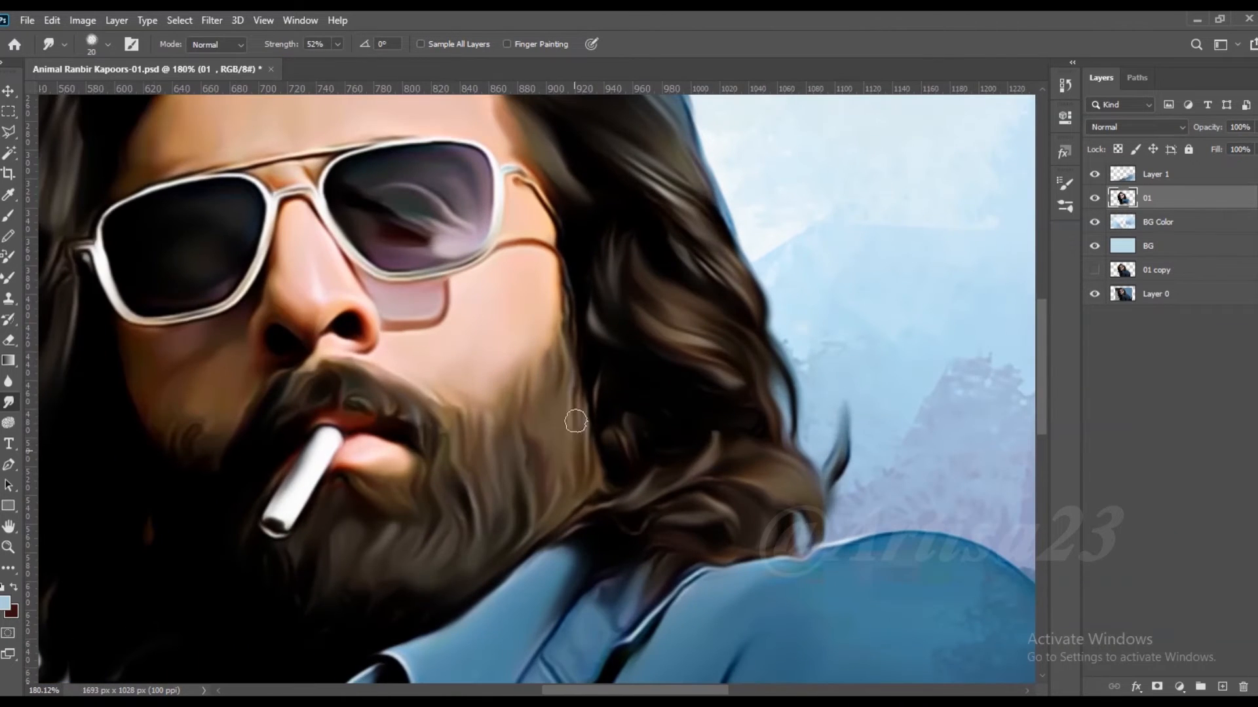
{"action": "scroll", "coordinate": [576, 416], "scroll_direction": "down", "scroll_amount": 3}
{"action": "scroll", "coordinate": [446, 385], "scroll_direction": "up", "scroll_amount": 2}
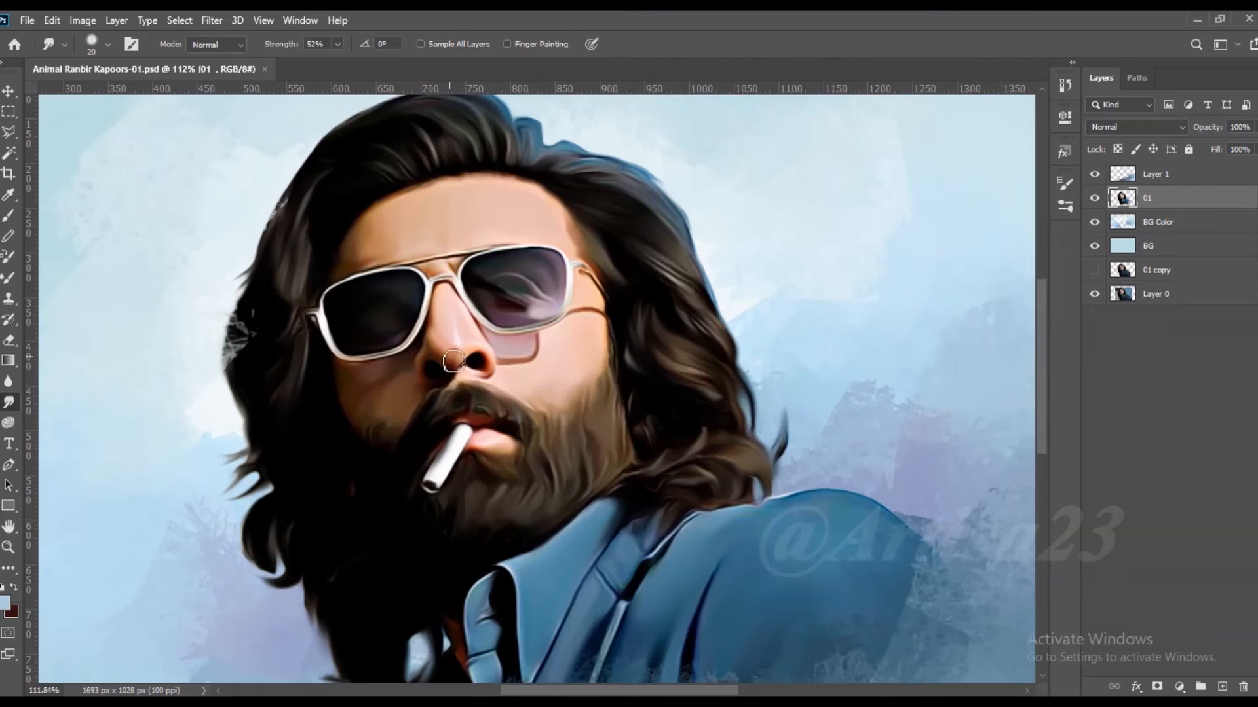
{"action": "scroll", "coordinate": [393, 366], "scroll_direction": "down", "scroll_amount": 2}
{"action": "scroll", "coordinate": [357, 380], "scroll_direction": "up", "scroll_amount": 1}
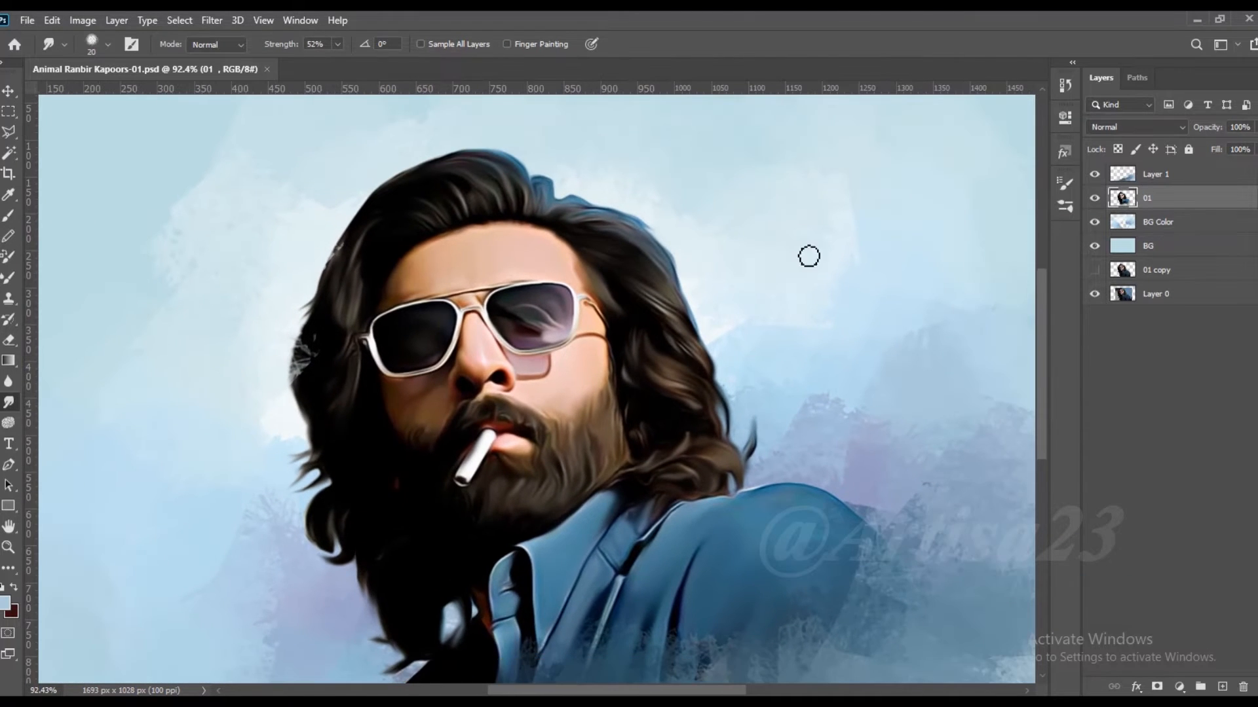
- Smudge the pale textured specks on Layer 1 into the dark hair at the head's left edge
{"action": "left_click", "coordinate": [1156, 174]}
{"action": "scroll", "coordinate": [295, 370], "scroll_direction": "up", "scroll_amount": 2}
{"action": "left_click_drag", "start_coordinate": [310, 361], "coordinate": [301, 399]}
{"action": "scroll", "coordinate": [301, 399], "scroll_direction": "down", "scroll_amount": 4}
{"action": "scroll", "coordinate": [702, 479], "scroll_direction": "down", "scroll_amount": 2}
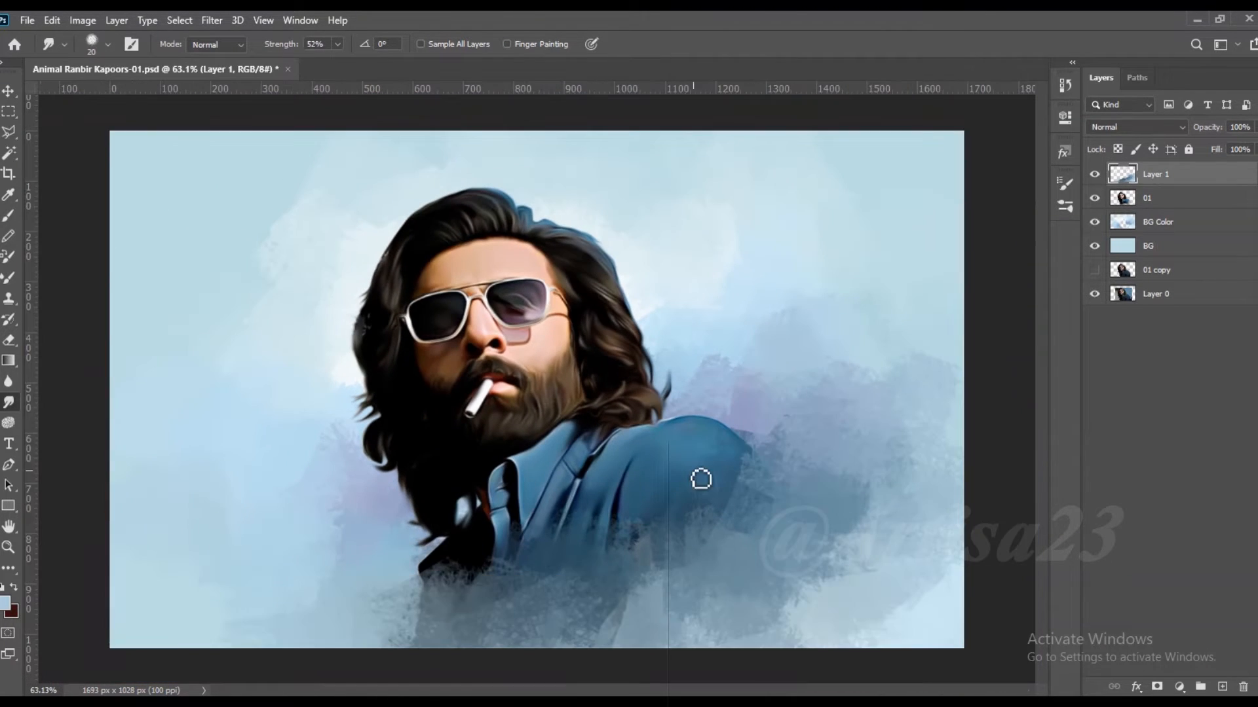
- Add a new layer above Layer 1 and name it Hair 01
{"action": "left_click", "coordinate": [1222, 687]}
{"action": "scroll", "coordinate": [601, 292], "scroll_direction": "up", "scroll_amount": 2}
{"action": "scroll", "coordinate": [601, 292], "scroll_direction": "down", "scroll_amount": 2}
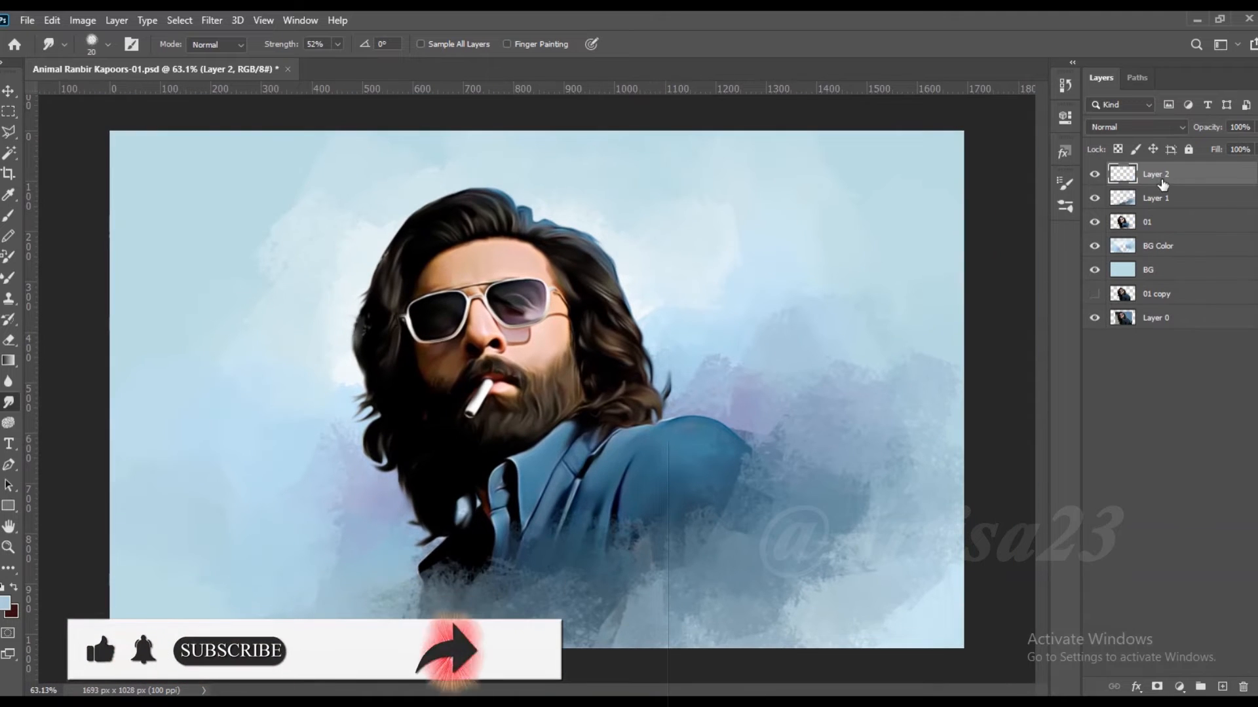
{"action": "double_click", "coordinate": [1156, 174]}
{"action": "type", "text": "Hair 01"}
{"action": "key", "text": "Return"}
{"action": "scroll", "coordinate": [548, 183], "scroll_direction": "up", "scroll_amount": 1}
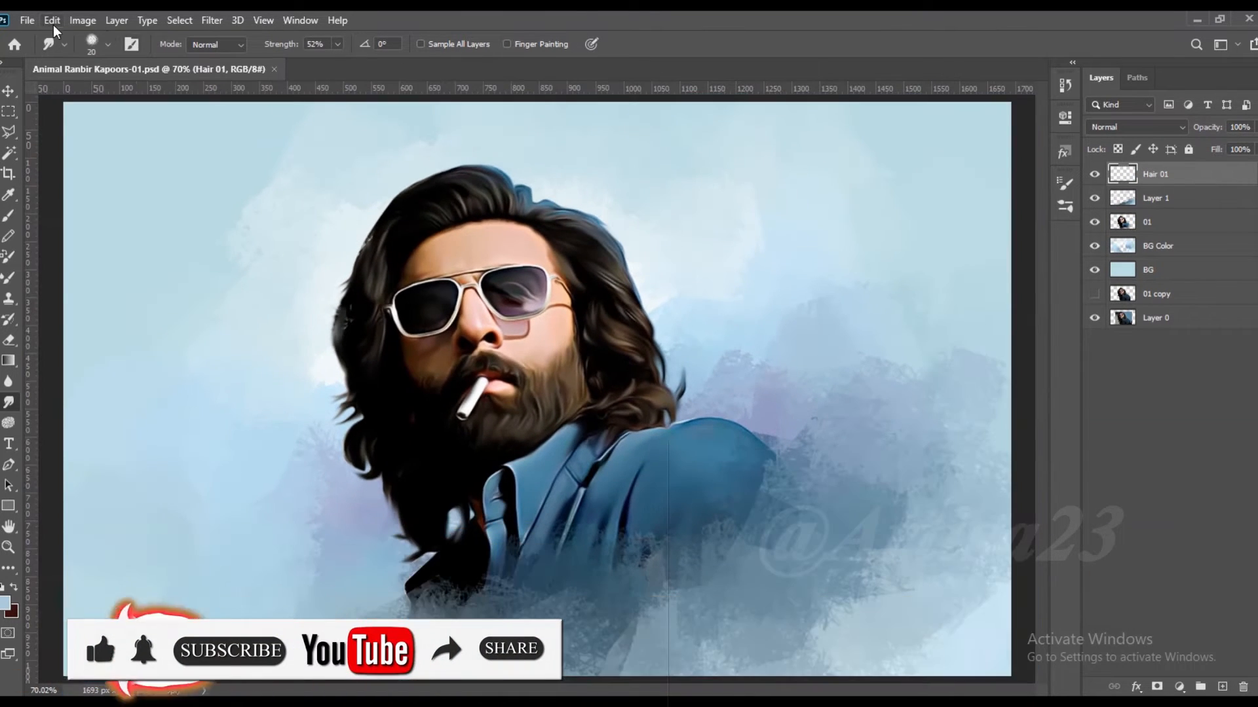
- Save the document under the new name Animal Ranbir Kapoors-01a in Photoshop format, keeping the layers
{"action": "left_click", "coordinate": [27, 21]}
{"action": "left_click", "coordinate": [45, 212]}
{"action": "left_click", "coordinate": [308, 187]}
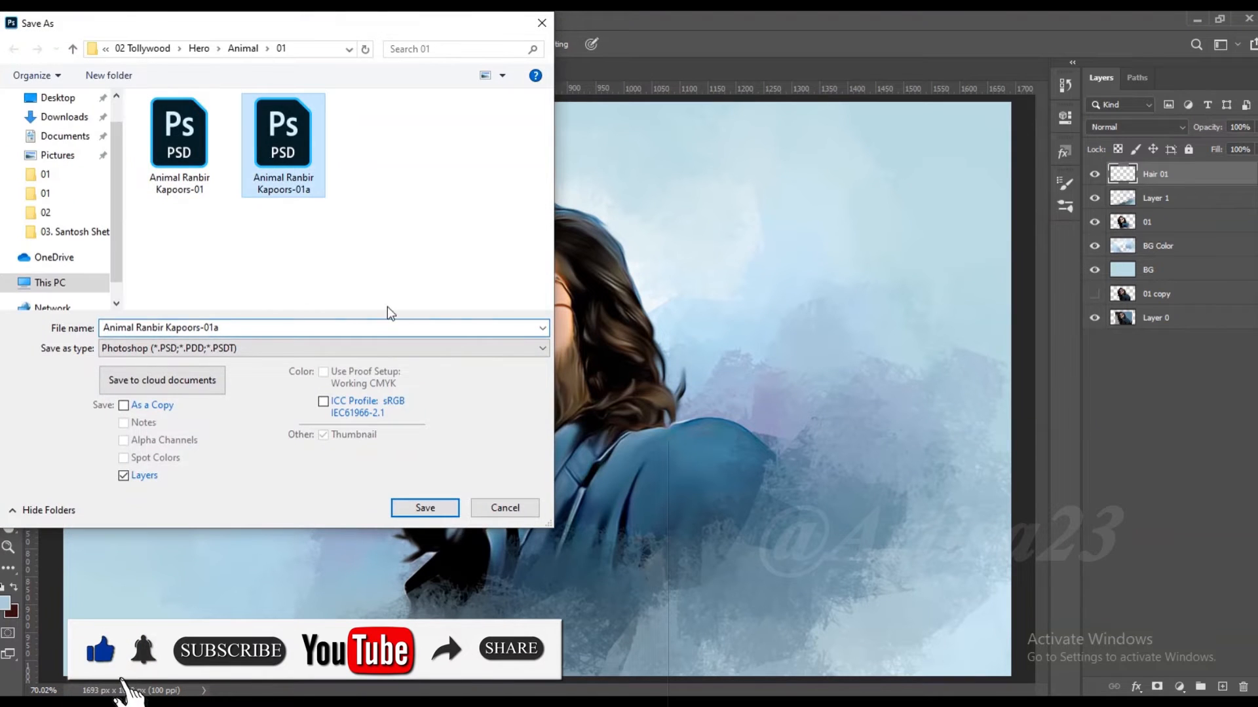
{"action": "left_click", "coordinate": [425, 508]}
{"action": "left_click", "coordinate": [662, 365]}
- Choose a multi-point hair brush tip for the Brush tool and reduce its size to 1
{"action": "scroll", "coordinate": [663, 365], "scroll_direction": "up", "scroll_amount": 1}
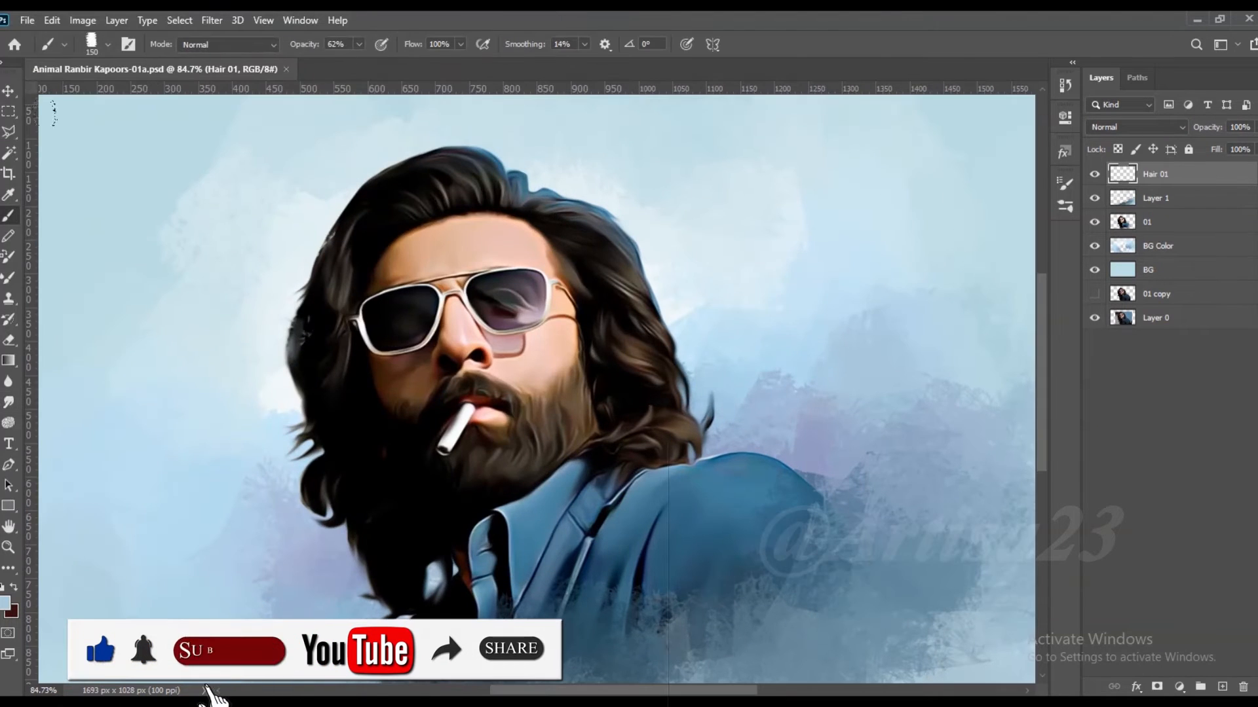
{"action": "left_click", "coordinate": [128, 44]}
{"action": "left_click", "coordinate": [854, 177]}
{"action": "left_click_drag", "start_coordinate": [1043, 344], "coordinate": [1045, 301]}
{"action": "left_click", "coordinate": [978, 299]}
{"action": "scroll", "coordinate": [548, 147], "scroll_direction": "up", "scroll_amount": 3}
{"action": "key", "text": "bracketleft"}
{"action": "key", "text": "bracketleft"}
{"action": "key", "text": "bracketleft"}
{"action": "key", "text": "bracketleft"}
{"action": "key", "text": "bracketleft"}
{"action": "key", "text": "bracketleft"}
{"action": "scroll", "coordinate": [537, 220], "scroll_direction": "up", "scroll_amount": 2}
{"action": "key", "text": "bracketleft"}
{"action": "key", "text": "bracketleft"}
- Paint fine loose strands in sampled hair blue along the top and upper-right outline of the hair on Hair 01
{"action": "left_click_drag", "start_coordinate": [518, 217], "coordinate": [724, 271]}
{"action": "left_click", "coordinate": [578, 222], "text": "alt"}
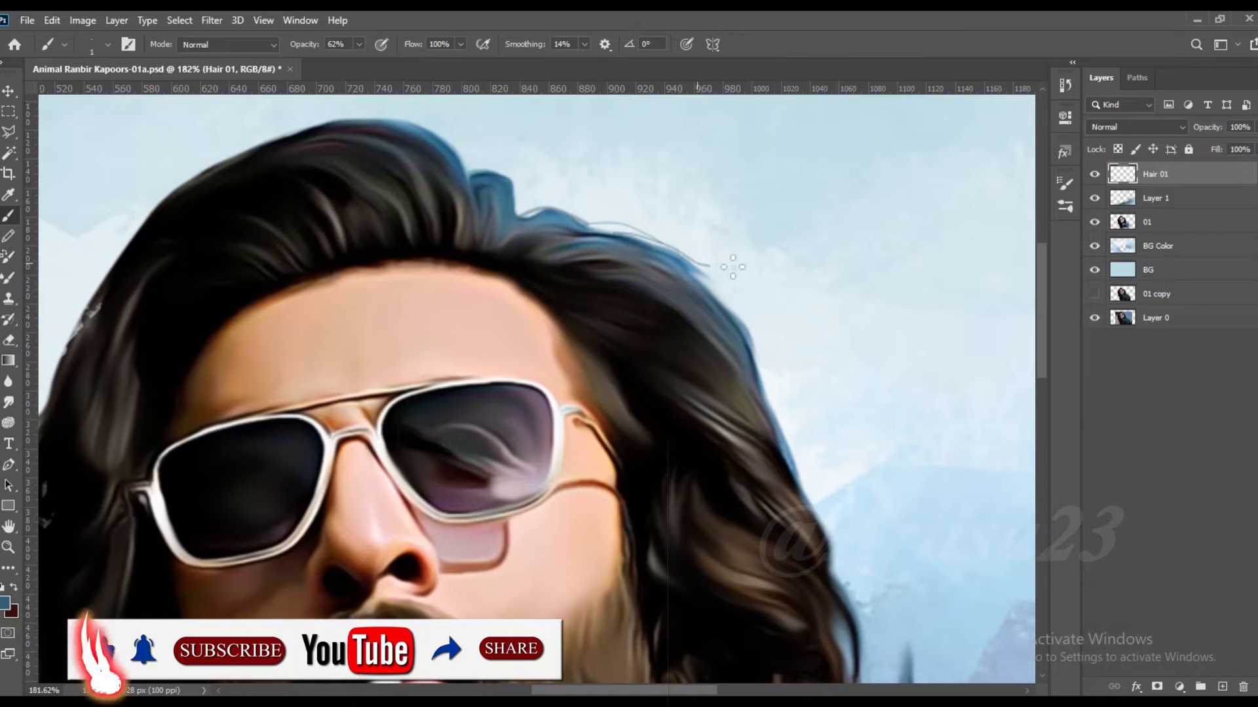
{"action": "mouse_move", "coordinate": [520, 215]}
{"action": "left_mouse_down"}
{"action": "mouse_move", "coordinate": [526, 160]}
{"action": "mouse_move", "coordinate": [469, 177]}
{"action": "left_mouse_up"}
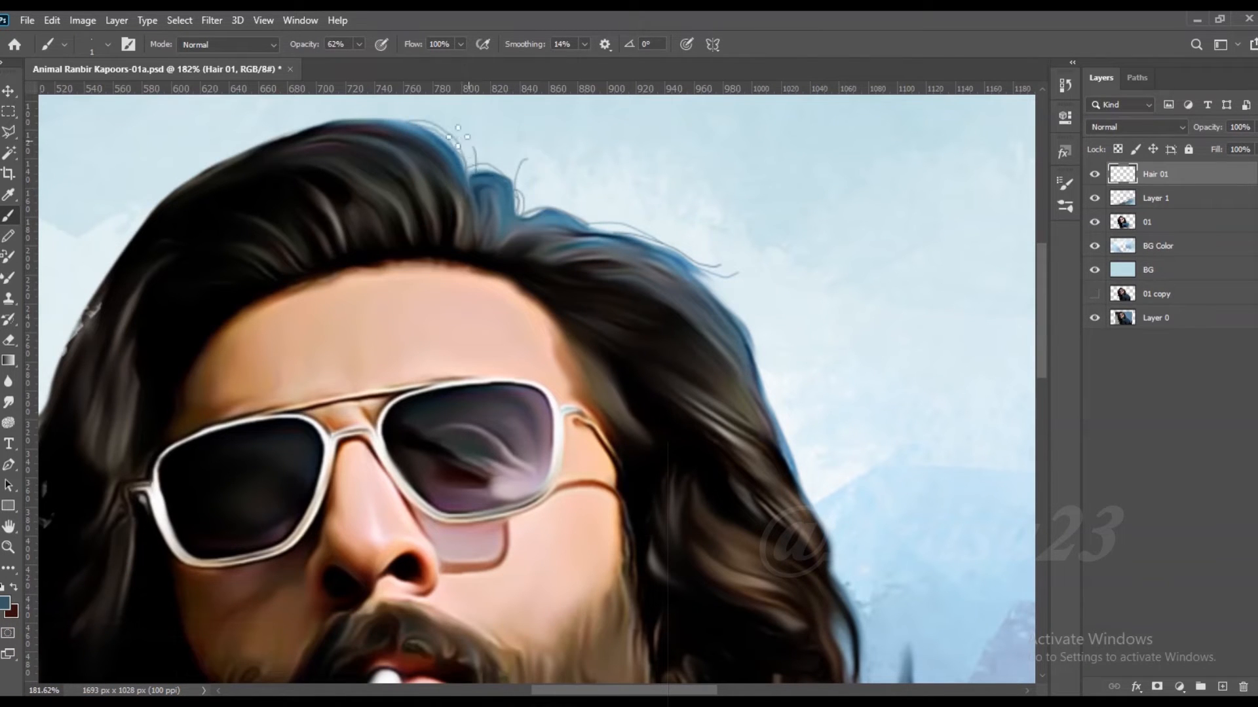
{"action": "scroll", "coordinate": [522, 203], "scroll_direction": "down", "scroll_amount": 2, "text": "alt"}
{"action": "key", "text": "ctrl+alt+z"}
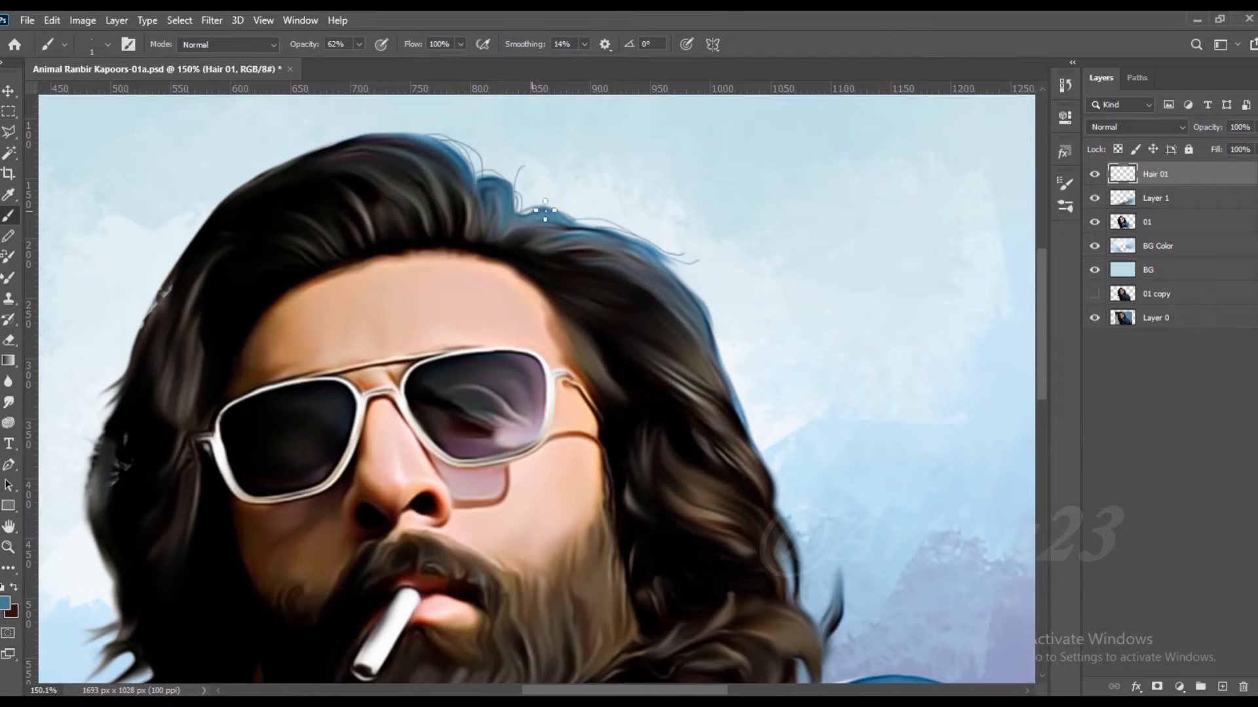
{"action": "scroll", "coordinate": [679, 255], "scroll_direction": "down", "scroll_amount": 2, "text": "alt"}
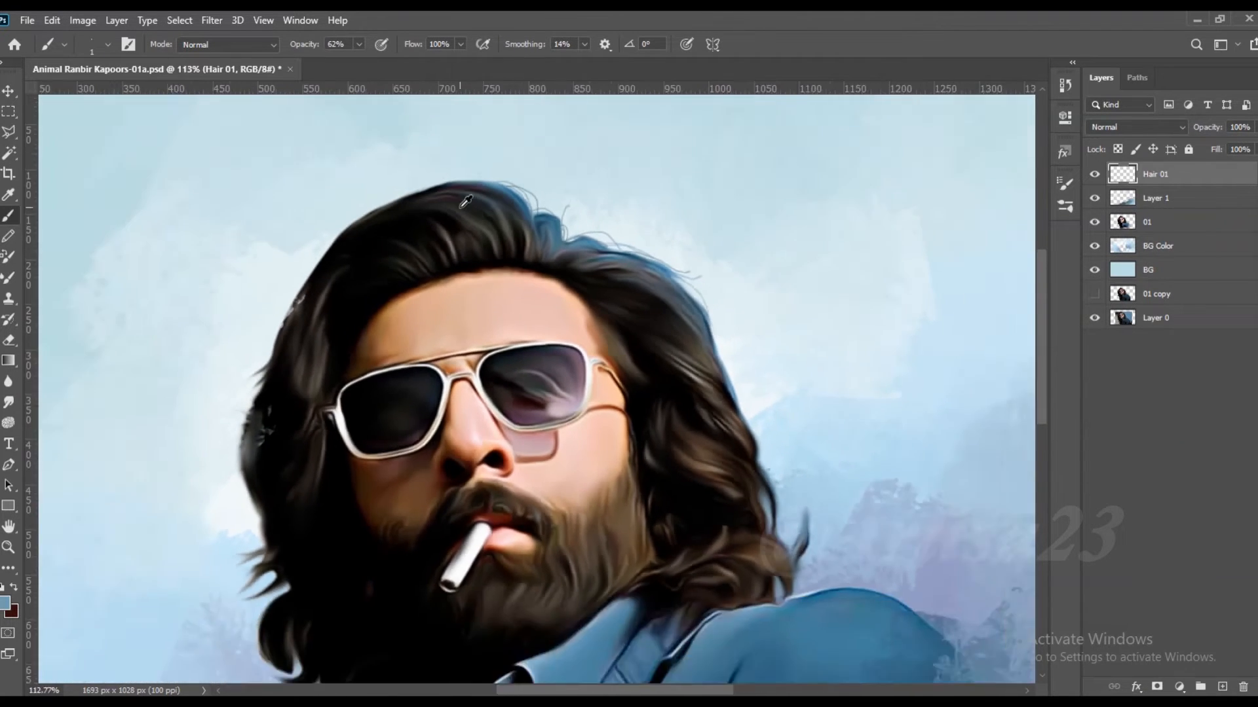
- Paint thin flyaway strands along the upper-left outline of the hair, undoing and redrawing the unsatisfactory strokes
{"action": "scroll", "coordinate": [427, 174], "scroll_direction": "up", "scroll_amount": 4, "text": "alt"}
{"action": "mouse_move", "coordinate": [392, 182]}
{"action": "left_mouse_down"}
{"action": "mouse_move", "coordinate": [236, 263]}
{"action": "mouse_move", "coordinate": [178, 261]}
{"action": "left_mouse_up"}
{"action": "key", "text": "ctrl+z"}
{"action": "left_click_drag", "start_coordinate": [262, 252], "coordinate": [174, 386]}
{"action": "key", "text": "ctrl+z"}
{"action": "mouse_move", "coordinate": [367, 196]}
{"action": "left_mouse_down"}
{"action": "mouse_move", "coordinate": [271, 251]}
{"action": "mouse_move", "coordinate": [168, 357]}
{"action": "mouse_move", "coordinate": [147, 416]}
{"action": "left_mouse_up"}
{"action": "scroll", "coordinate": [467, 215], "scroll_direction": "down", "scroll_amount": 3, "text": "alt"}
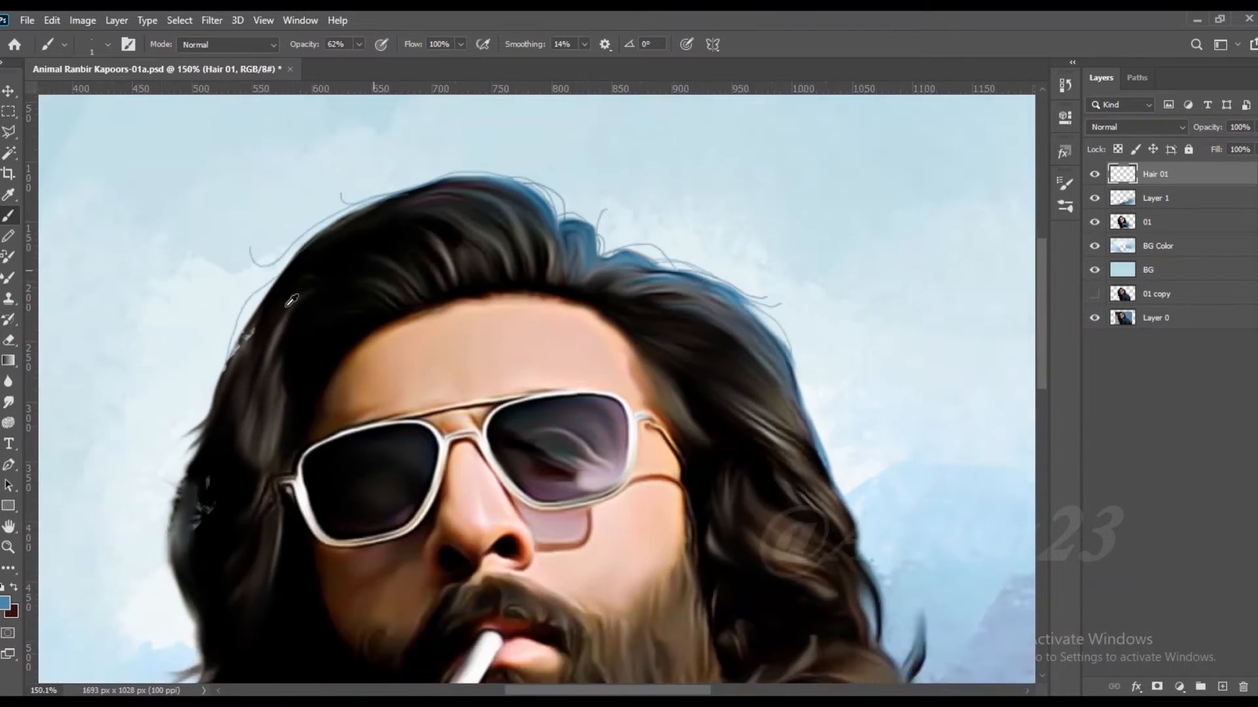
{"action": "scroll", "coordinate": [292, 300], "scroll_direction": "up", "scroll_amount": 2, "text": "alt"}
- Add fine blue strands down the left outline of the hair beside the sunglasses
{"action": "scroll", "coordinate": [321, 251], "scroll_direction": "down", "scroll_amount": 4, "text": "alt"}
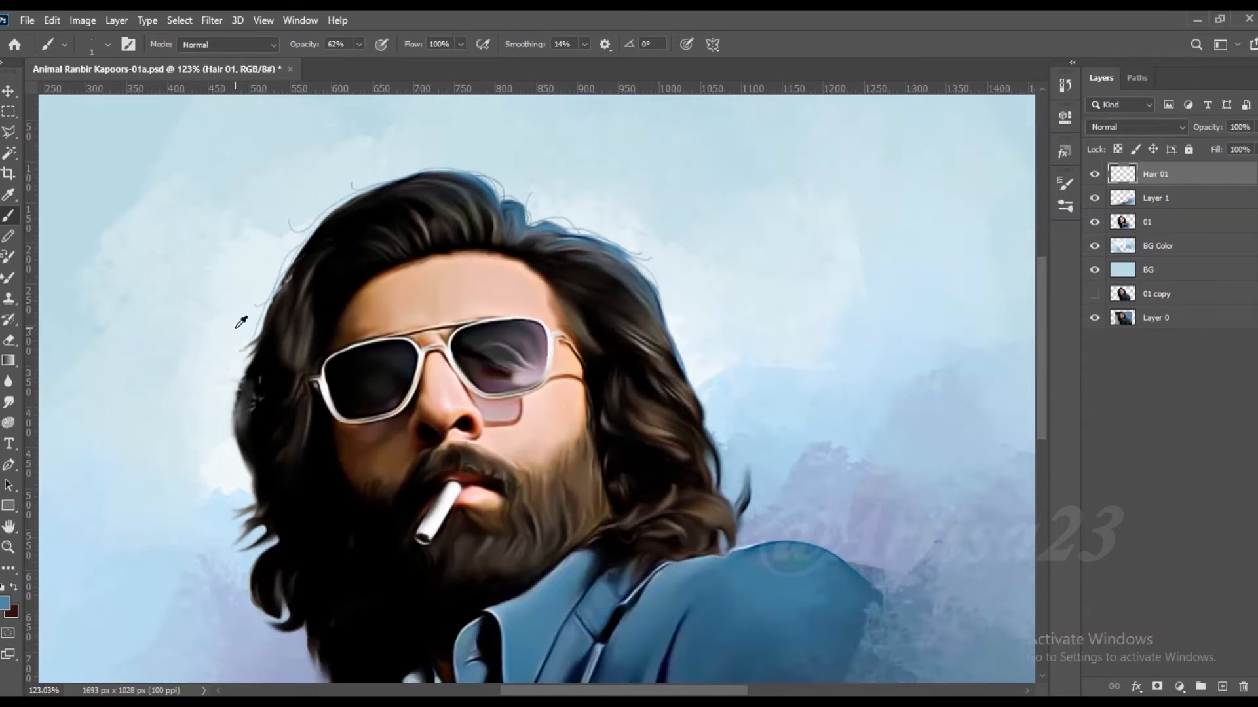
{"action": "scroll", "coordinate": [356, 196], "scroll_direction": "up", "scroll_amount": 2, "text": "alt"}
{"action": "mouse_move", "coordinate": [357, 197]}
{"action": "left_mouse_down"}
{"action": "mouse_move", "coordinate": [293, 277]}
{"action": "mouse_move", "coordinate": [253, 381]}
{"action": "mouse_move", "coordinate": [295, 345]}
{"action": "mouse_move", "coordinate": [236, 457]}
{"action": "mouse_move", "coordinate": [283, 359]}
{"action": "left_mouse_up"}
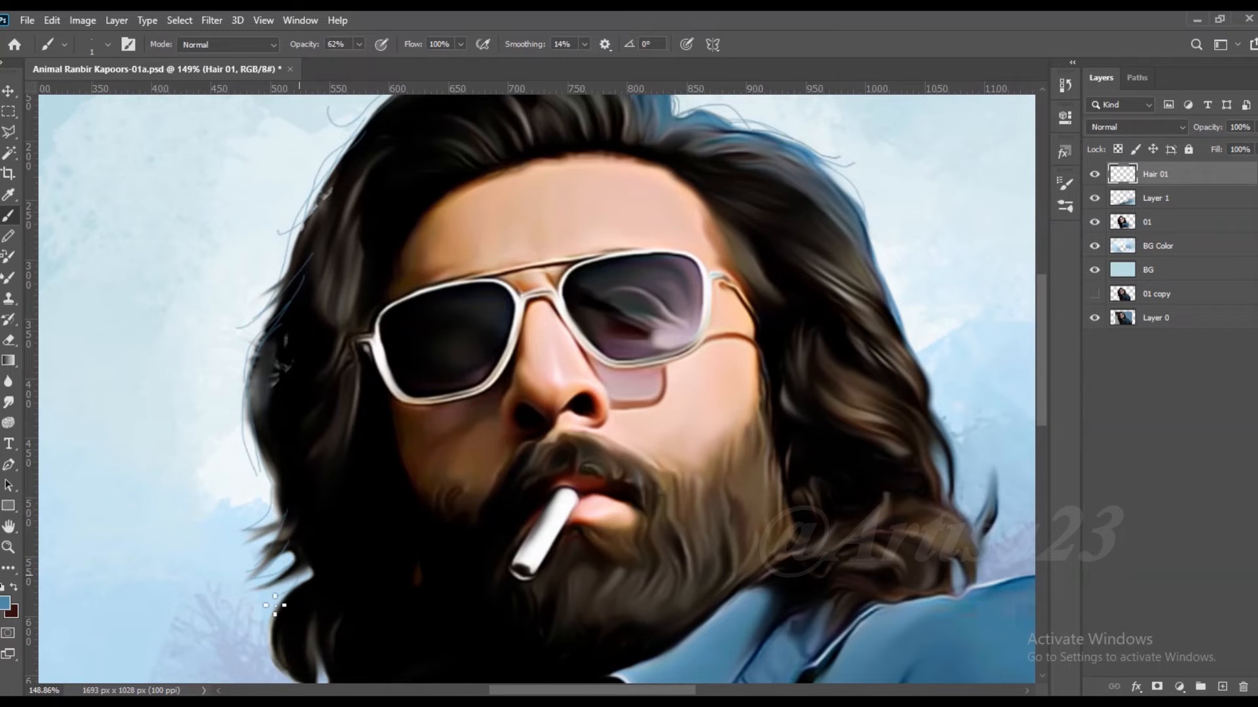
{"action": "scroll", "coordinate": [274, 606], "scroll_direction": "down", "scroll_amount": 3, "text": "alt"}
{"action": "scroll", "coordinate": [316, 503], "scroll_direction": "up", "scroll_amount": 4, "text": "alt"}
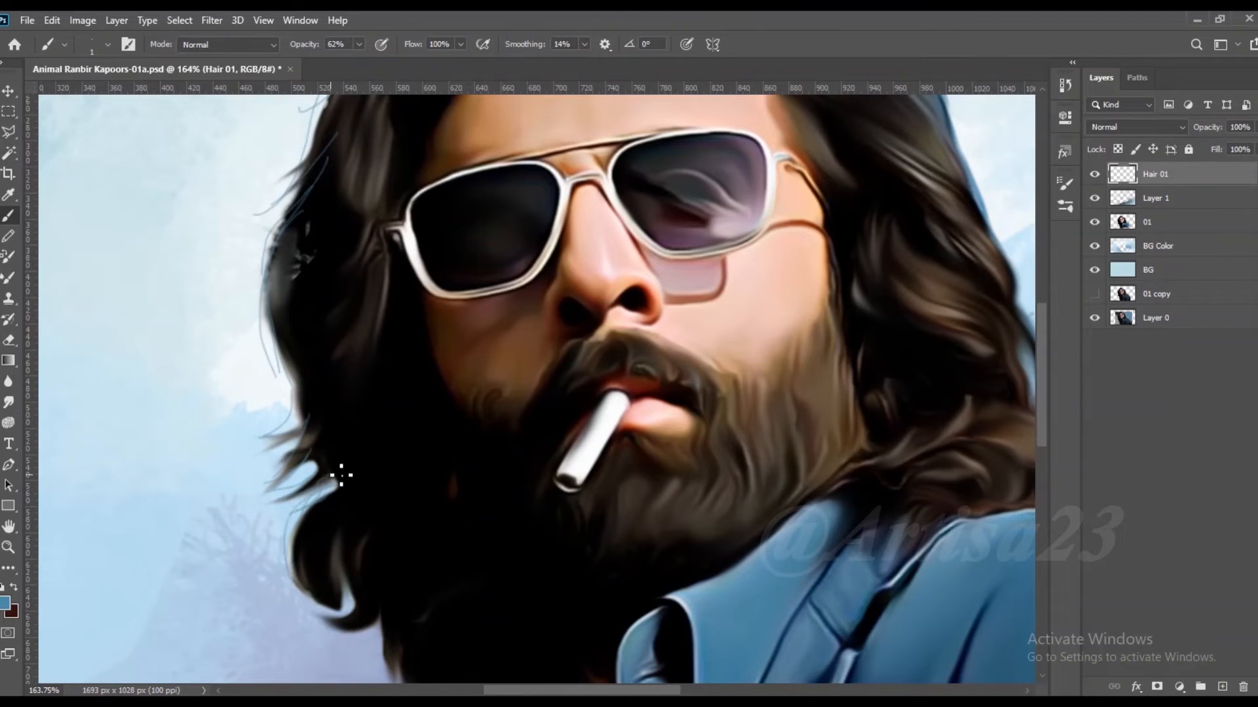
- Paint fine loose strands around the lower-left curls and down the hair beside the collar
{"action": "scroll", "coordinate": [300, 599], "scroll_direction": "down", "scroll_amount": 3, "text": "alt"}
{"action": "scroll", "coordinate": [317, 562], "scroll_direction": "up", "scroll_amount": 3, "text": "alt"}
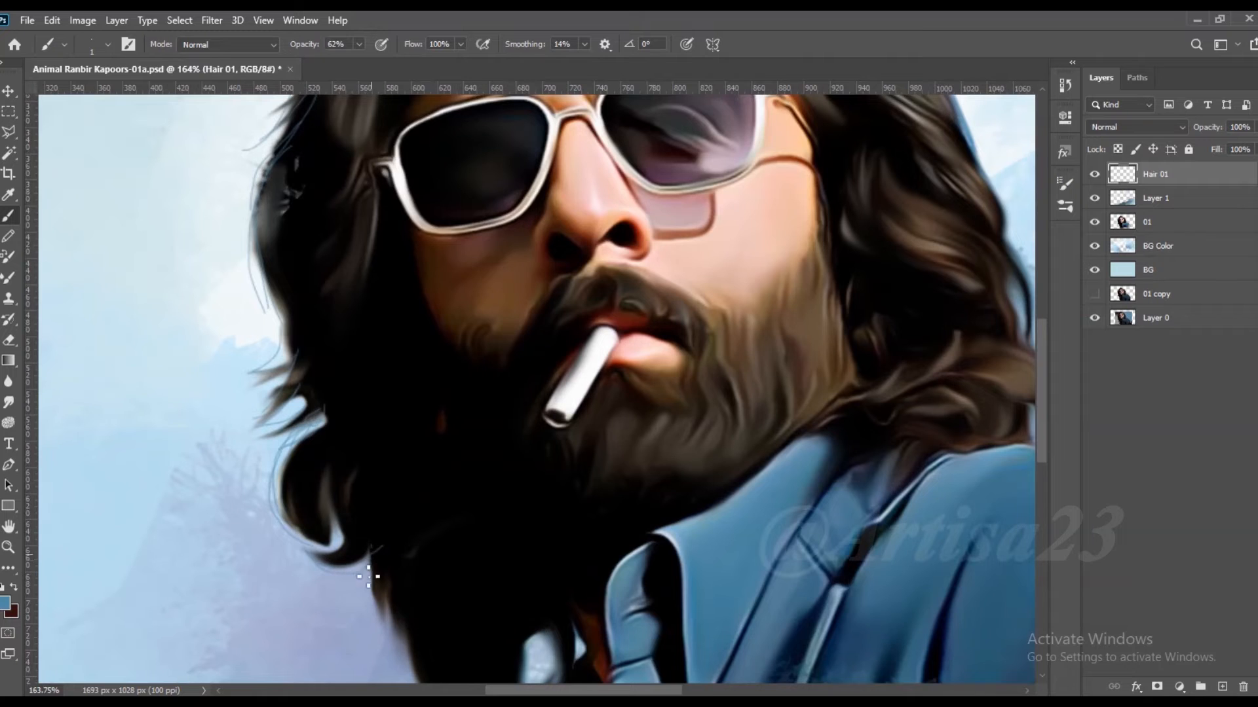
{"action": "scroll", "coordinate": [368, 516], "scroll_direction": "up", "scroll_amount": 2, "text": "alt"}
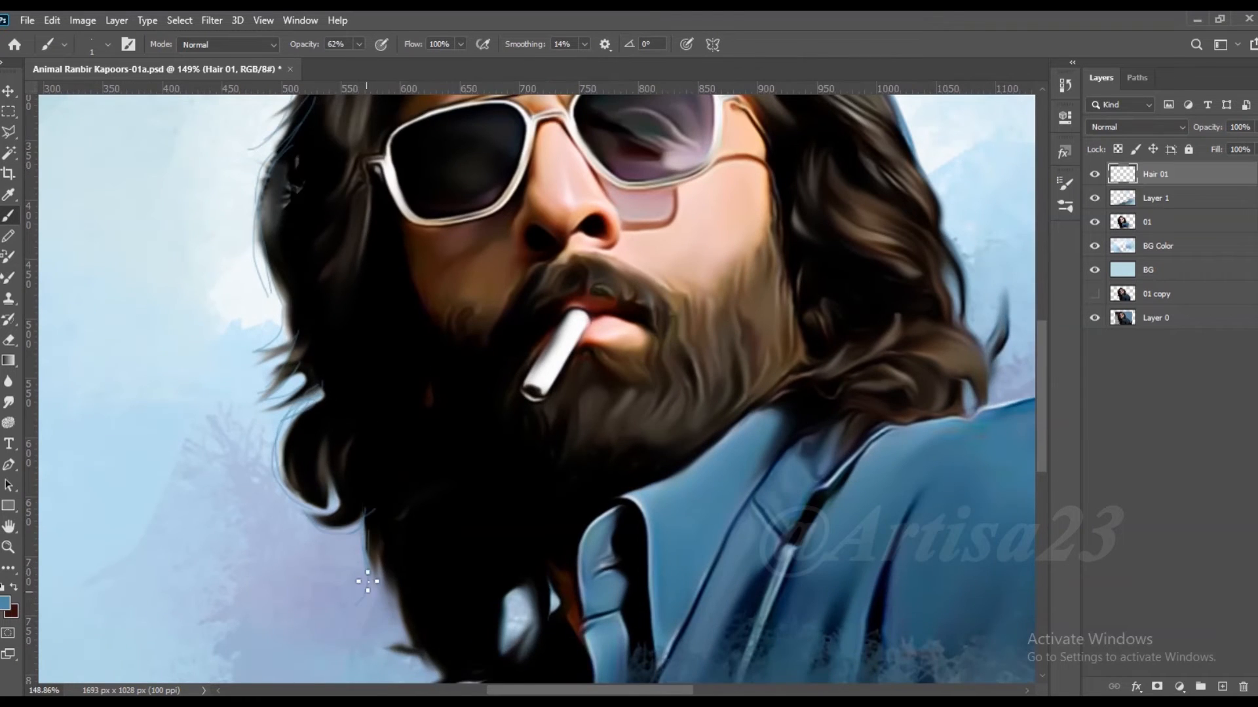
{"action": "scroll", "coordinate": [372, 597], "scroll_direction": "down", "scroll_amount": 3, "text": "alt"}
{"action": "scroll", "coordinate": [380, 612], "scroll_direction": "up", "scroll_amount": 4, "text": "alt"}
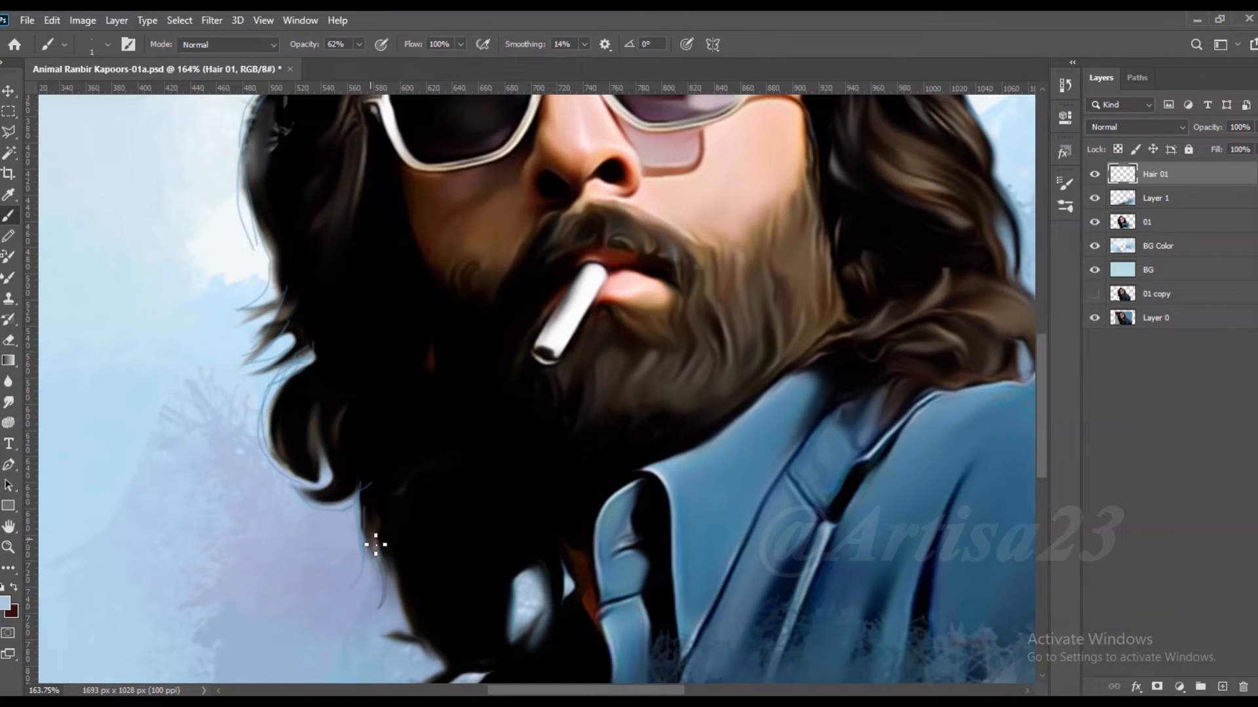
{"action": "left_click_drag", "start_coordinate": [389, 572], "coordinate": [393, 640]}
{"action": "scroll", "coordinate": [408, 496], "scroll_direction": "down", "scroll_amount": 3, "text": "alt"}
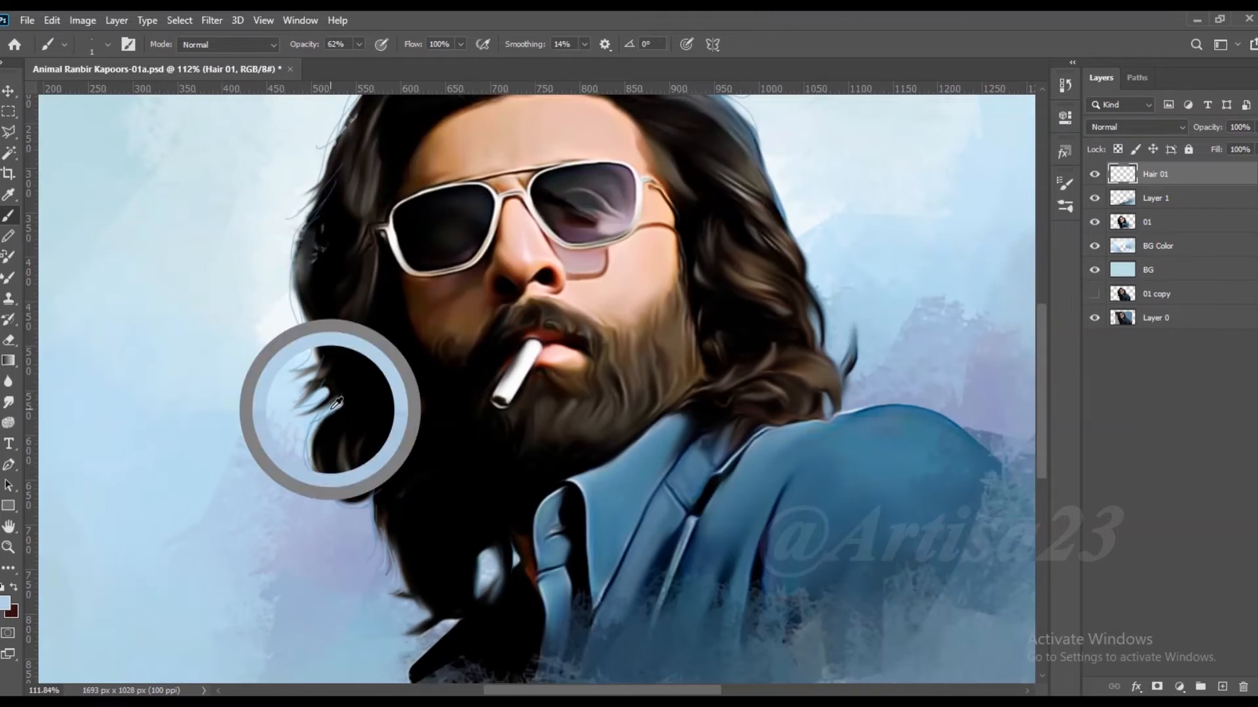
- Paint fine loose strands at the lower-left hair tips and in the gap beside the collar, sampling nearby light blue and black tones
{"action": "scroll", "coordinate": [364, 513], "scroll_direction": "up", "scroll_amount": 2, "text": "alt"}
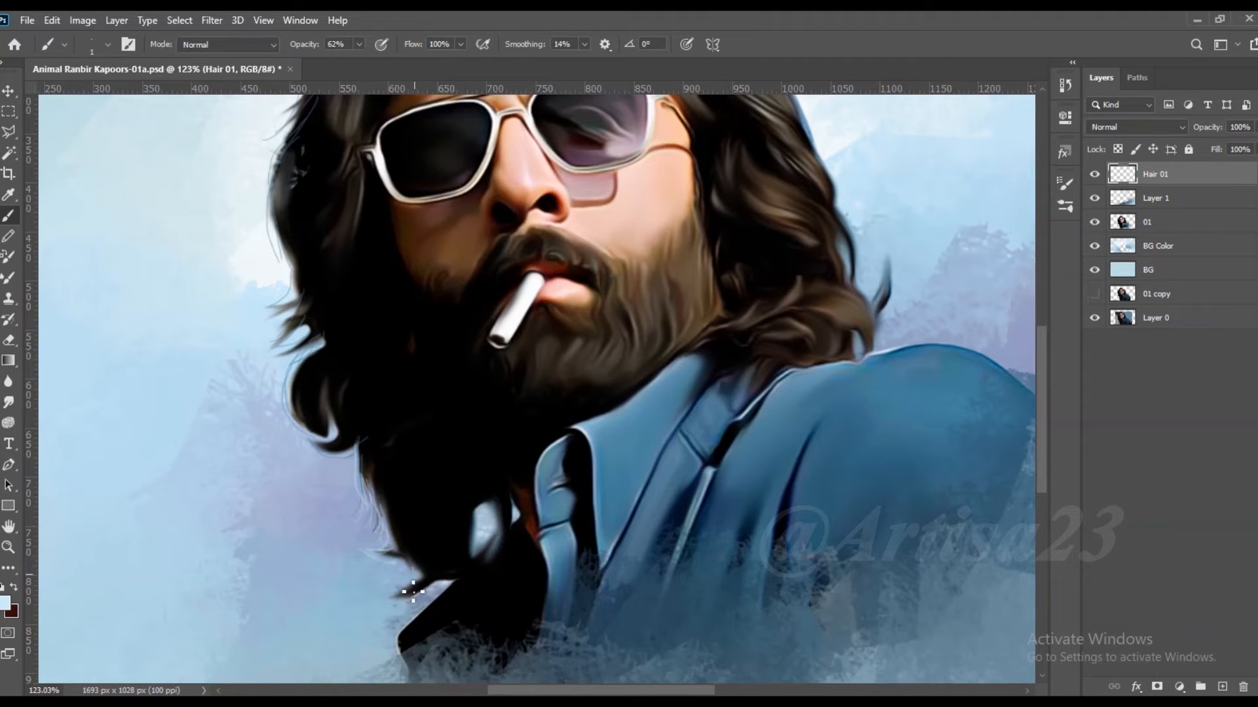
{"action": "left_click", "coordinate": [481, 495], "text": "alt"}
{"action": "scroll", "coordinate": [482, 518], "scroll_direction": "up", "scroll_amount": 2, "text": "alt"}
{"action": "left_click", "coordinate": [477, 511], "text": "alt"}
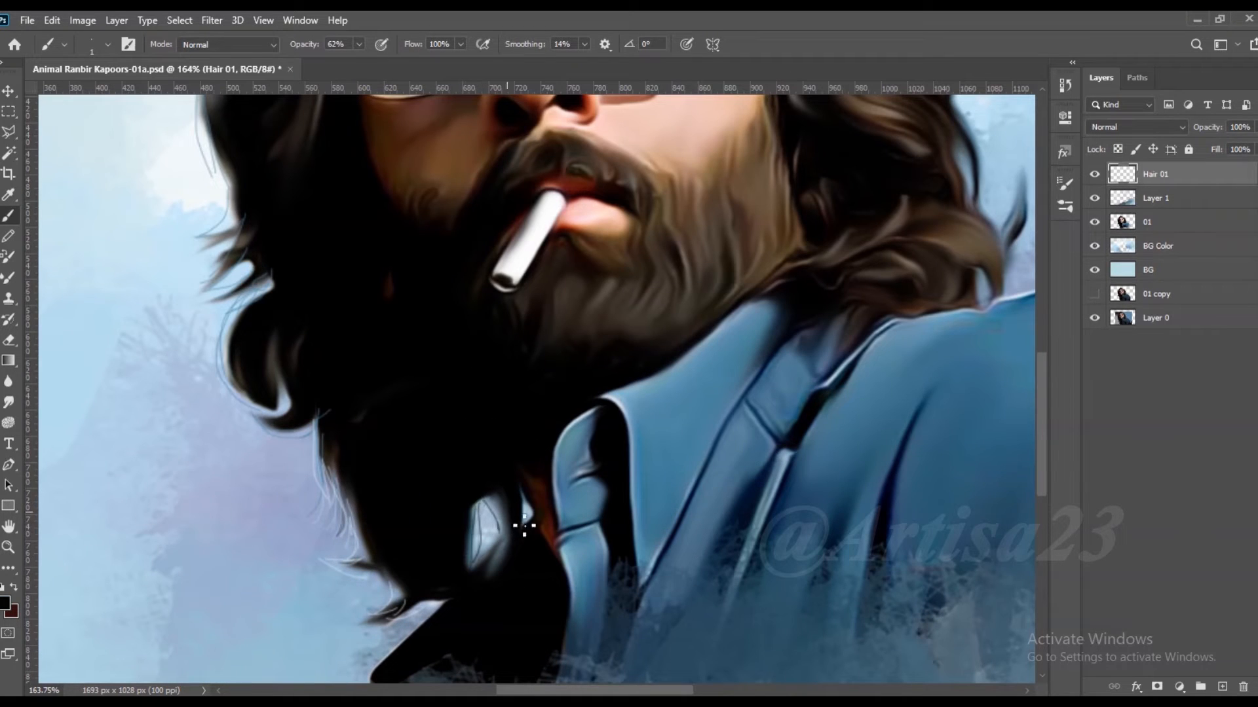
- Sample a blue tone and paint thin flyaway strands beside the lower-right curls and around the upturned lock above the shoulder
{"action": "scroll", "coordinate": [468, 528], "scroll_direction": "down", "scroll_amount": 3, "text": "alt"}
{"action": "scroll", "coordinate": [713, 287], "scroll_direction": "up", "scroll_amount": 3, "text": "alt"}
{"action": "left_click", "coordinate": [712, 286], "text": "alt"}
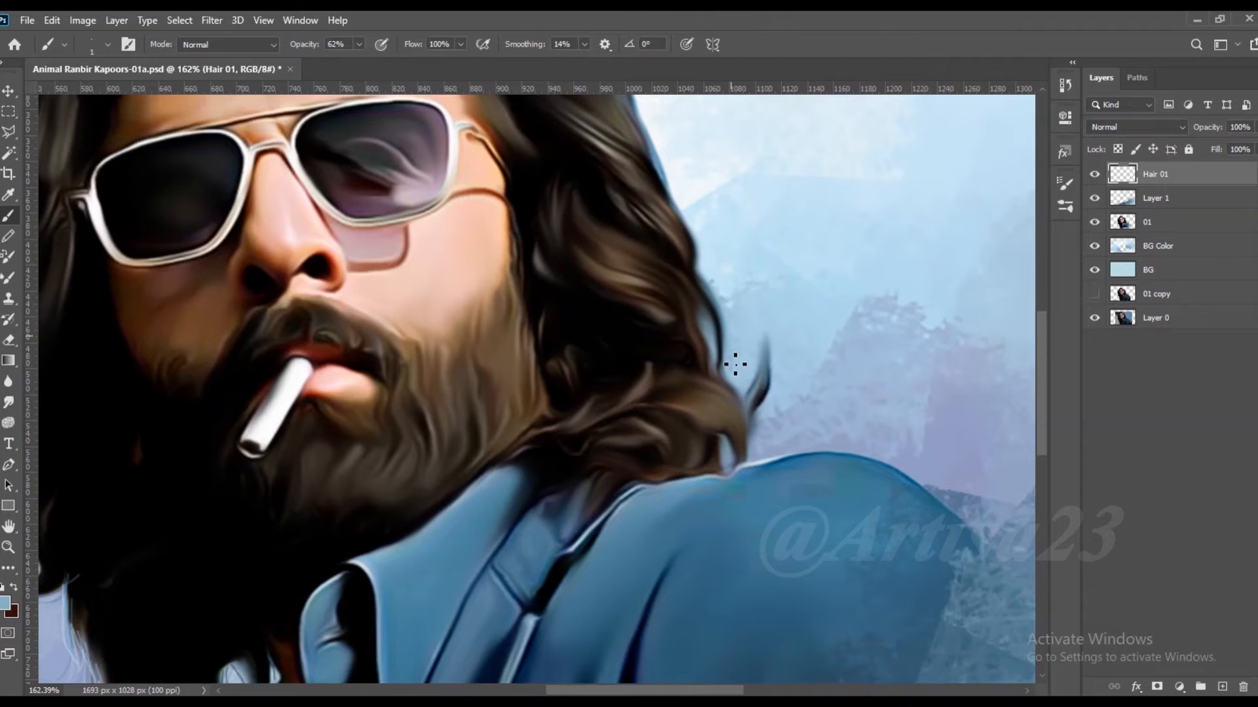
{"action": "scroll", "coordinate": [714, 288], "scroll_direction": "up", "scroll_amount": 1, "text": "alt"}
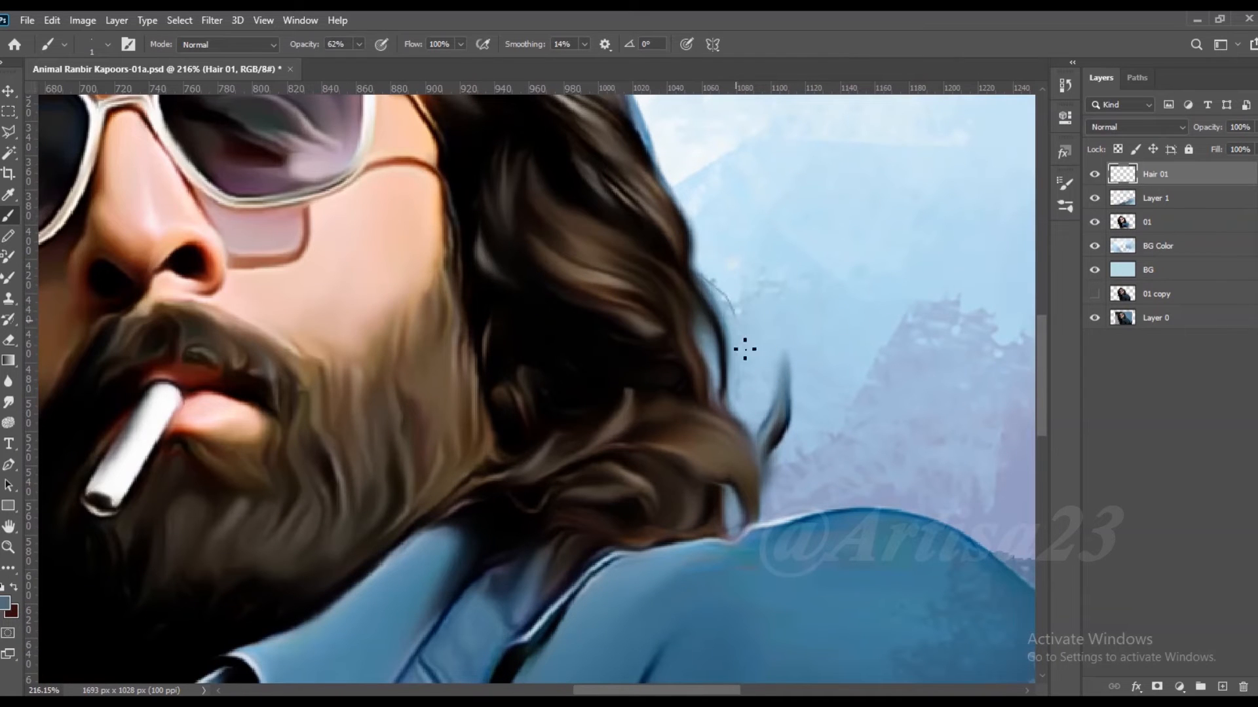
{"action": "left_click_drag", "start_coordinate": [797, 389], "coordinate": [795, 443]}
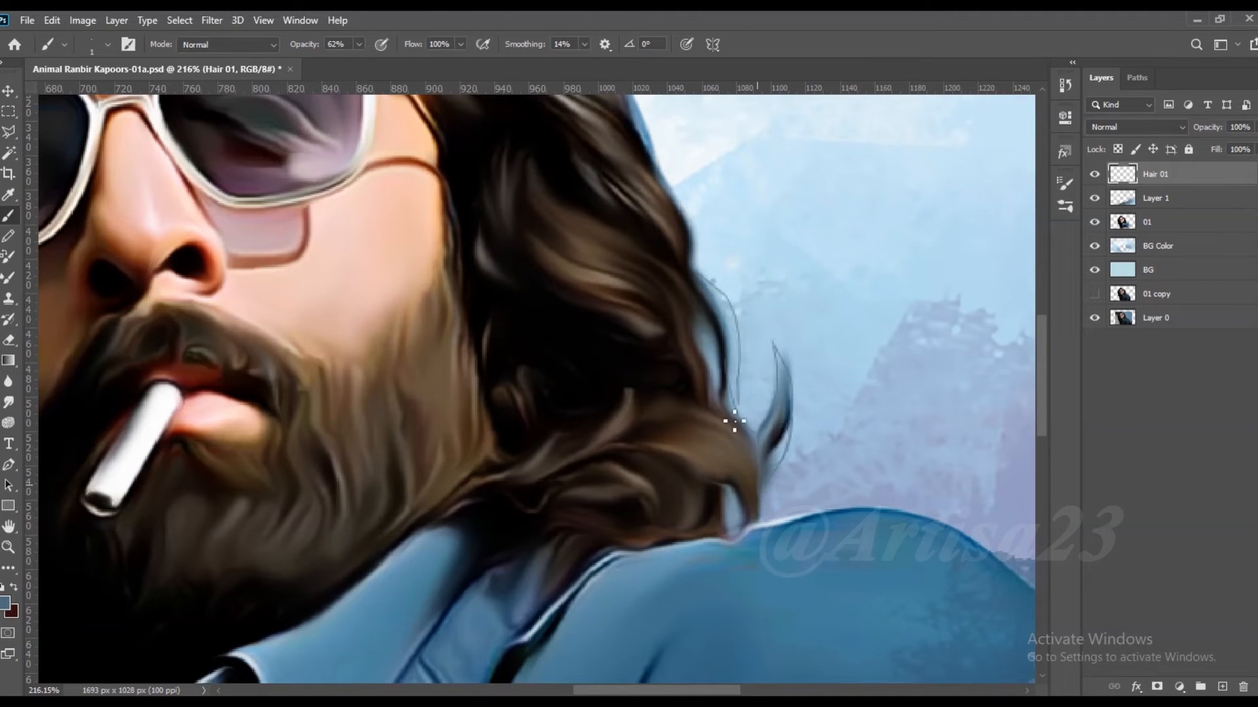
- Add thin curved blue flyaway strands along the right outline of the hair, from the crown down to the shoulder curls
{"action": "scroll", "coordinate": [734, 421], "scroll_direction": "down", "scroll_amount": 3, "text": "alt"}
{"action": "scroll", "coordinate": [665, 159], "scroll_direction": "up", "scroll_amount": 3, "text": "alt"}
{"action": "mouse_move", "coordinate": [657, 255]}
{"action": "left_mouse_down"}
{"action": "mouse_move", "coordinate": [686, 328]}
{"action": "mouse_move", "coordinate": [623, 186]}
{"action": "left_mouse_up"}
{"action": "left_click_drag", "start_coordinate": [665, 292], "coordinate": [723, 422]}
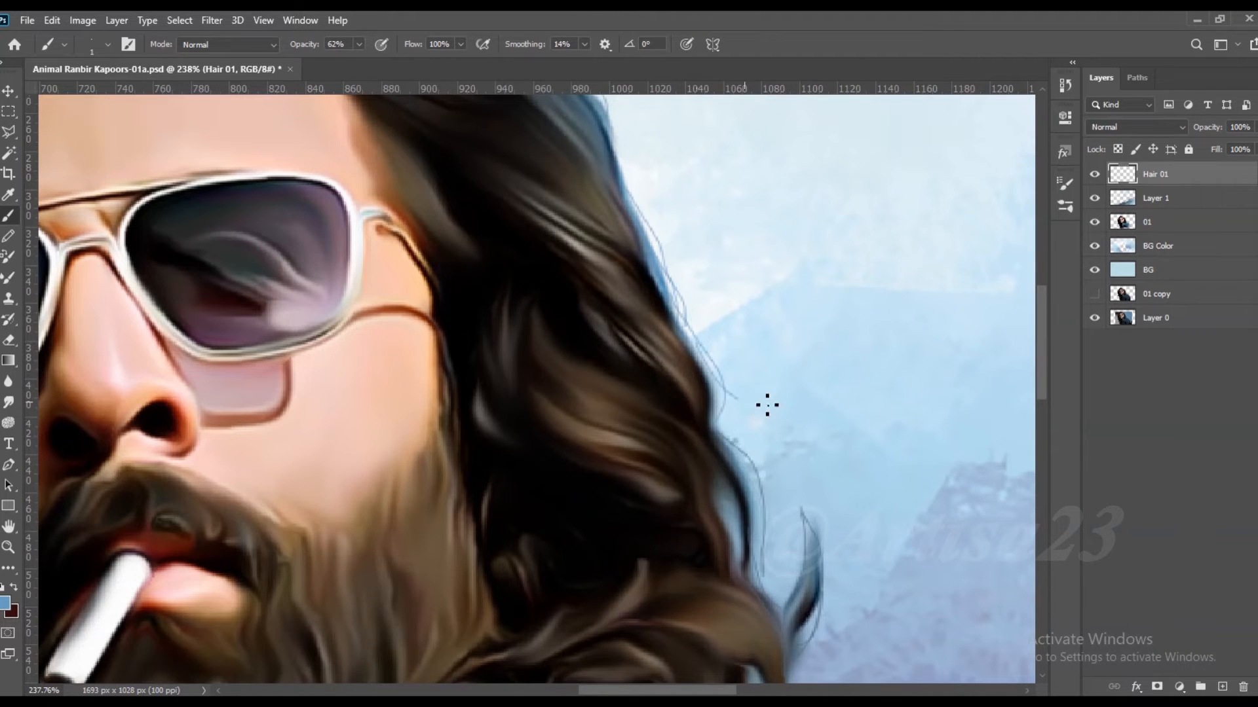
{"action": "scroll", "coordinate": [673, 160], "scroll_direction": "down", "scroll_amount": 2, "text": "alt"}
{"action": "scroll", "coordinate": [688, 196], "scroll_direction": "down", "scroll_amount": 3, "text": "alt"}
{"action": "scroll", "coordinate": [560, 198], "scroll_direction": "up", "scroll_amount": 3, "text": "alt"}
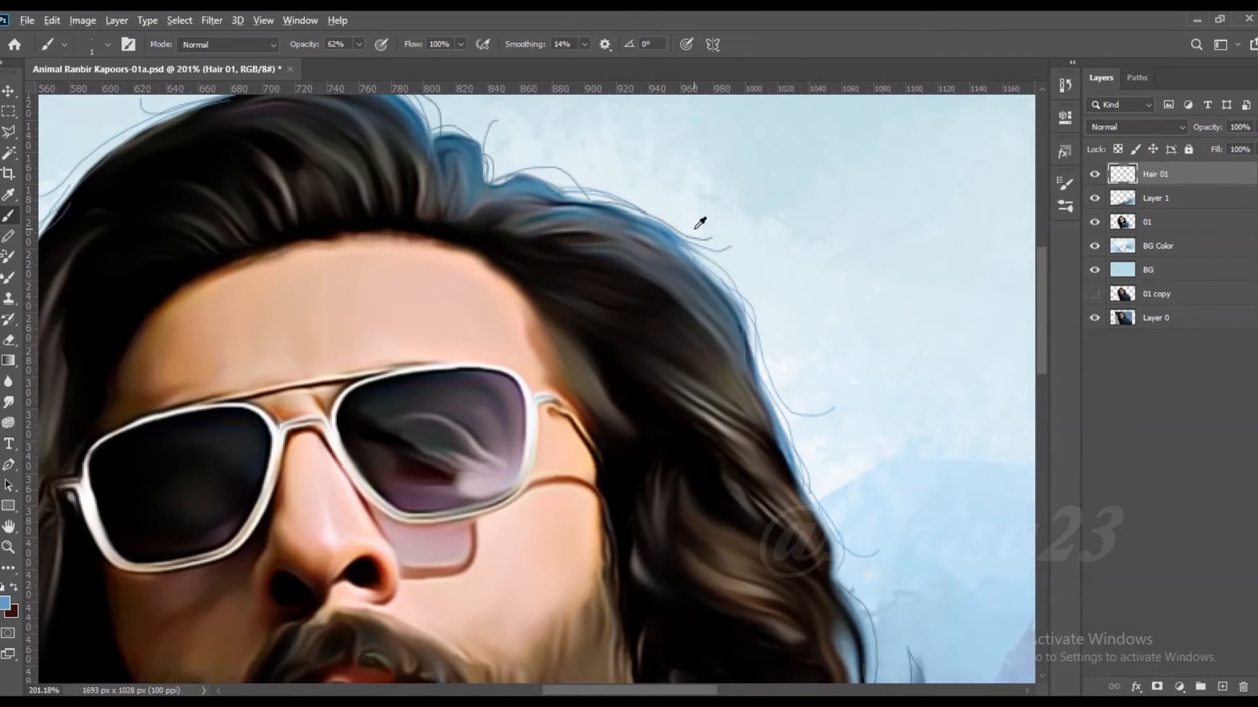
{"action": "scroll", "coordinate": [700, 223], "scroll_direction": "down", "scroll_amount": 2, "text": "alt"}
{"action": "scroll", "coordinate": [808, 462], "scroll_direction": "up", "scroll_amount": 3, "text": "alt"}
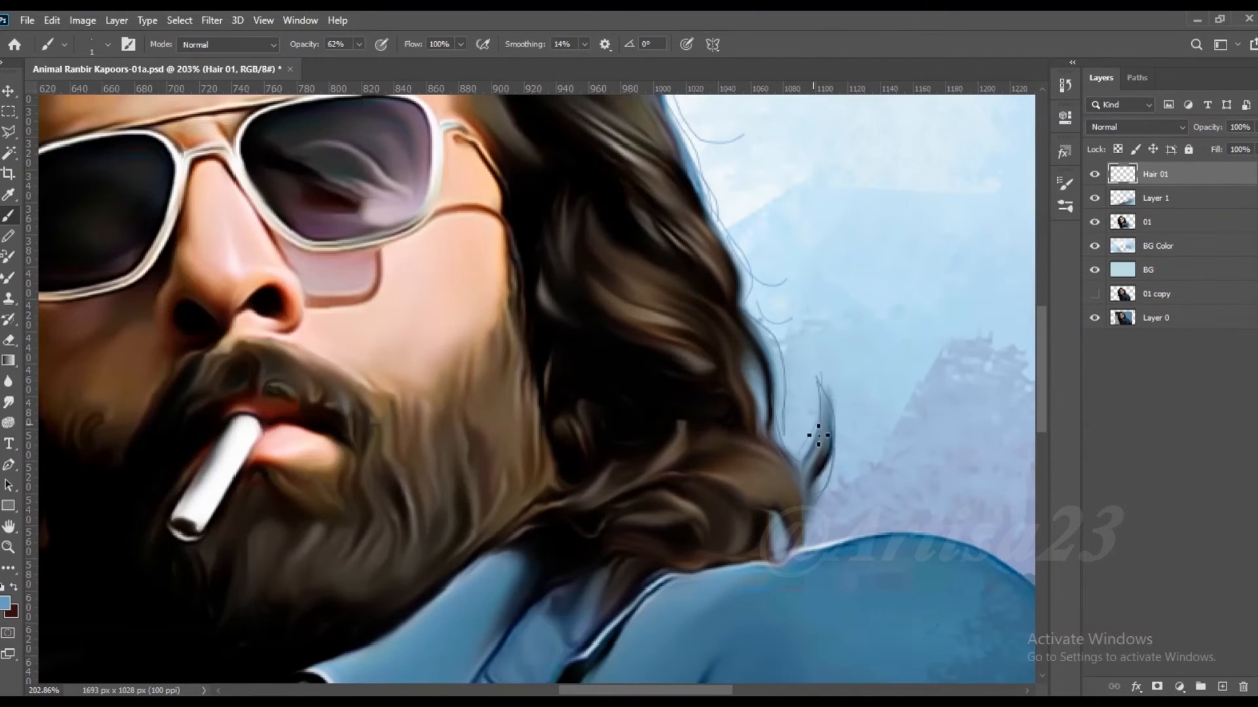
- Sample a light grey from the hair and paint fine highlight strands inside the right-hand hair, following its waves
{"action": "scroll", "coordinate": [778, 345], "scroll_direction": "down", "scroll_amount": 3, "text": "alt"}
{"action": "scroll", "coordinate": [762, 325], "scroll_direction": "up", "scroll_amount": 3, "text": "alt"}
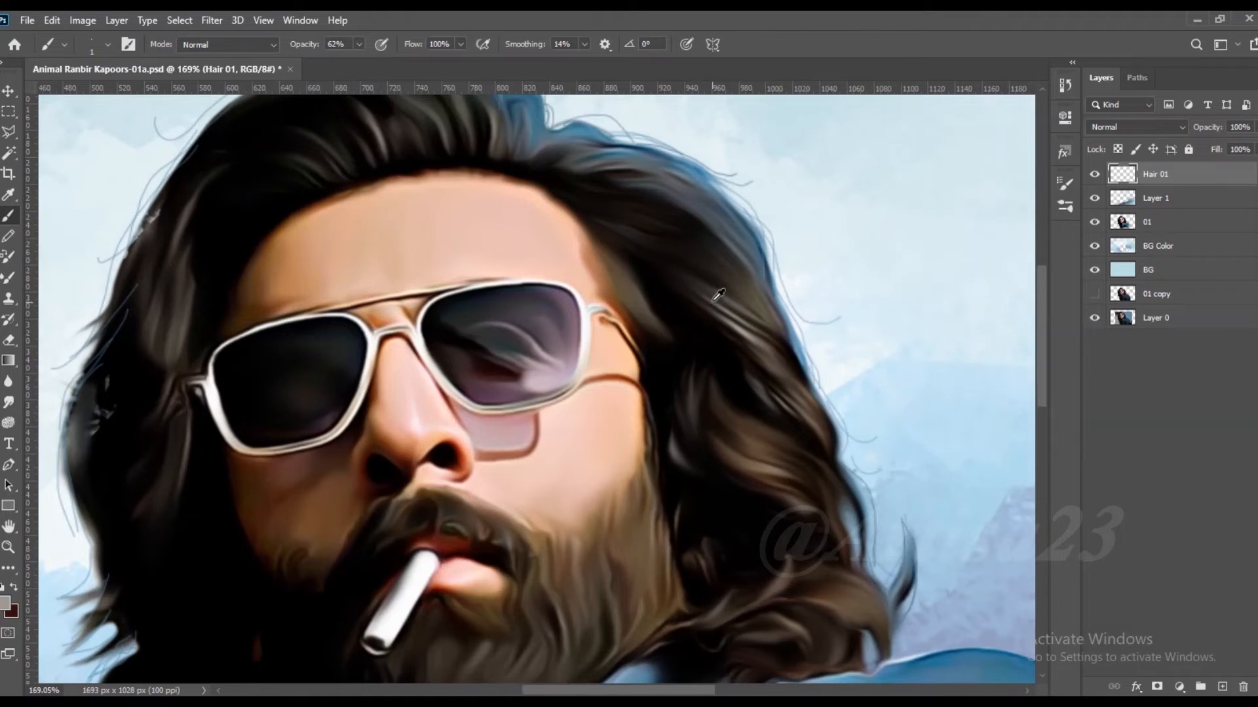
{"action": "scroll", "coordinate": [720, 300], "scroll_direction": "up", "scroll_amount": 2, "text": "alt"}
{"action": "left_click_drag", "start_coordinate": [685, 269], "coordinate": [755, 309]}
{"action": "mouse_move", "coordinate": [663, 192]}
{"action": "left_mouse_down"}
{"action": "mouse_move", "coordinate": [617, 164]}
{"action": "mouse_move", "coordinate": [717, 251]}
{"action": "left_mouse_up"}
{"action": "left_click_drag", "start_coordinate": [589, 141], "coordinate": [719, 213]}
{"action": "left_click_drag", "start_coordinate": [585, 136], "coordinate": [723, 228]}
{"action": "scroll", "coordinate": [739, 278], "scroll_direction": "down", "scroll_amount": 3, "text": "alt"}
{"action": "left_click_drag", "start_coordinate": [720, 322], "coordinate": [790, 402]}
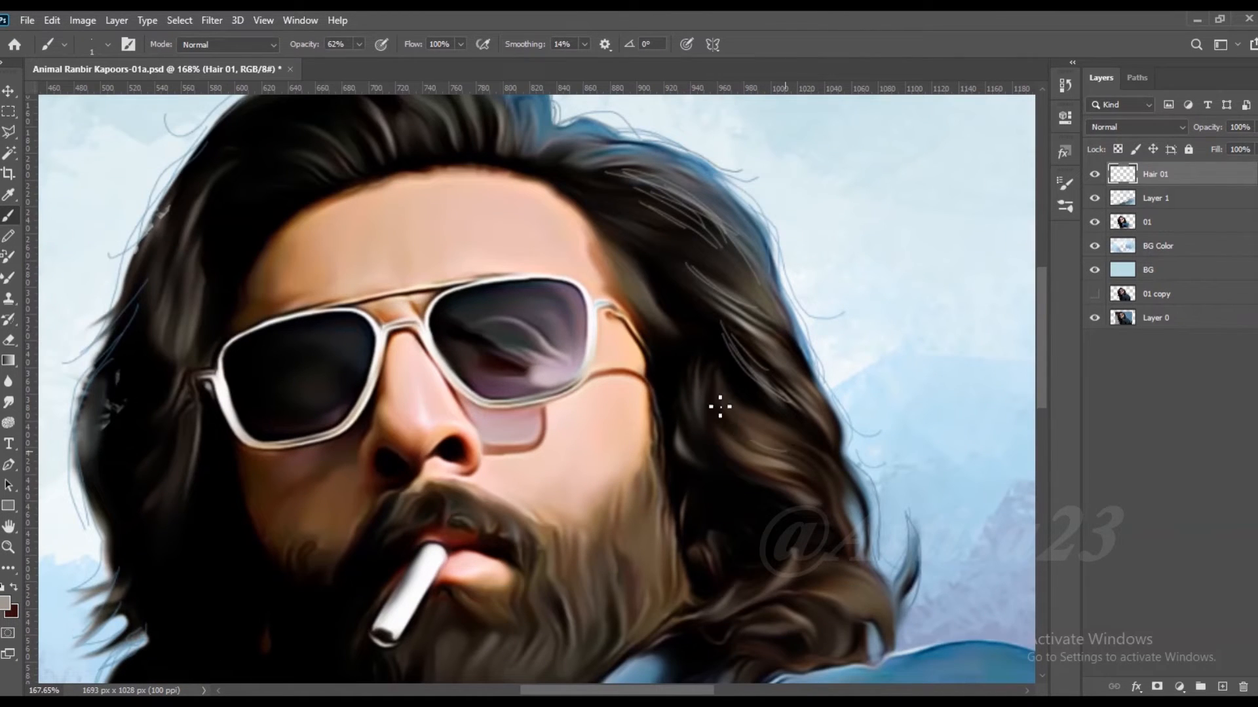
{"action": "left_click_drag", "start_coordinate": [717, 442], "coordinate": [786, 481]}
- Paint fine light grey highlight strands through the swept-back hair above the forehead
{"action": "scroll", "coordinate": [642, 207], "scroll_direction": "down", "scroll_amount": 3, "text": "alt"}
{"action": "scroll", "coordinate": [524, 134], "scroll_direction": "up", "scroll_amount": 4, "text": "alt"}
{"action": "left_click_drag", "start_coordinate": [445, 136], "coordinate": [473, 178]}
{"action": "left_click_drag", "start_coordinate": [406, 121], "coordinate": [476, 204]}
{"action": "left_click_drag", "start_coordinate": [438, 122], "coordinate": [489, 182]}
{"action": "scroll", "coordinate": [542, 221], "scroll_direction": "down", "scroll_amount": 2, "text": "alt"}
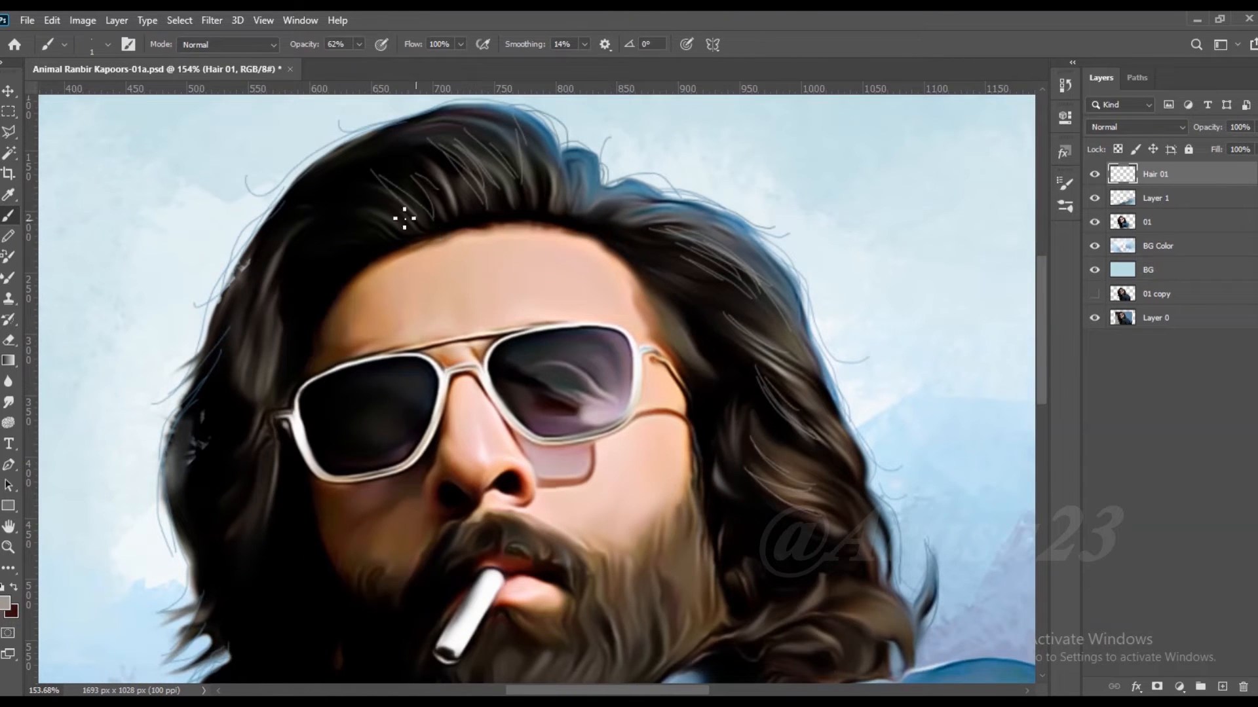
- Add long light grey highlight strands through the left-hand hair beside the sunglasses
{"action": "scroll", "coordinate": [379, 218], "scroll_direction": "down", "scroll_amount": 2, "text": "alt"}
{"action": "scroll", "coordinate": [304, 282], "scroll_direction": "up", "scroll_amount": 2, "text": "alt"}
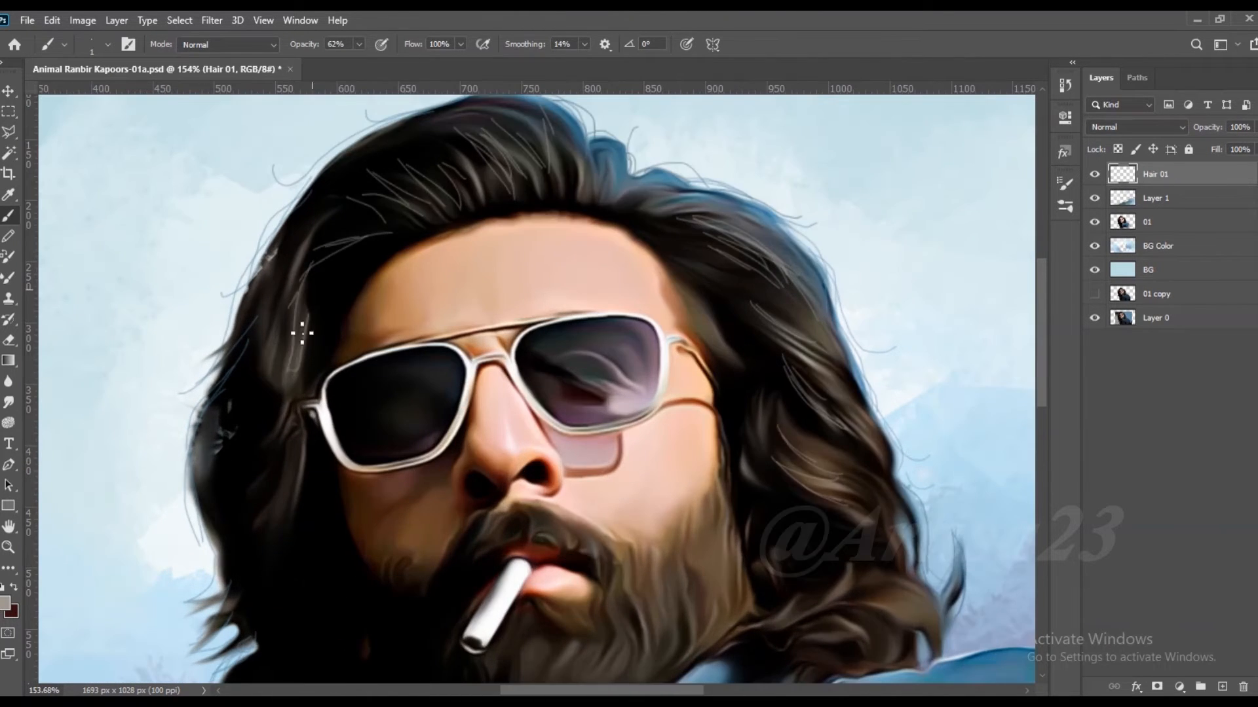
{"action": "scroll", "coordinate": [317, 282], "scroll_direction": "up", "scroll_amount": 1, "text": "alt"}
{"action": "left_click_drag", "start_coordinate": [288, 433], "coordinate": [300, 378]}
{"action": "mouse_move", "coordinate": [280, 377]}
{"action": "left_mouse_down"}
{"action": "mouse_move", "coordinate": [302, 495]}
{"action": "mouse_move", "coordinate": [302, 481]}
{"action": "left_mouse_up"}
{"action": "left_click_drag", "start_coordinate": [295, 399], "coordinate": [270, 504]}
{"action": "left_click_drag", "start_coordinate": [296, 344], "coordinate": [290, 460]}
{"action": "left_click_drag", "start_coordinate": [289, 436], "coordinate": [334, 412]}
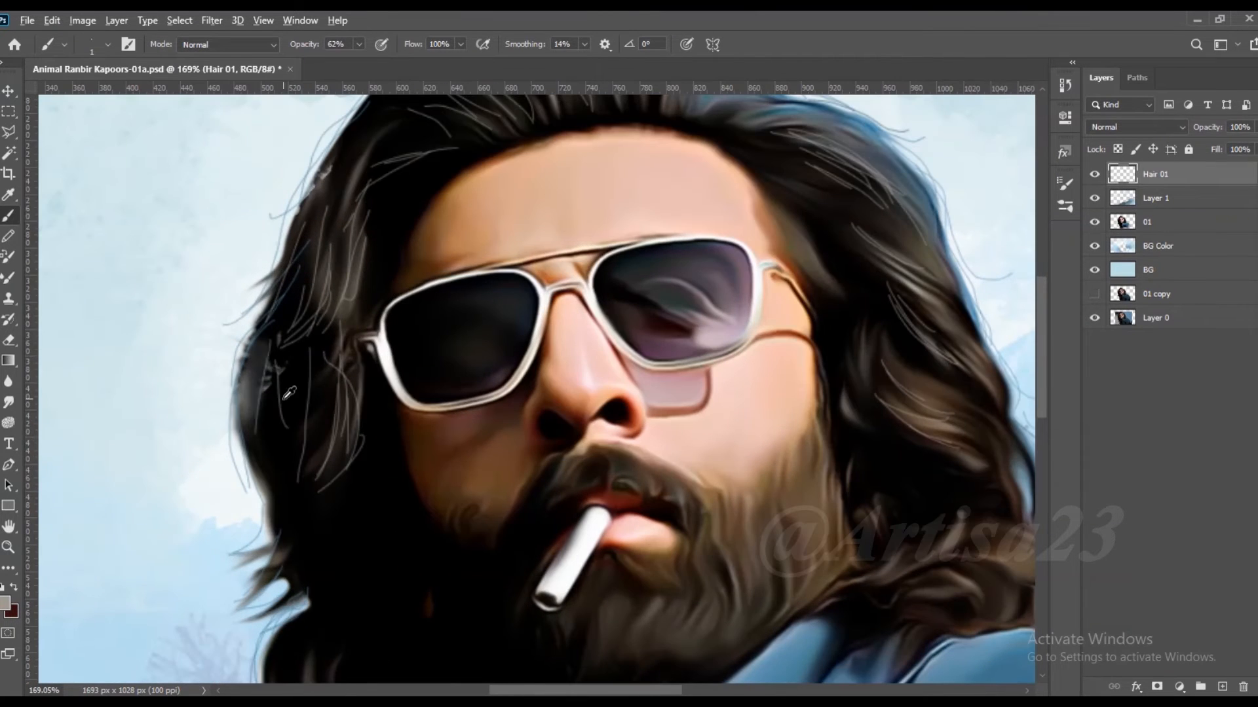
- Extend the light grey highlight strands down through the lower-left curls and the dark hair beside the beard
{"action": "scroll", "coordinate": [301, 515], "scroll_direction": "down", "scroll_amount": 2, "text": "alt"}
{"action": "left_click_drag", "start_coordinate": [299, 546], "coordinate": [287, 586]}
{"action": "left_click_drag", "start_coordinate": [292, 549], "coordinate": [274, 592]}
{"action": "scroll", "coordinate": [354, 315], "scroll_direction": "down", "scroll_amount": 3, "text": "alt"}
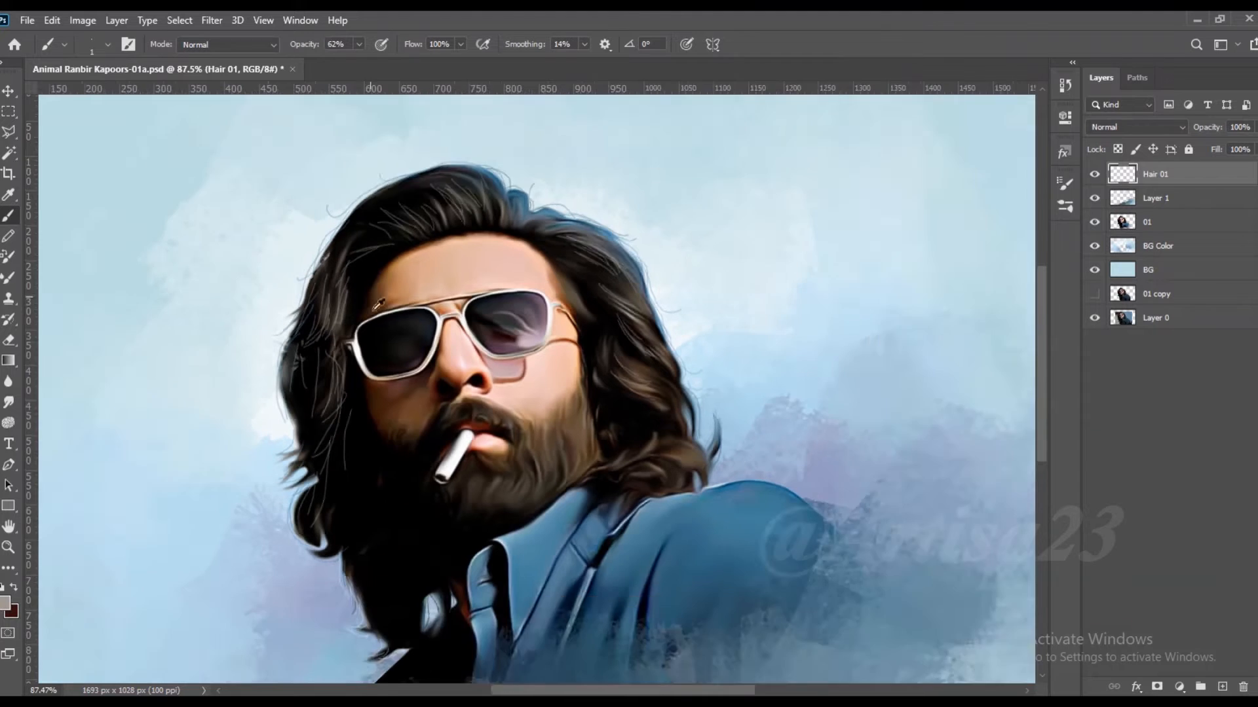
{"action": "scroll", "coordinate": [386, 576], "scroll_direction": "up", "scroll_amount": 3, "text": "alt"}
{"action": "left_click_drag", "start_coordinate": [344, 528], "coordinate": [351, 607]}
{"action": "scroll", "coordinate": [382, 594], "scroll_direction": "down", "scroll_amount": 3}
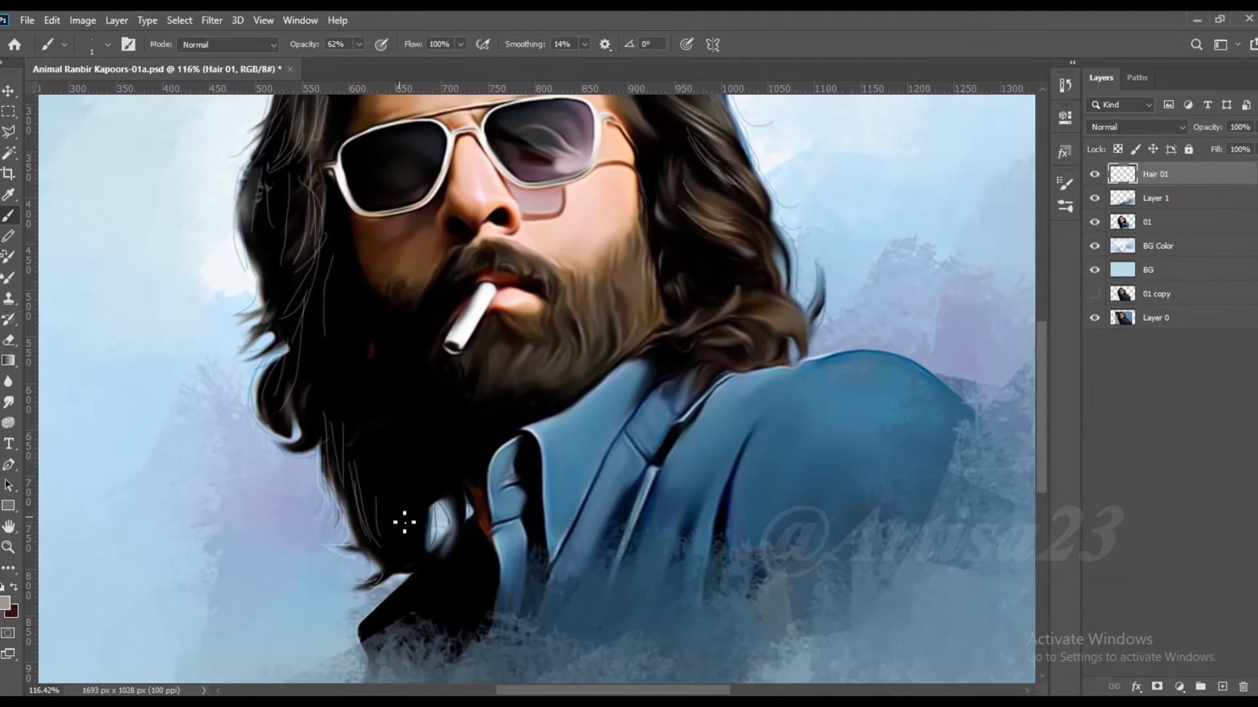
{"action": "scroll", "coordinate": [396, 573], "scroll_direction": "down", "scroll_amount": 2, "text": "alt"}
- Paint short light strands below the corner of the mouth and fine black strands over the cheek and jaw part of the beard
{"action": "scroll", "coordinate": [553, 340], "scroll_direction": "up", "scroll_amount": 6, "text": "alt"}
{"action": "mouse_move", "coordinate": [531, 381]}
{"action": "left_mouse_down"}
{"action": "mouse_move", "coordinate": [530, 438]}
{"action": "mouse_move", "coordinate": [532, 415]}
{"action": "left_mouse_up"}
{"action": "scroll", "coordinate": [497, 341], "scroll_direction": "up", "scroll_amount": 3, "text": "alt"}
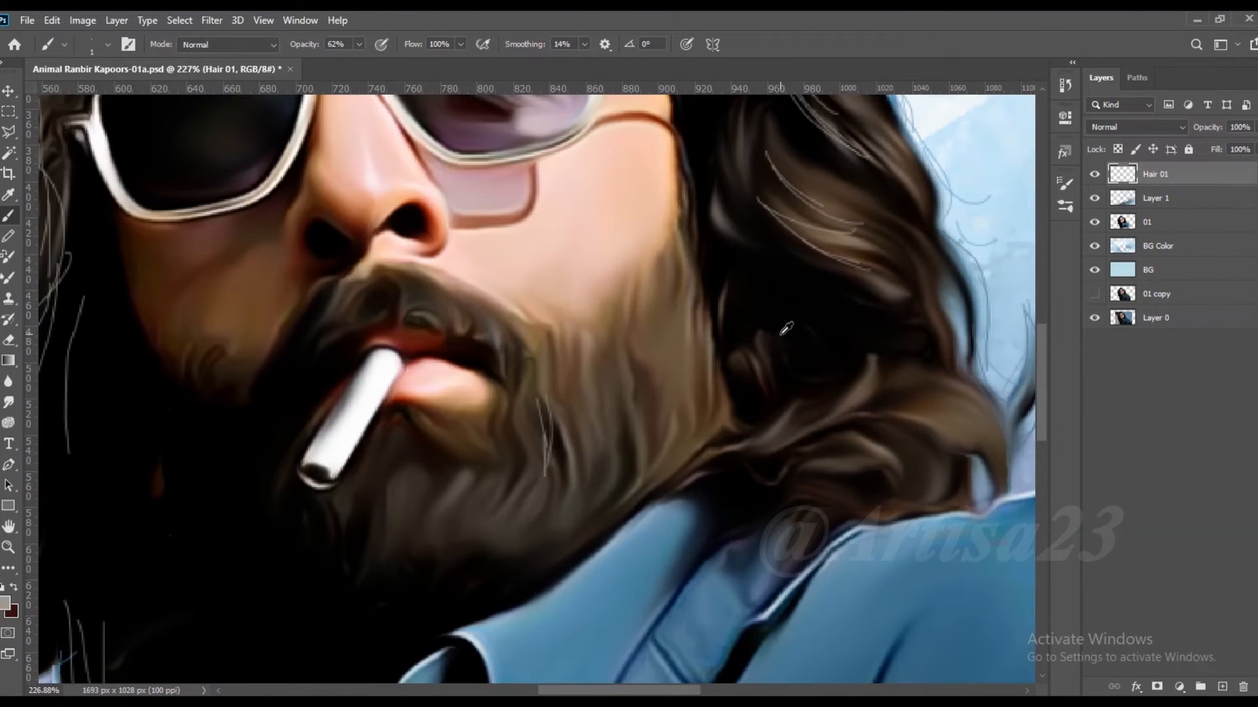
{"action": "left_click_drag", "start_coordinate": [683, 337], "coordinate": [680, 402]}
{"action": "left_click_drag", "start_coordinate": [673, 357], "coordinate": [669, 410]}
{"action": "left_click_drag", "start_coordinate": [673, 294], "coordinate": [665, 358]}
{"action": "left_click_drag", "start_coordinate": [693, 285], "coordinate": [682, 346]}
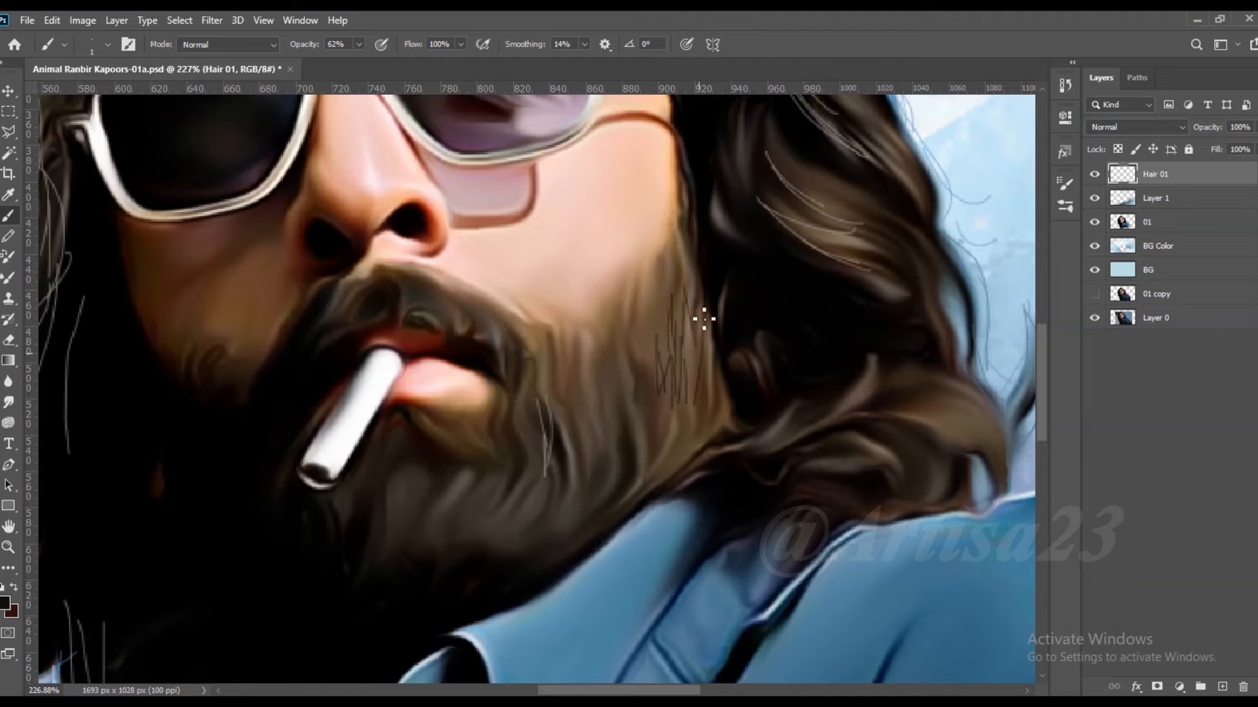
{"action": "scroll", "coordinate": [717, 259], "scroll_direction": "down", "scroll_amount": 3, "text": "alt"}
{"action": "scroll", "coordinate": [667, 342], "scroll_direction": "up", "scroll_amount": 2, "text": "alt"}
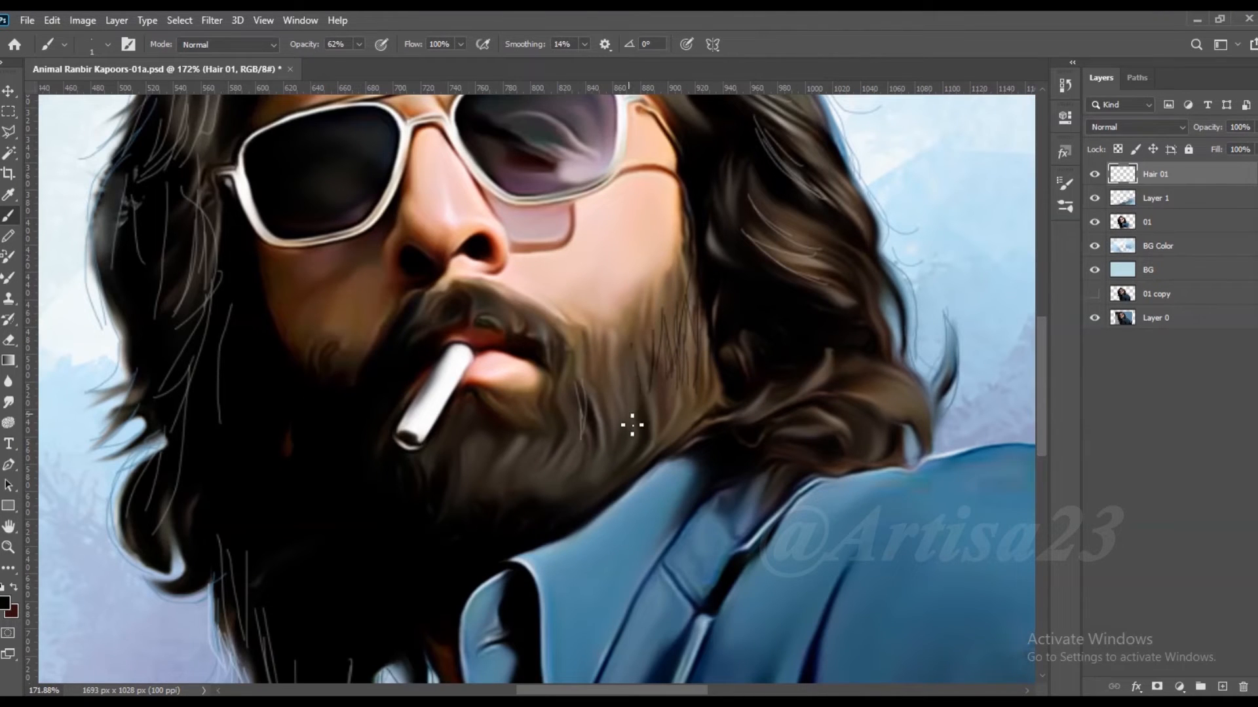
{"action": "left_click_drag", "start_coordinate": [705, 355], "coordinate": [683, 415]}
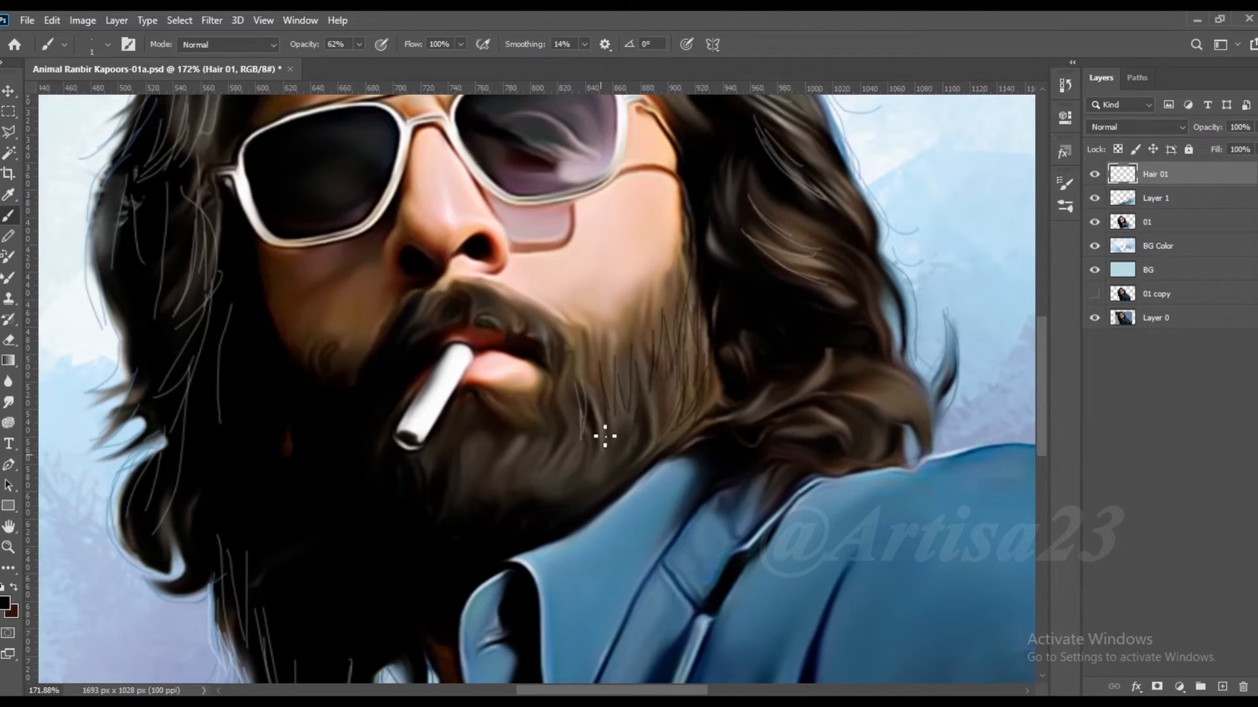
- Sample a light brown tone from the face and paint short fine hairs across the moustache
{"action": "scroll", "coordinate": [530, 308], "scroll_direction": "up", "scroll_amount": 3, "text": "alt"}
{"action": "mouse_move", "coordinate": [502, 302]}
{"action": "left_mouse_down"}
{"action": "mouse_move", "coordinate": [522, 340]}
{"action": "mouse_move", "coordinate": [507, 329]}
{"action": "left_mouse_up"}
{"action": "left_click_drag", "start_coordinate": [468, 282], "coordinate": [492, 321]}
{"action": "scroll", "coordinate": [550, 334], "scroll_direction": "up", "scroll_amount": 2, "text": "alt"}
{"action": "left_click", "coordinate": [597, 352], "text": "alt"}
{"action": "left_click", "coordinate": [659, 347], "text": "alt"}
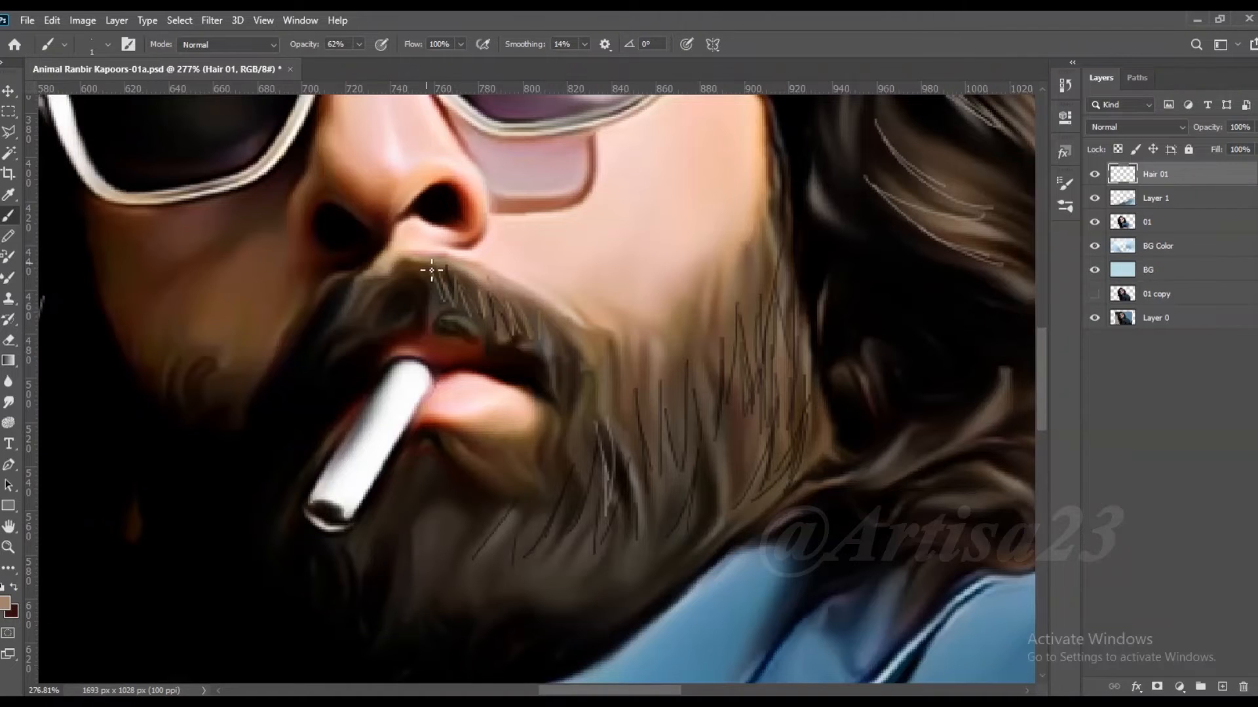
{"action": "left_click_drag", "start_coordinate": [332, 342], "coordinate": [342, 286]}
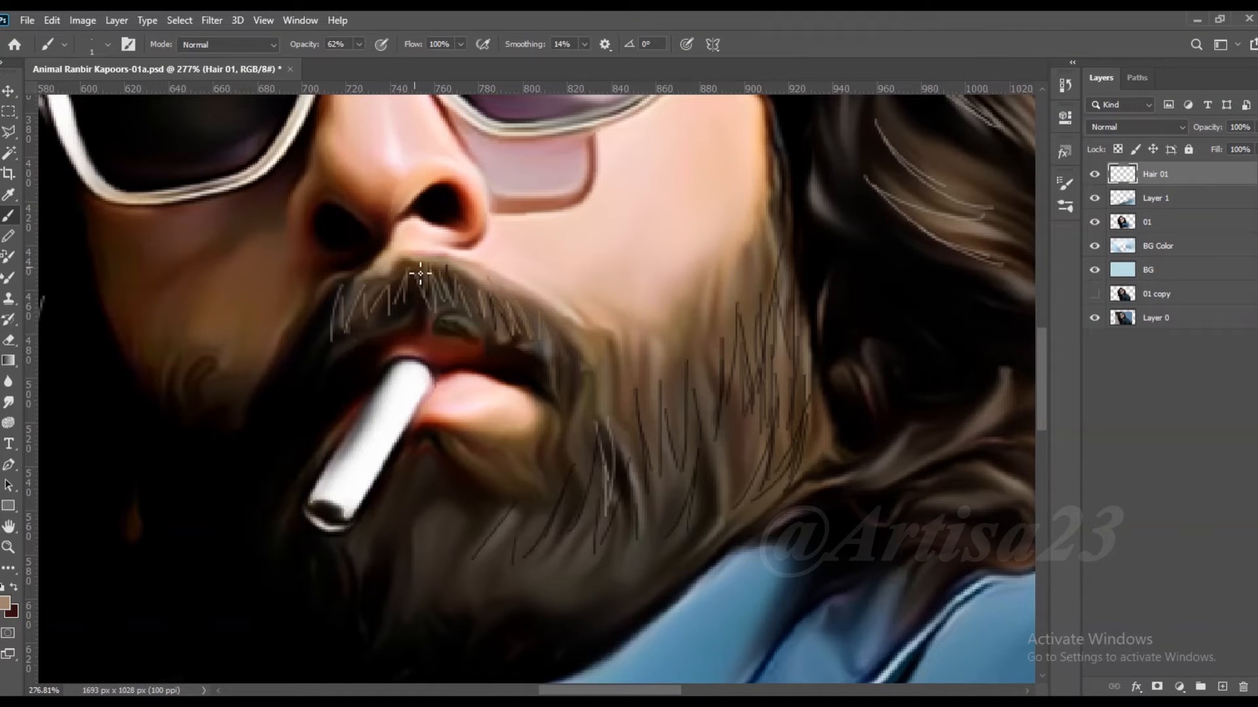
- Add light brown strands over the jaw part of the beard and across the chin
{"action": "scroll", "coordinate": [606, 415], "scroll_direction": "down", "scroll_amount": 2, "text": "alt"}
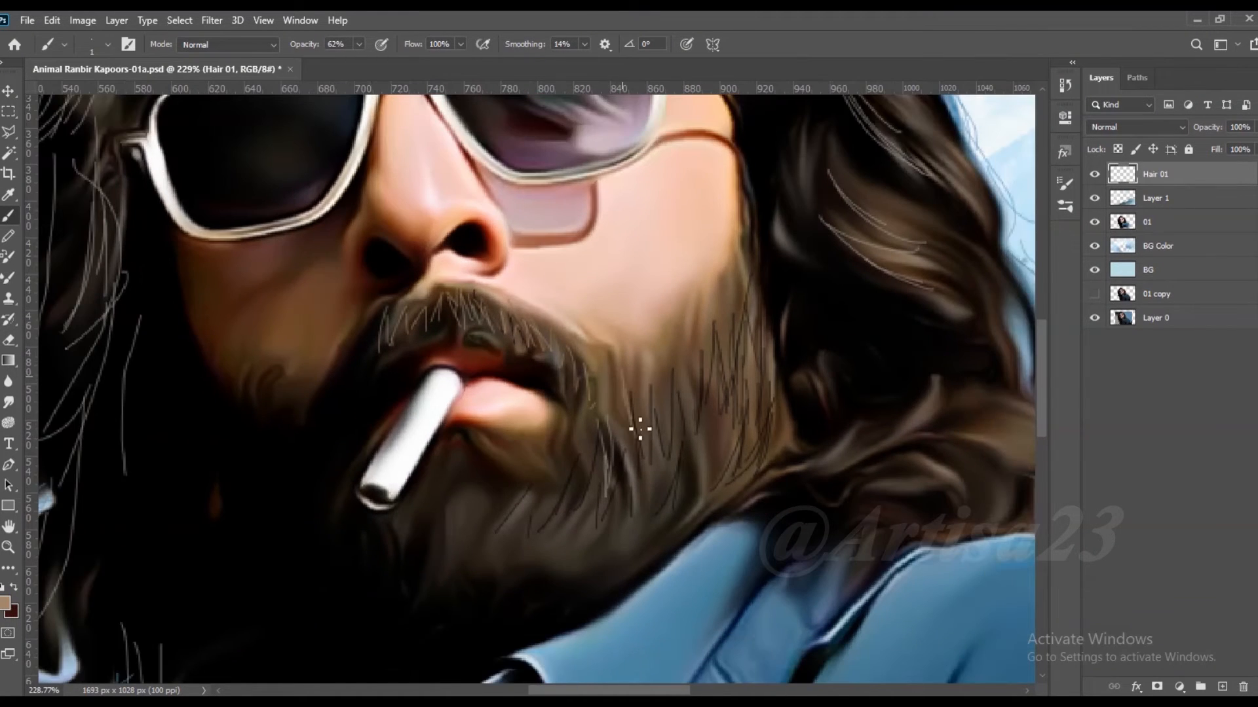
{"action": "scroll", "coordinate": [742, 392], "scroll_direction": "down", "scroll_amount": 2, "text": "alt"}
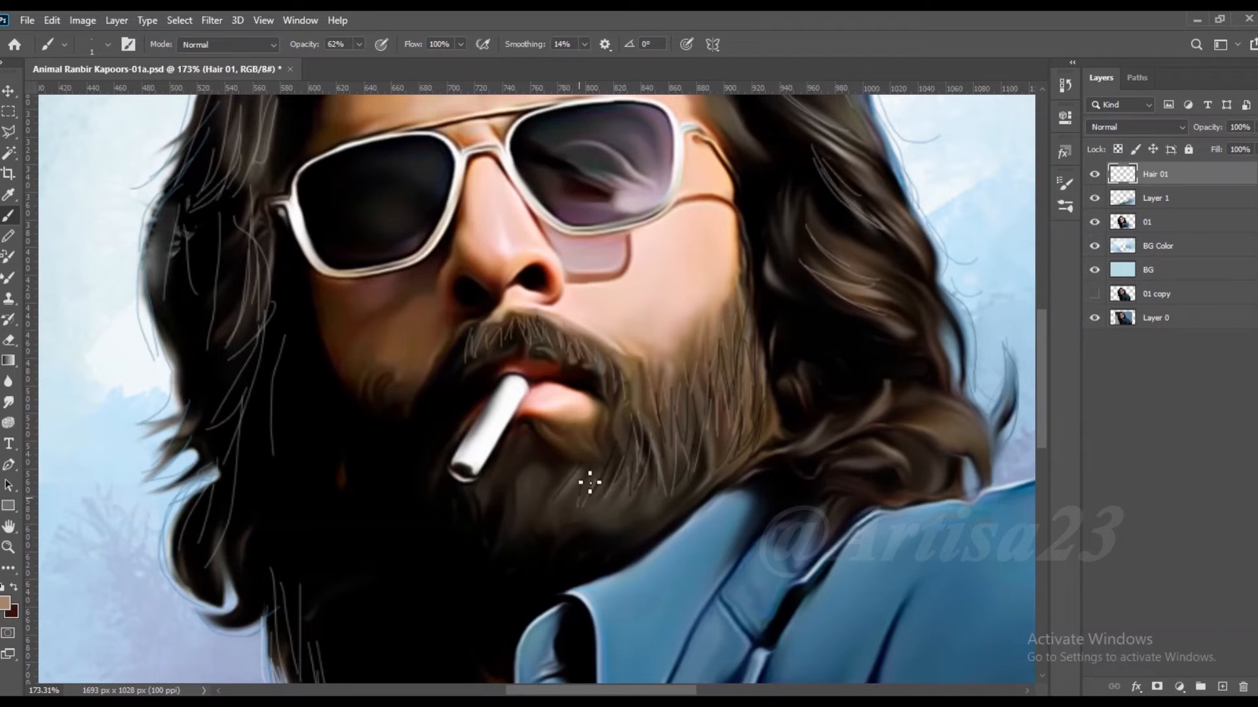
{"action": "scroll", "coordinate": [596, 453], "scroll_direction": "down", "scroll_amount": 2, "text": "alt"}
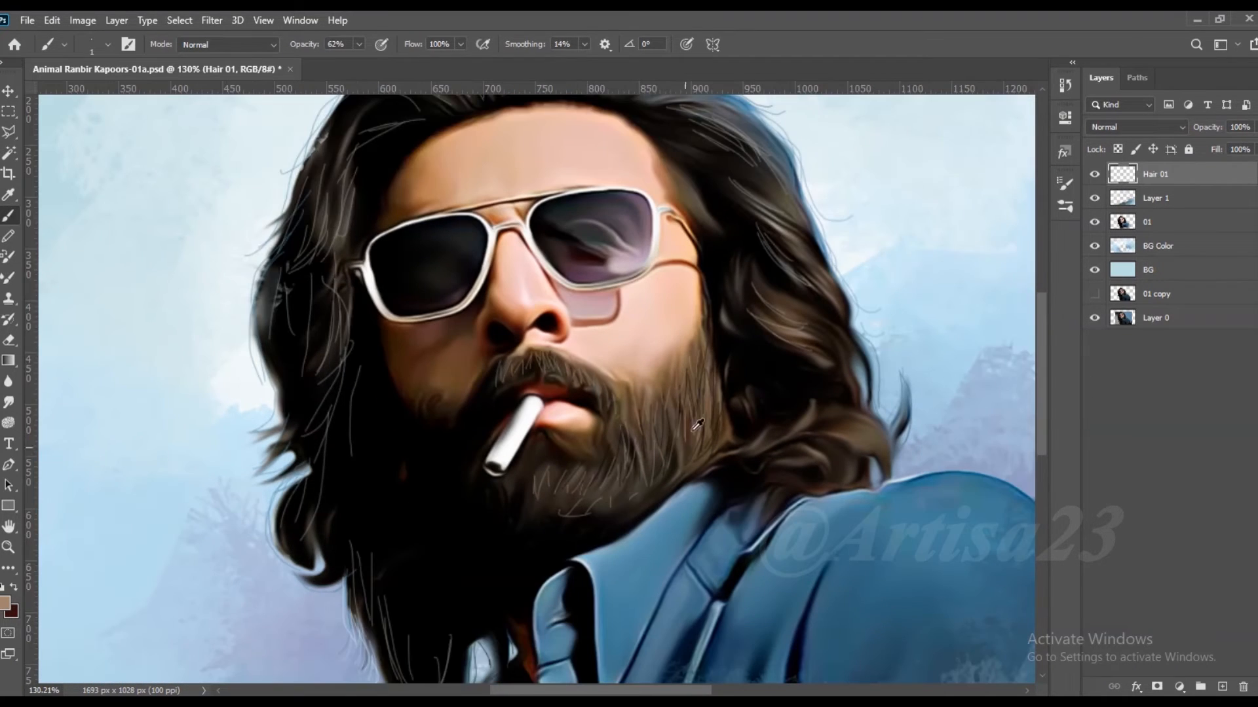
- Sample black and paint more fine dark strands over the cheek part of the beard near the hair
{"action": "scroll", "coordinate": [697, 425], "scroll_direction": "up", "scroll_amount": 2, "text": "alt"}
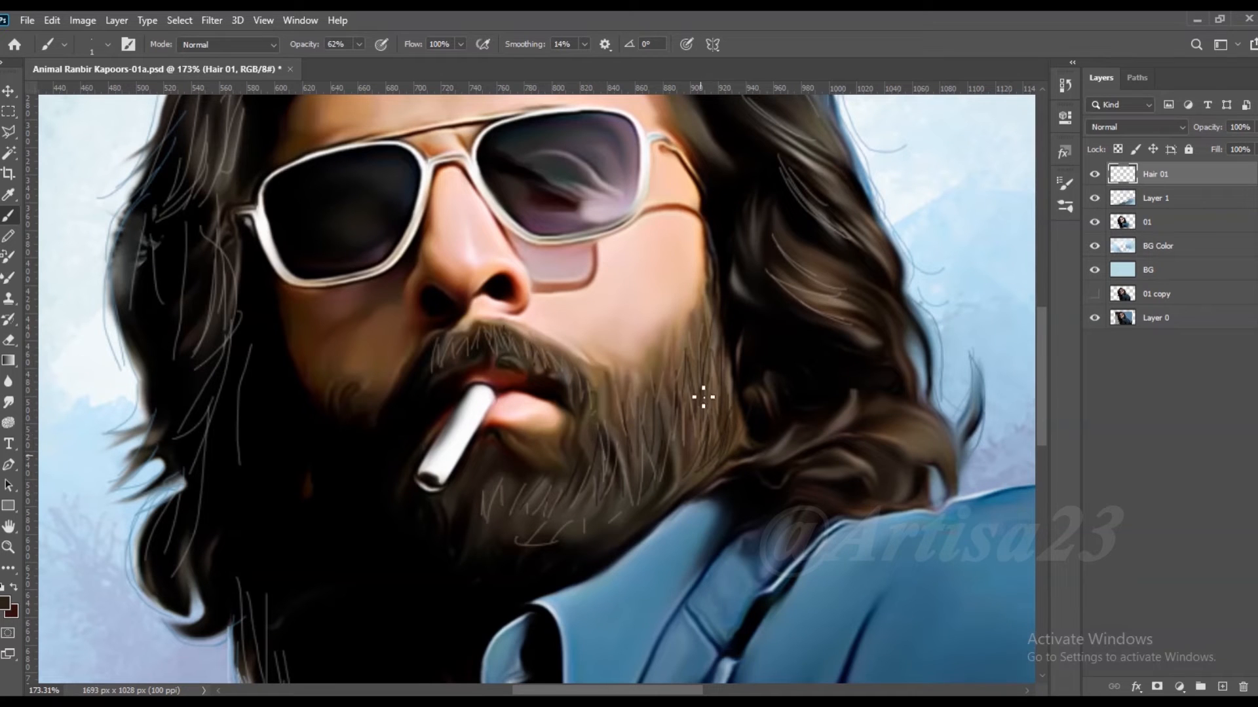
{"action": "left_click_drag", "start_coordinate": [712, 348], "coordinate": [716, 386]}
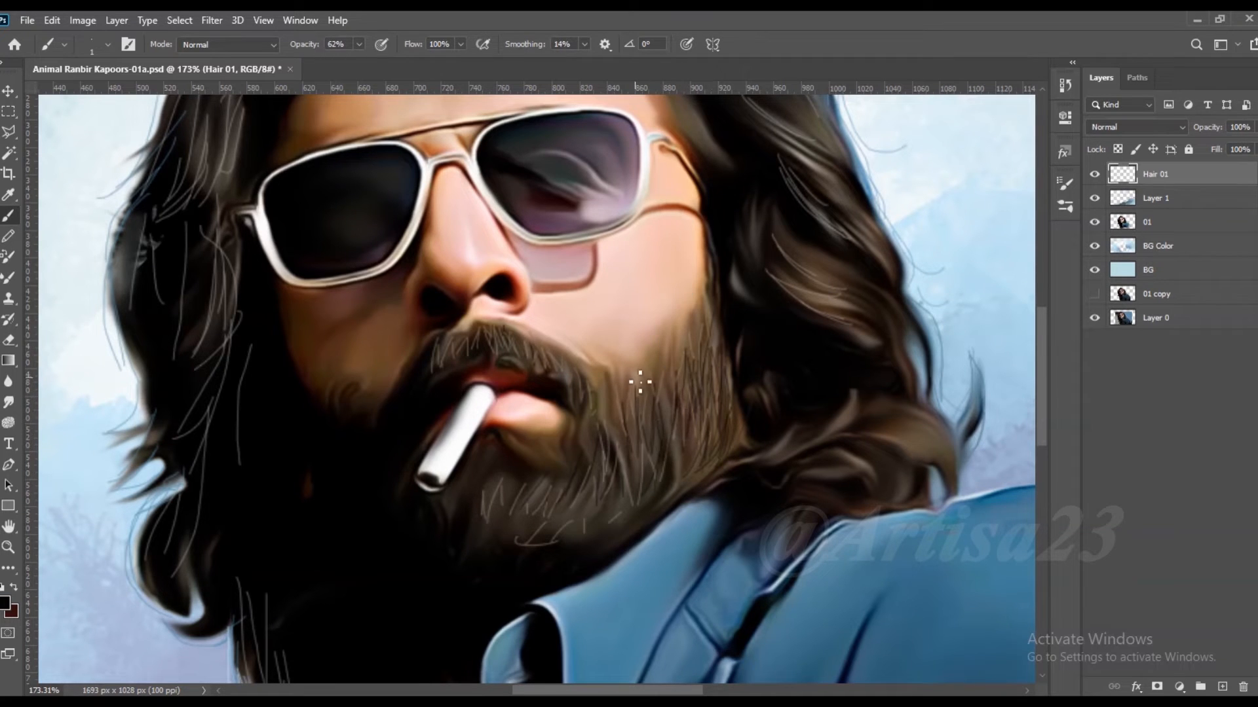
{"action": "scroll", "coordinate": [556, 361], "scroll_direction": "up", "scroll_amount": 2, "text": "alt"}
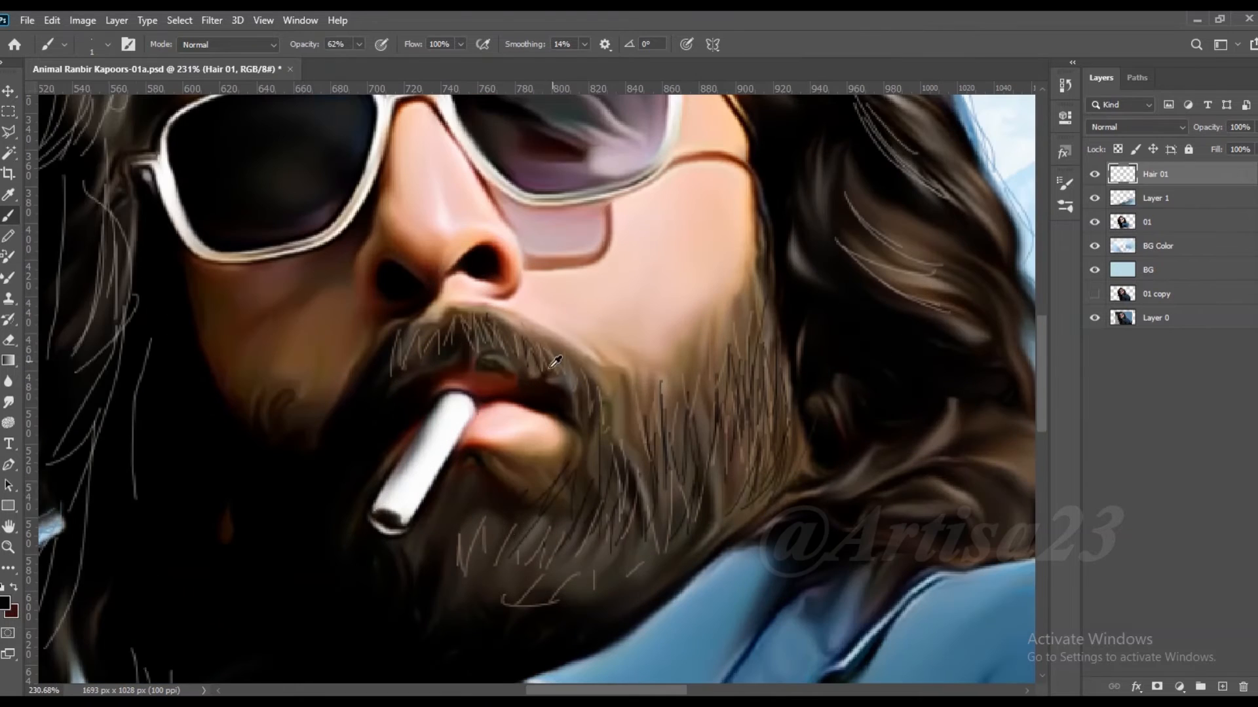
- Resample a light skin tone and touch up the fine hairs along the right half of the moustache
{"action": "scroll", "coordinate": [497, 484], "scroll_direction": "down", "scroll_amount": 5, "text": "alt"}
{"action": "scroll", "coordinate": [464, 384], "scroll_direction": "up", "scroll_amount": 6, "text": "alt"}
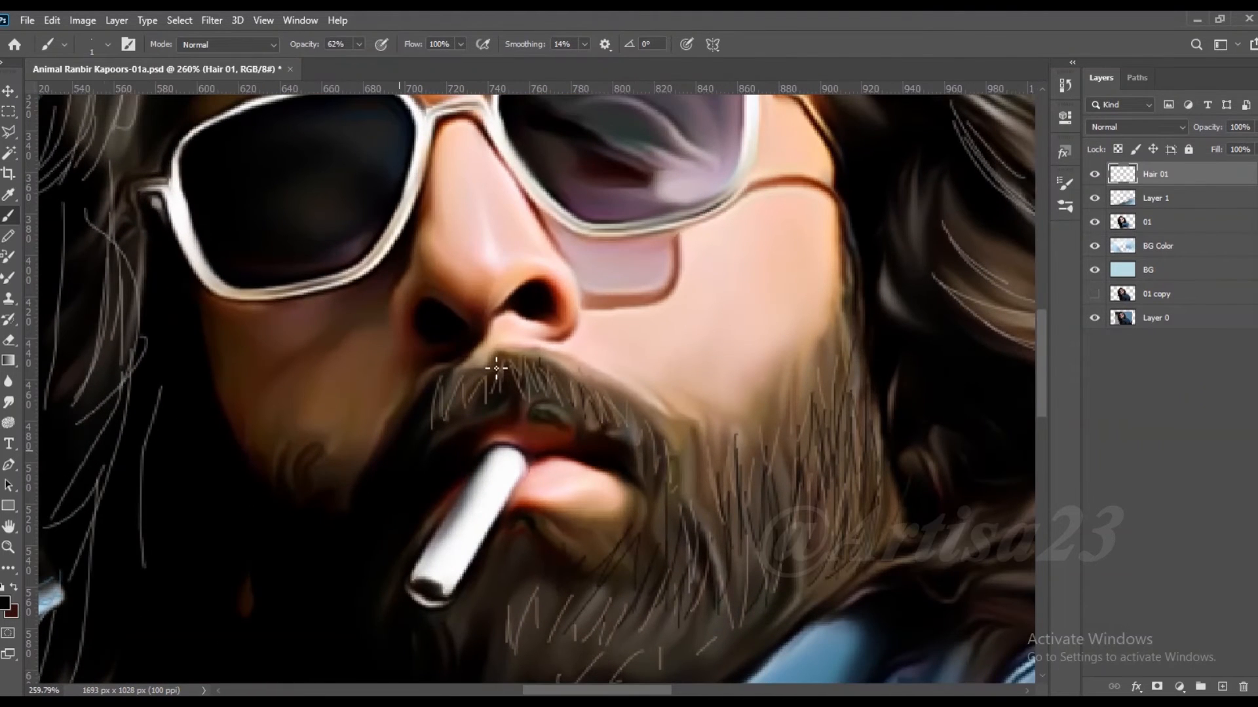
{"action": "left_click", "coordinate": [597, 365], "text": "alt"}
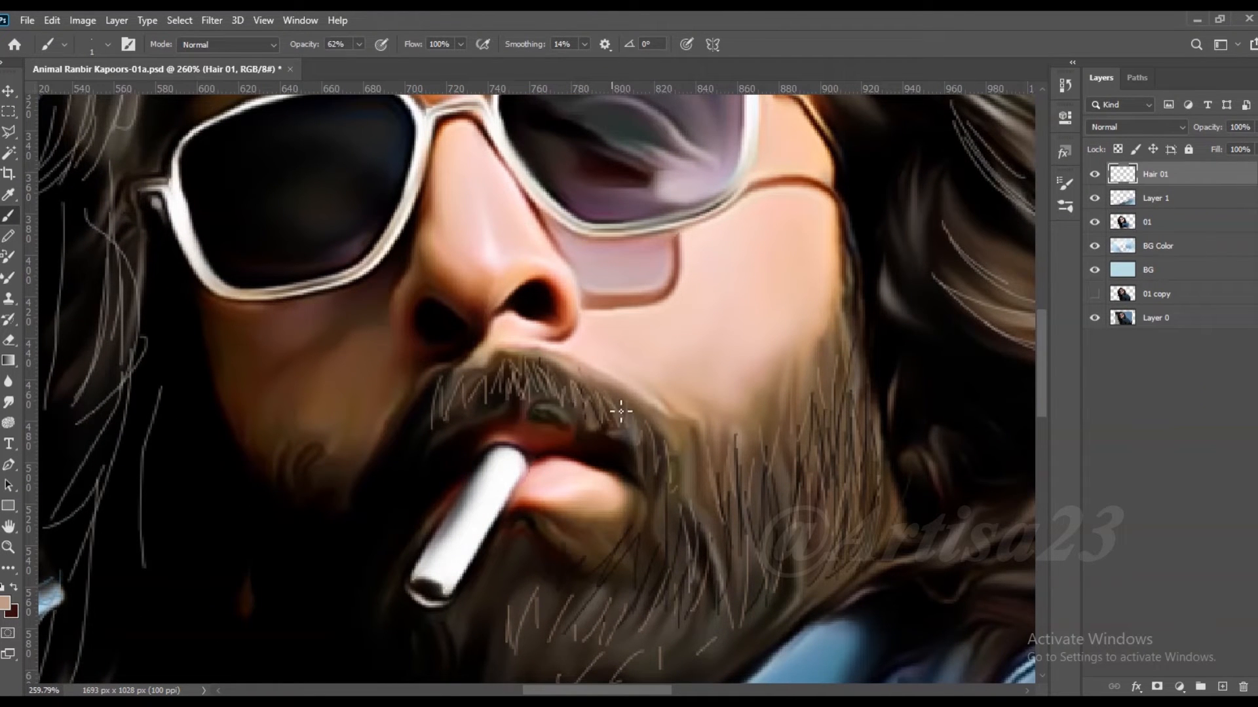
- Paint fine light strands through the curls on the right between the beard and the shoulder
{"action": "scroll", "coordinate": [440, 413], "scroll_direction": "down", "scroll_amount": 3, "text": "alt"}
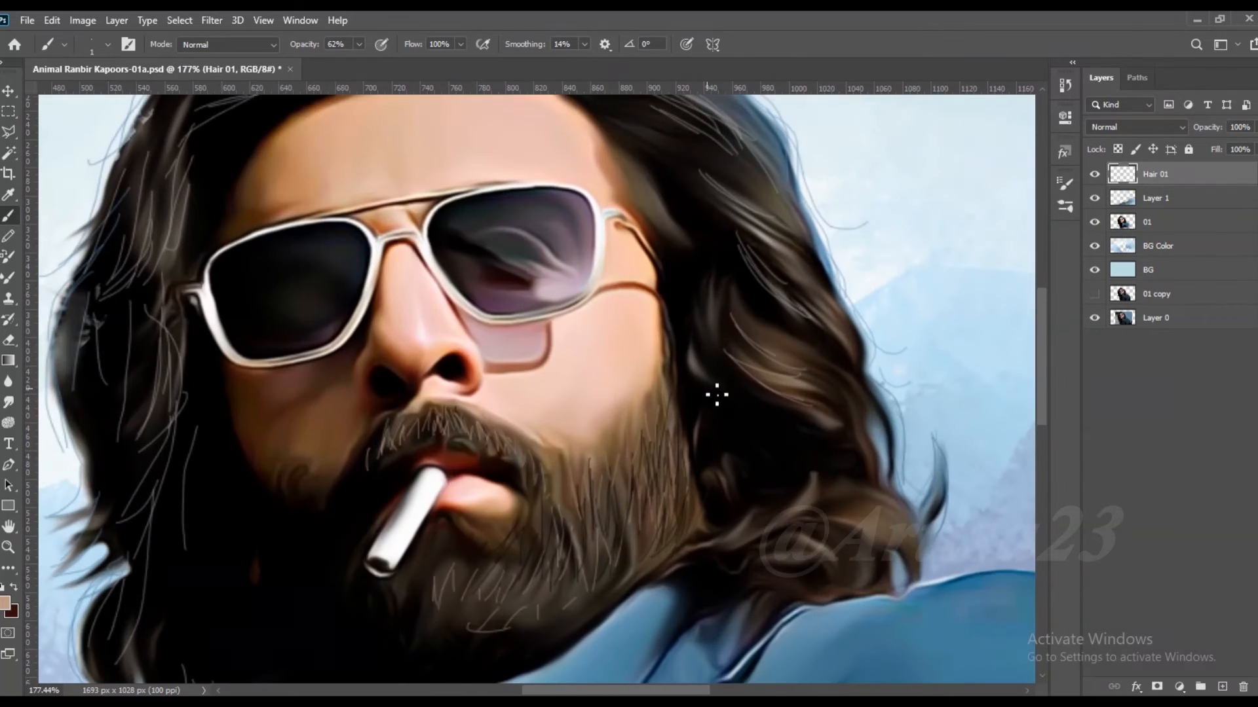
{"action": "scroll", "coordinate": [826, 420], "scroll_direction": "down", "scroll_amount": 1, "text": "alt"}
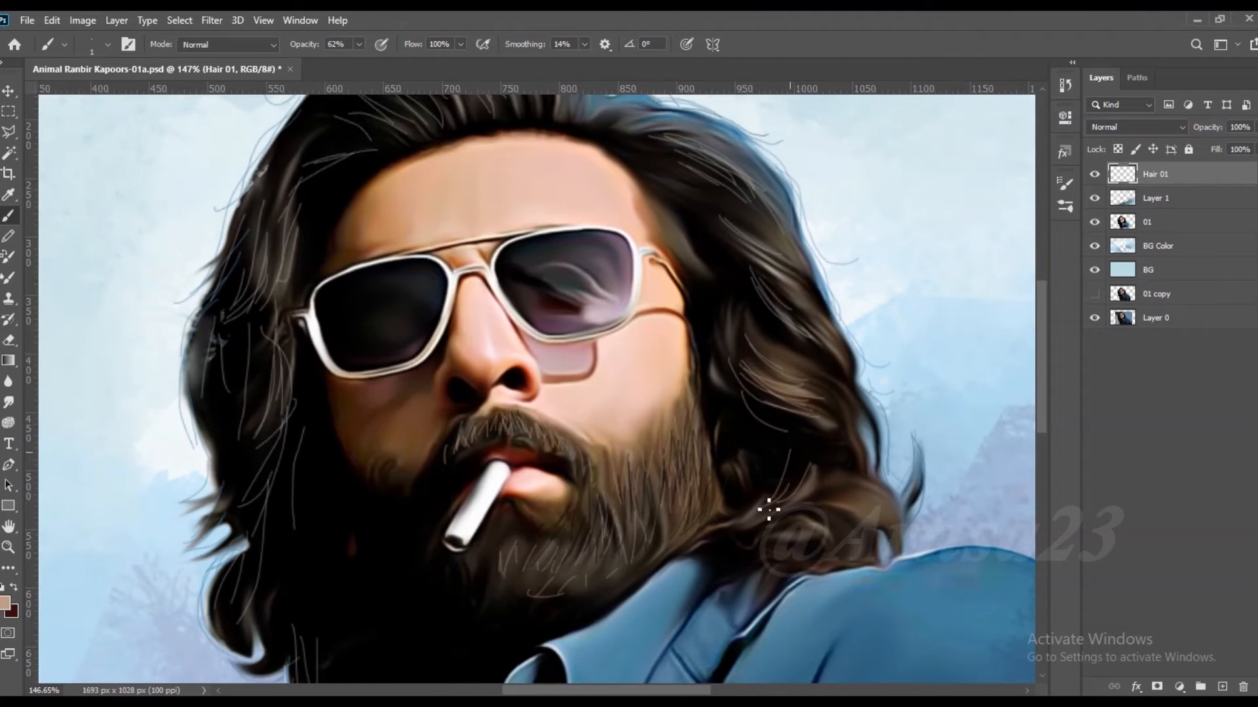
{"action": "left_click_drag", "start_coordinate": [748, 422], "coordinate": [735, 483]}
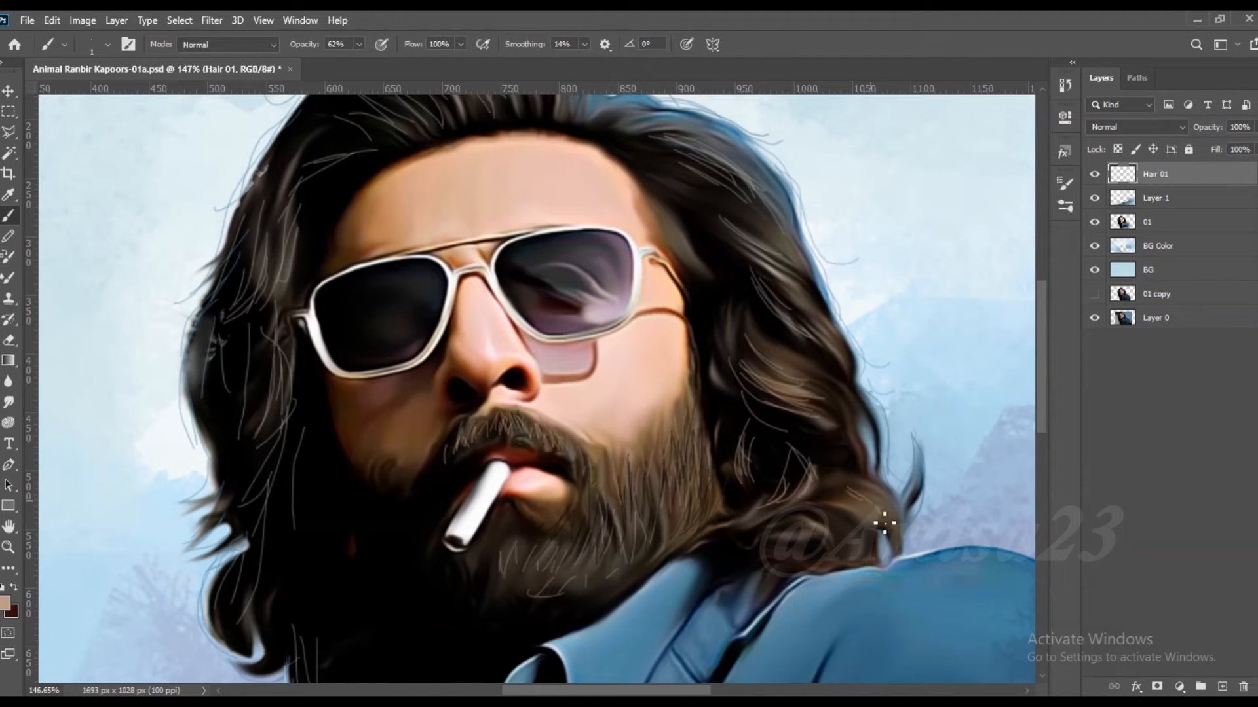
- Examine the painted hair, beard and moustache strands across the whole portrait
{"action": "left_click_drag", "start_coordinate": [751, 265], "coordinate": [785, 344]}
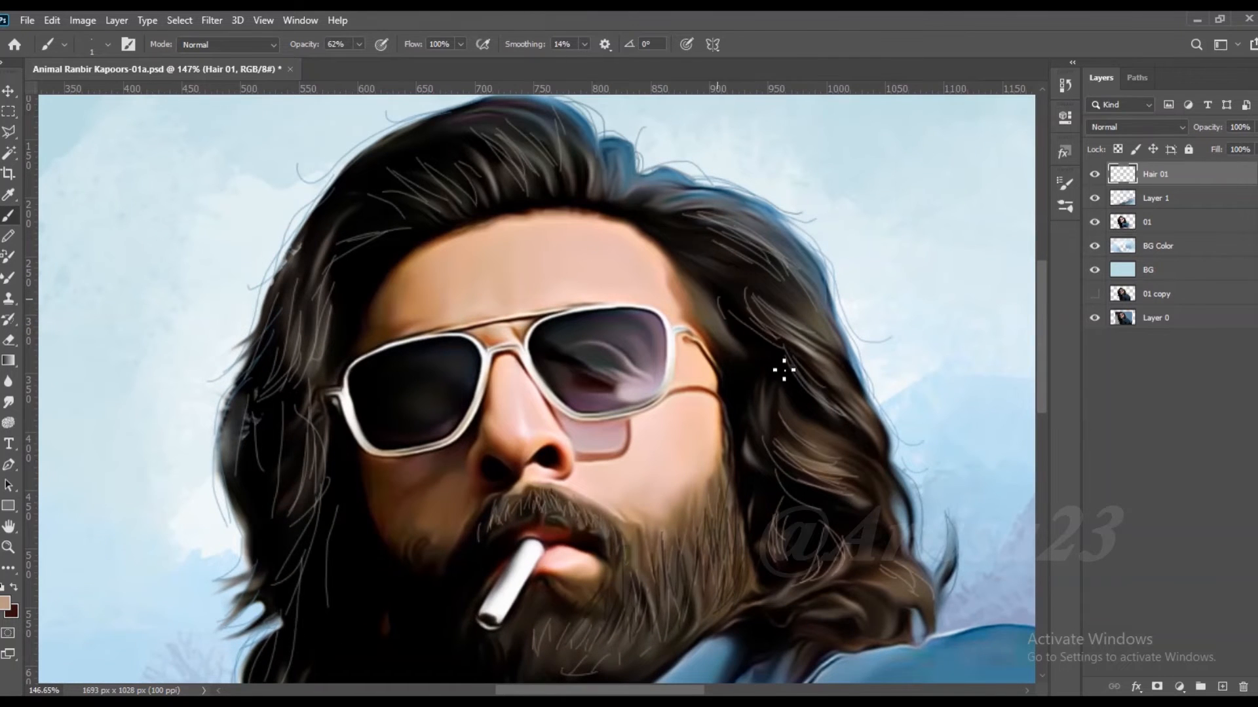
{"action": "scroll", "coordinate": [716, 263], "scroll_direction": "up", "scroll_amount": 1}
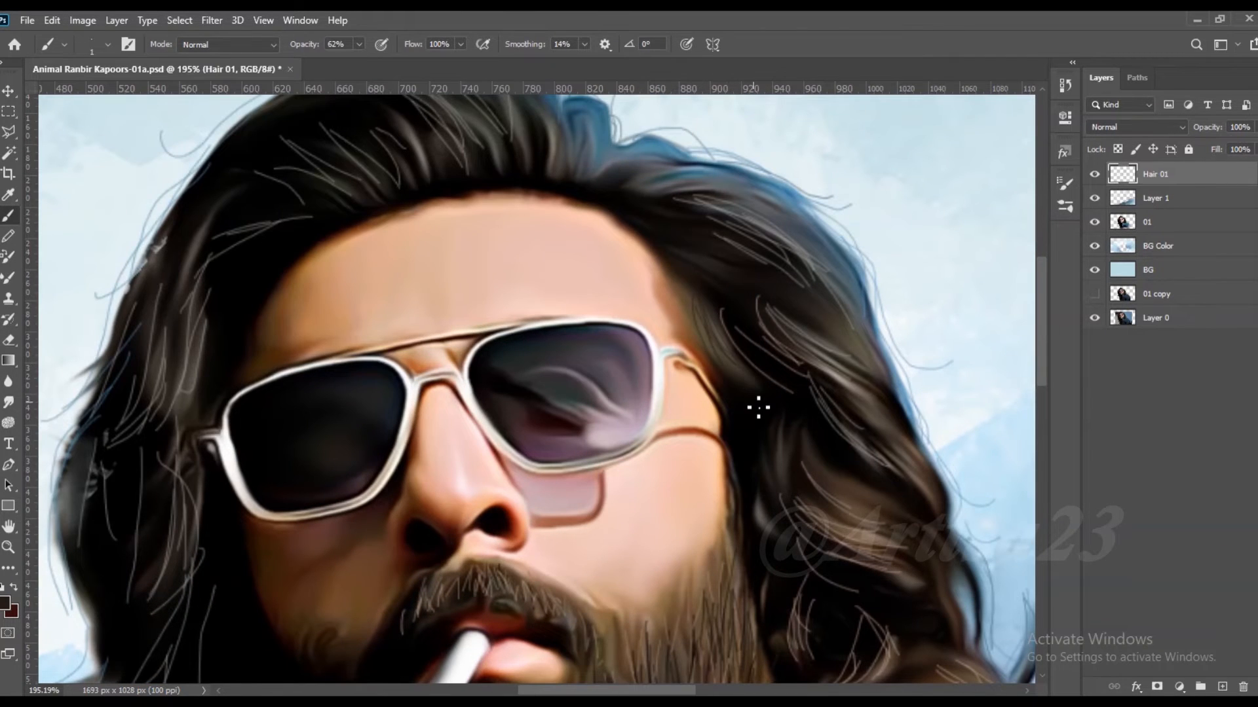
{"action": "scroll", "coordinate": [758, 407], "scroll_direction": "down", "scroll_amount": 1}
{"action": "scroll", "coordinate": [511, 213], "scroll_direction": "up", "scroll_amount": 1}
{"action": "scroll", "coordinate": [596, 262], "scroll_direction": "down", "scroll_amount": 3}
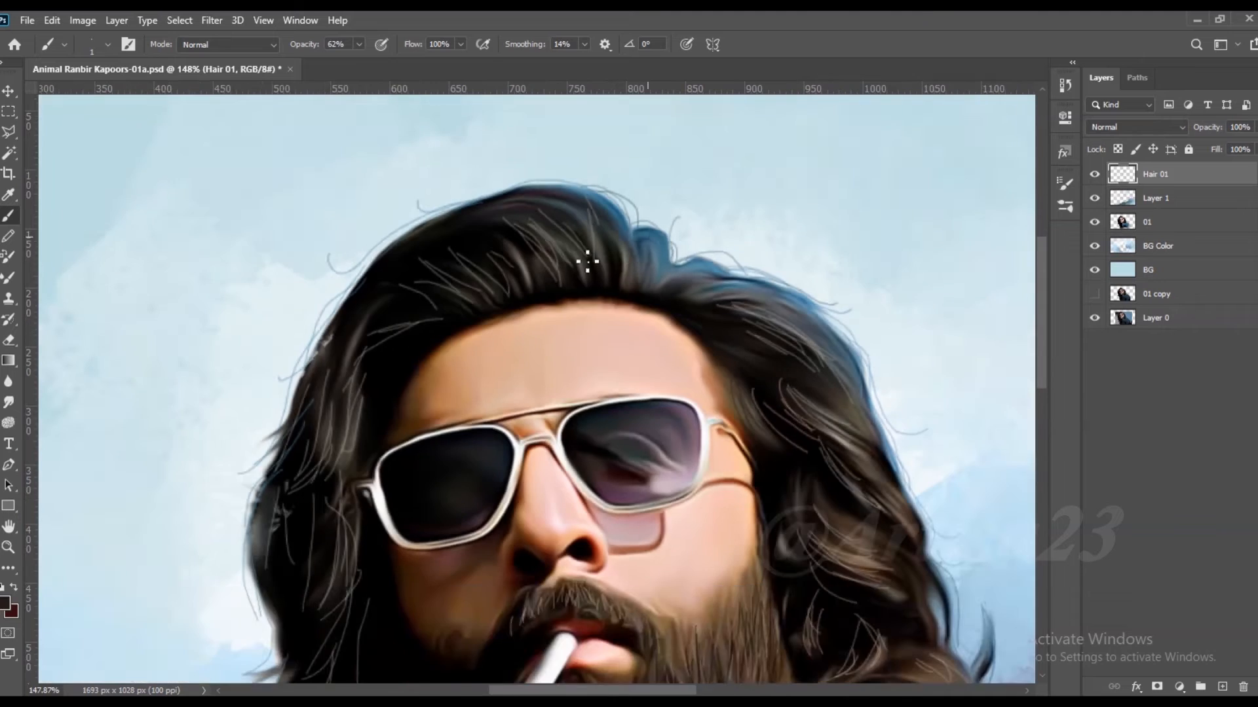
{"action": "scroll", "coordinate": [607, 402], "scroll_direction": "up", "scroll_amount": 3}
{"action": "scroll", "coordinate": [607, 402], "scroll_direction": "down", "scroll_amount": 3}
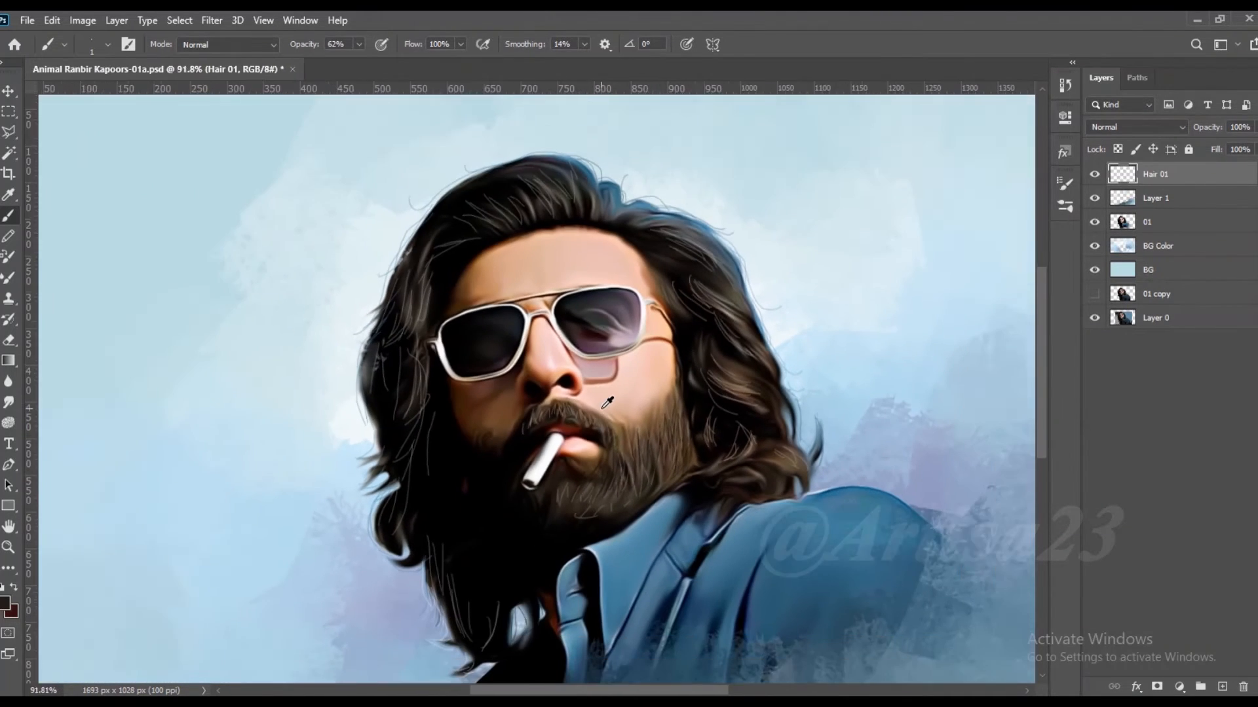
{"action": "scroll", "coordinate": [589, 252], "scroll_direction": "up", "scroll_amount": 2}
{"action": "scroll", "coordinate": [589, 252], "scroll_direction": "up", "scroll_amount": 1}
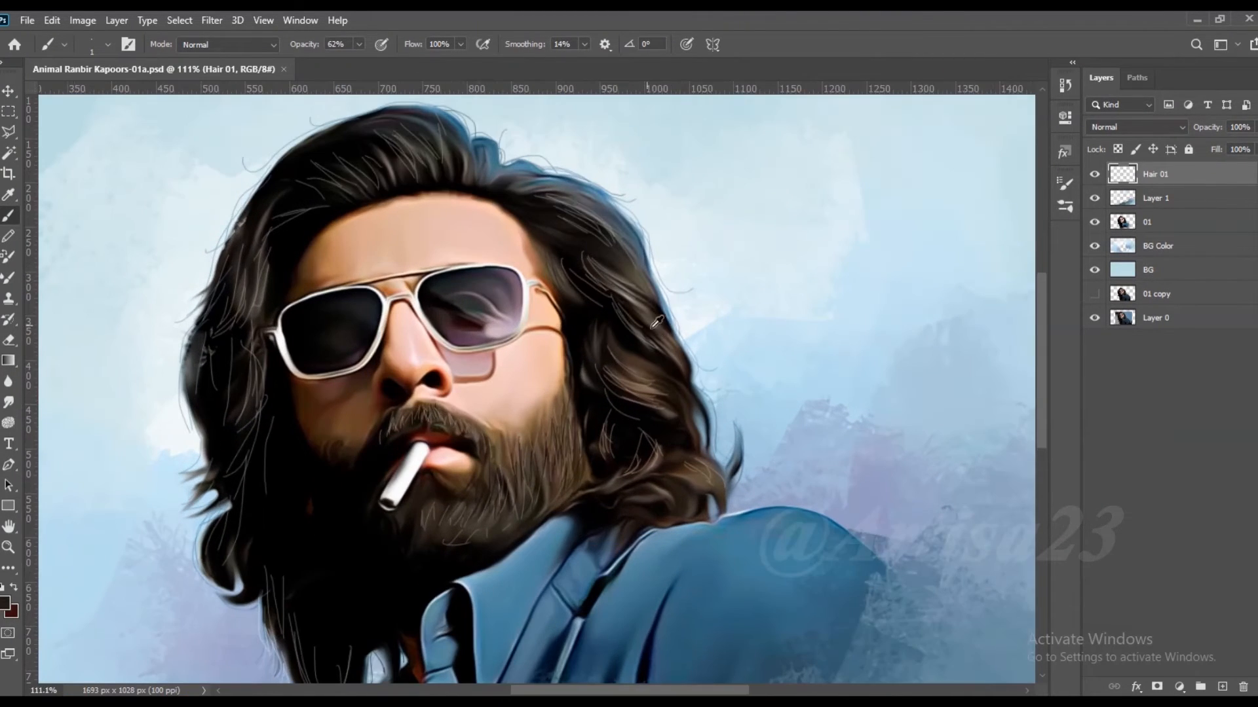
{"action": "scroll", "coordinate": [661, 328], "scroll_direction": "down", "scroll_amount": 1}
{"action": "scroll", "coordinate": [693, 427], "scroll_direction": "up", "scroll_amount": 1}
{"action": "scroll", "coordinate": [692, 427], "scroll_direction": "down", "scroll_amount": 2}
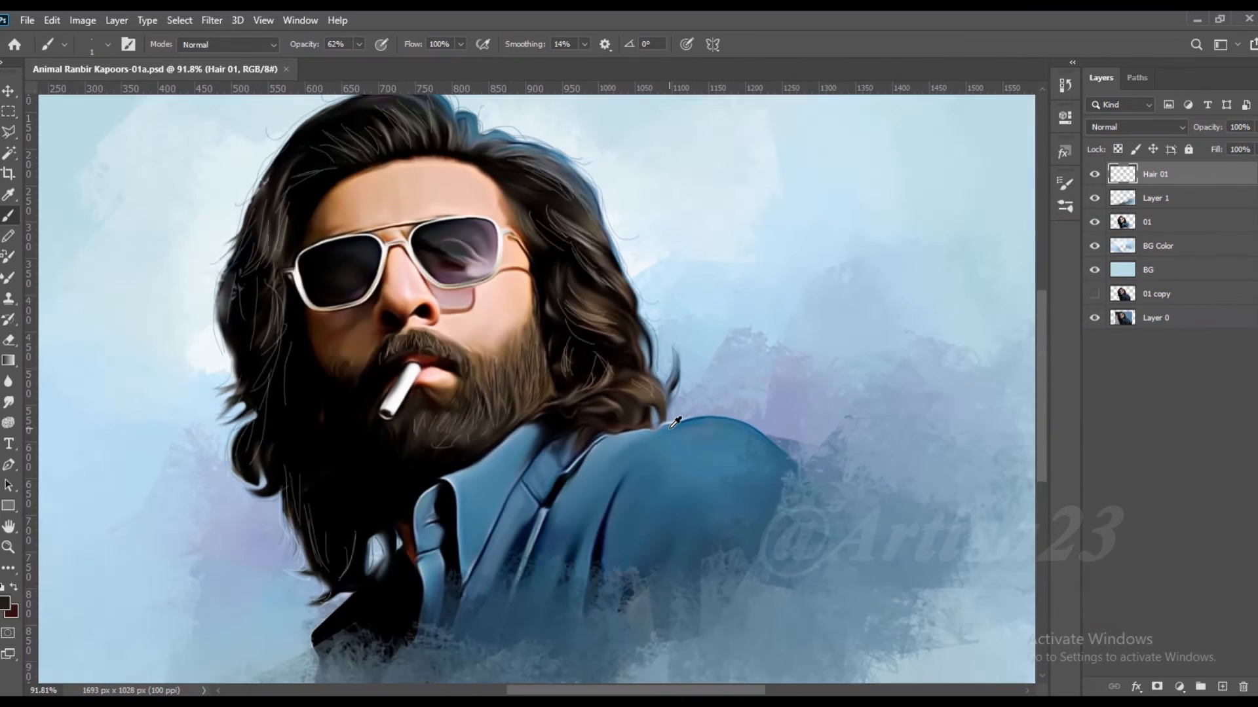
- Add a new layer named Color 01 above the Hair 01 layer
{"action": "left_click", "coordinate": [1222, 687]}
{"action": "double_click", "coordinate": [1159, 176]}
{"action": "key", "text": "Return"}
{"action": "scroll", "coordinate": [674, 272], "scroll_direction": "up", "scroll_amount": 1}
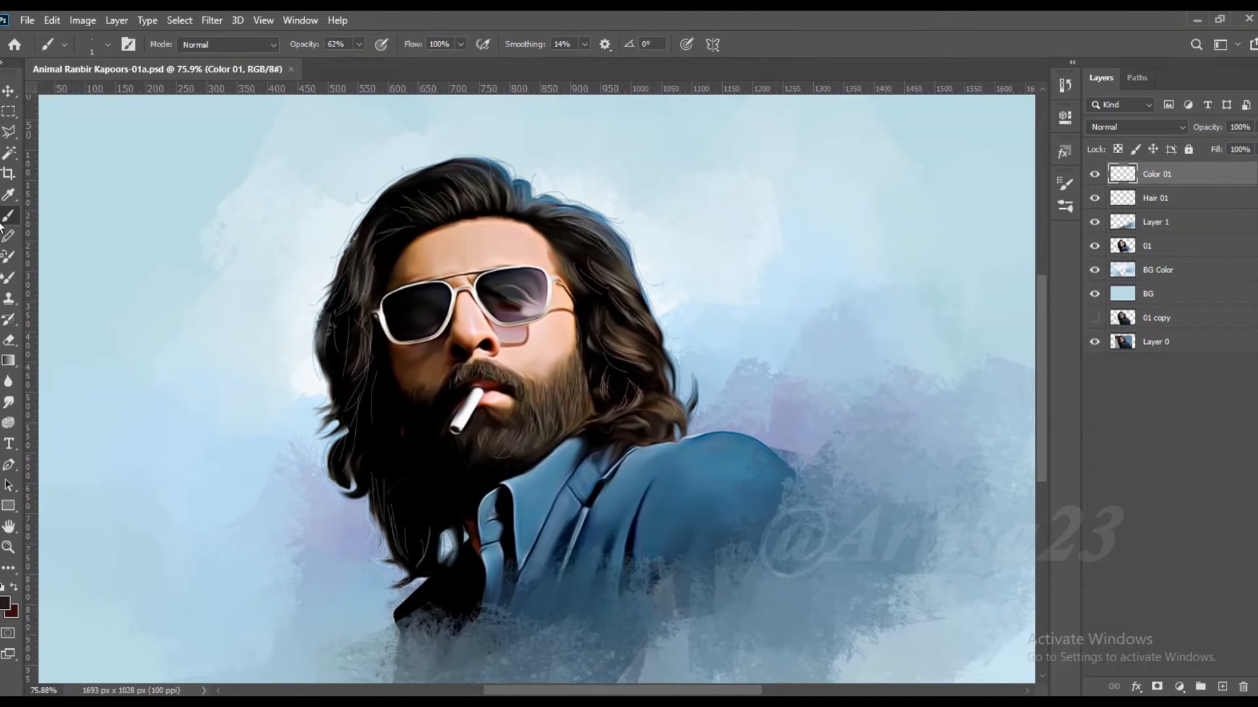
- Choose the Soft Round brush from the General Brushes and set its opacity to 17%
{"action": "left_click", "coordinate": [127, 44]}
{"action": "left_click", "coordinate": [849, 176]}
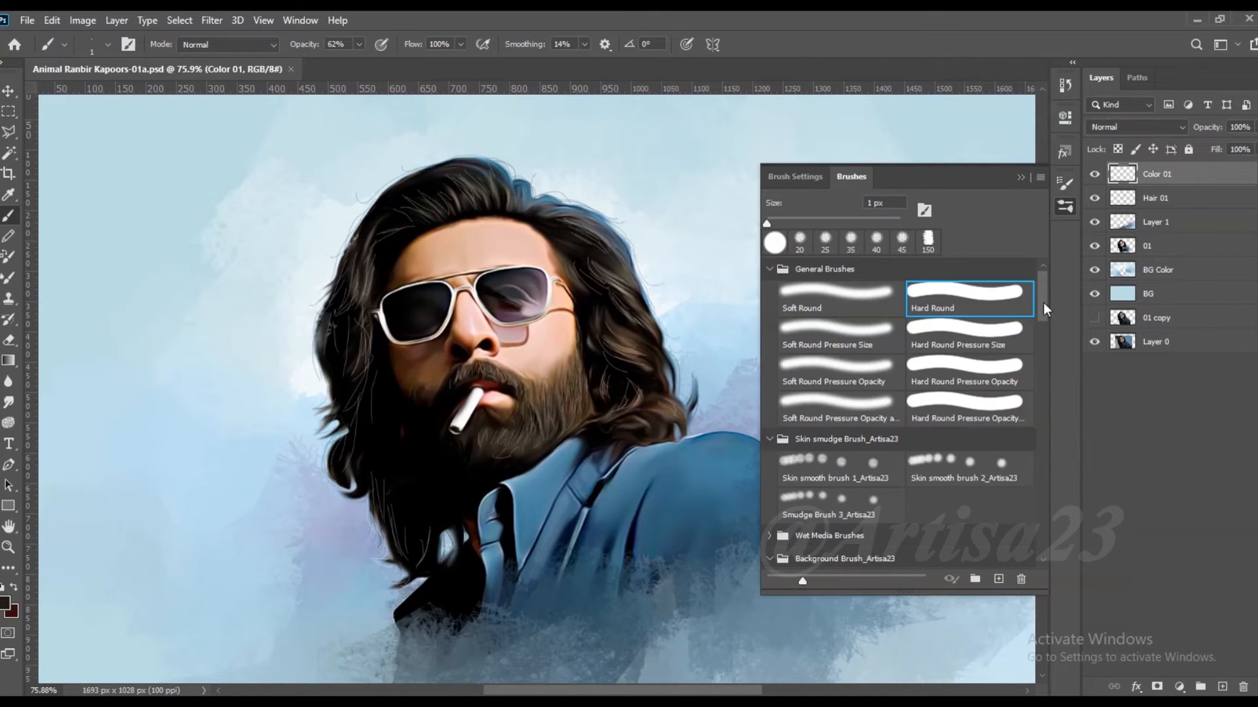
{"action": "left_click", "coordinate": [1021, 178]}
{"action": "left_click", "coordinate": [128, 44]}
{"action": "left_click", "coordinate": [850, 176]}
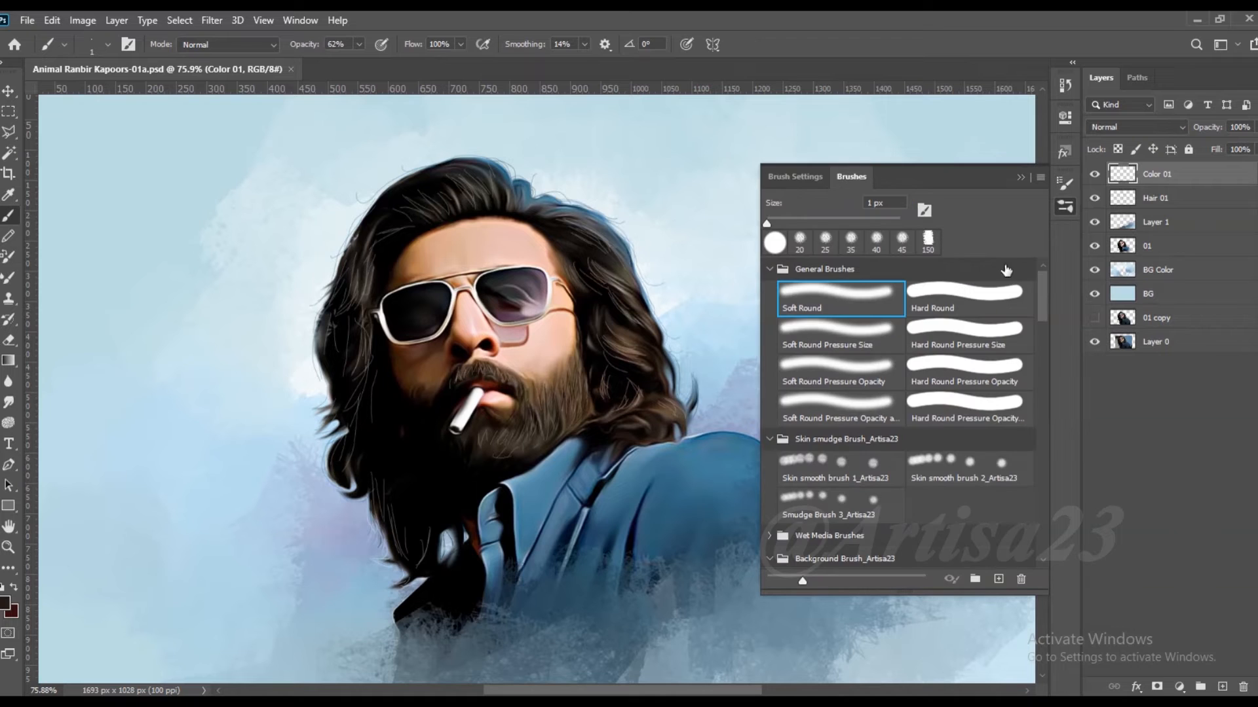
{"action": "left_click", "coordinate": [1020, 178]}
{"action": "left_click_drag", "start_coordinate": [334, 63], "coordinate": [326, 61]}
- Set the Color 01 layer's blend mode to Color and the foreground colour to dark red 870202
{"action": "left_click", "coordinate": [1137, 127]}
{"action": "left_click", "coordinate": [1114, 492]}
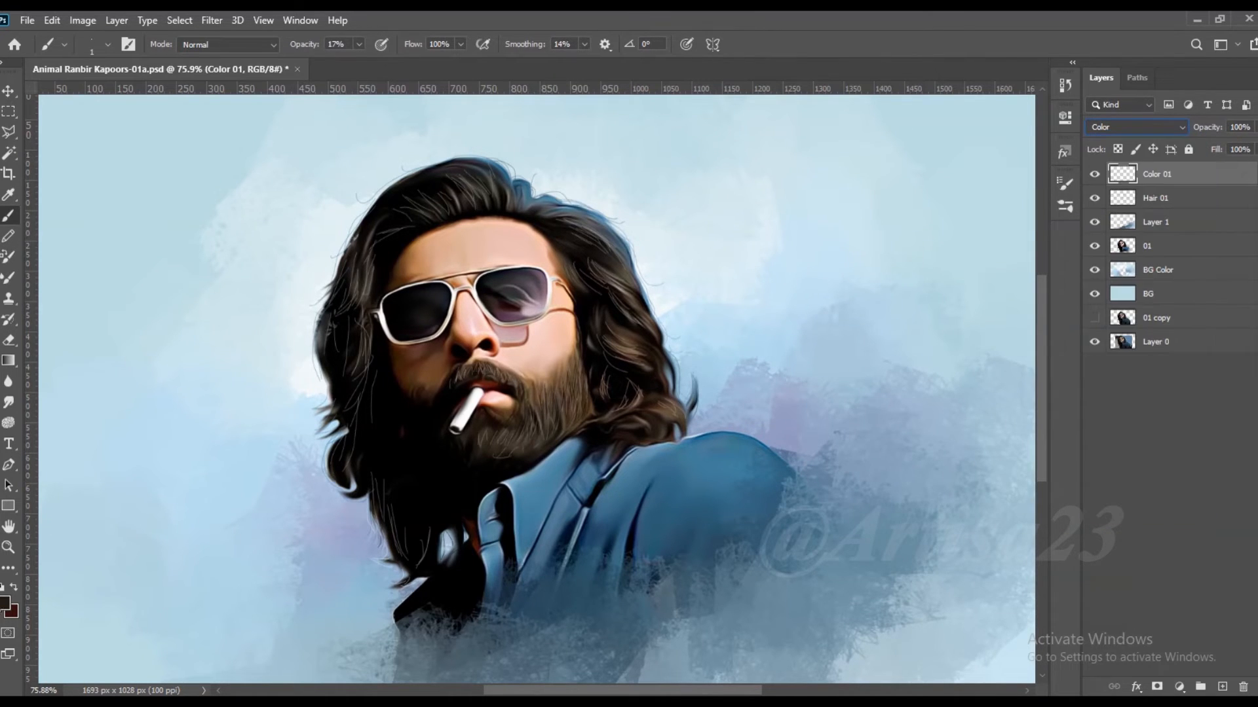
{"action": "left_click", "coordinate": [5, 604]}
{"action": "left_click", "coordinate": [1067, 411]}
{"action": "left_click", "coordinate": [1047, 505]}
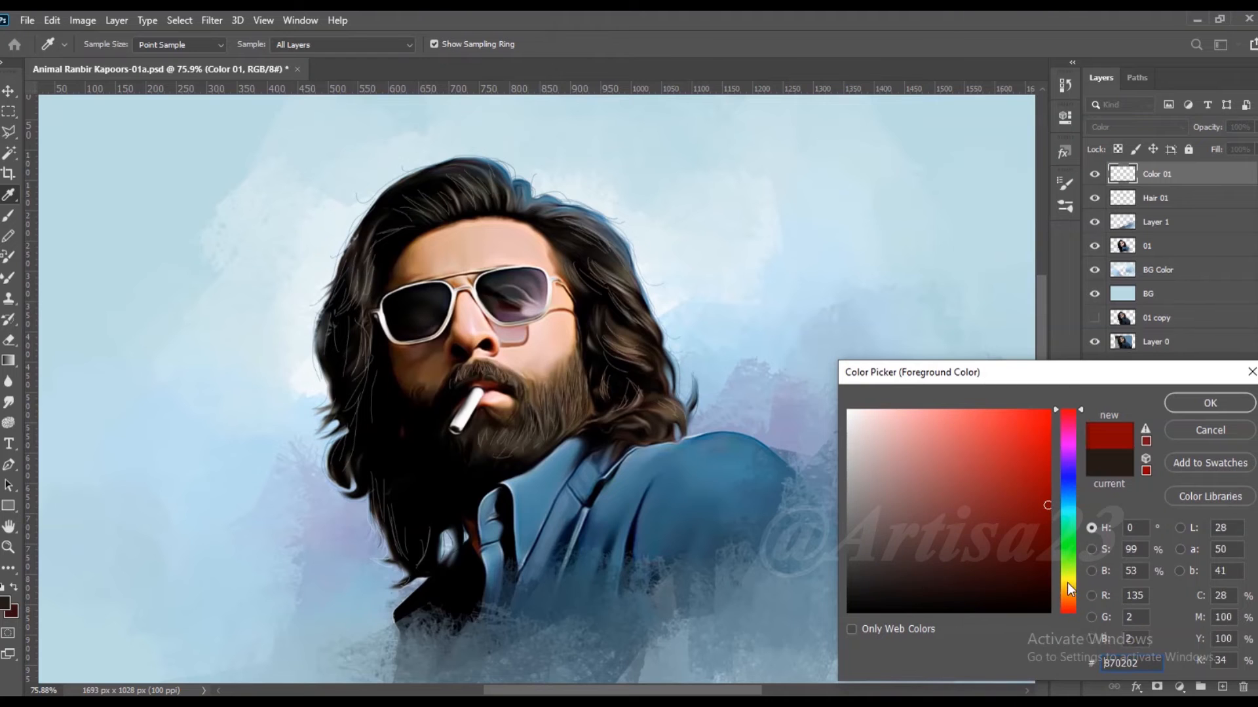
{"action": "left_click", "coordinate": [1186, 405]}
- Paint a soft red tint over the nose, cheeks and forehead with a 40 px brush and save the file
{"action": "key", "text": "b"}
{"action": "scroll", "coordinate": [488, 313], "scroll_direction": "up", "scroll_amount": 4}
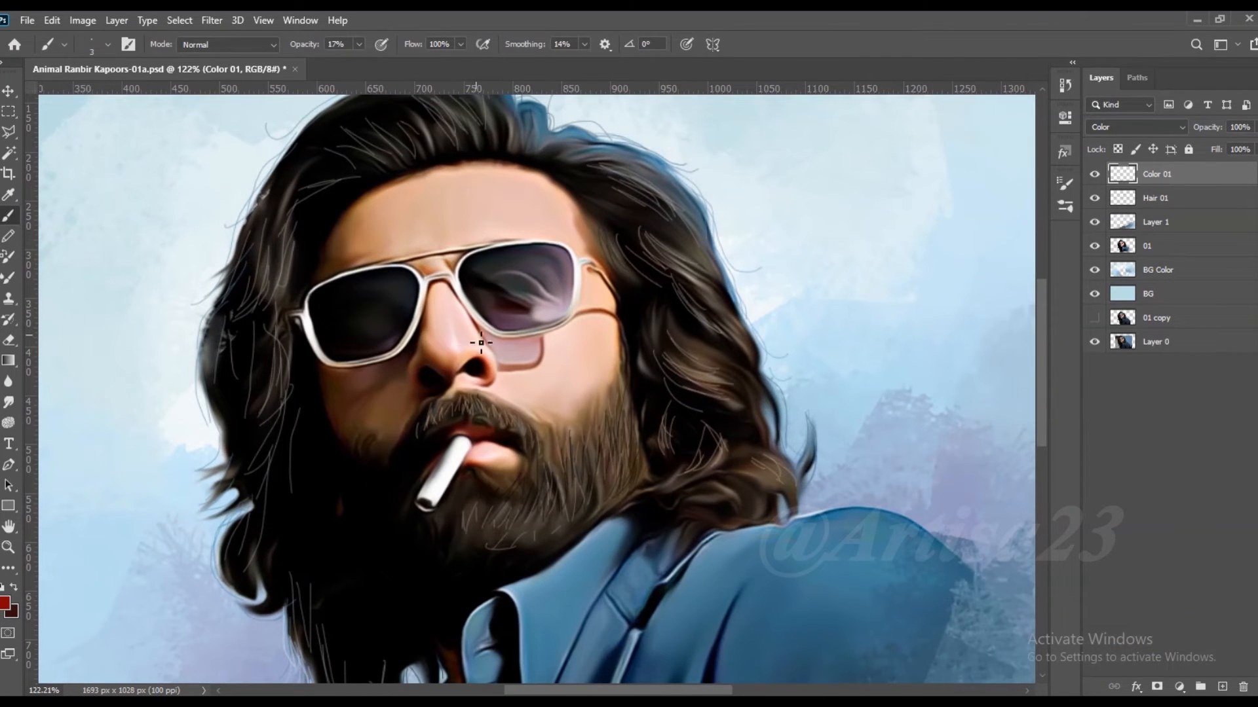
{"action": "key", "text": "bracketright"}
{"action": "key", "text": "bracketright"}
{"action": "key", "text": "bracketright"}
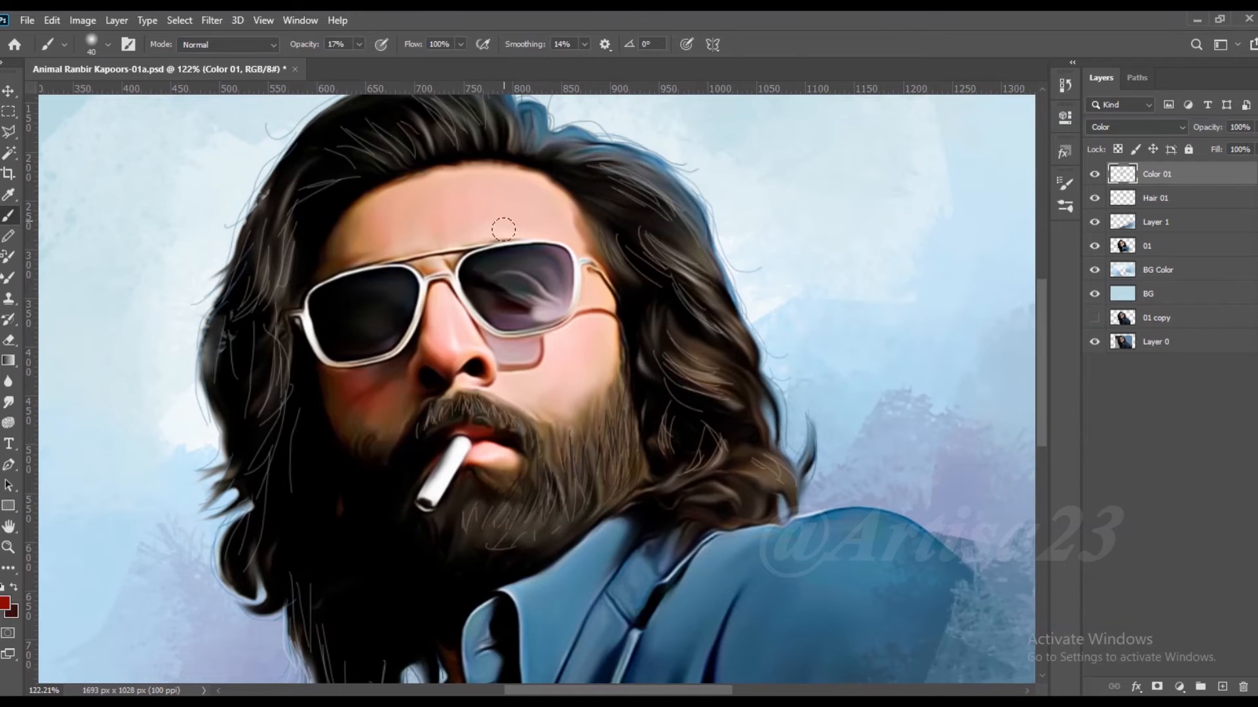
{"action": "scroll", "coordinate": [499, 202], "scroll_direction": "down", "scroll_amount": 9}
{"action": "key", "text": "ctrl+s"}
{"action": "key", "text": "ctrl+0"}
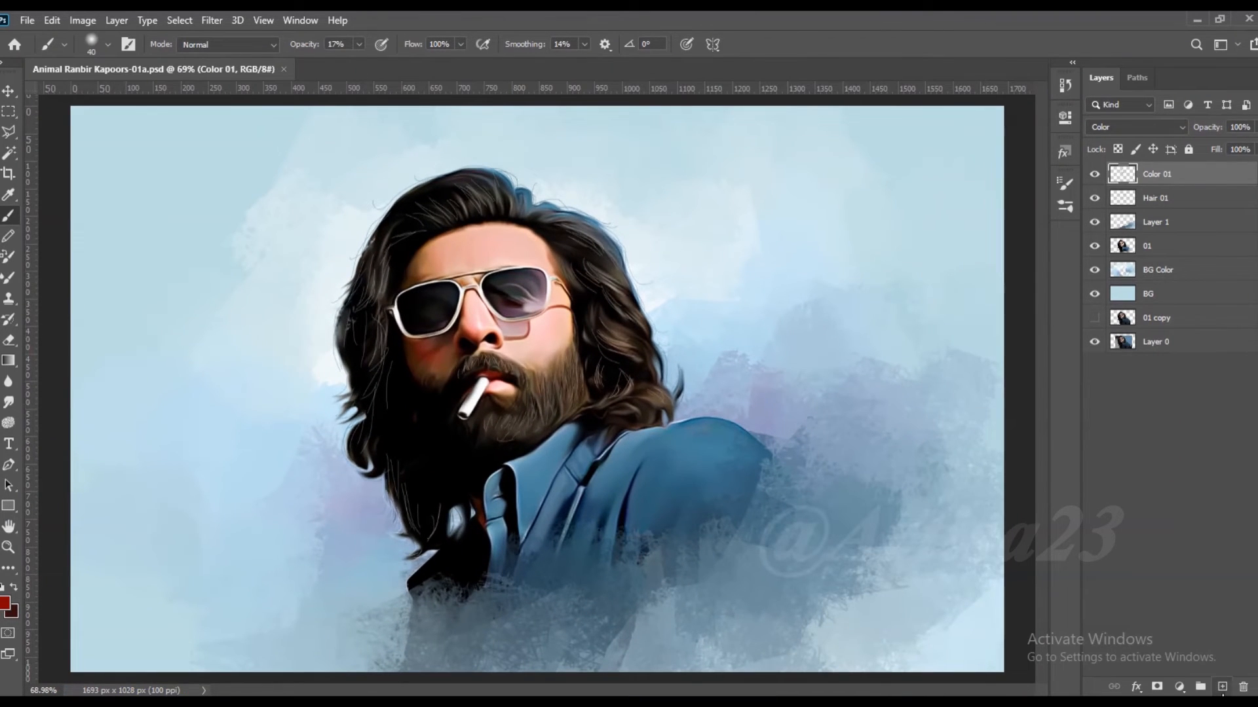
- Add a layer named Color 02 in Color blend mode and choose a light orange foreground colour
{"action": "left_click", "coordinate": [1222, 687]}
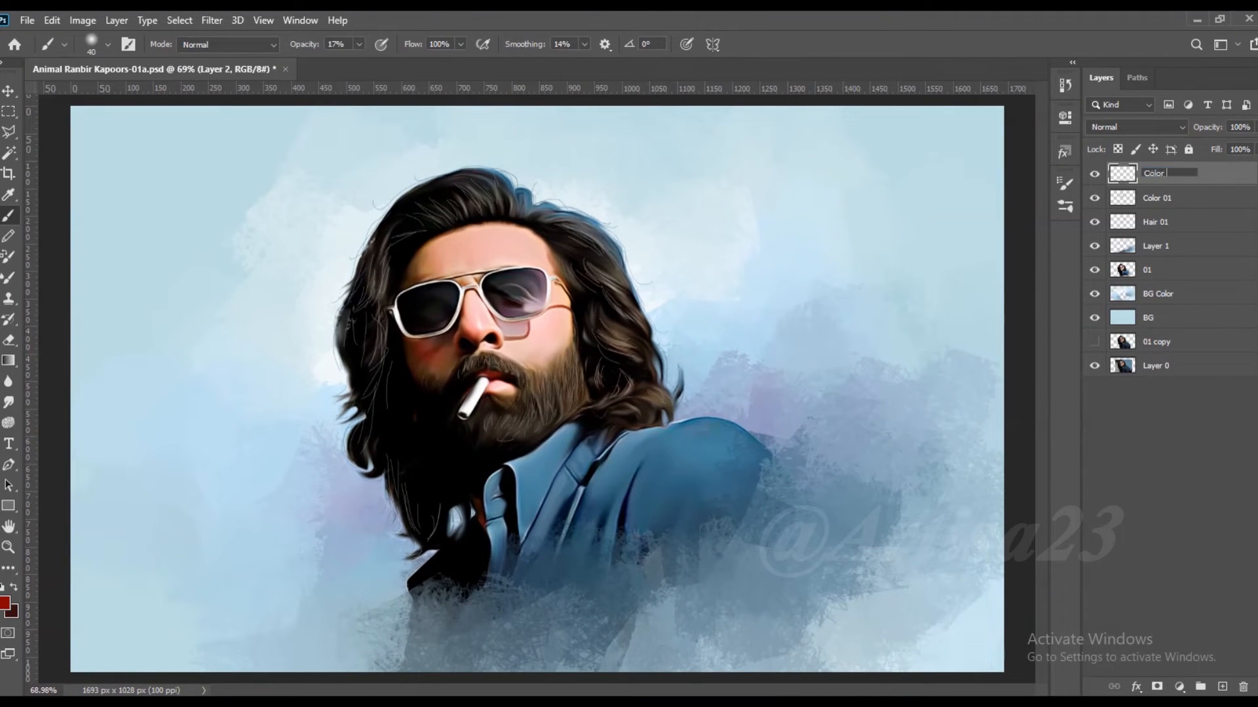
{"action": "key", "text": "Return"}
{"action": "left_click", "coordinate": [6, 602]}
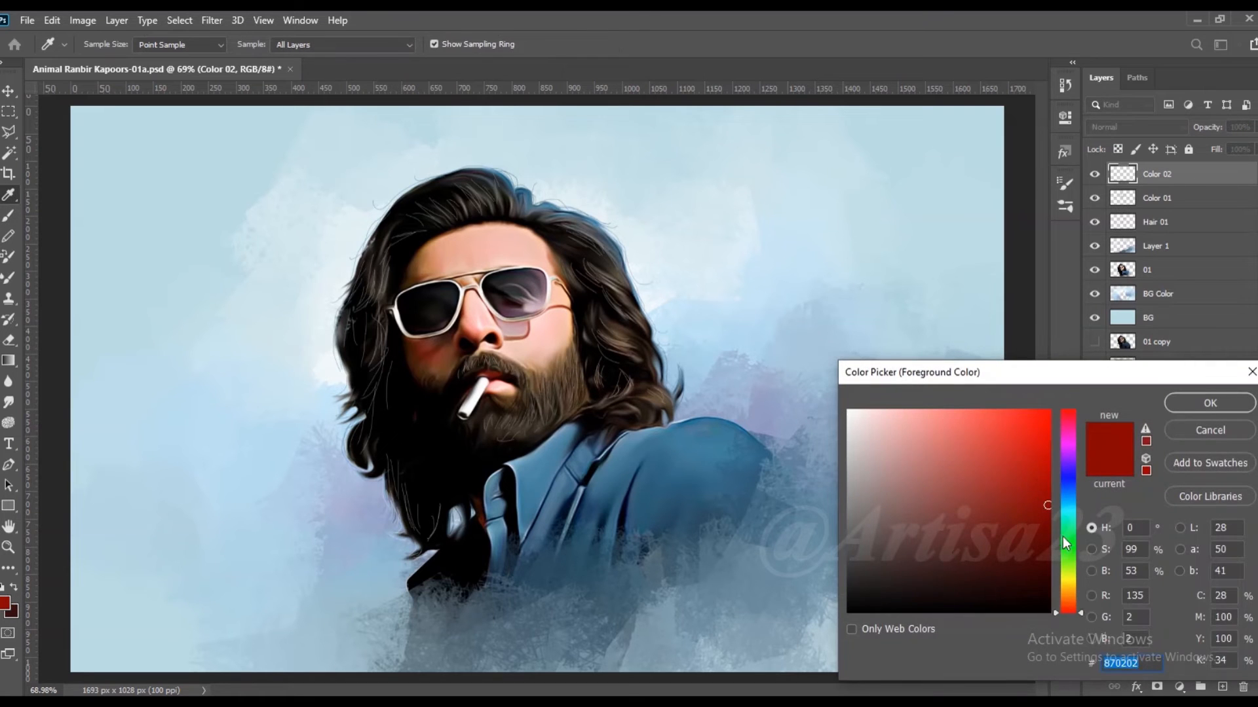
{"action": "left_click_drag", "start_coordinate": [1062, 532], "coordinate": [1072, 595]}
{"action": "left_click", "coordinate": [989, 422]}
{"action": "left_click", "coordinate": [1209, 404]}
{"action": "left_click", "coordinate": [1135, 127]}
{"action": "left_click", "coordinate": [1124, 500]}
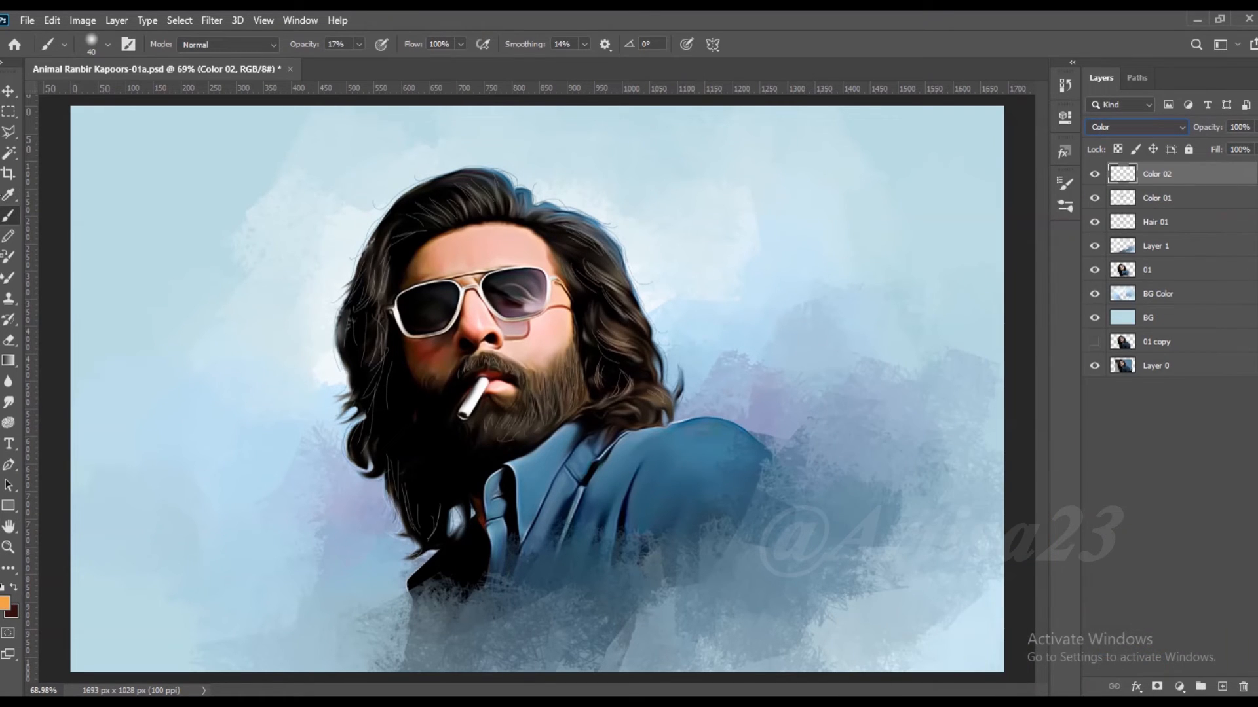
- Brush a soft orange tint over the forehead, cheeks and the skin below the lower lip
{"action": "left_click", "coordinate": [5, 94]}
{"action": "scroll", "coordinate": [577, 260], "scroll_direction": "up", "scroll_amount": 2}
{"action": "left_click", "coordinate": [9, 217]}
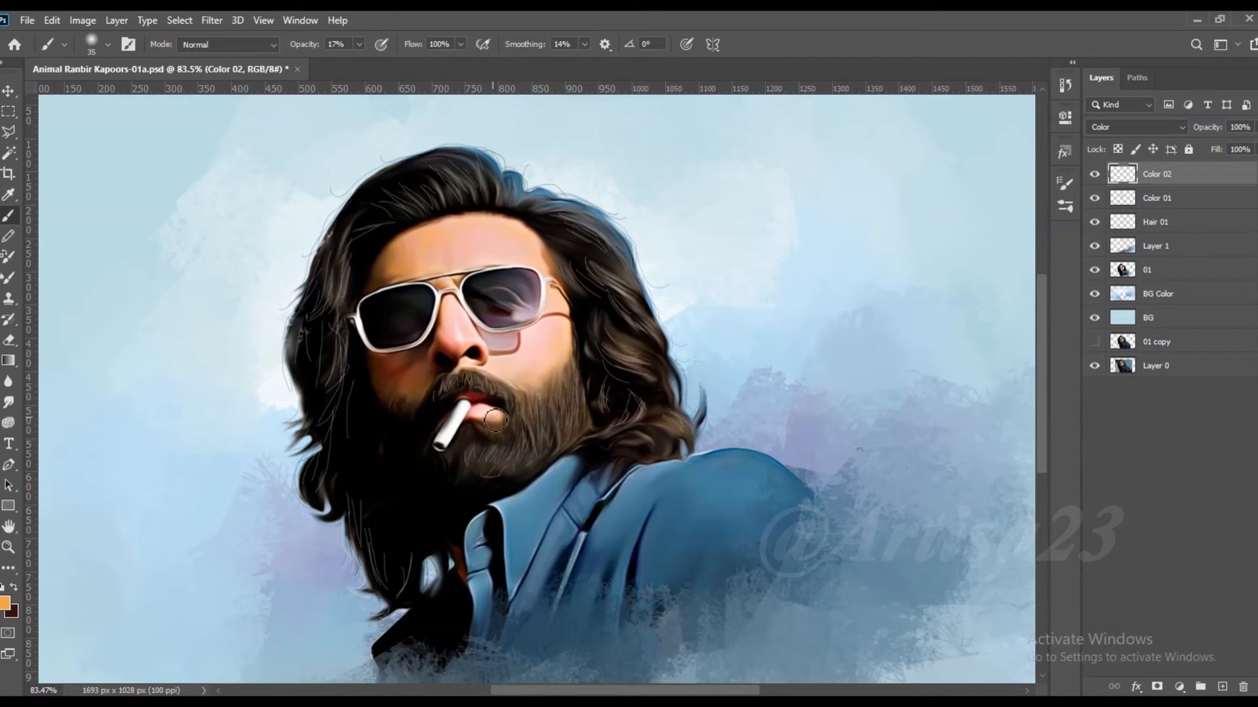
{"action": "scroll", "coordinate": [462, 230], "scroll_direction": "up", "scroll_amount": 2}
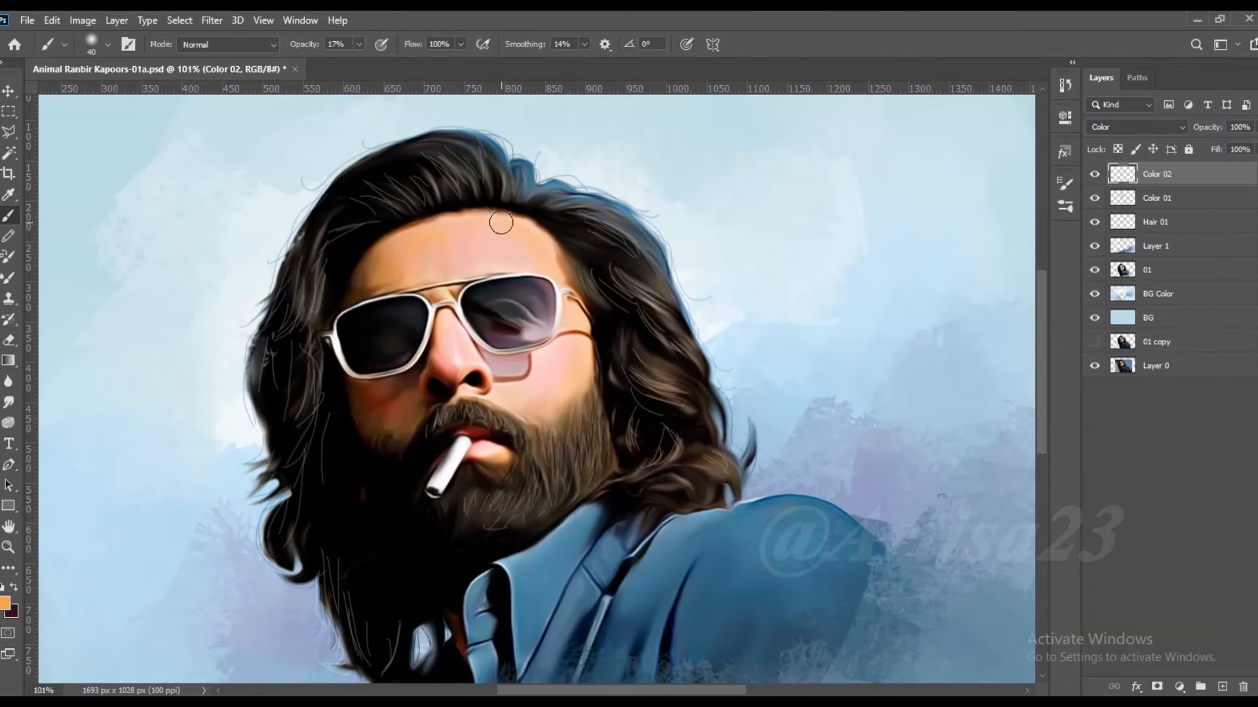
- Blend the orange tint on the face with the Smudge tool at 52% strength and save the file
{"action": "left_click", "coordinate": [8, 402]}
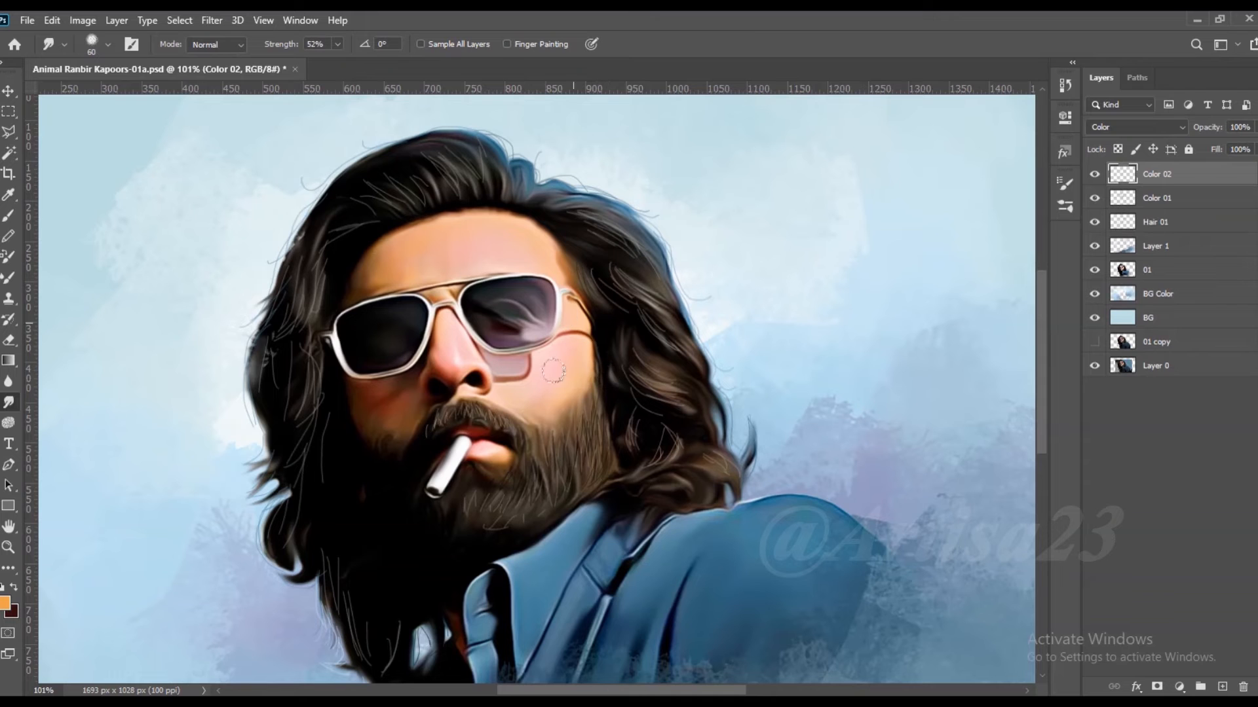
{"action": "scroll", "coordinate": [423, 237], "scroll_direction": "down", "scroll_amount": 3}
{"action": "key", "text": "ctrl+s"}
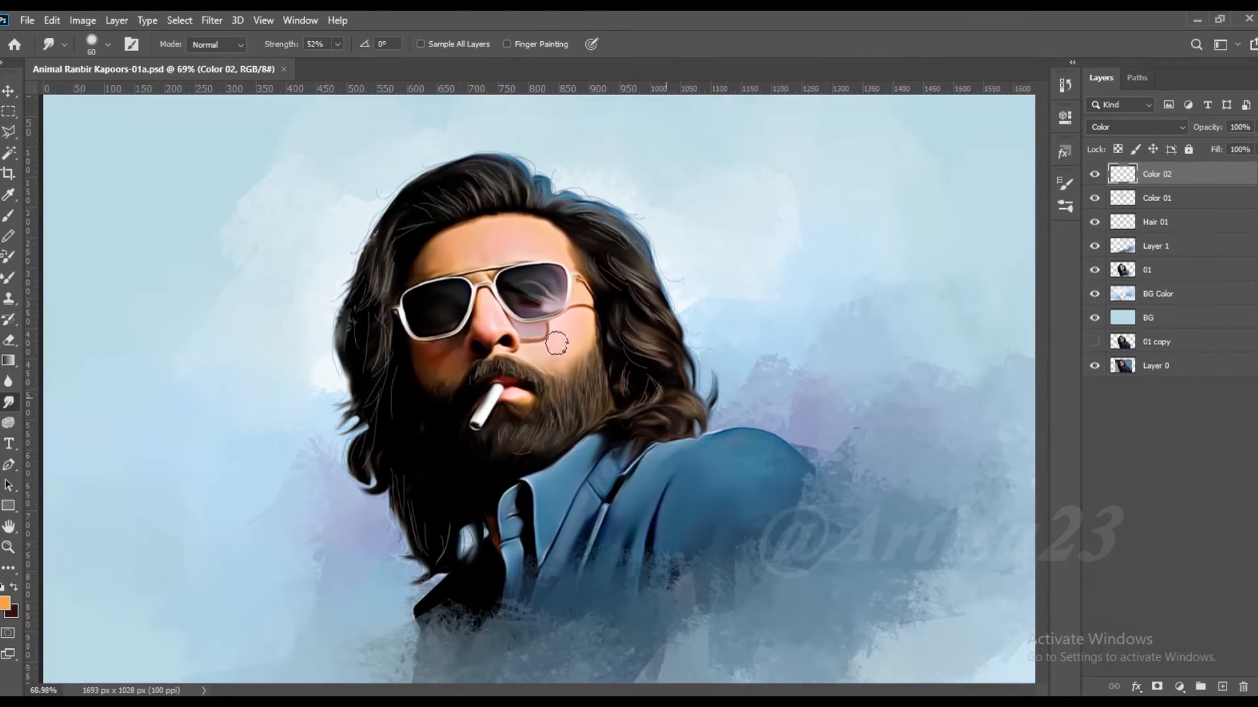
- Save the document as Animal Ranbir Kapoors-01, replacing the existing PSD file
{"action": "scroll", "coordinate": [556, 343], "scroll_direction": "down", "scroll_amount": 2}
{"action": "key", "text": "v"}
{"action": "left_click", "coordinate": [27, 20]}
{"action": "left_click", "coordinate": [61, 201]}
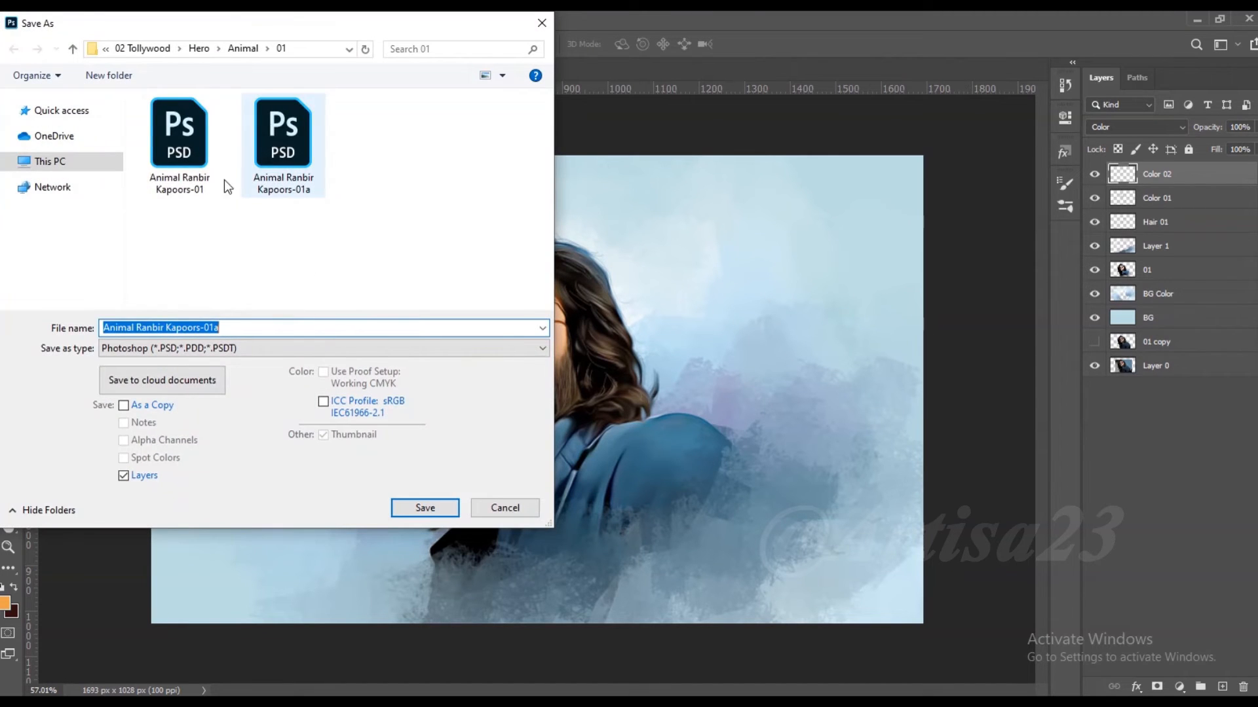
{"action": "left_click", "coordinate": [216, 174]}
{"action": "left_click", "coordinate": [425, 507]}
{"action": "left_click", "coordinate": [681, 359]}
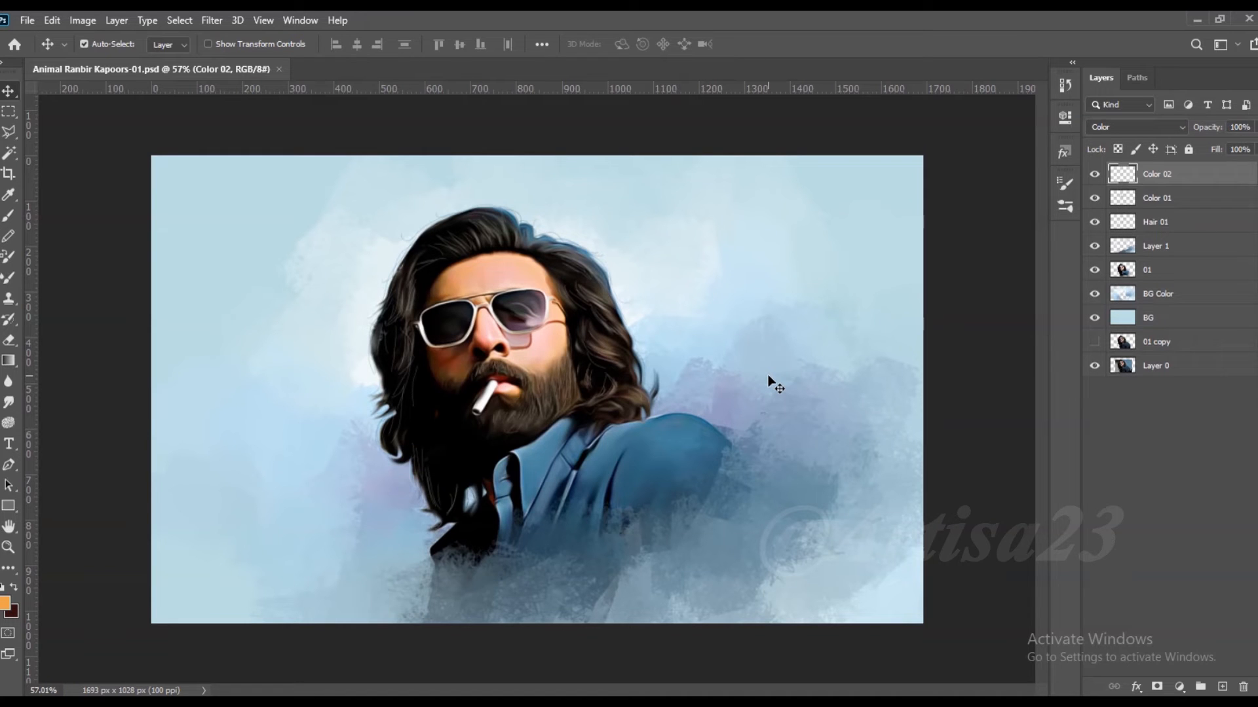
- Add a new layer named Lips above the Color 02 layer
{"action": "scroll", "coordinate": [770, 368], "scroll_direction": "up", "scroll_amount": 1}
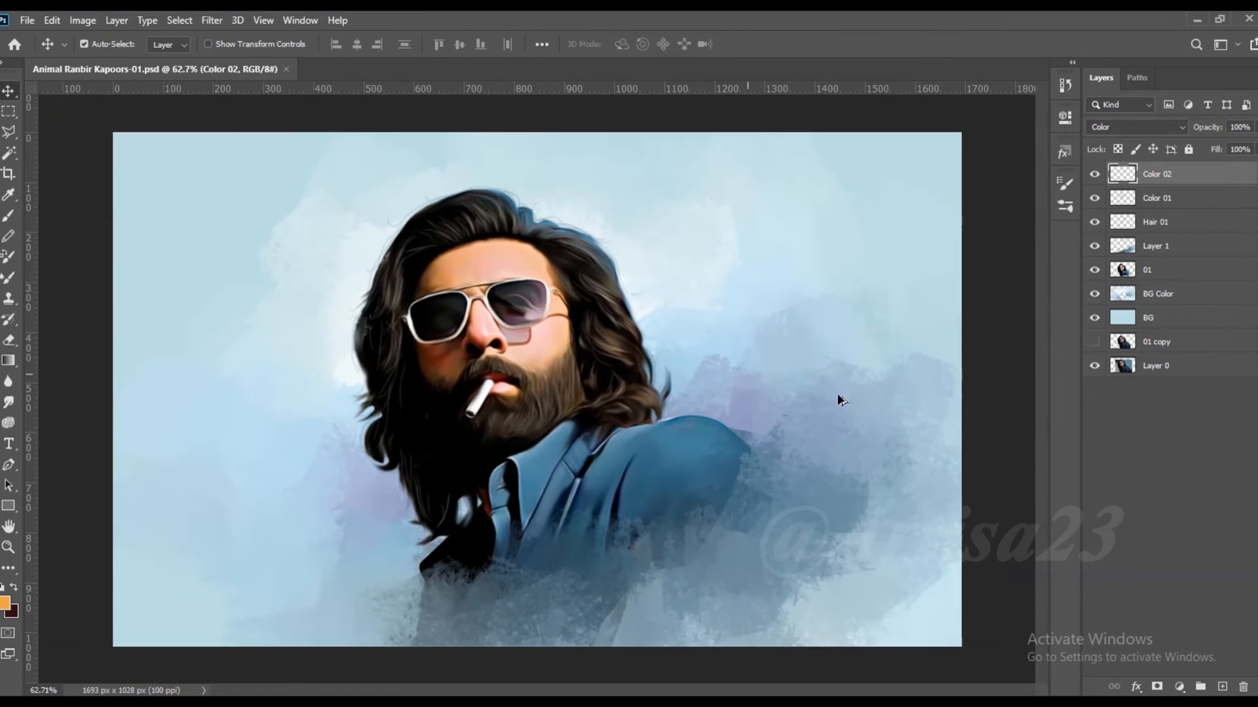
{"action": "left_click", "coordinate": [1223, 687]}
{"action": "double_click", "coordinate": [1156, 175]}
{"action": "type", "text": "L"}
{"action": "key", "text": "Return"}
- Set the foreground colour to a deep dark red for the lips
{"action": "key", "text": "i"}
{"action": "left_click", "coordinate": [5, 603]}
{"action": "left_click_drag", "start_coordinate": [1069, 421], "coordinate": [1070, 388]}
{"action": "mouse_move", "coordinate": [1029, 511]}
{"action": "left_mouse_down"}
{"action": "mouse_move", "coordinate": [1026, 523]}
{"action": "mouse_move", "coordinate": [1051, 536]}
{"action": "left_mouse_up"}
{"action": "left_click", "coordinate": [1186, 402]}
- Paint the upper and lower lips dark red at 75% brush opacity, reducing the brush from 15 to 10 px
{"action": "key", "text": "b"}
{"action": "scroll", "coordinate": [524, 375], "scroll_direction": "up", "scroll_amount": 3}
{"action": "scroll", "coordinate": [528, 371], "scroll_direction": "up", "scroll_amount": 4}
{"action": "key", "text": "bracketleft"}
{"action": "key", "text": "bracketleft"}
{"action": "key", "text": "bracketleft"}
{"action": "key", "text": "bracketleft"}
{"action": "key", "text": "bracketleft"}
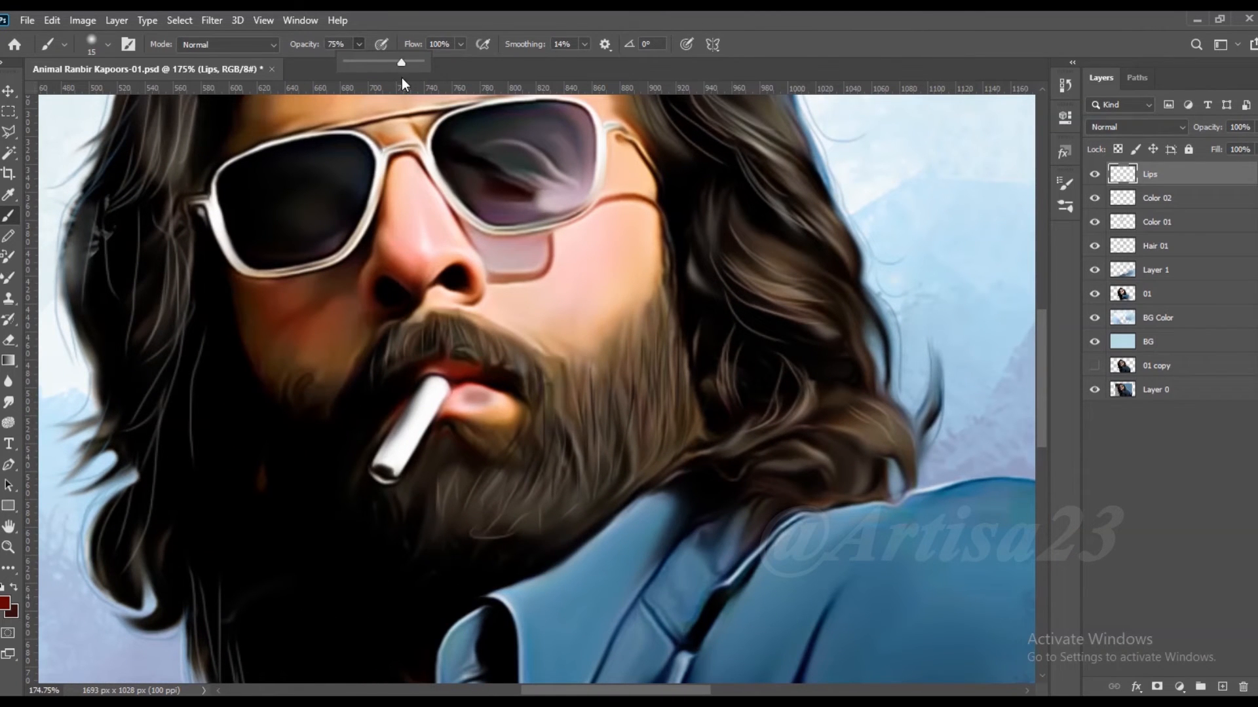
{"action": "mouse_move", "coordinate": [459, 378]}
{"action": "left_mouse_down"}
{"action": "mouse_move", "coordinate": [508, 399]}
{"action": "mouse_move", "coordinate": [480, 406]}
{"action": "mouse_move", "coordinate": [469, 395]}
{"action": "mouse_move", "coordinate": [459, 410]}
{"action": "mouse_move", "coordinate": [497, 401]}
{"action": "mouse_move", "coordinate": [454, 410]}
{"action": "mouse_move", "coordinate": [467, 389]}
{"action": "mouse_move", "coordinate": [444, 372]}
{"action": "mouse_move", "coordinate": [472, 369]}
{"action": "mouse_move", "coordinate": [501, 381]}
{"action": "mouse_move", "coordinate": [500, 401]}
{"action": "mouse_move", "coordinate": [463, 408]}
{"action": "mouse_move", "coordinate": [458, 377]}
{"action": "mouse_move", "coordinate": [407, 392]}
{"action": "left_mouse_up"}
{"action": "key", "text": "bracketleft"}
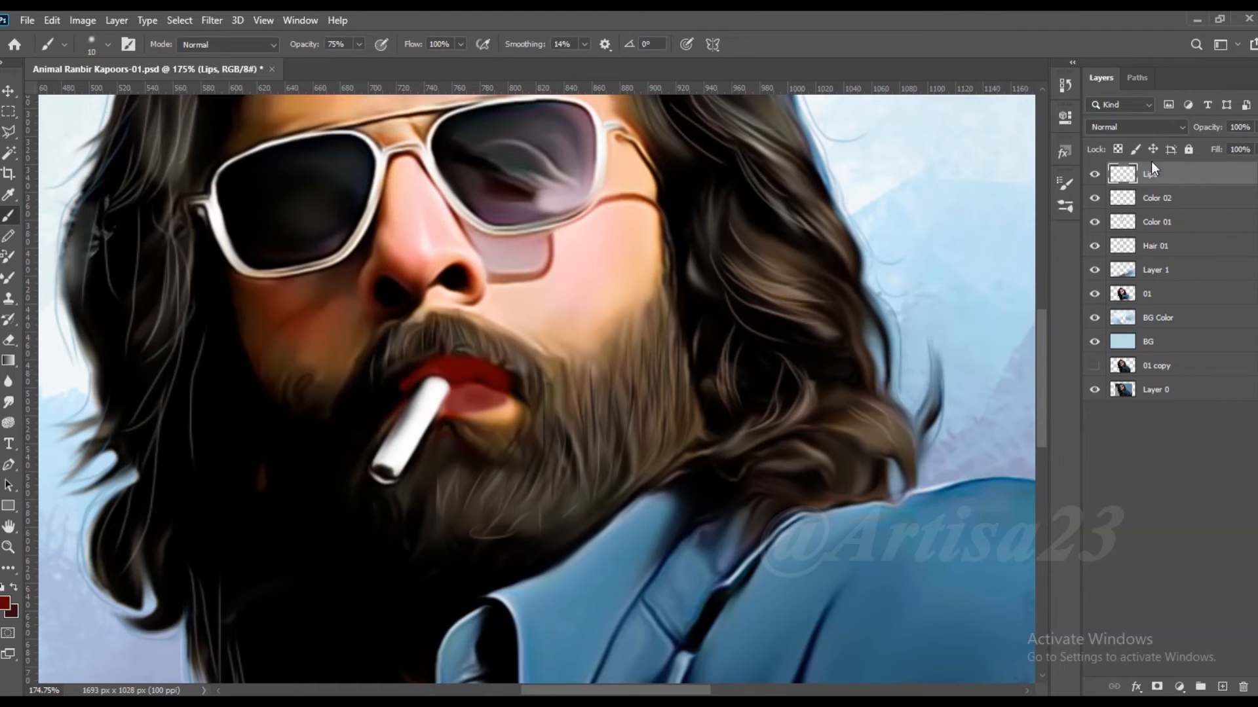
- Set the Lips layer's blend mode to Overlay and save the file
{"action": "left_click", "coordinate": [1157, 125]}
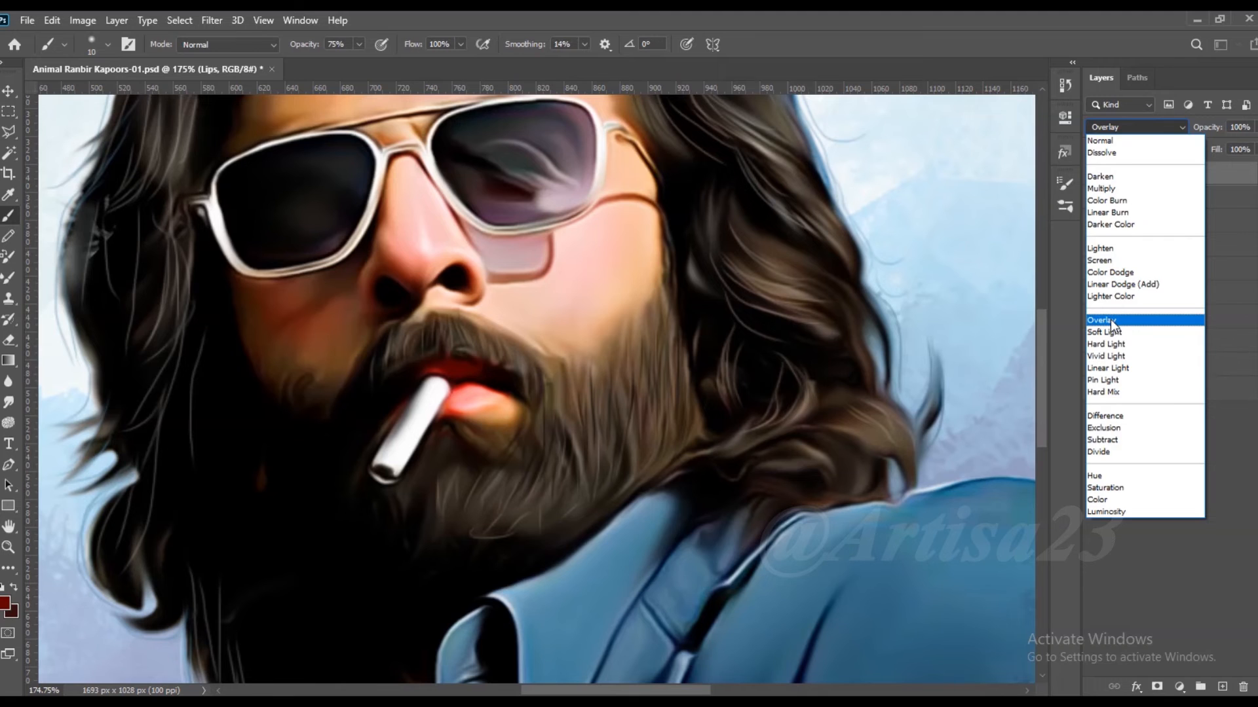
{"action": "left_click", "coordinate": [1110, 319]}
{"action": "left_click", "coordinate": [8, 91]}
{"action": "scroll", "coordinate": [529, 311], "scroll_direction": "down", "scroll_amount": 5}
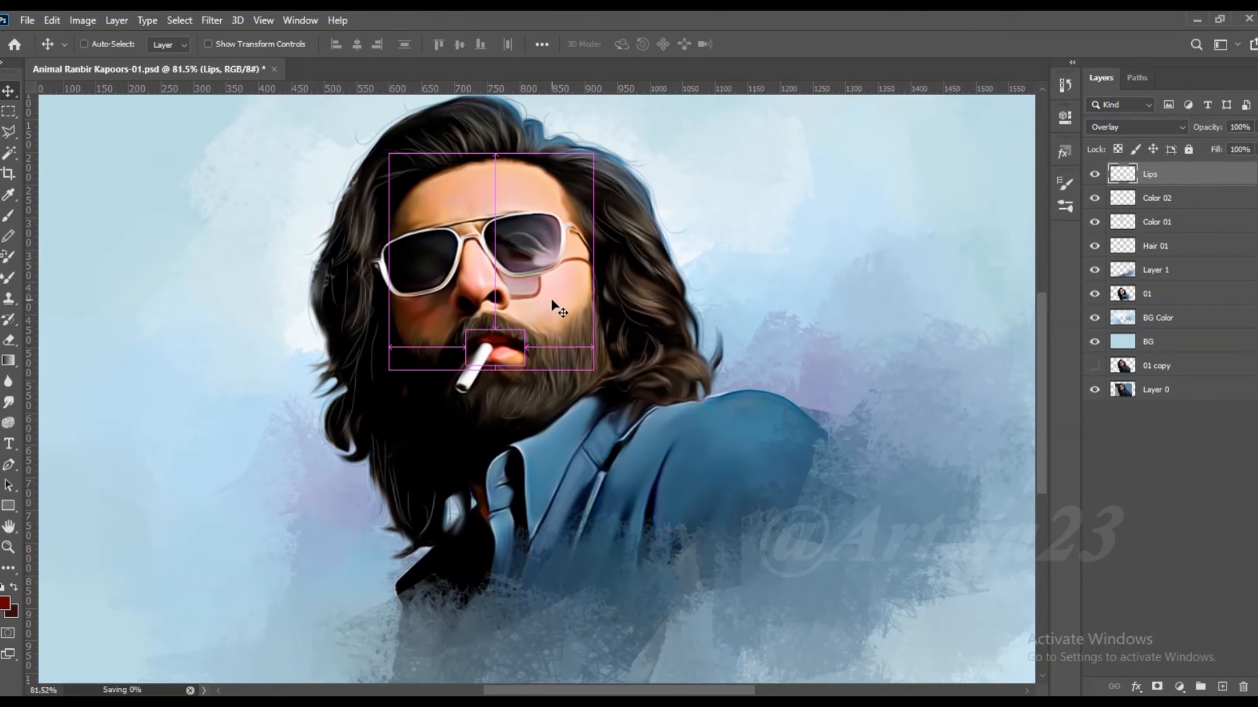
{"action": "scroll", "coordinate": [551, 300], "scroll_direction": "up", "scroll_amount": 3}
- Smudge around the sunglasses' right lens on the 01 layer with a 25 px brush and save the file
{"action": "left_click", "coordinate": [1146, 293]}
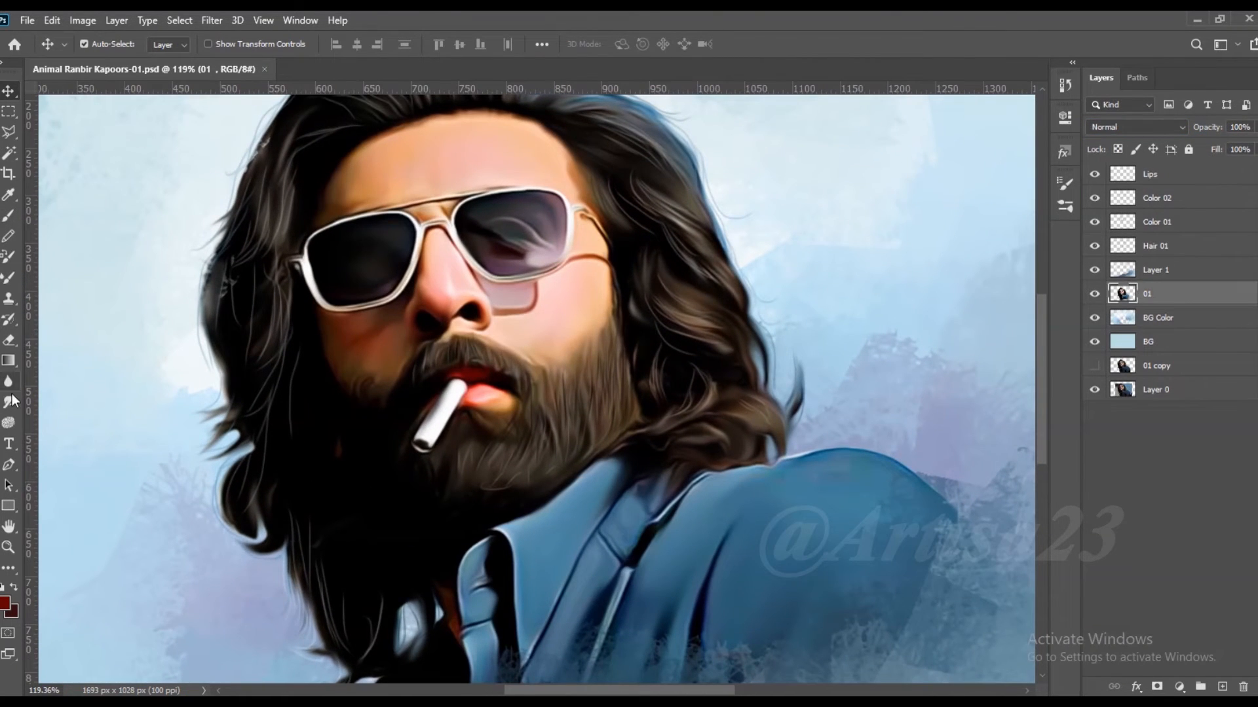
{"action": "left_click", "coordinate": [8, 402]}
{"action": "key", "text": "bracketleft"}
{"action": "left_click_drag", "start_coordinate": [555, 245], "coordinate": [526, 257]}
{"action": "scroll", "coordinate": [490, 216], "scroll_direction": "down", "scroll_amount": 3}
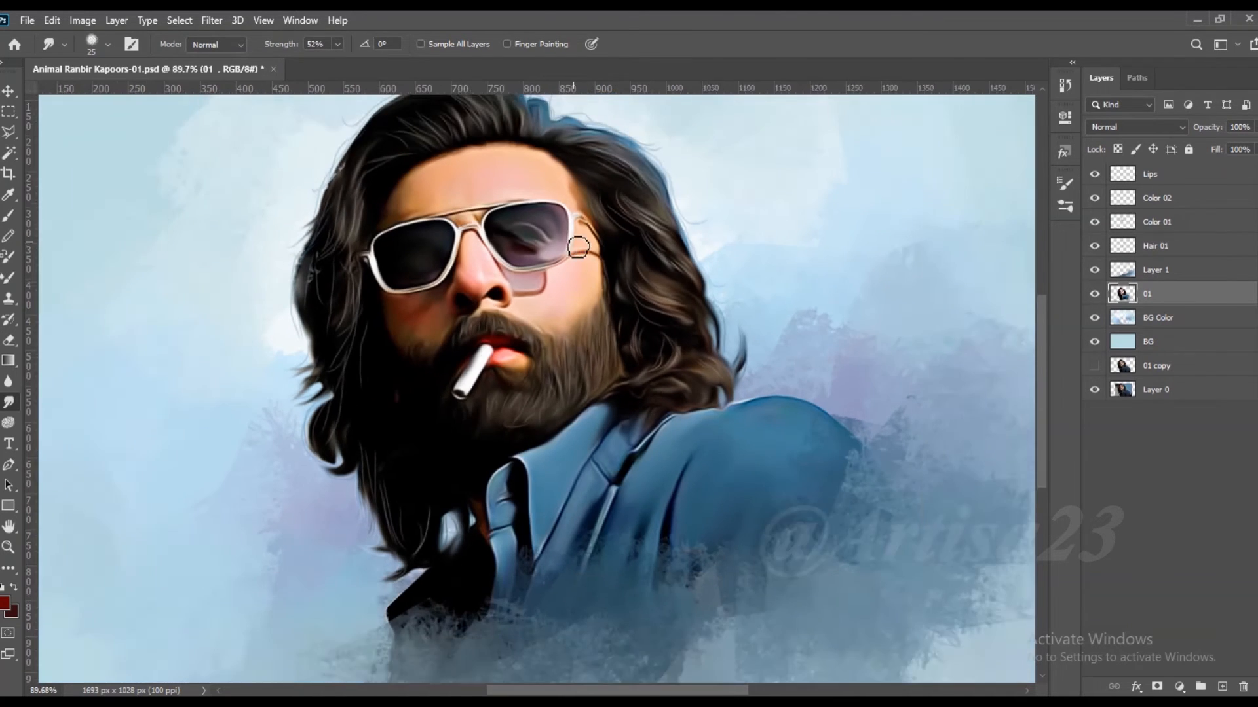
{"action": "scroll", "coordinate": [681, 334], "scroll_direction": "up", "scroll_amount": 2}
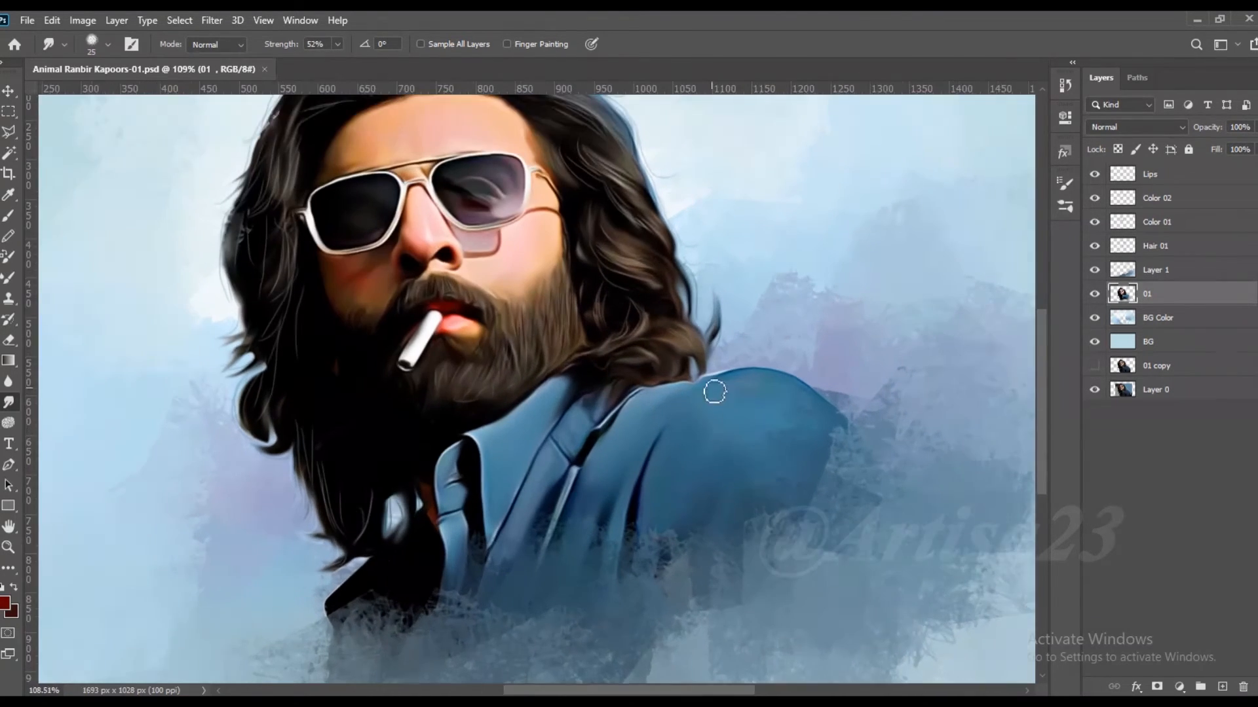
{"action": "scroll", "coordinate": [617, 354], "scroll_direction": "down", "scroll_amount": 3}
{"action": "key", "text": "ctrl+s"}
- Add a new layer named Color at the top of the layer stack
{"action": "left_click", "coordinate": [1160, 182]}
{"action": "left_click", "coordinate": [1223, 686]}
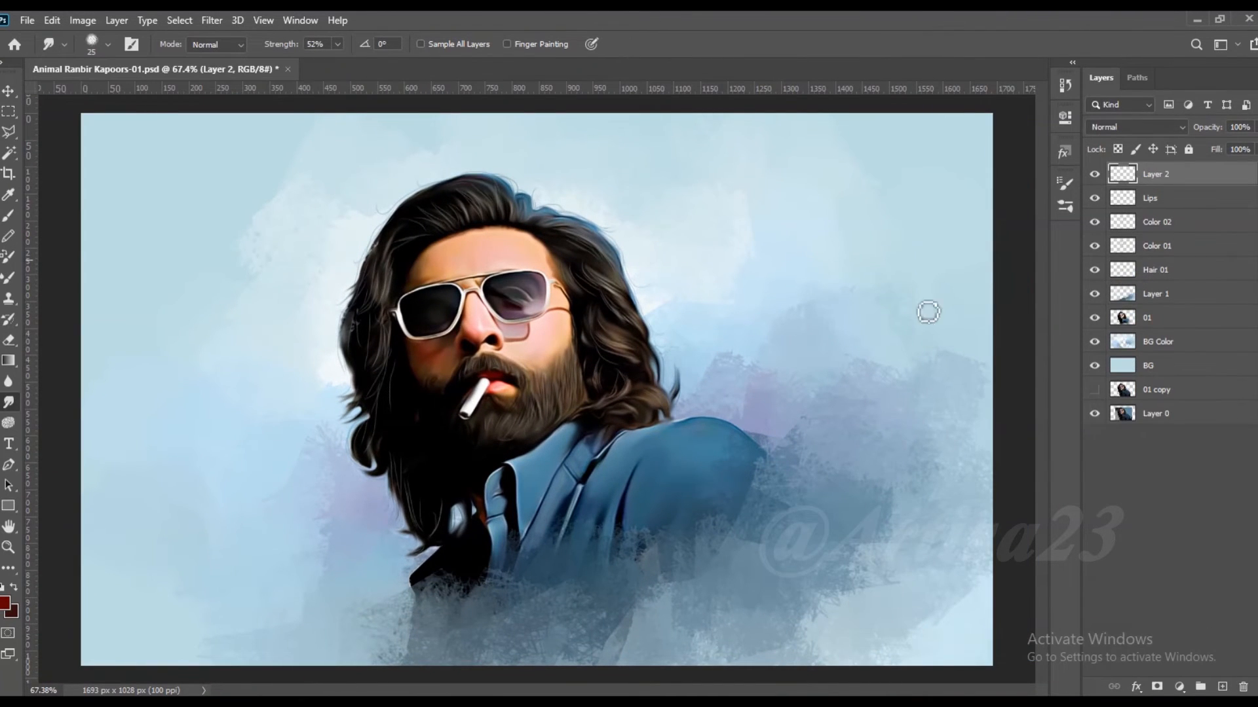
{"action": "scroll", "coordinate": [822, 316], "scroll_direction": "down", "scroll_amount": 2}
{"action": "double_click", "coordinate": [1164, 176]}
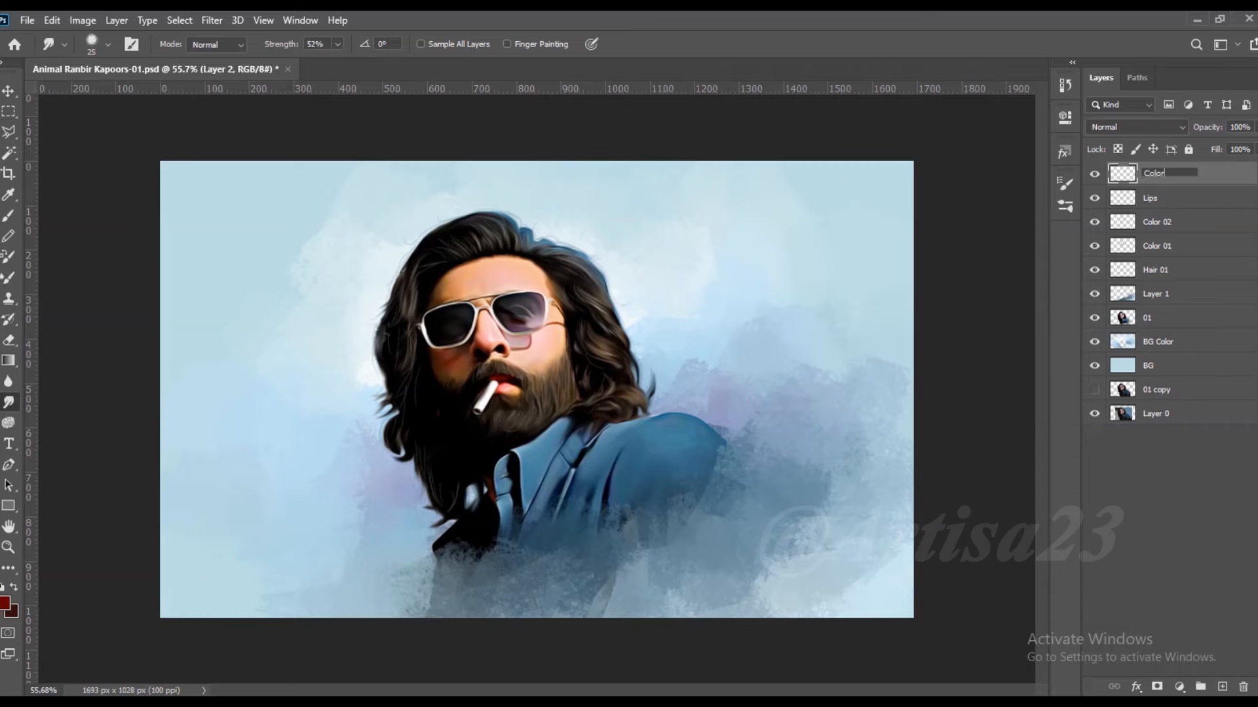
{"action": "key", "text": "Return"}
- Select the layers from Lips down to 01 and load the 01 layer's outline as a selection
{"action": "left_click", "coordinate": [1184, 198]}
{"action": "left_click", "coordinate": [1170, 327], "text": "shift"}
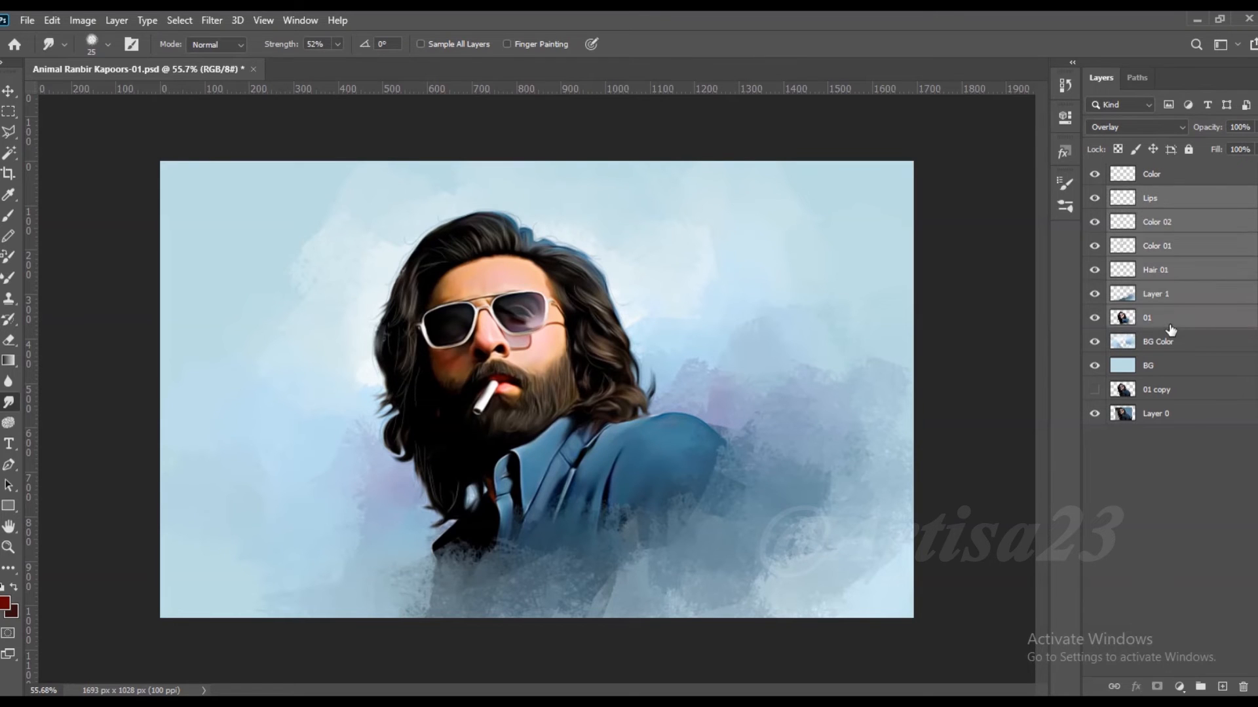
{"action": "left_click", "coordinate": [1128, 321], "text": "ctrl"}
{"action": "scroll", "coordinate": [768, 262], "scroll_direction": "up", "scroll_amount": 1}
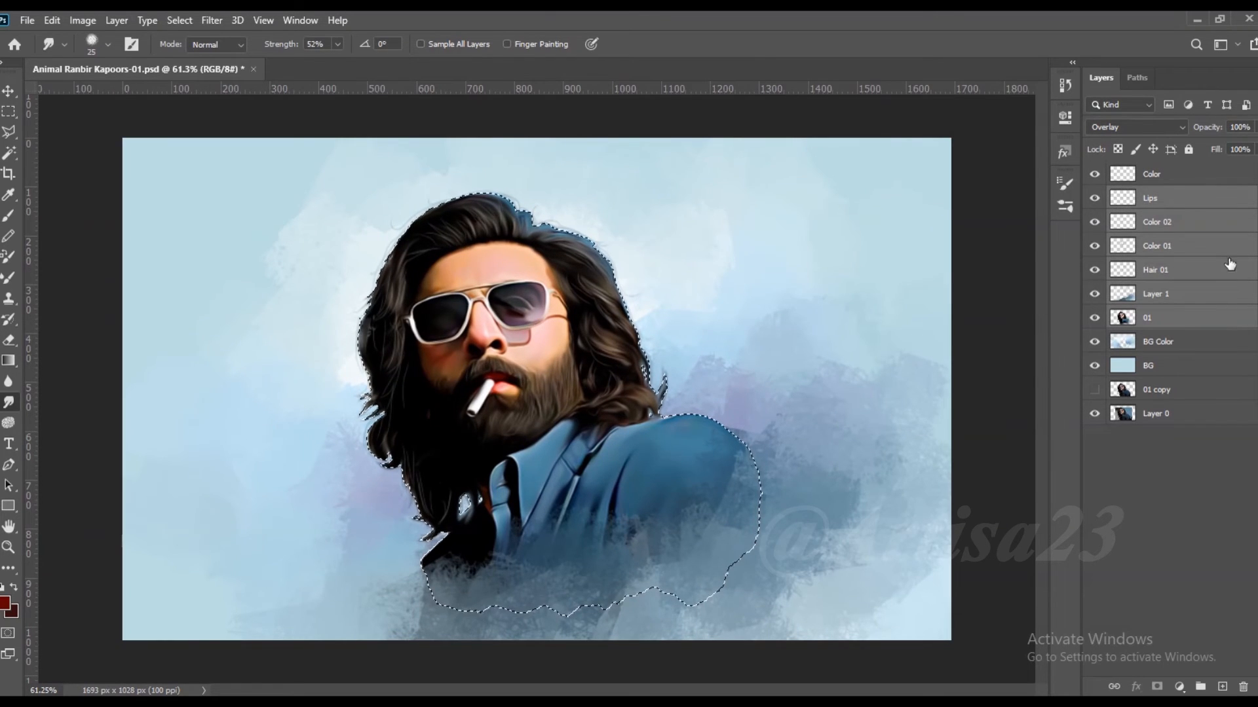
- Paint blue over the right-hand hair and shoulder inside the selection on the Color layer with a 200 px brush
{"action": "left_click", "coordinate": [1218, 176]}
{"action": "left_click", "coordinate": [9, 113]}
{"action": "left_click", "coordinate": [8, 219]}
{"action": "left_click", "coordinate": [5, 602]}
{"action": "left_click", "coordinate": [1068, 498]}
{"action": "left_click_drag", "start_coordinate": [988, 440], "coordinate": [1003, 467]}
{"action": "left_click", "coordinate": [1228, 406]}
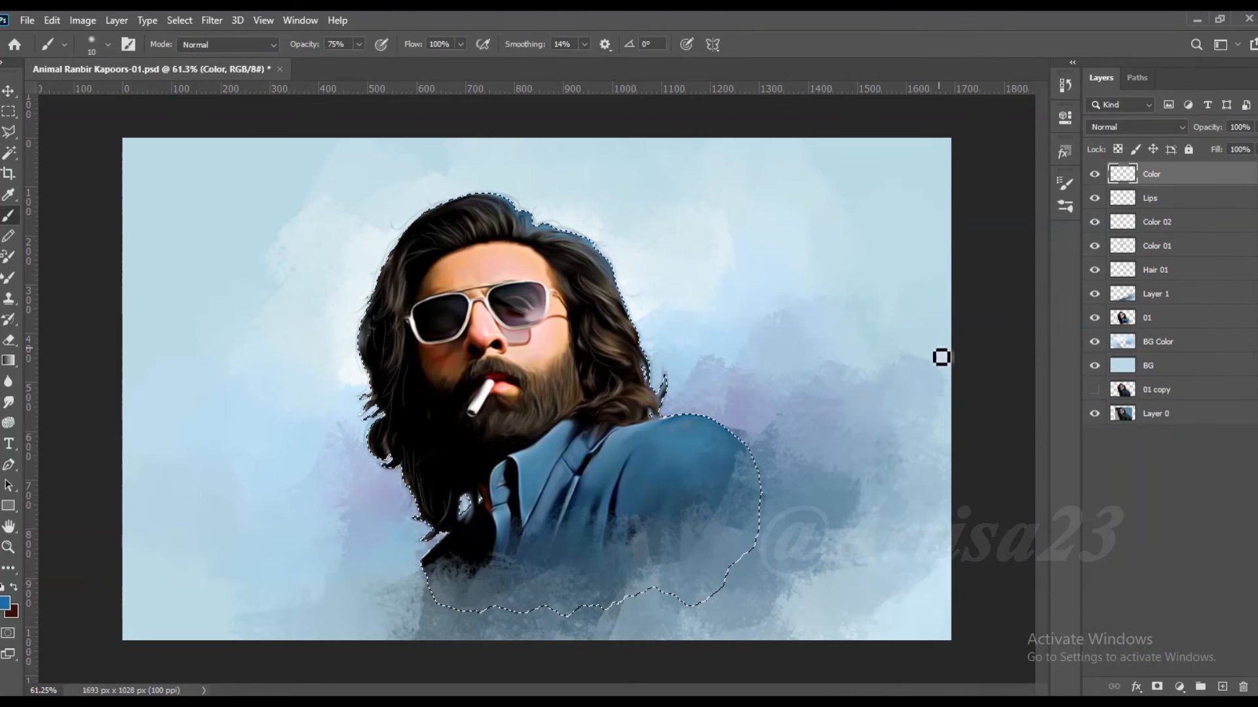
{"action": "mouse_move", "coordinate": [576, 265]}
{"action": "left_mouse_down"}
{"action": "mouse_move", "coordinate": [621, 356]}
{"action": "mouse_move", "coordinate": [595, 278]}
{"action": "mouse_move", "coordinate": [483, 204]}
{"action": "mouse_move", "coordinate": [560, 293]}
{"action": "mouse_move", "coordinate": [605, 430]}
{"action": "left_mouse_up"}
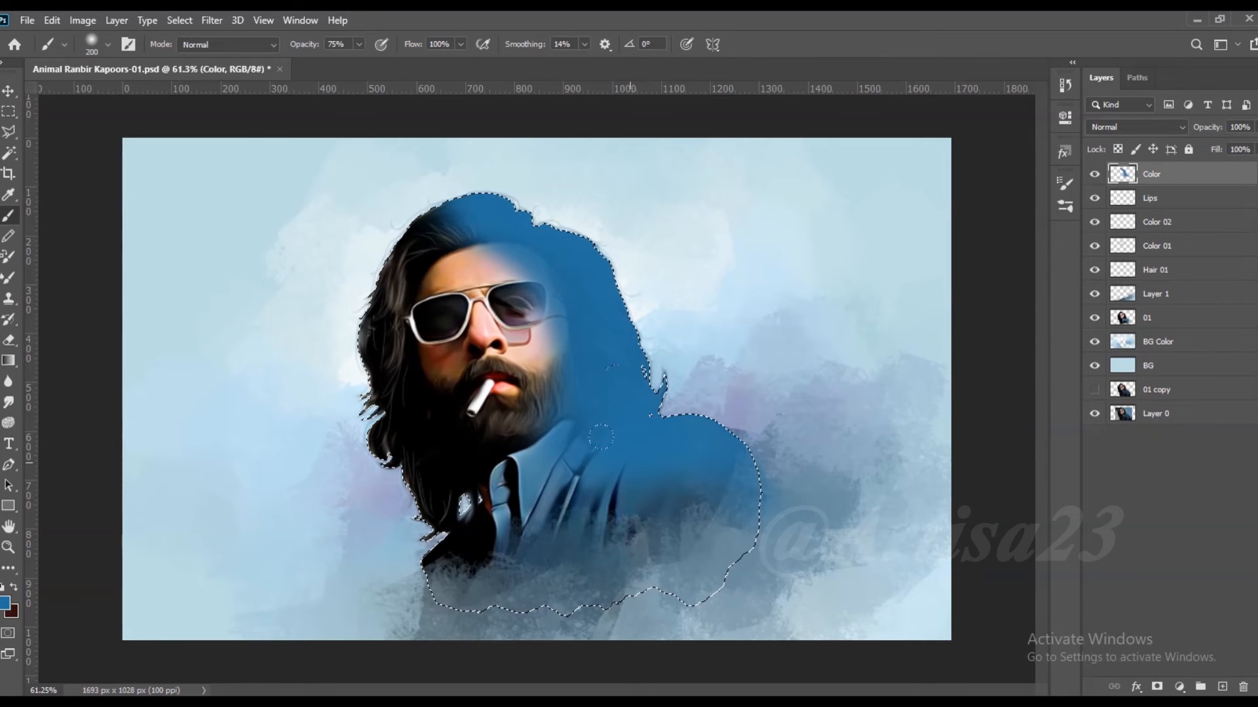
{"action": "key", "text": "bracketleft"}
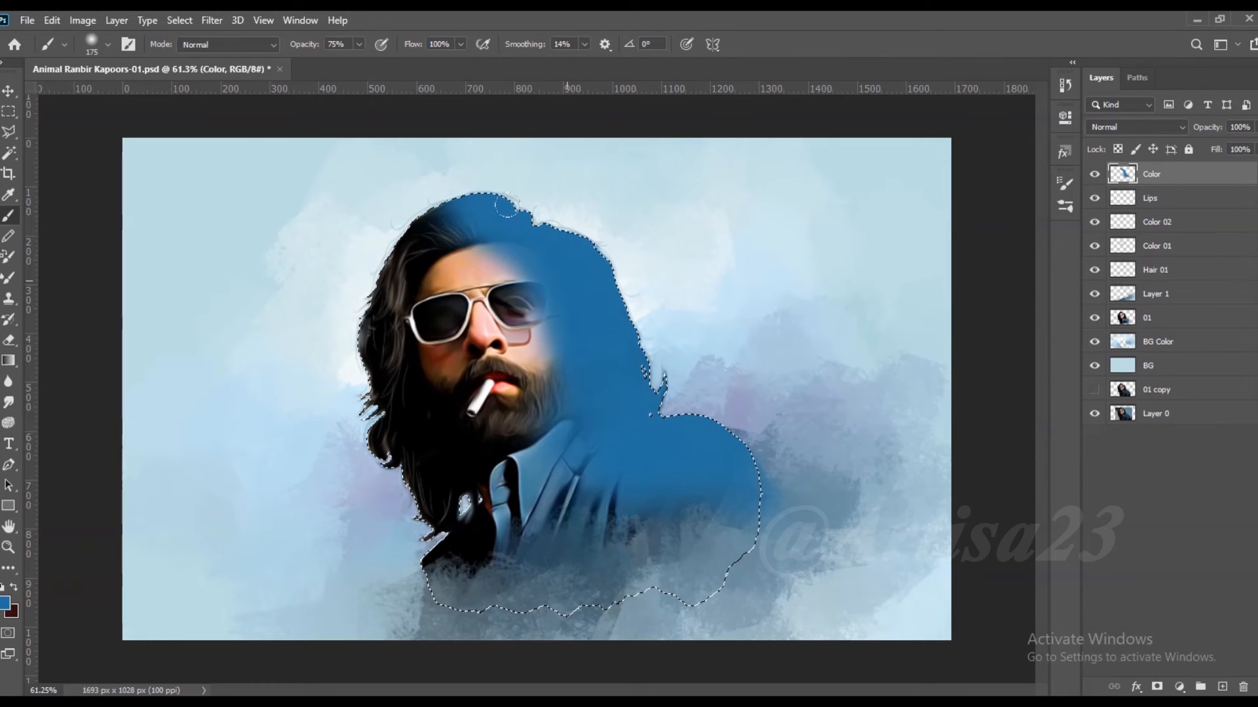
- Set the Color layer's blend mode to Overlay and shift its hue to -9 with Hue/Saturation
{"action": "left_click", "coordinate": [1140, 124]}
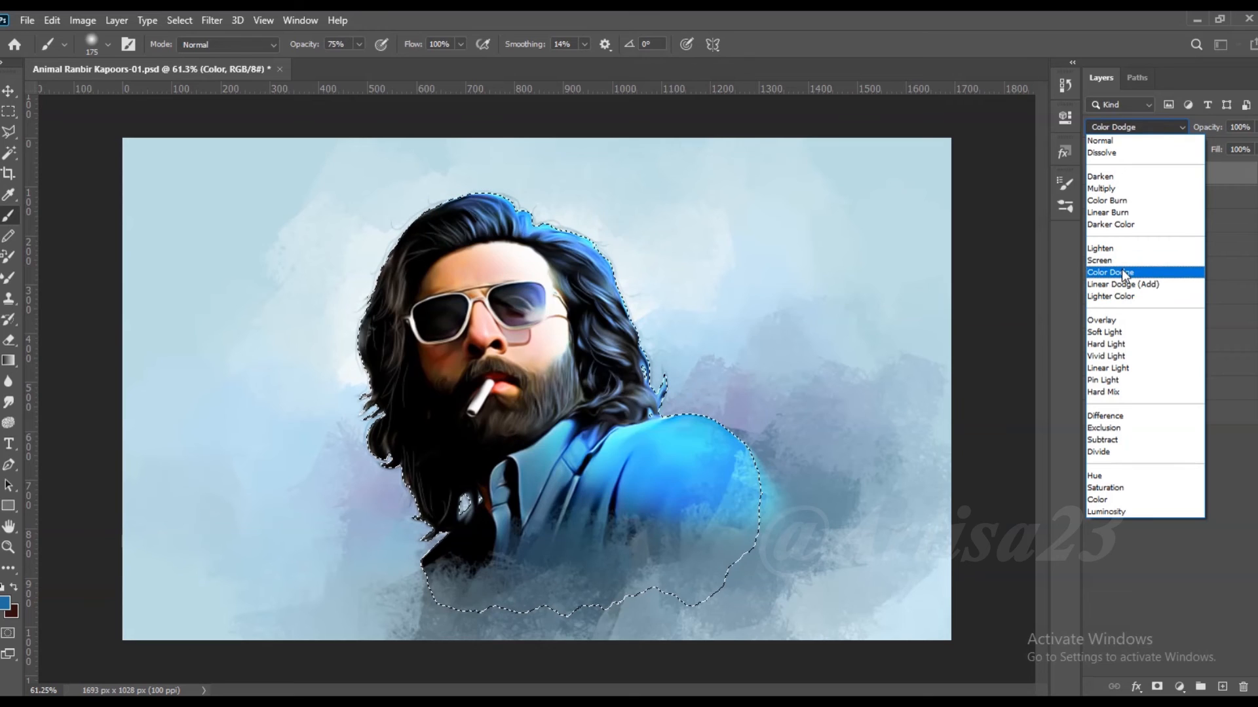
{"action": "left_click", "coordinate": [1133, 320]}
{"action": "left_click", "coordinate": [81, 20]}
{"action": "mouse_move", "coordinate": [131, 62]}
{"action": "left_click", "coordinate": [283, 146]}
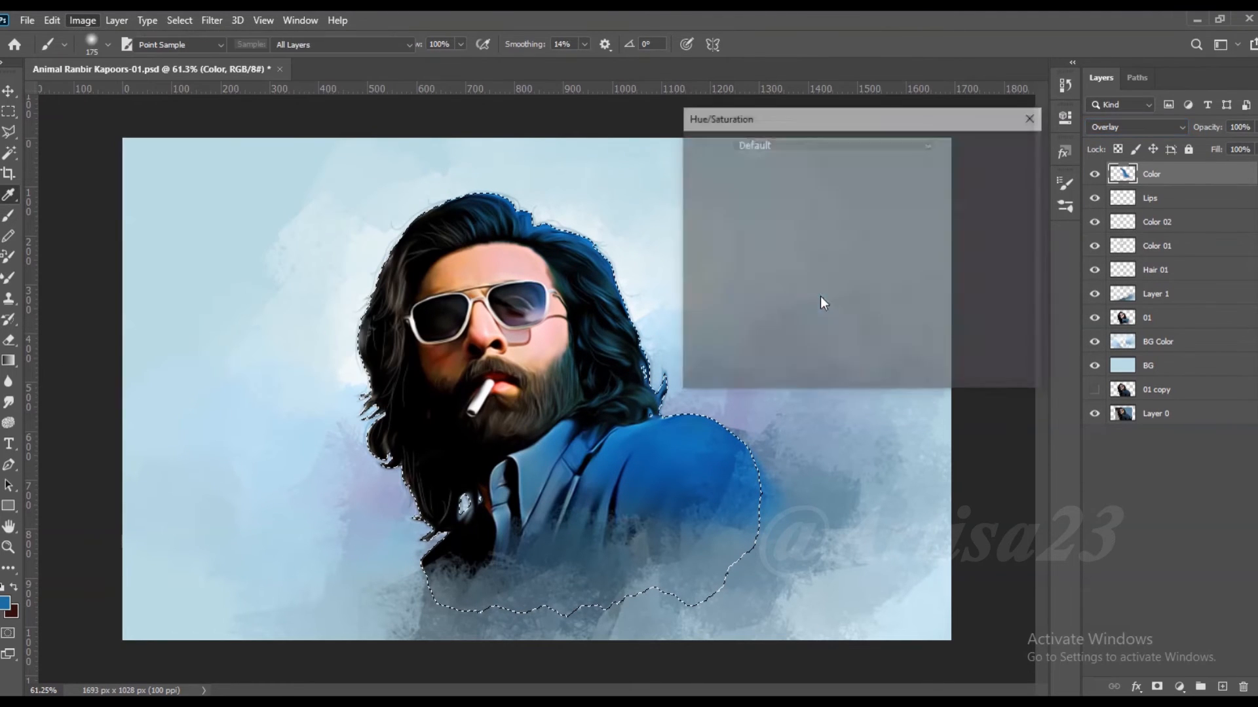
{"action": "left_click_drag", "start_coordinate": [836, 226], "coordinate": [810, 228]}
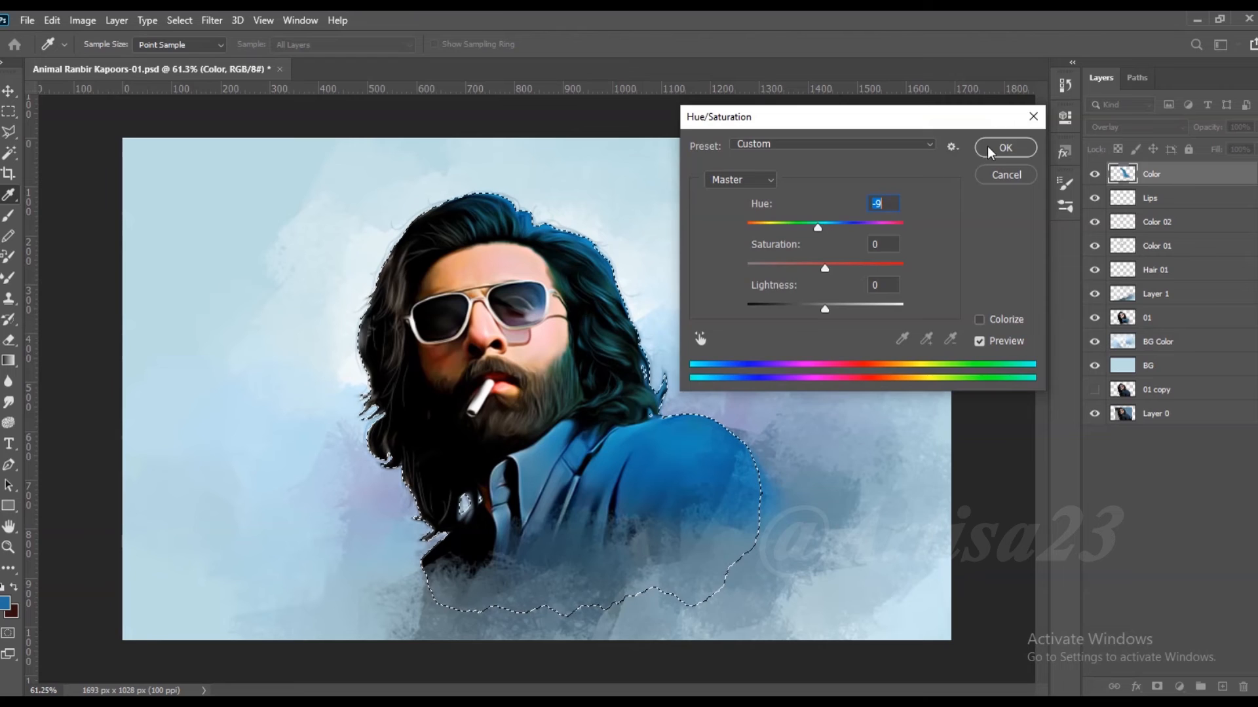
{"action": "left_click", "coordinate": [986, 149]}
- Adjust the Color layer's midtones with Color Balance
{"action": "left_click", "coordinate": [85, 20]}
{"action": "mouse_move", "coordinate": [113, 61]}
{"action": "left_click", "coordinate": [281, 161]}
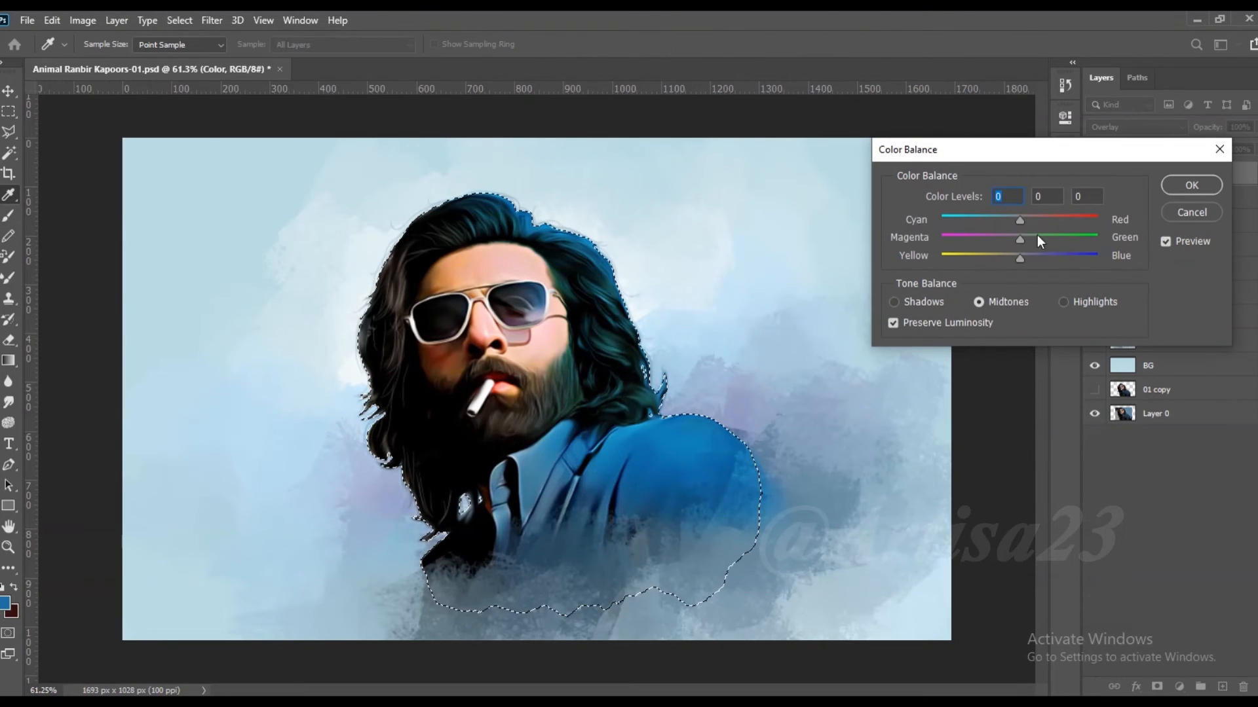
{"action": "left_click_drag", "start_coordinate": [961, 207], "coordinate": [1013, 235]}
{"action": "key", "text": "Return"}
- Erase excess blue tint from the shirt and beard with a 250 px eraser, deselect, and save the file
{"action": "key", "text": "e"}
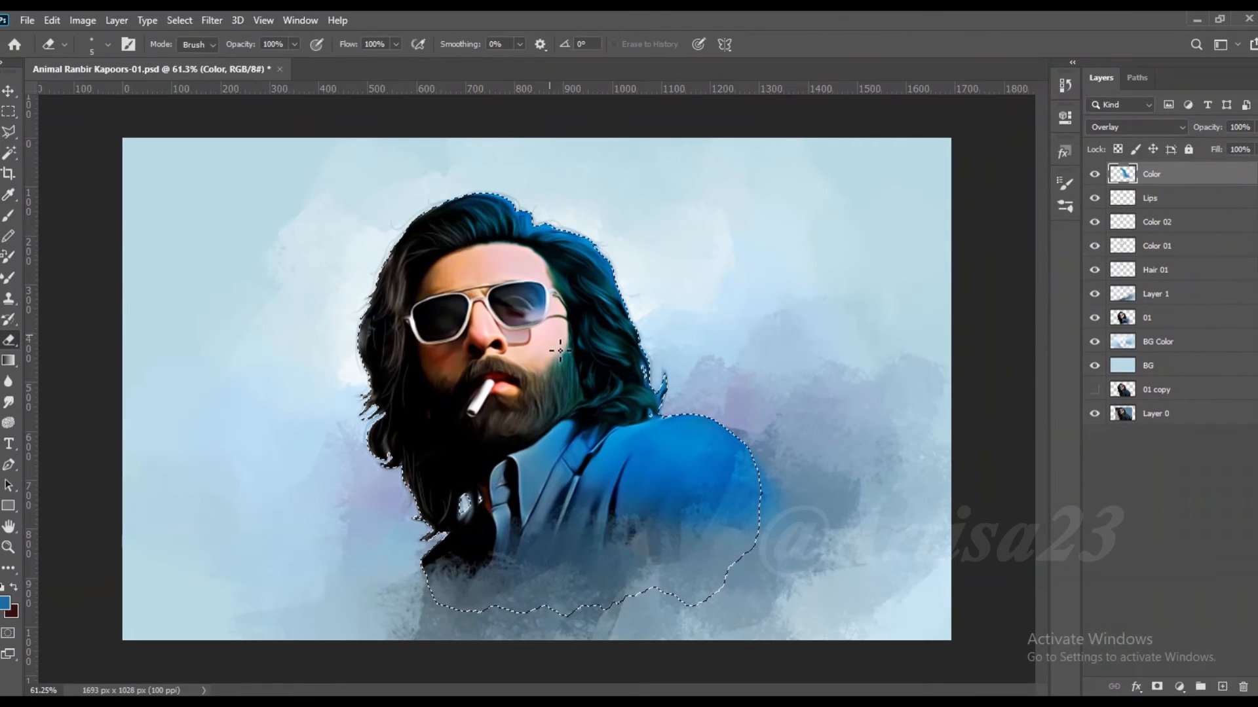
{"action": "key", "text": "bracketright"}
{"action": "key", "text": "bracketright"}
{"action": "key", "text": "bracketright"}
{"action": "key", "text": "bracketright"}
{"action": "key", "text": "bracketright"}
{"action": "key", "text": "bracketright"}
{"action": "key", "text": "bracketright"}
{"action": "key", "text": "bracketright"}
{"action": "left_click_drag", "start_coordinate": [684, 511], "coordinate": [727, 514]}
{"action": "key", "text": "ctrl+d"}
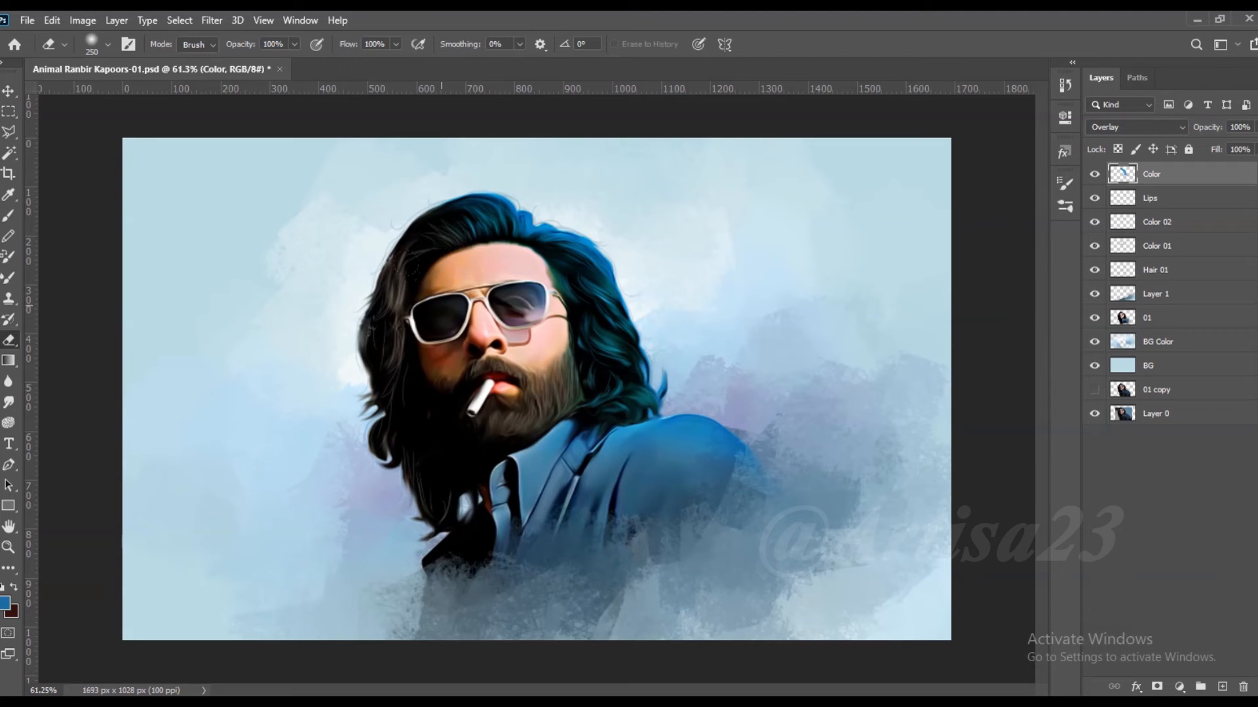
{"action": "scroll", "coordinate": [681, 458], "scroll_direction": "down", "scroll_amount": 2}
{"action": "key", "text": "ctrl+s"}
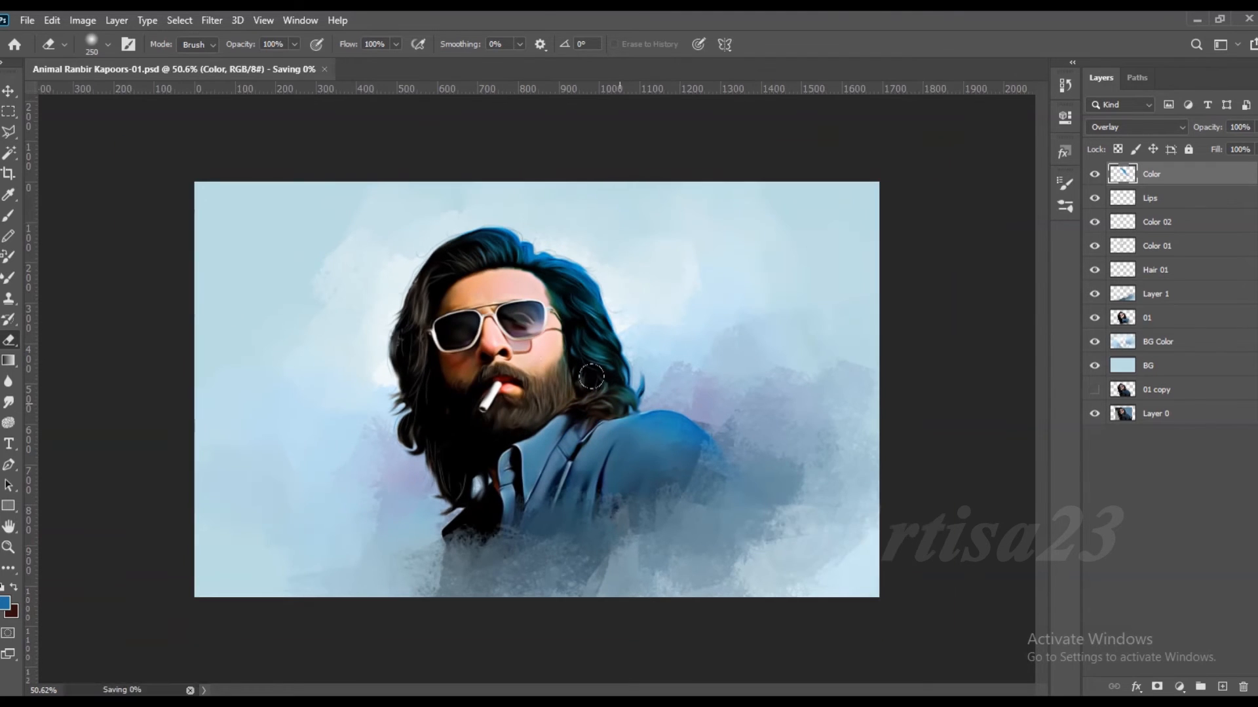
- Select the layers from Lips down to 01 and reload the 01 layer's outline as a selection
{"action": "scroll", "coordinate": [618, 426], "scroll_direction": "up", "scroll_amount": 1}
{"action": "left_click", "coordinate": [1158, 204]}
{"action": "left_click", "coordinate": [1146, 319], "text": "shift"}
{"action": "left_click_drag", "start_coordinate": [1146, 319], "coordinate": [1135, 203]}
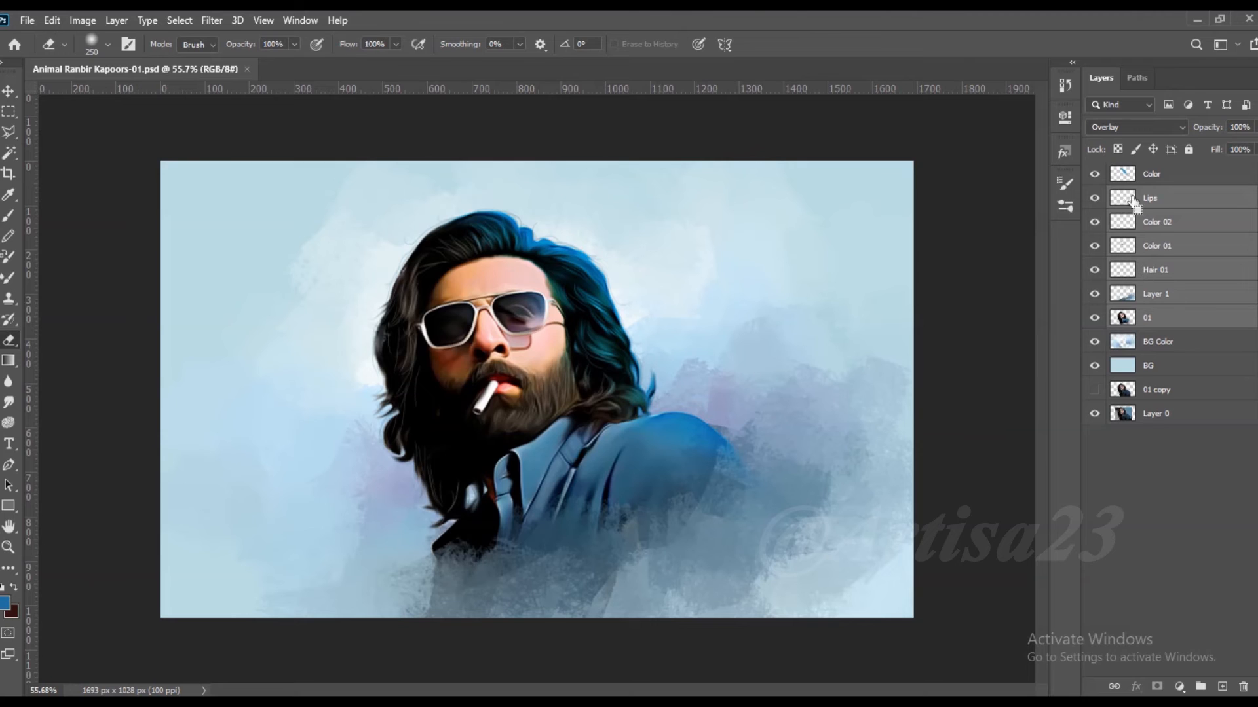
{"action": "left_click", "coordinate": [1123, 318], "text": "ctrl"}
- Add a new layer named Color 04 above the Color layer
{"action": "left_click", "coordinate": [9, 215]}
{"action": "left_click", "coordinate": [1232, 176]}
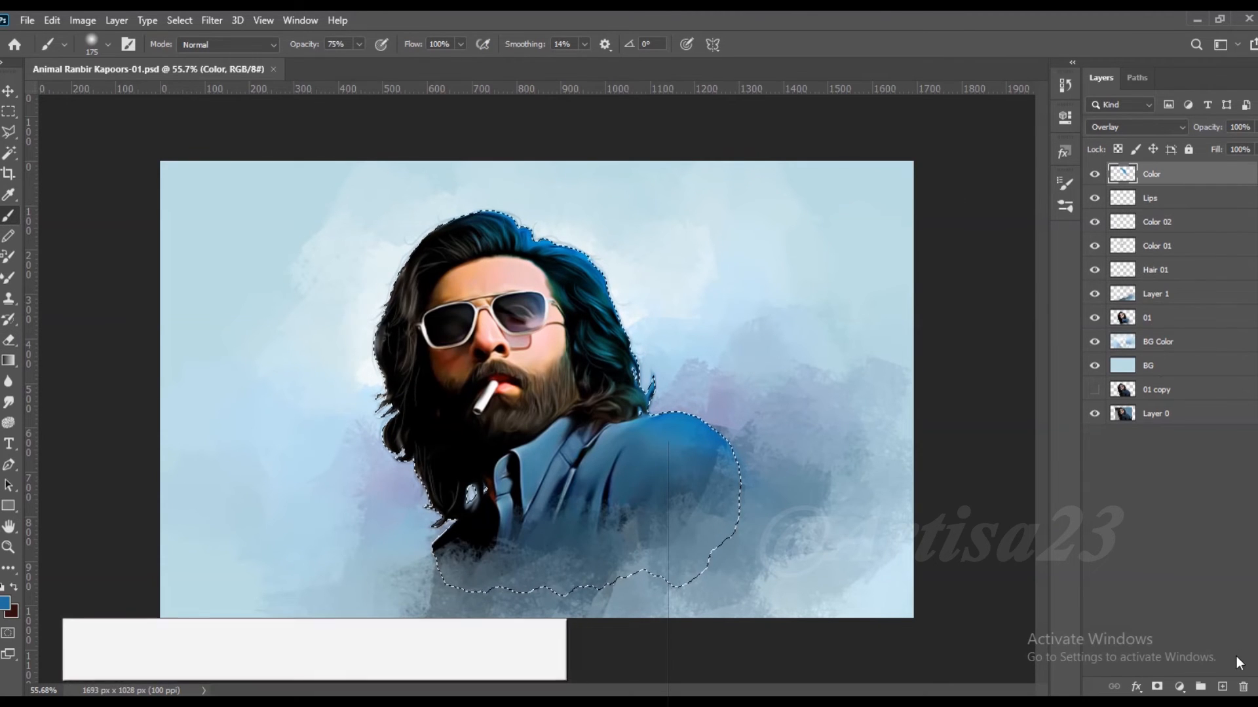
{"action": "left_click", "coordinate": [1222, 687]}
{"action": "double_click", "coordinate": [1156, 174]}
{"action": "type", "text": "Color 04"}
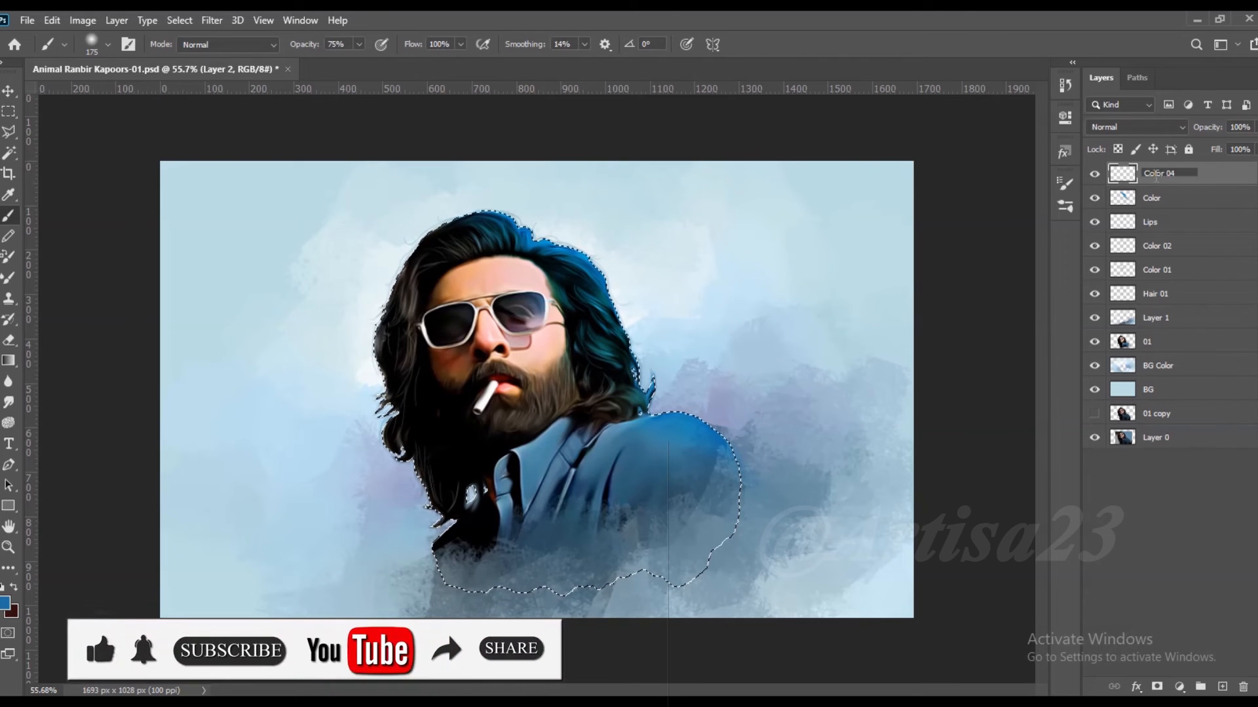
{"action": "key", "text": "Return"}
- Paint orange (e99f3f) along the left-hand edge of the hair on the Color 04 layer, deselect, and save the file
{"action": "left_click", "coordinate": [5, 602]}
{"action": "left_click", "coordinate": [1075, 593]}
{"action": "mouse_move", "coordinate": [1074, 592]}
{"action": "left_mouse_down"}
{"action": "mouse_move", "coordinate": [1070, 441]}
{"action": "mouse_move", "coordinate": [1070, 602]}
{"action": "left_mouse_up"}
{"action": "left_click_drag", "start_coordinate": [1008, 436], "coordinate": [995, 427]}
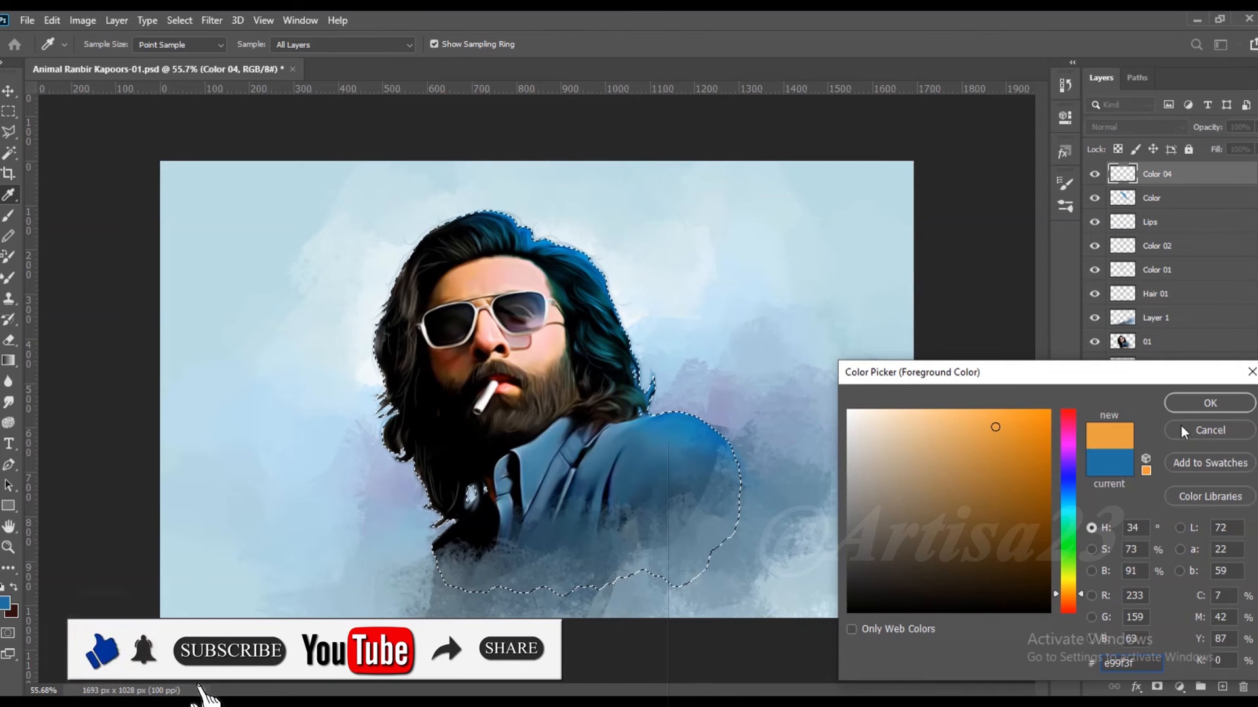
{"action": "left_click", "coordinate": [1210, 403]}
{"action": "key", "text": "b"}
{"action": "mouse_move", "coordinate": [417, 194]}
{"action": "left_mouse_down"}
{"action": "mouse_move", "coordinate": [355, 382]}
{"action": "mouse_move", "coordinate": [424, 529]}
{"action": "mouse_move", "coordinate": [379, 464]}
{"action": "mouse_move", "coordinate": [362, 300]}
{"action": "mouse_move", "coordinate": [428, 195]}
{"action": "left_mouse_up"}
{"action": "key", "text": "ctrl+d"}
{"action": "key", "text": "ctrl+s"}
- Set the Color 04 layer to Vivid Light with 77% opacity and 77% fill, and compare it hidden and shown
{"action": "left_click", "coordinate": [1136, 127]}
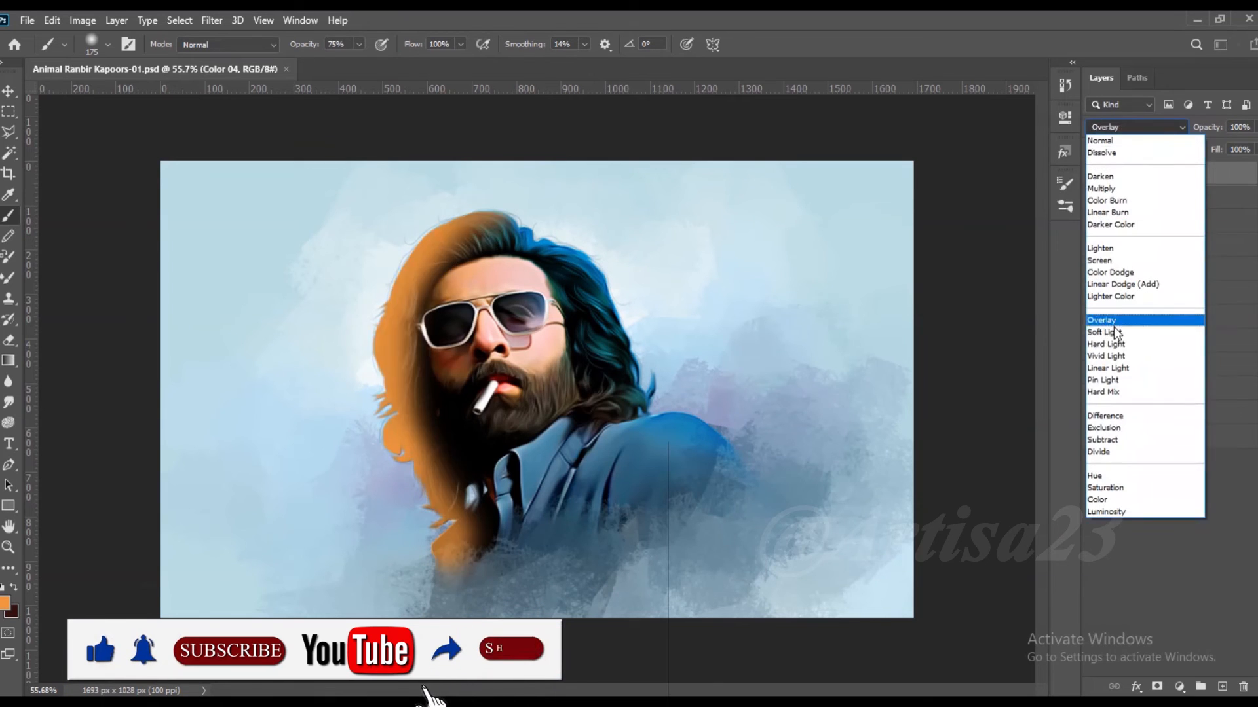
{"action": "left_click", "coordinate": [1128, 356]}
{"action": "mouse_move", "coordinate": [1253, 149]}
{"action": "left_mouse_down"}
{"action": "mouse_move", "coordinate": [1242, 168]}
{"action": "mouse_move", "coordinate": [1242, 147]}
{"action": "mouse_move", "coordinate": [1243, 170]}
{"action": "left_mouse_up"}
{"action": "left_click", "coordinate": [1257, 127]}
{"action": "left_click", "coordinate": [1200, 193]}
{"action": "left_click", "coordinate": [1205, 175]}
{"action": "left_click", "coordinate": [1256, 150]}
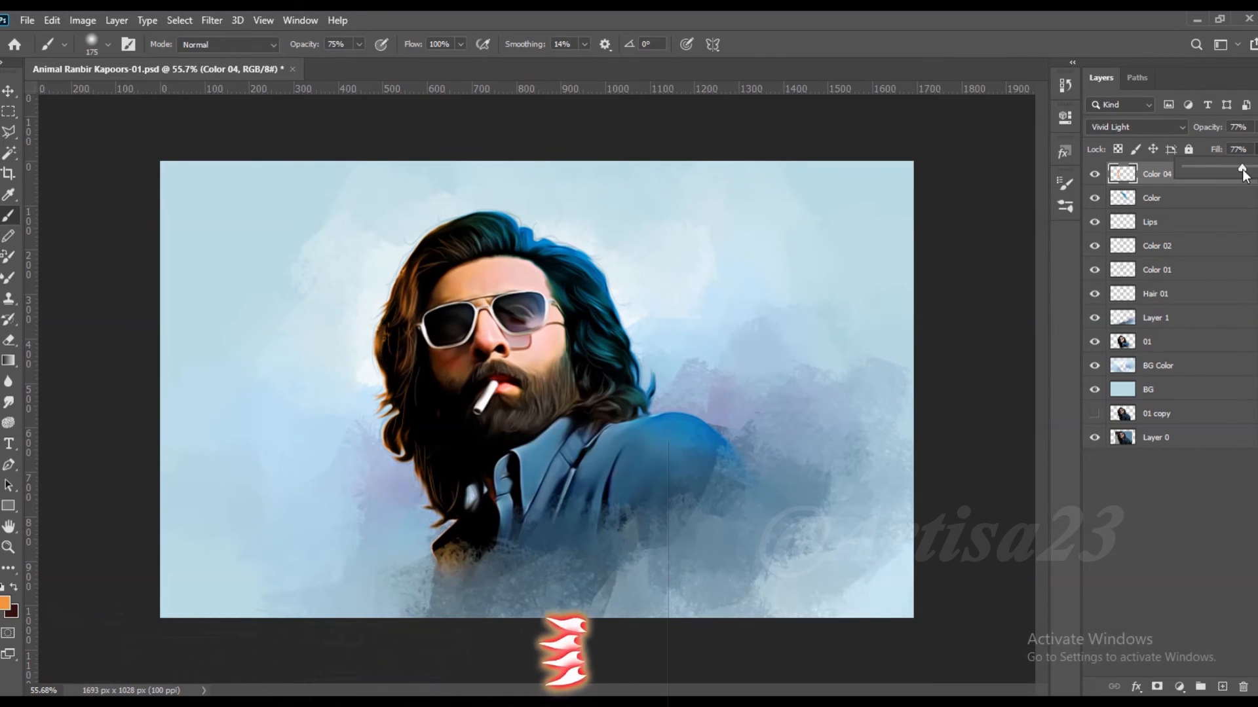
{"action": "left_click", "coordinate": [1095, 175]}
{"action": "left_click", "coordinate": [1095, 175]}
- Erase the orange tint from the dark clothing below the left-hand hair with a 250 px eraser and save the file
{"action": "left_click", "coordinate": [9, 339]}
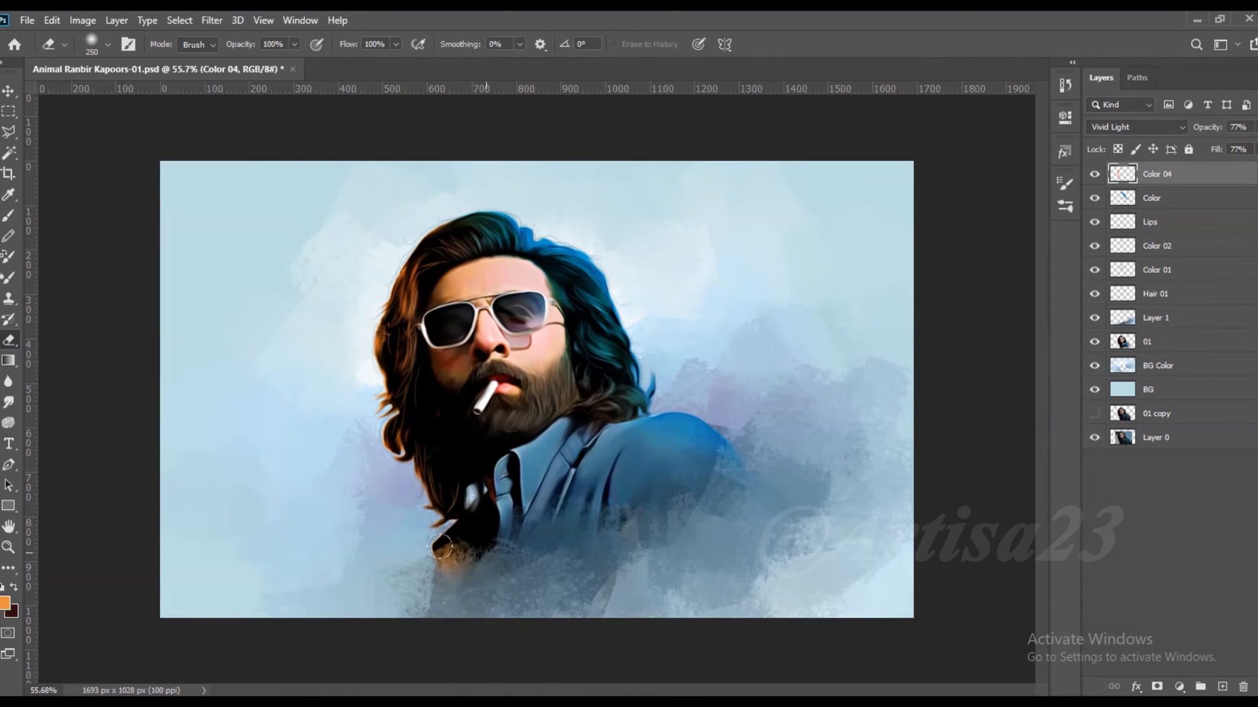
{"action": "scroll", "coordinate": [484, 459], "scroll_direction": "up", "scroll_amount": 2}
{"action": "scroll", "coordinate": [471, 434], "scroll_direction": "down", "scroll_amount": 3}
{"action": "scroll", "coordinate": [518, 432], "scroll_direction": "up", "scroll_amount": 2}
{"action": "key", "text": "ctrl+s"}
{"action": "scroll", "coordinate": [454, 250], "scroll_direction": "up", "scroll_amount": 1}
{"action": "scroll", "coordinate": [452, 256], "scroll_direction": "down", "scroll_amount": 2}
{"action": "scroll", "coordinate": [445, 268], "scroll_direction": "up", "scroll_amount": 2}
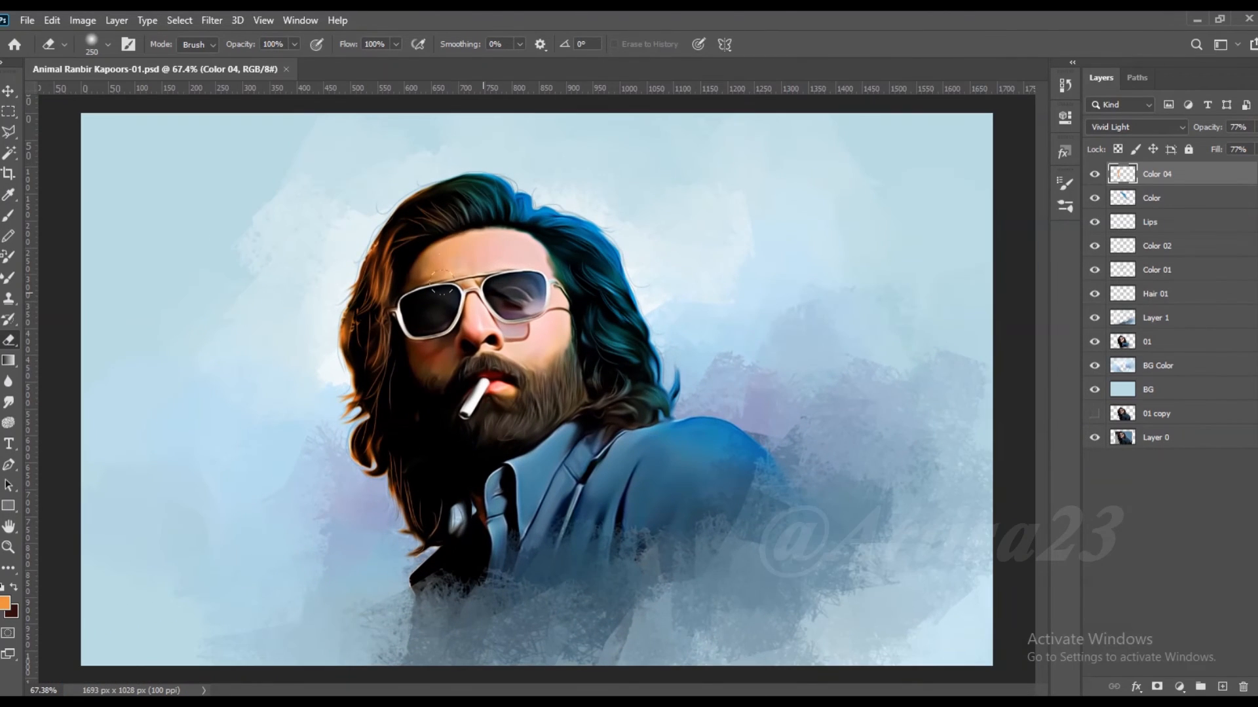
{"action": "scroll", "coordinate": [476, 197], "scroll_direction": "down", "scroll_amount": 2}
{"action": "key", "text": "ctrl+s"}
{"action": "scroll", "coordinate": [517, 308], "scroll_direction": "up", "scroll_amount": 2}
{"action": "scroll", "coordinate": [543, 348], "scroll_direction": "up", "scroll_amount": 1}
{"action": "scroll", "coordinate": [542, 347], "scroll_direction": "down", "scroll_amount": 2}
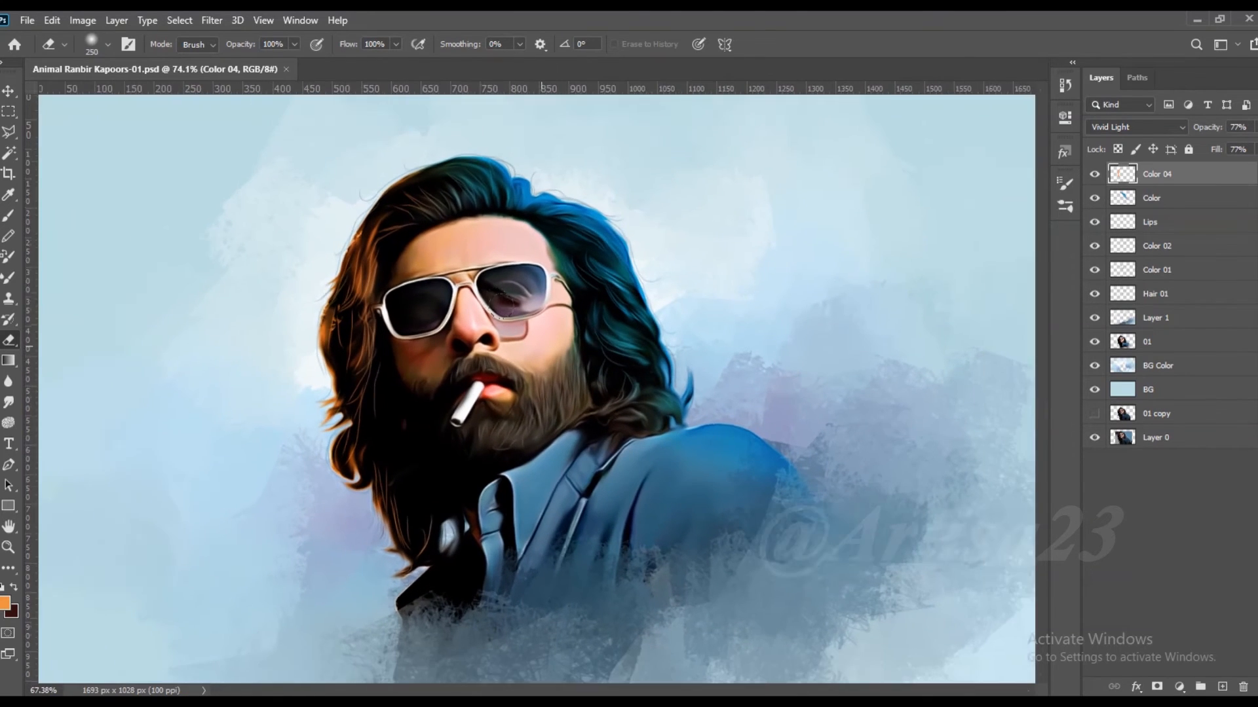
- Rename the Color layer to Color 03 and add a new layer named Light above Color 04
{"action": "double_click", "coordinate": [1151, 198]}
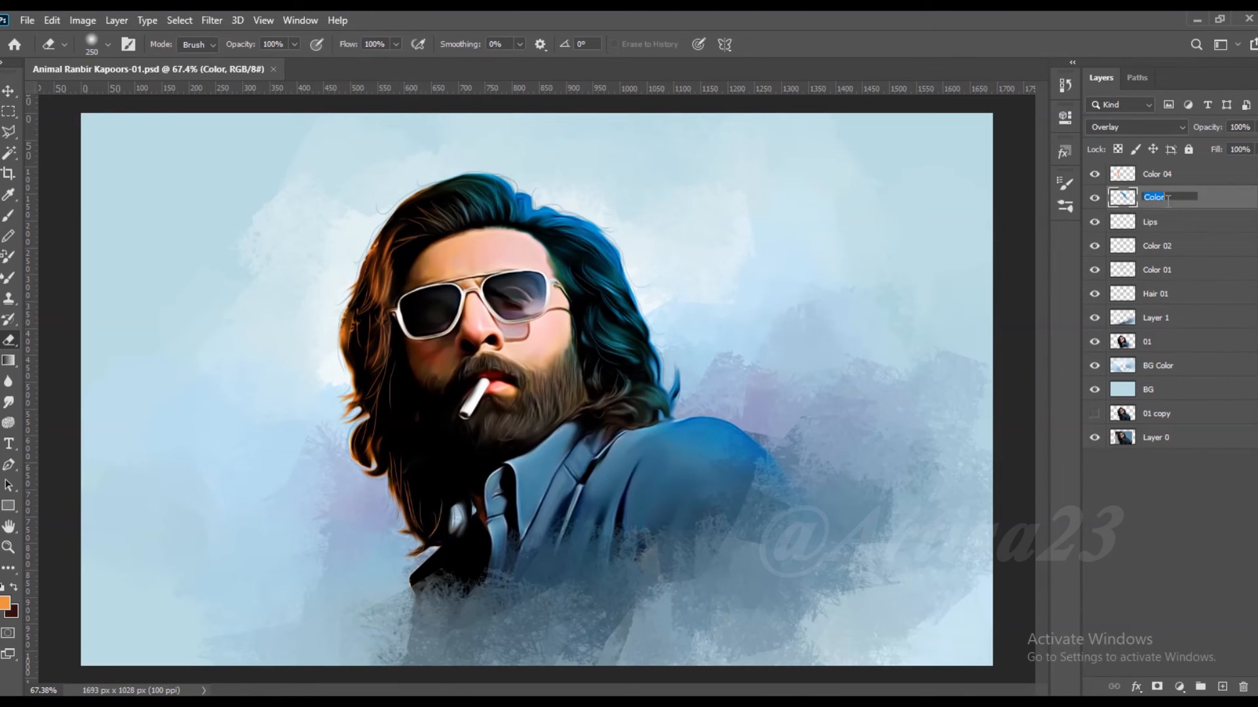
{"action": "left_click", "coordinate": [1218, 174]}
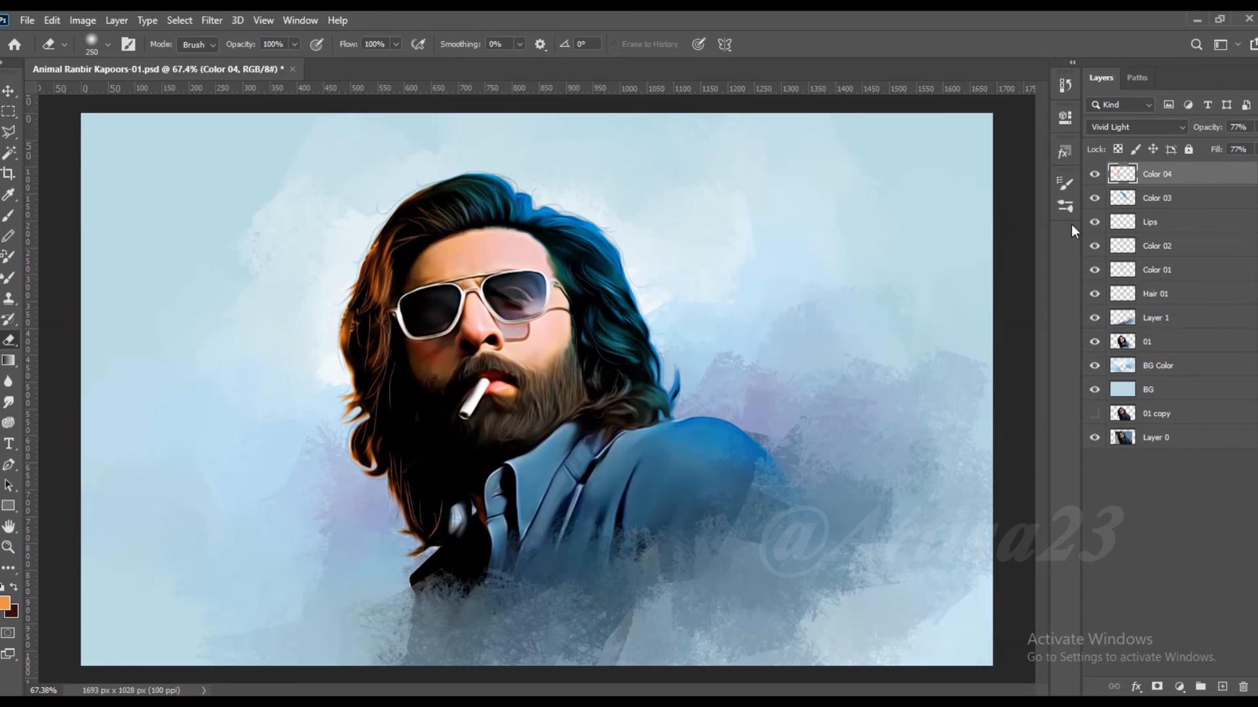
{"action": "scroll", "coordinate": [600, 248], "scroll_direction": "down", "scroll_amount": 1}
{"action": "left_click", "coordinate": [1223, 687]}
{"action": "double_click", "coordinate": [1156, 174]}
{"action": "type", "text": "Light"}
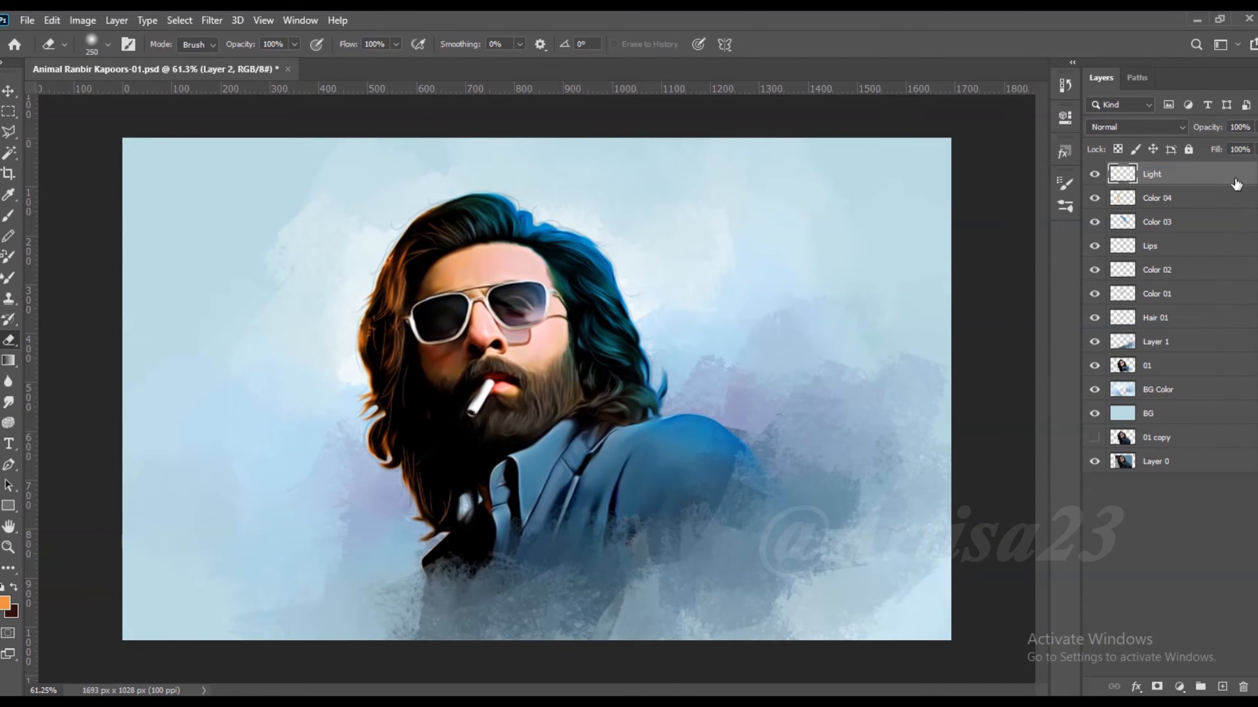
{"action": "key", "text": "Return"}
- Paint a white highlight on the nose on the Light layer with a small brush at 51% opacity
{"action": "scroll", "coordinate": [775, 230], "scroll_direction": "down", "scroll_amount": 1}
{"action": "scroll", "coordinate": [746, 273], "scroll_direction": "up", "scroll_amount": 2}
{"action": "left_click", "coordinate": [8, 216]}
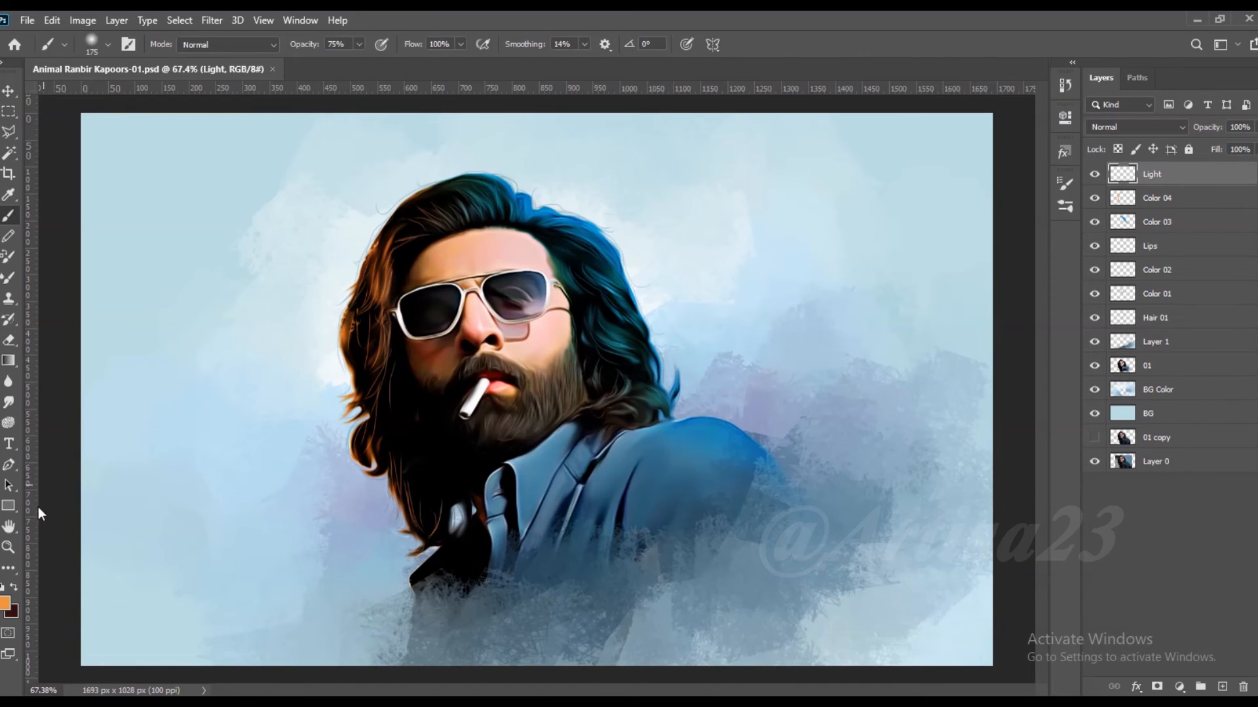
{"action": "left_click", "coordinate": [5, 603]}
{"action": "left_click_drag", "start_coordinate": [881, 432], "coordinate": [808, 386]}
{"action": "key", "text": "Return"}
{"action": "left_click", "coordinate": [359, 45]}
{"action": "left_click_drag", "start_coordinate": [354, 62], "coordinate": [341, 63]}
{"action": "scroll", "coordinate": [518, 236], "scroll_direction": "up", "scroll_amount": 2}
{"action": "key", "text": "bracketleft"}
{"action": "key", "text": "bracketleft"}
{"action": "key", "text": "bracketleft"}
{"action": "key", "text": "bracketleft"}
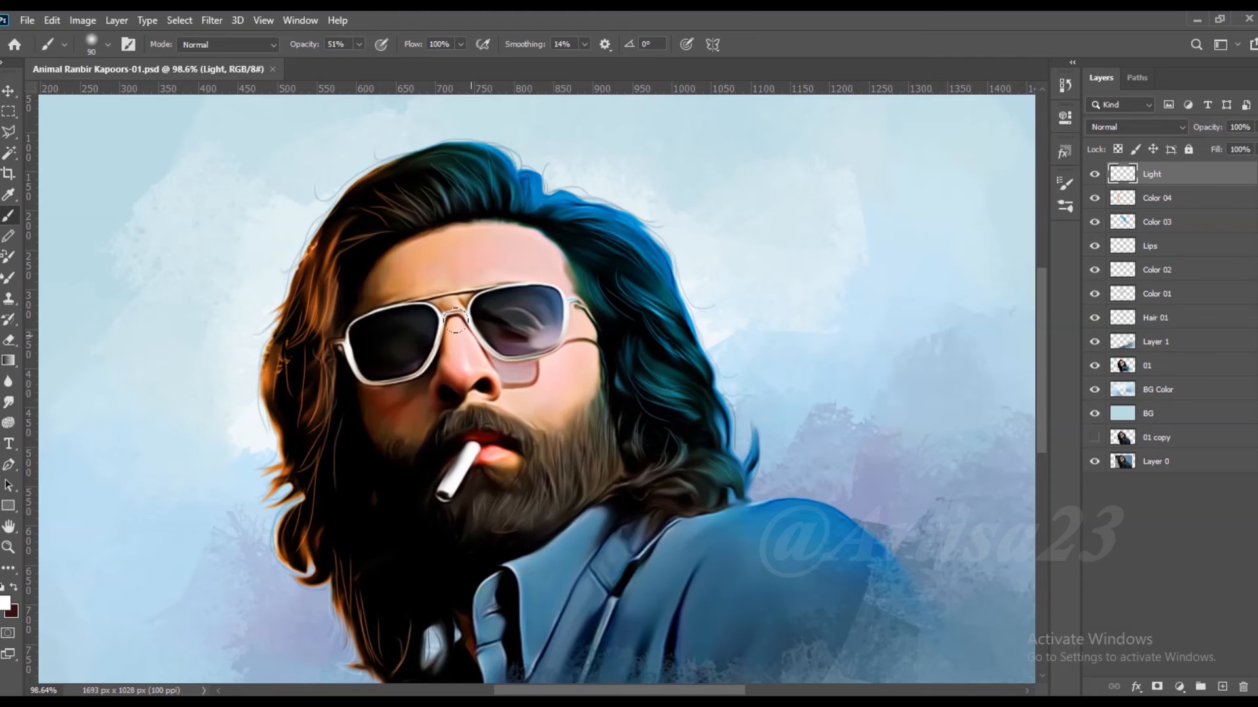
{"action": "key", "text": "bracketleft"}
{"action": "key", "text": "bracketleft"}
{"action": "key", "text": "bracketleft"}
{"action": "key", "text": "bracketleft"}
{"action": "key", "text": "bracketleft"}
{"action": "left_click_drag", "start_coordinate": [463, 357], "coordinate": [465, 371]}
- Paint small white highlight strokes and dots across the forehead above the sunglasses
{"action": "key", "text": "bracketleft"}
{"action": "key", "text": "bracketleft"}
{"action": "key", "text": "bracketleft"}
{"action": "left_click_drag", "start_coordinate": [457, 275], "coordinate": [461, 283]}
{"action": "mouse_move", "coordinate": [438, 278]}
{"action": "left_mouse_down"}
{"action": "mouse_move", "coordinate": [444, 287]}
{"action": "mouse_move", "coordinate": [431, 289]}
{"action": "left_mouse_up"}
{"action": "mouse_move", "coordinate": [418, 277]}
{"action": "left_mouse_down"}
{"action": "mouse_move", "coordinate": [511, 282]}
{"action": "mouse_move", "coordinate": [492, 282]}
{"action": "mouse_move", "coordinate": [504, 250]}
{"action": "left_mouse_up"}
{"action": "key", "text": "bracketright"}
{"action": "left_click", "coordinate": [465, 256]}
- Paint a white highlight on the cheek beside the right-hand lens and touch up the cigarette tip with a 5 px brush
{"action": "left_click_drag", "start_coordinate": [556, 362], "coordinate": [549, 372]}
{"action": "key", "text": "bracketleft"}
{"action": "key", "text": "bracketleft"}
{"action": "key", "text": "bracketleft"}
{"action": "key", "text": "bracketleft"}
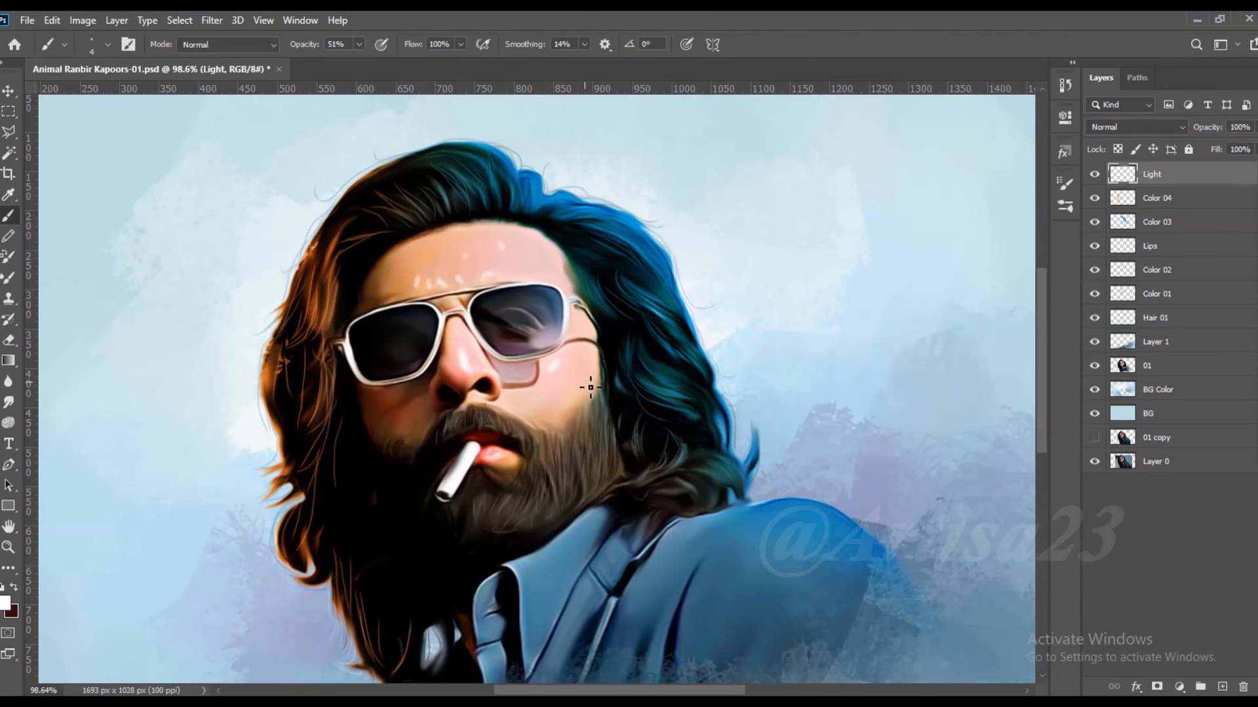
{"action": "scroll", "coordinate": [541, 445], "scroll_direction": "up", "scroll_amount": 5}
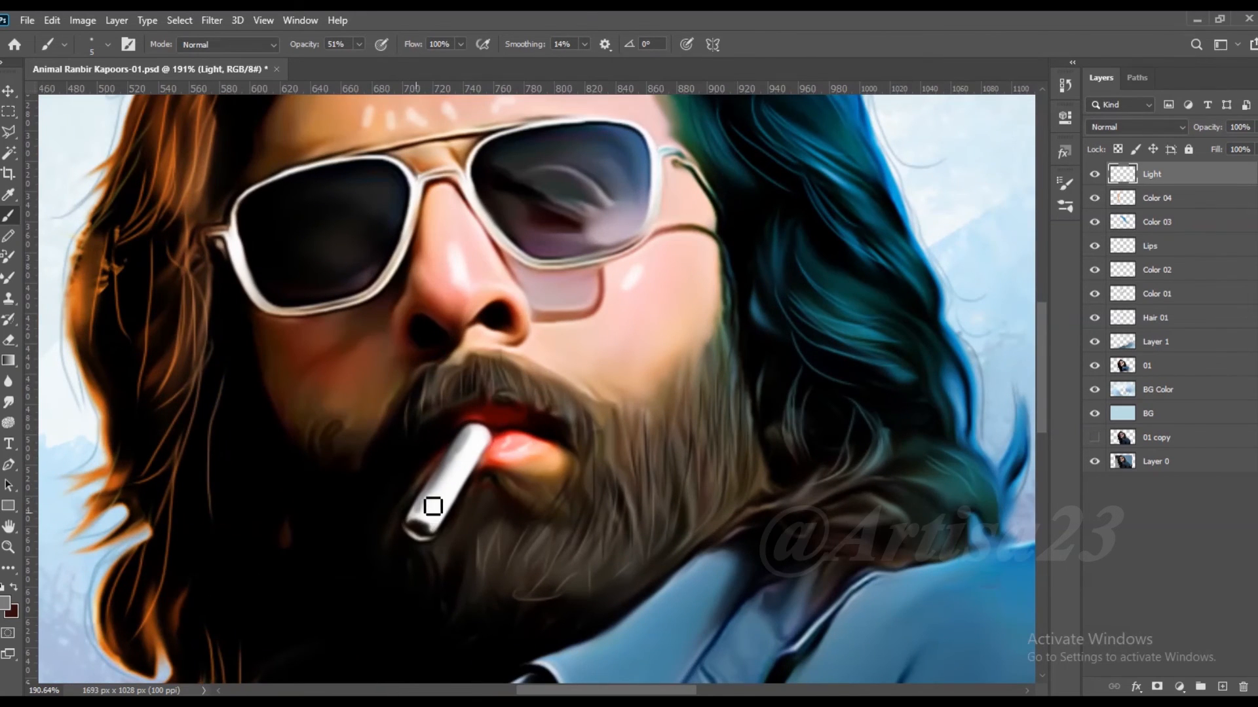
- Smudge the cigarette tip and the cheek highlight on the Light layer with a 25 px brush at 52% strength
{"action": "left_click", "coordinate": [8, 402]}
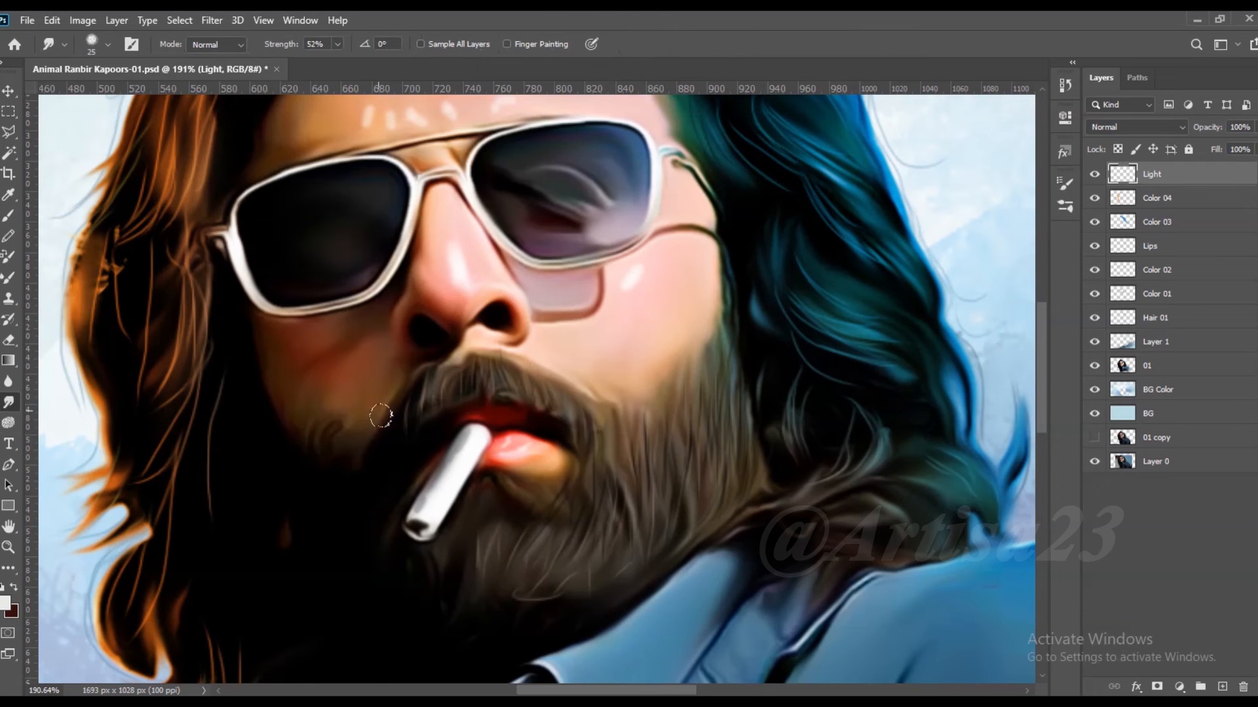
{"action": "left_click_drag", "start_coordinate": [426, 504], "coordinate": [425, 526]}
{"action": "left_click_drag", "start_coordinate": [636, 265], "coordinate": [653, 235]}
{"action": "scroll", "coordinate": [645, 312], "scroll_direction": "down", "scroll_amount": 1}
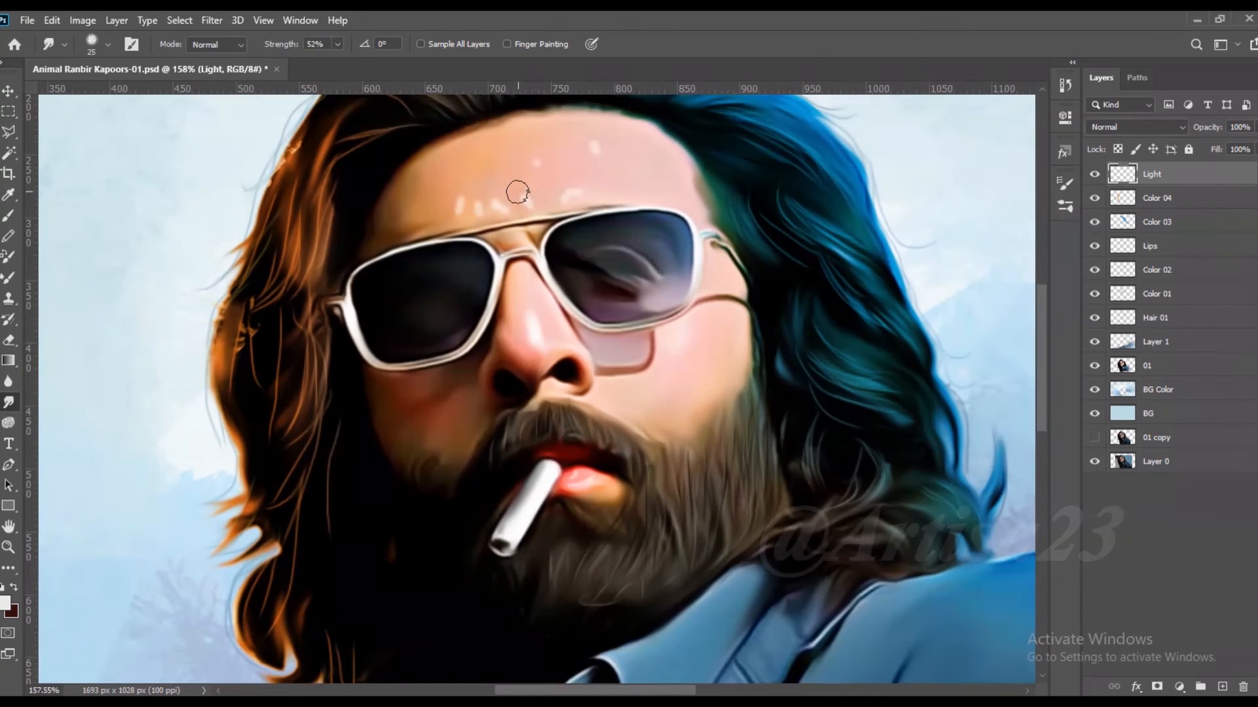
- Blend the forehead highlights into the skin with the Smudge tool and save the file
{"action": "left_click_drag", "start_coordinate": [462, 190], "coordinate": [454, 209]}
{"action": "left_click_drag", "start_coordinate": [600, 138], "coordinate": [574, 191]}
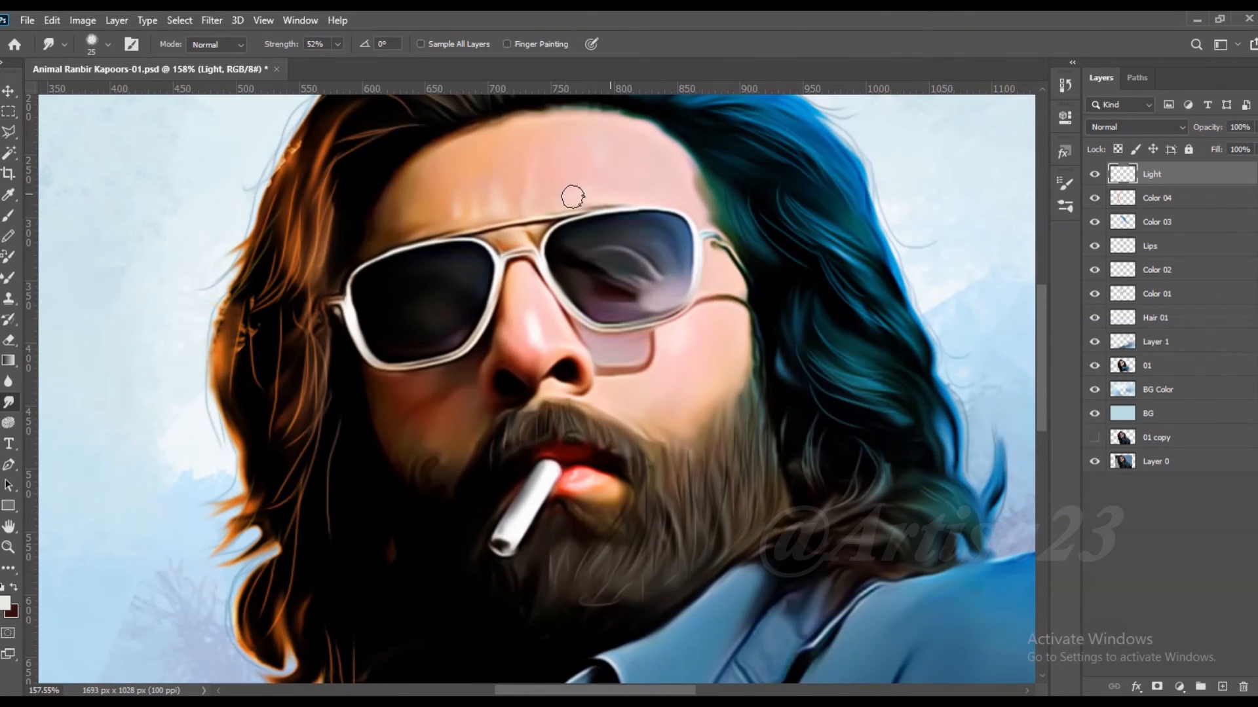
{"action": "scroll", "coordinate": [456, 208], "scroll_direction": "down", "scroll_amount": 1}
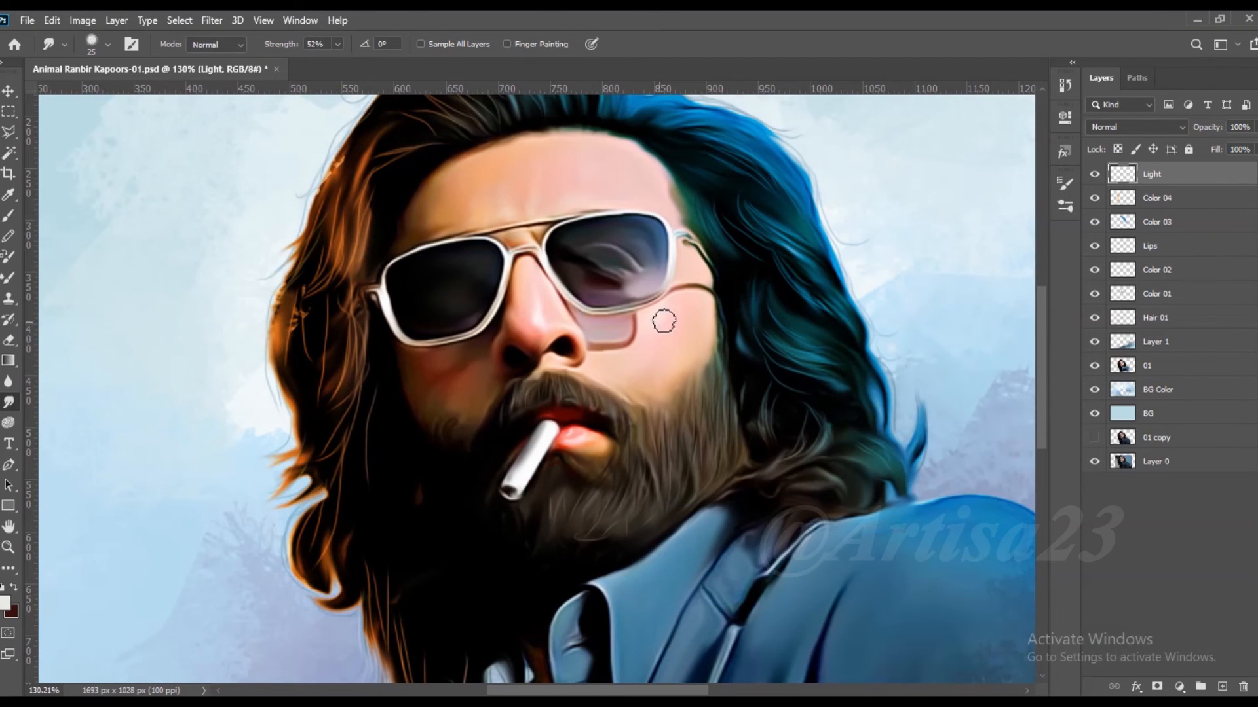
{"action": "scroll", "coordinate": [498, 191], "scroll_direction": "down", "scroll_amount": 4}
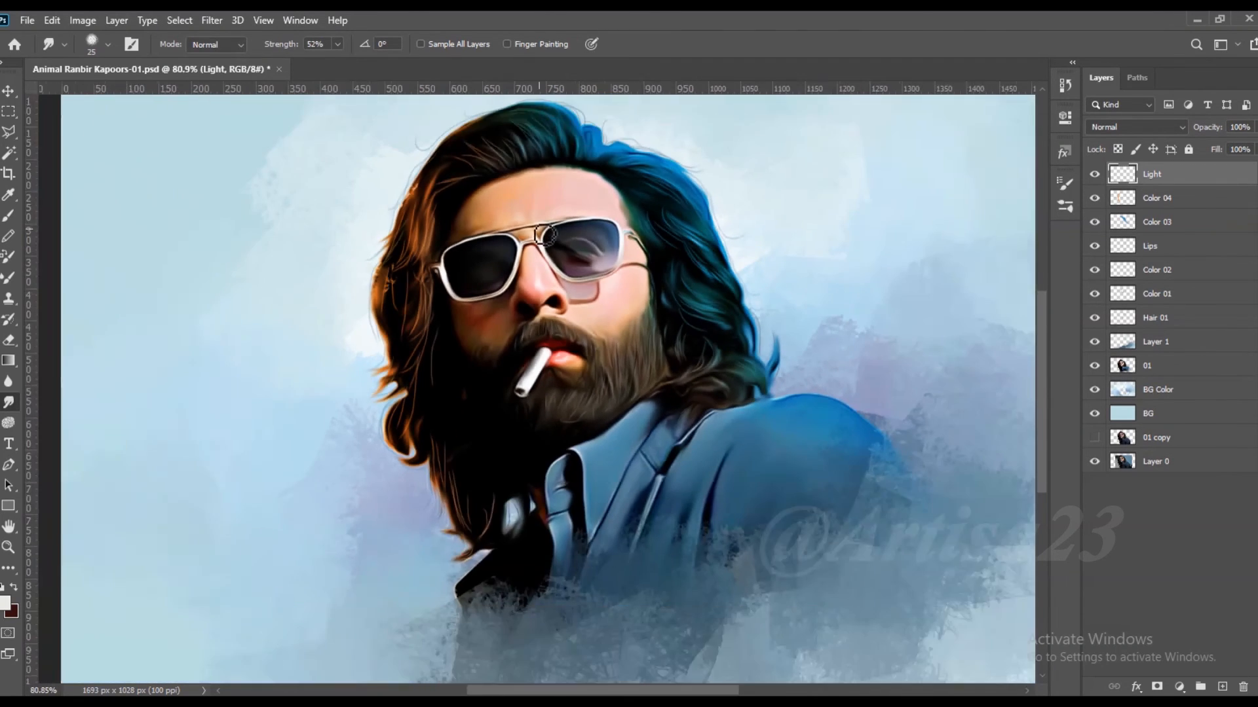
{"action": "key", "text": "ctrl+s"}
- Add a new layer named Color 05 above the Light layer
{"action": "left_click", "coordinate": [1221, 686]}
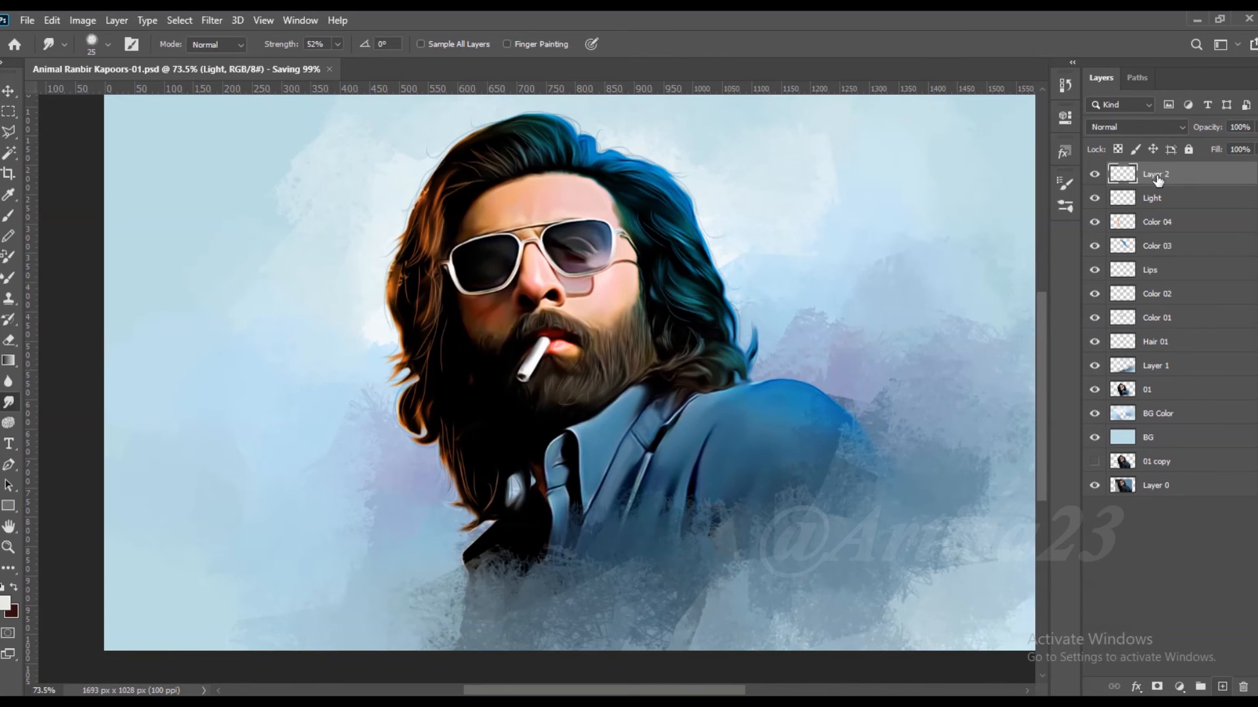
{"action": "double_click", "coordinate": [1179, 173]}
{"action": "key", "text": "Escape"}
{"action": "double_click", "coordinate": [1164, 174]}
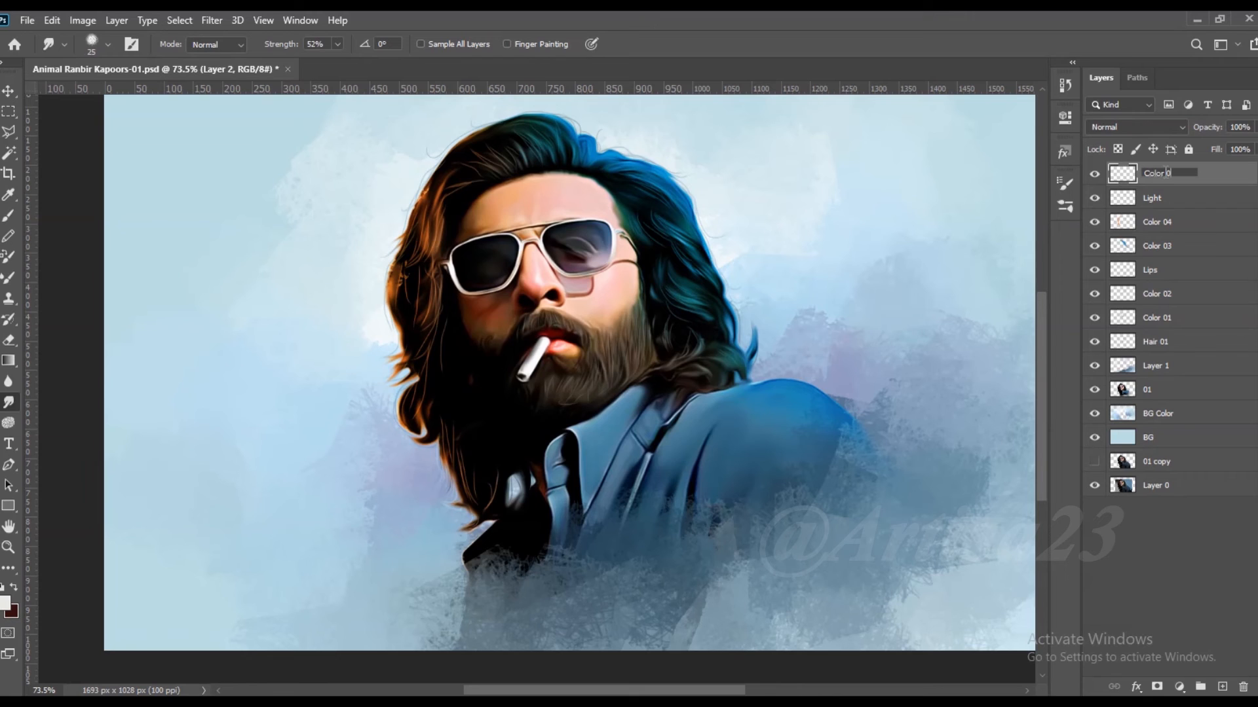
{"action": "key", "text": "Return"}
- Choose a teal foreground colour and set the Color 05 layer's blend mode to Color
{"action": "left_click", "coordinate": [5, 603]}
{"action": "mouse_move", "coordinate": [1071, 524]}
{"action": "left_mouse_down"}
{"action": "mouse_move", "coordinate": [1075, 557]}
{"action": "mouse_move", "coordinate": [1078, 497]}
{"action": "mouse_move", "coordinate": [1078, 524]}
{"action": "mouse_move", "coordinate": [1077, 512]}
{"action": "left_mouse_up"}
{"action": "left_click", "coordinate": [927, 467]}
{"action": "left_click_drag", "start_coordinate": [956, 490], "coordinate": [938, 491]}
{"action": "left_click", "coordinate": [1213, 405]}
{"action": "left_click", "coordinate": [1145, 127]}
{"action": "left_click", "coordinate": [1098, 500]}
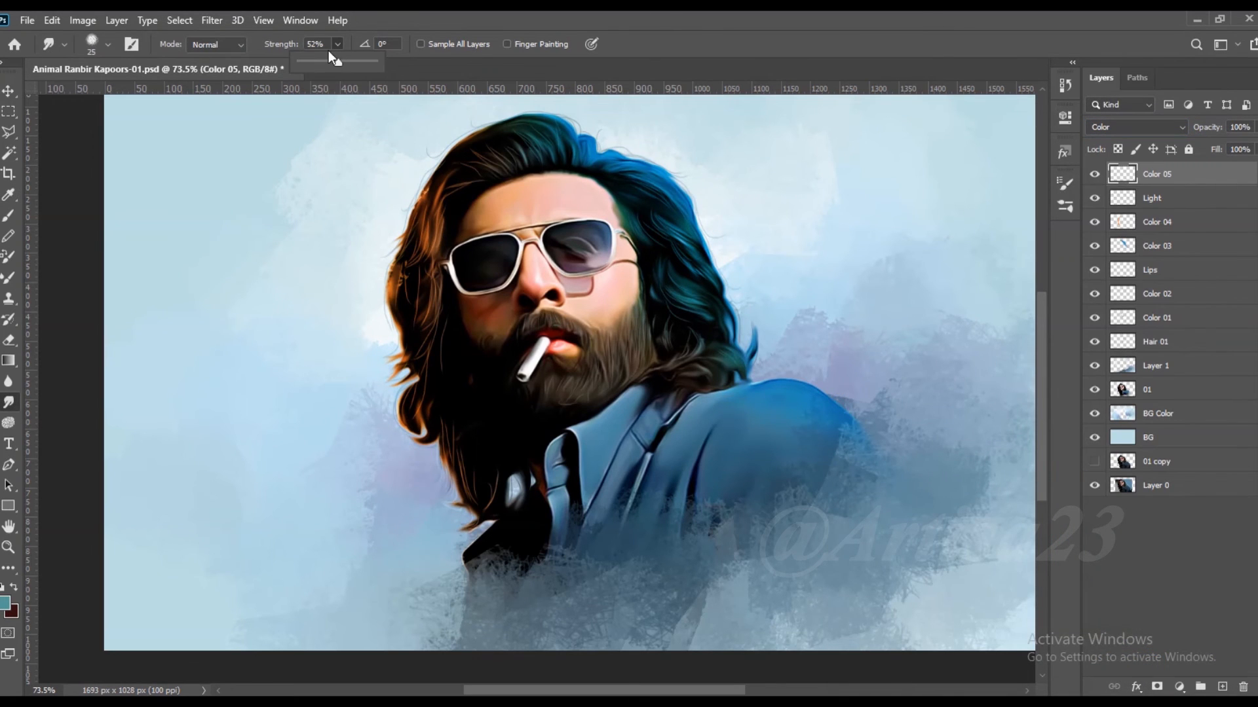
- Set the Smudge tool's strength to 21% and reduce its brush size for detail work on the face
{"action": "left_click_drag", "start_coordinate": [312, 64], "coordinate": [316, 63]}
{"action": "scroll", "coordinate": [699, 269], "scroll_direction": "up", "scroll_amount": 1}
{"action": "scroll", "coordinate": [617, 294], "scroll_direction": "up", "scroll_amount": 3}
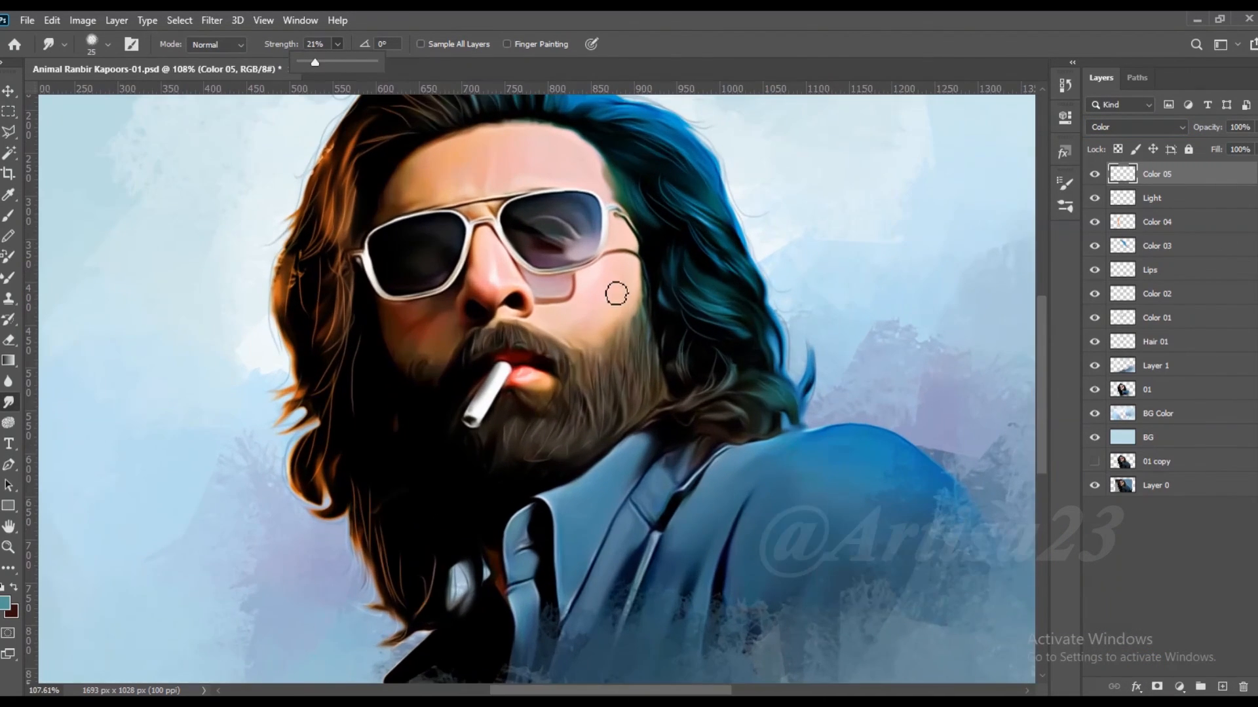
{"action": "key", "text": "bracketleft"}
{"action": "key", "text": "bracketleft"}
{"action": "key", "text": "bracketleft"}
- Paint teal tints on the cheek, forehead, nose and sunglasses lens with a 20 px brush at 19% opacity on the Color 05 layer
{"action": "key", "text": "b"}
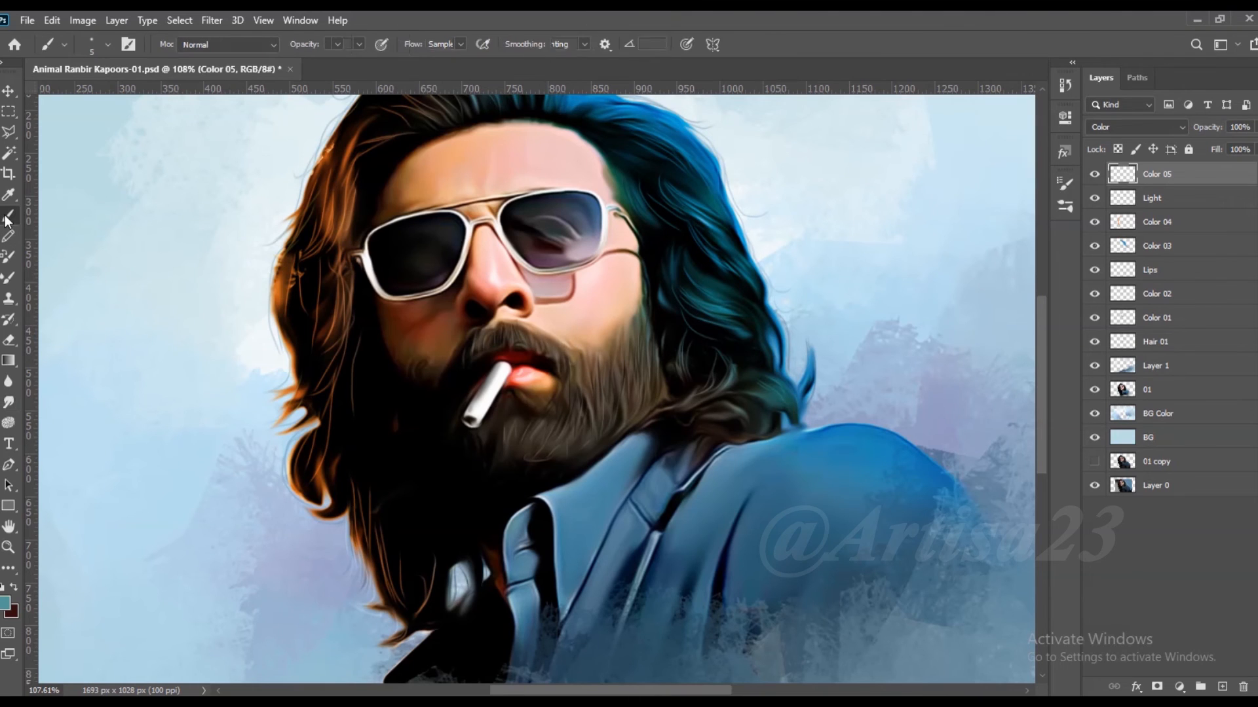
{"action": "key", "text": "bracketright"}
{"action": "key", "text": "bracketright"}
{"action": "key", "text": "bracketright"}
{"action": "key", "text": "bracketright"}
{"action": "key", "text": "bracketright"}
{"action": "key", "text": "bracketright"}
{"action": "left_click_drag", "start_coordinate": [578, 339], "coordinate": [556, 331]}
{"action": "left_click_drag", "start_coordinate": [628, 265], "coordinate": [626, 303]}
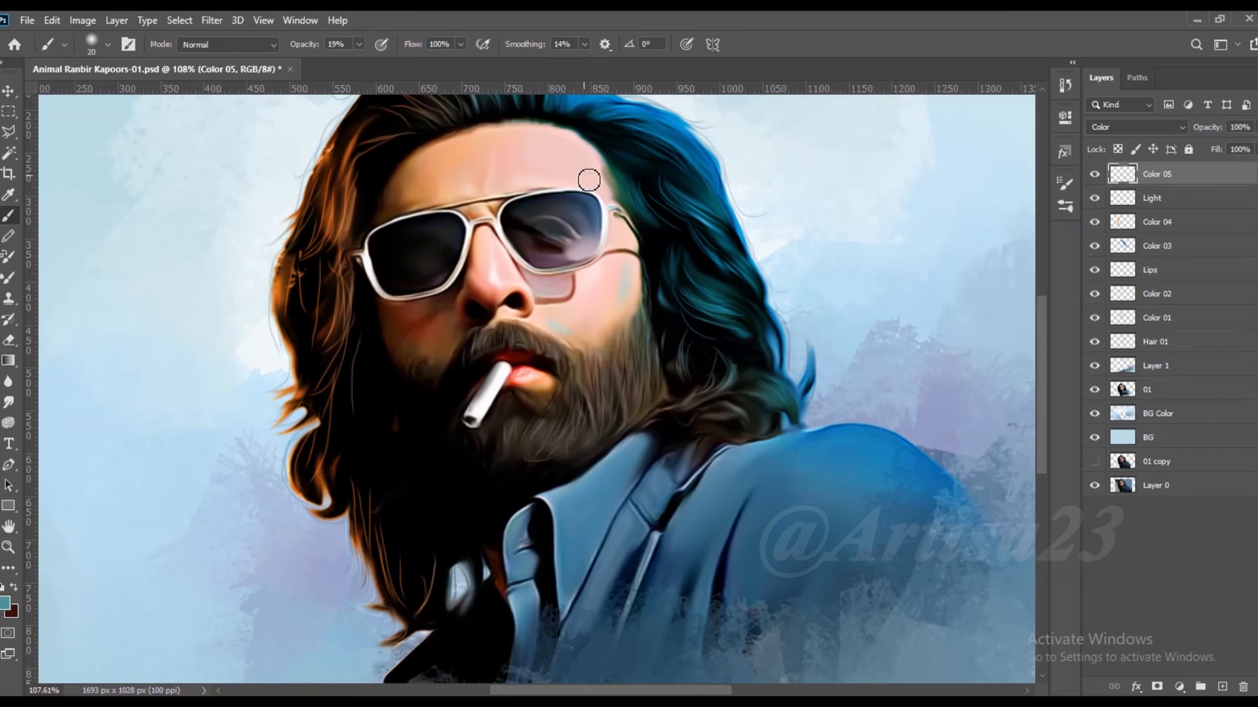
{"action": "left_click_drag", "start_coordinate": [571, 154], "coordinate": [567, 176]}
{"action": "left_click_drag", "start_coordinate": [499, 249], "coordinate": [514, 284]}
{"action": "mouse_move", "coordinate": [596, 216]}
{"action": "left_mouse_down"}
{"action": "mouse_move", "coordinate": [599, 240]}
{"action": "mouse_move", "coordinate": [596, 214]}
{"action": "left_mouse_up"}
- Blend the teal tints into the skin and sunglasses with a 60 px Smudge brush at 21% strength
{"action": "key", "text": "bracketleft"}
{"action": "key", "text": "bracketright"}
{"action": "left_click", "coordinate": [9, 403]}
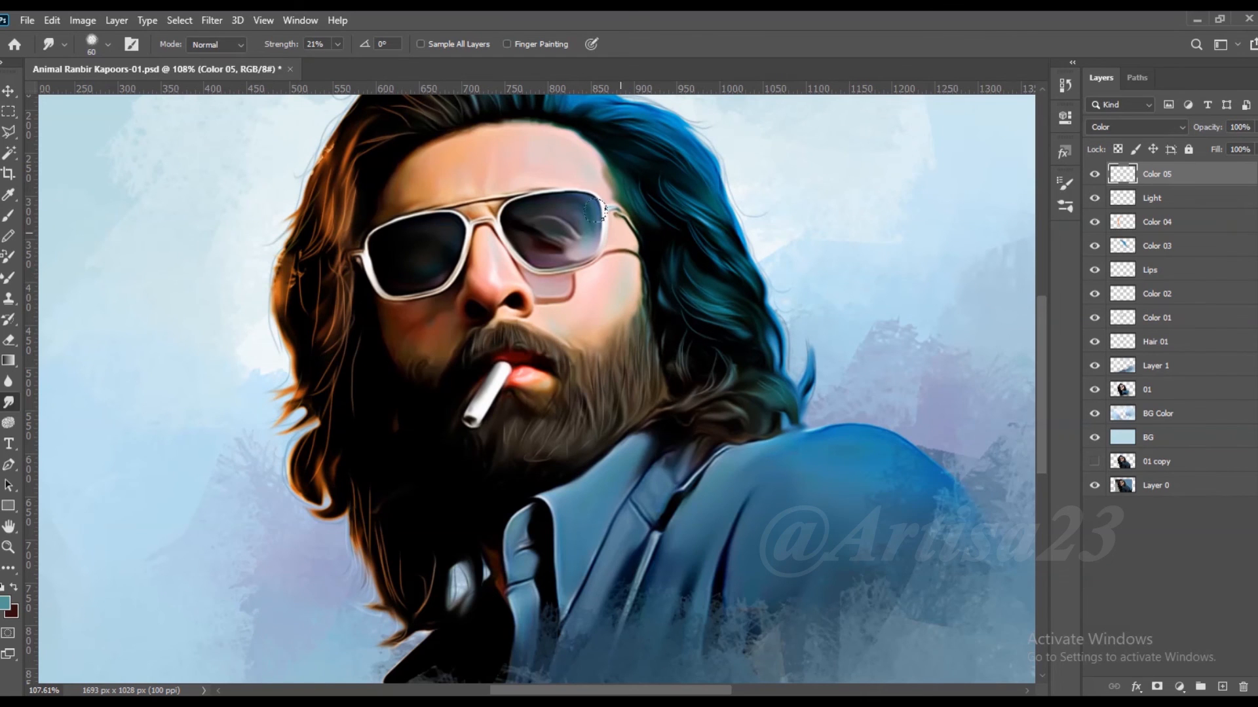
{"action": "scroll", "coordinate": [594, 194], "scroll_direction": "down", "scroll_amount": 2}
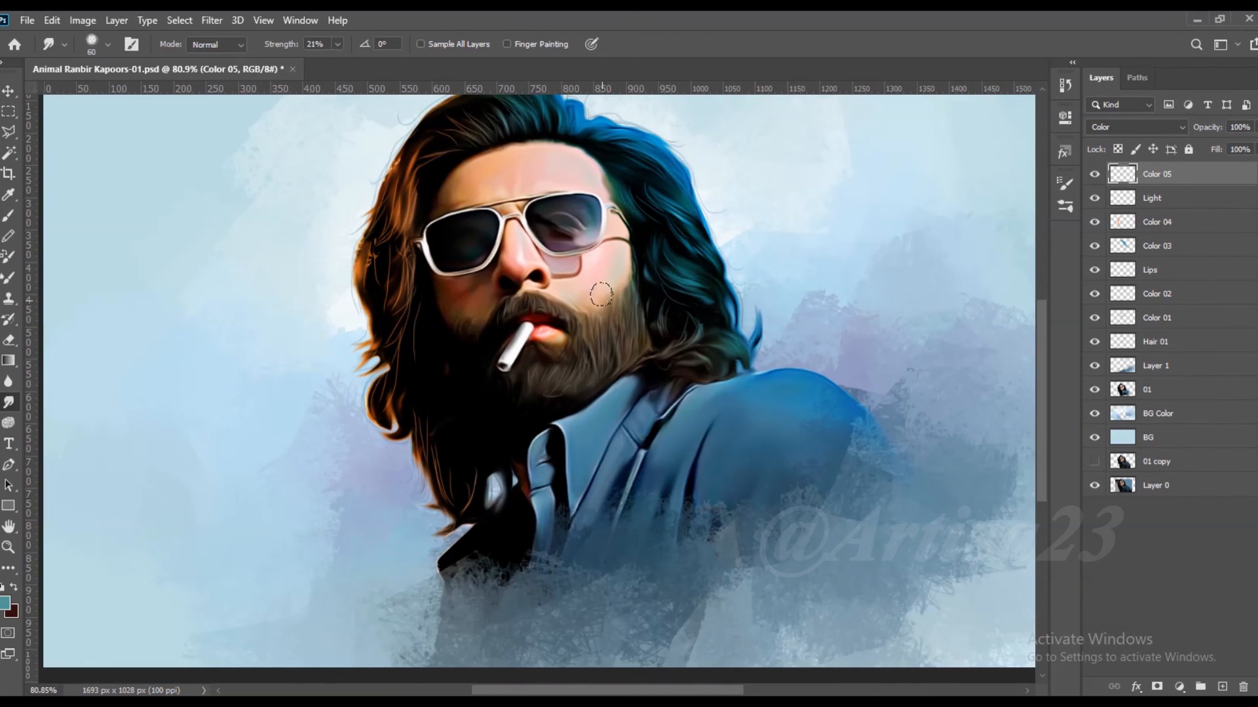
{"action": "scroll", "coordinate": [583, 311], "scroll_direction": "down", "scroll_amount": 1}
{"action": "scroll", "coordinate": [636, 254], "scroll_direction": "down", "scroll_amount": 1}
- Smudge the face edge beside the sunglasses on the 01 layer at 21% strength and save the file
{"action": "left_click", "coordinate": [797, 340], "text": "ctrl"}
{"action": "scroll", "coordinate": [622, 393], "scroll_direction": "up", "scroll_amount": 3}
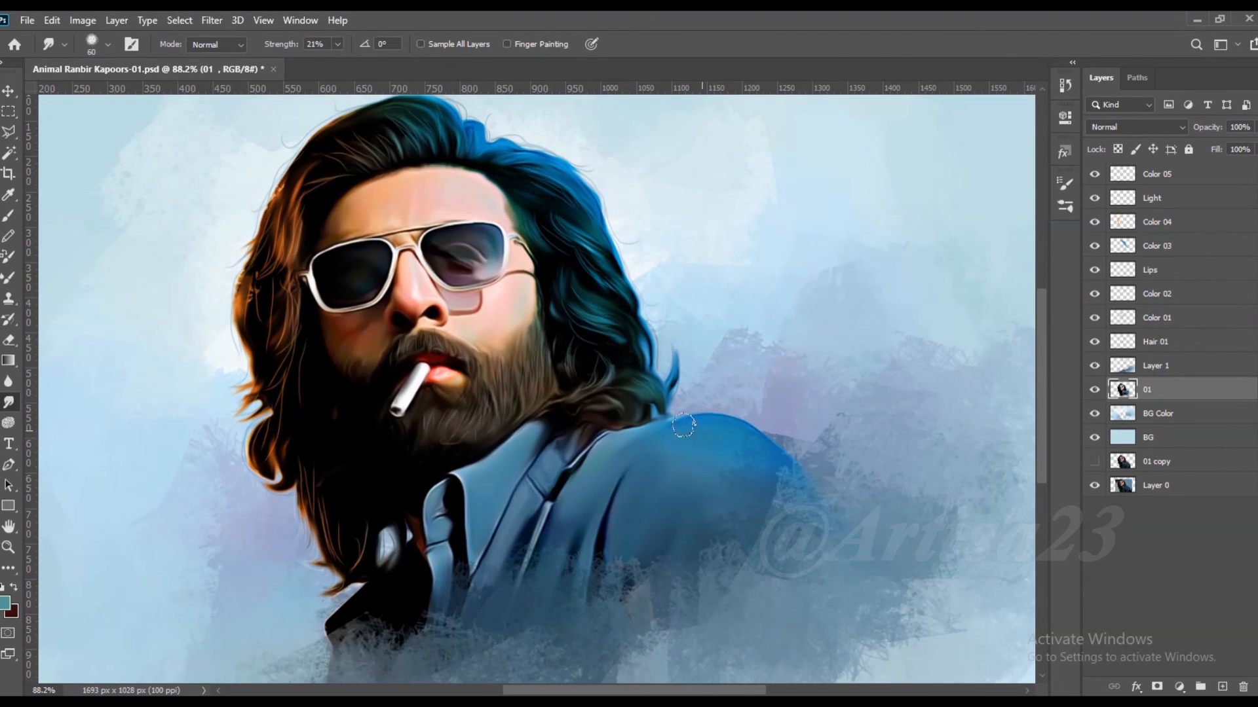
{"action": "scroll", "coordinate": [549, 511], "scroll_direction": "down", "scroll_amount": 1}
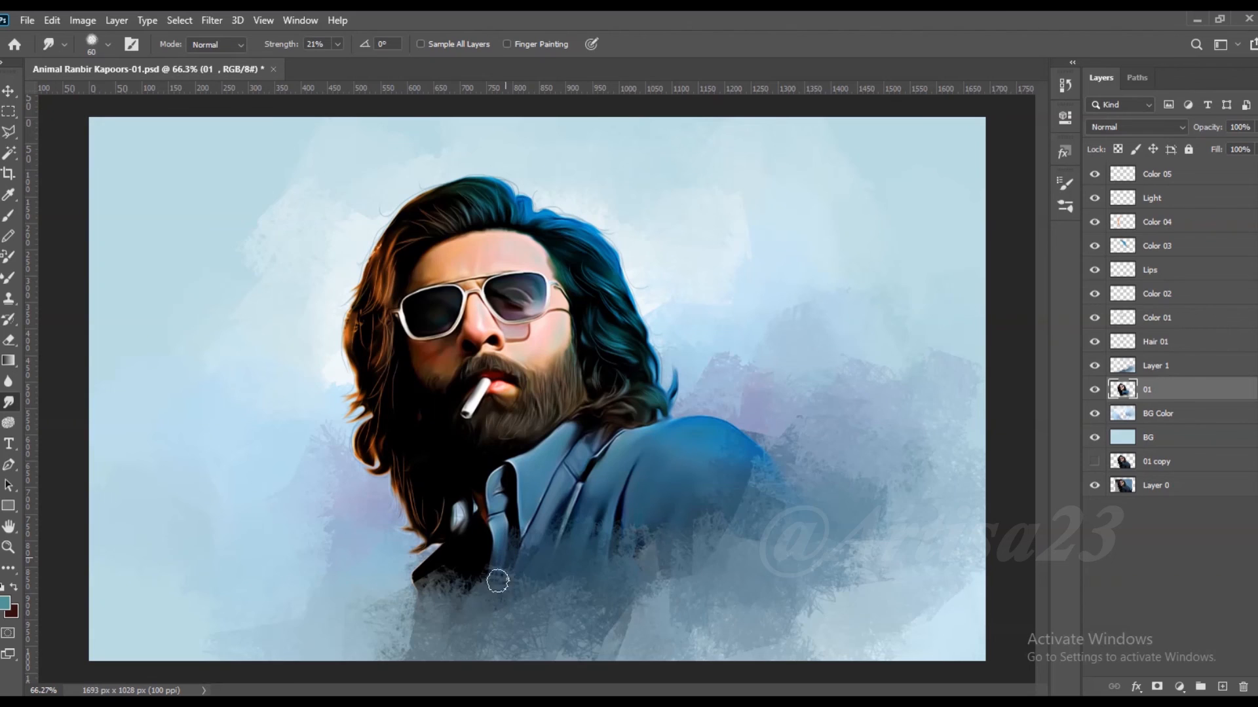
{"action": "scroll", "coordinate": [430, 588], "scroll_direction": "down", "scroll_amount": 2}
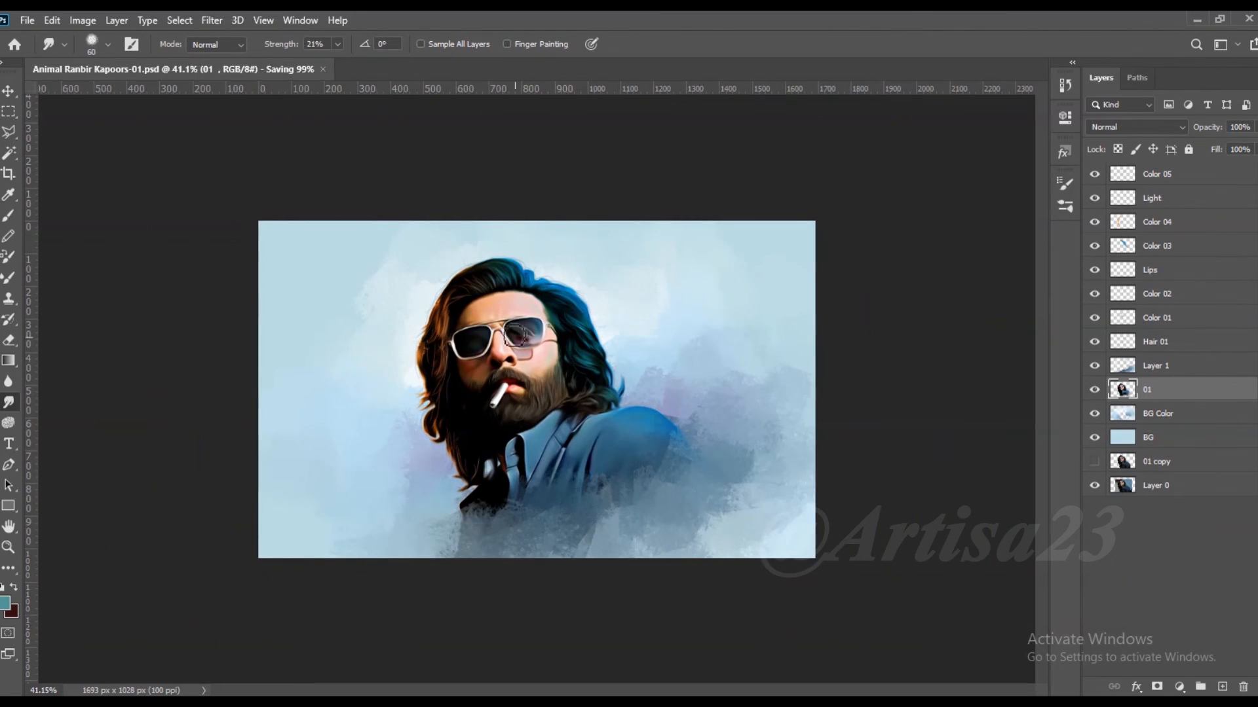
{"action": "scroll", "coordinate": [515, 336], "scroll_direction": "up", "scroll_amount": 2}
{"action": "scroll", "coordinate": [539, 337], "scroll_direction": "up", "scroll_amount": 1}
{"action": "left_click_drag", "start_coordinate": [559, 330], "coordinate": [545, 350]}
{"action": "scroll", "coordinate": [570, 309], "scroll_direction": "up", "scroll_amount": 1}
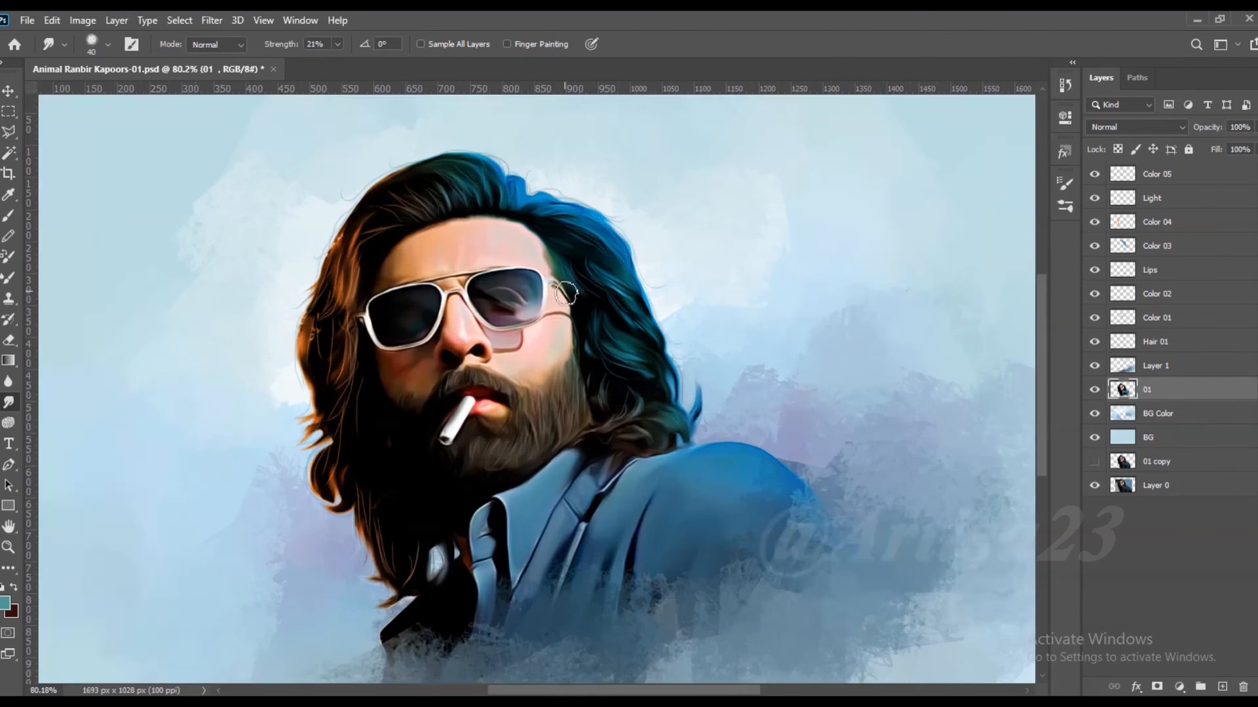
{"action": "key", "text": "bracketleft"}
{"action": "key", "text": "bracketleft"}
{"action": "scroll", "coordinate": [569, 296], "scroll_direction": "down", "scroll_amount": 2}
{"action": "scroll", "coordinate": [576, 298], "scroll_direction": "down", "scroll_amount": 1}
{"action": "key", "text": "ctrl+s"}
{"action": "scroll", "coordinate": [710, 315], "scroll_direction": "down", "scroll_amount": 1}
{"action": "scroll", "coordinate": [419, 288], "scroll_direction": "up", "scroll_amount": 1}
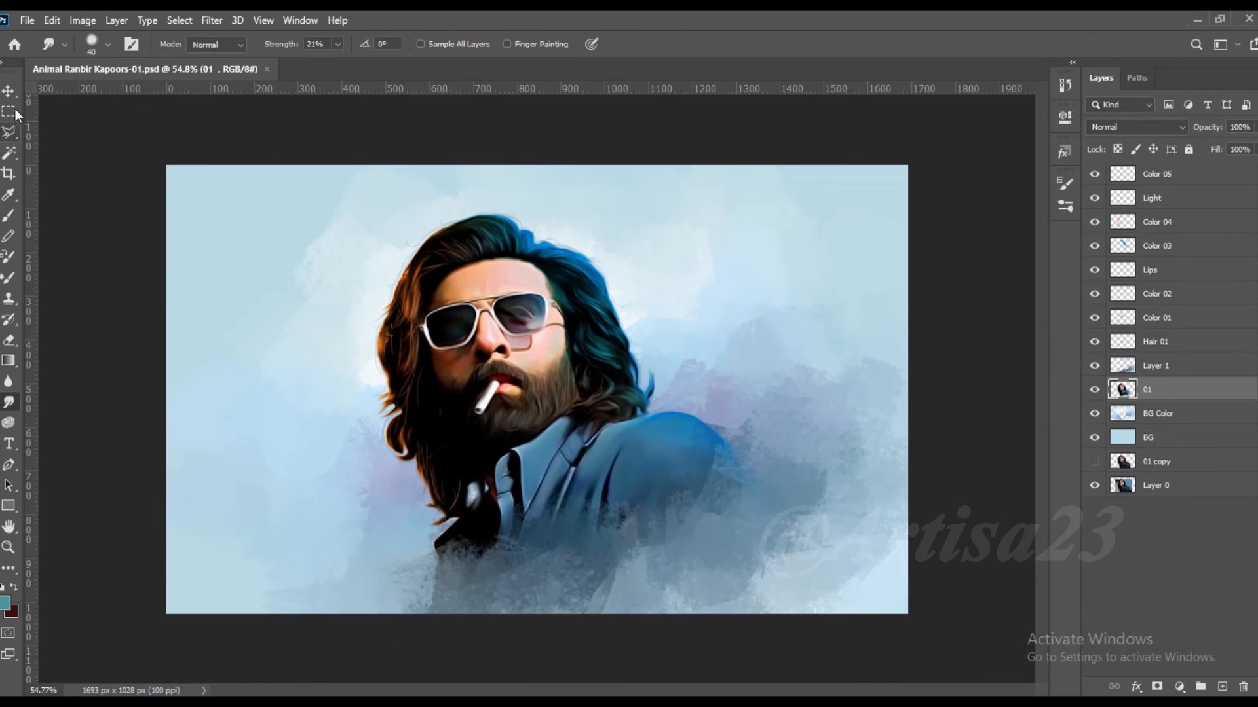
- Save the document as Animal Ranbir Kapoors-01a.psd, replacing the existing file
{"action": "left_click", "coordinate": [10, 92]}
{"action": "left_click", "coordinate": [18, 20]}
{"action": "left_click", "coordinate": [42, 214]}
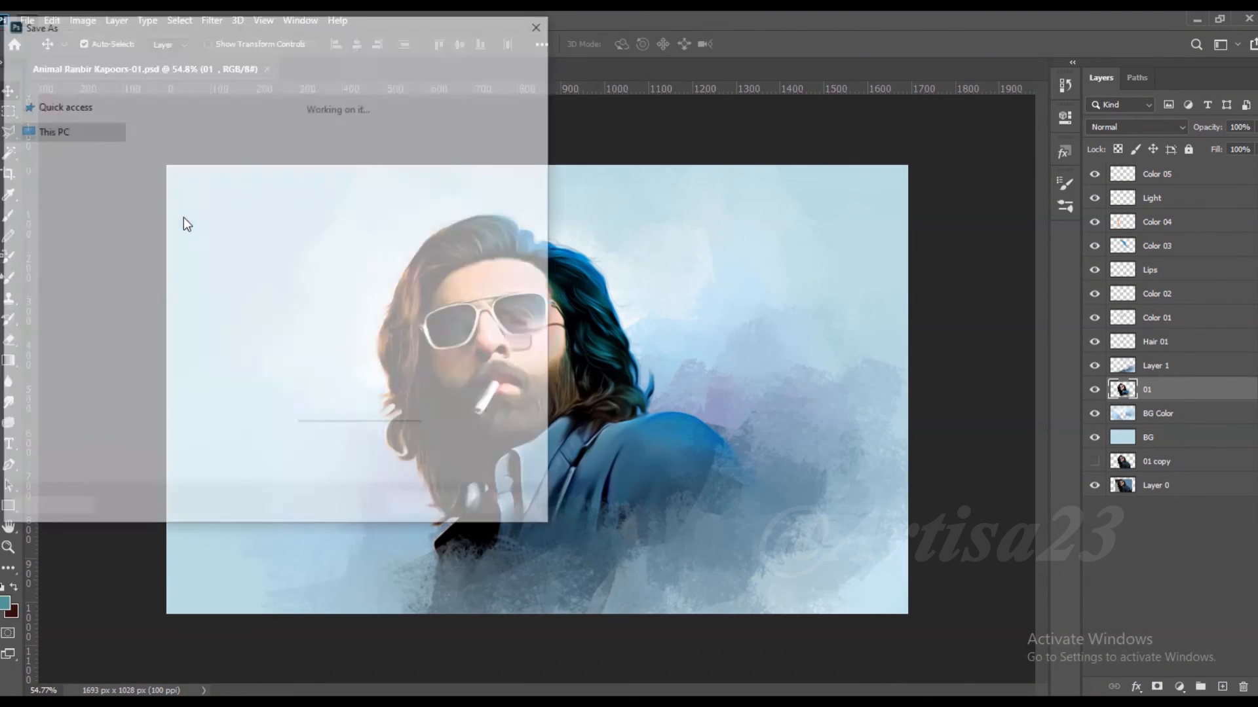
{"action": "left_click", "coordinate": [282, 162]}
{"action": "left_click", "coordinate": [425, 508]}
{"action": "left_click", "coordinate": [676, 363]}
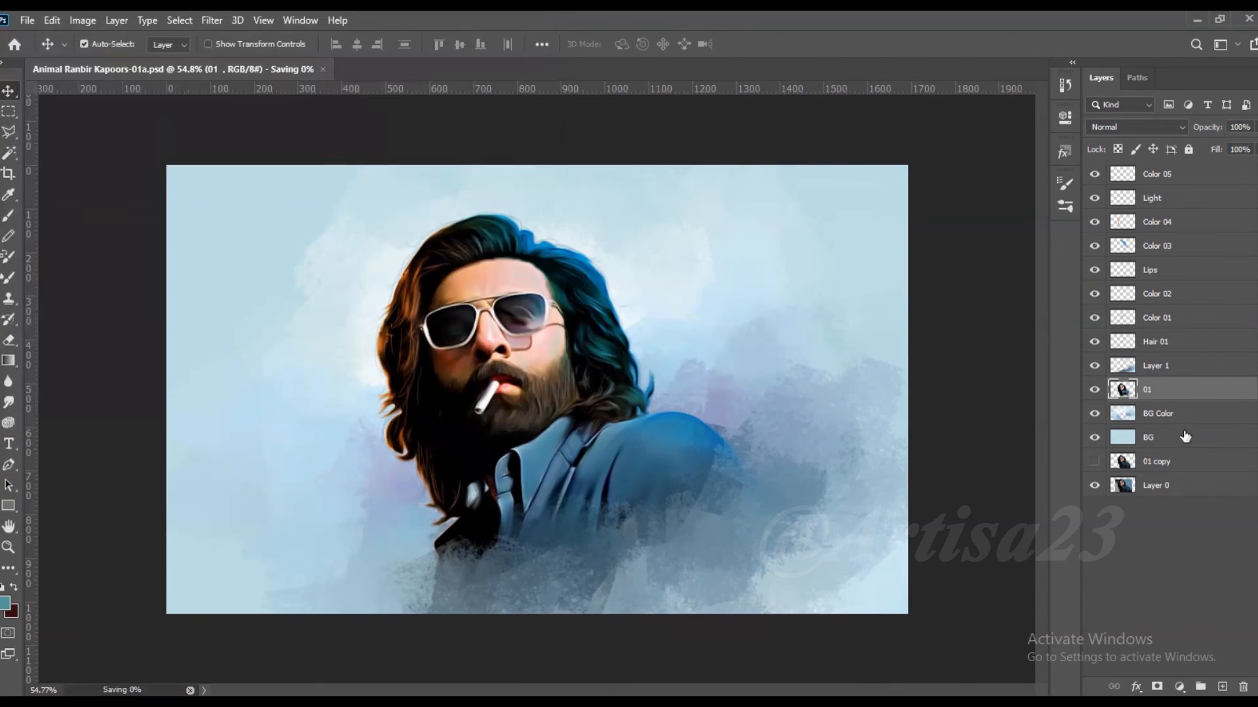
- Group all layers from BG to Color 05, duplicate the group and place the copy beneath the original
{"action": "left_click", "coordinate": [1179, 437]}
{"action": "left_click", "coordinate": [1116, 174], "text": "shift"}
{"action": "key", "text": "ctrl+g"}
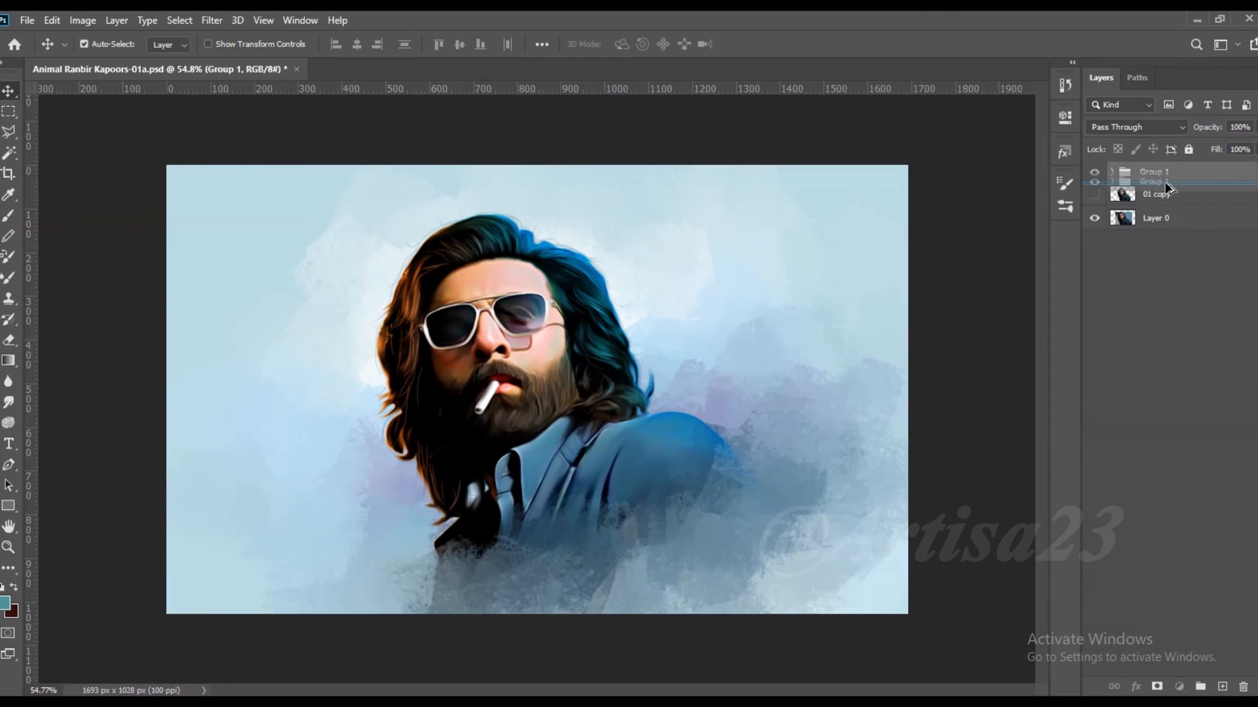
{"action": "key", "text": "ctrl+j"}
- Expand Group 1, move Layer 1 above Color 05 and toggle its visibility to check the faded shirt
{"action": "left_click", "coordinate": [1112, 172]}
{"action": "left_click", "coordinate": [1169, 197]}
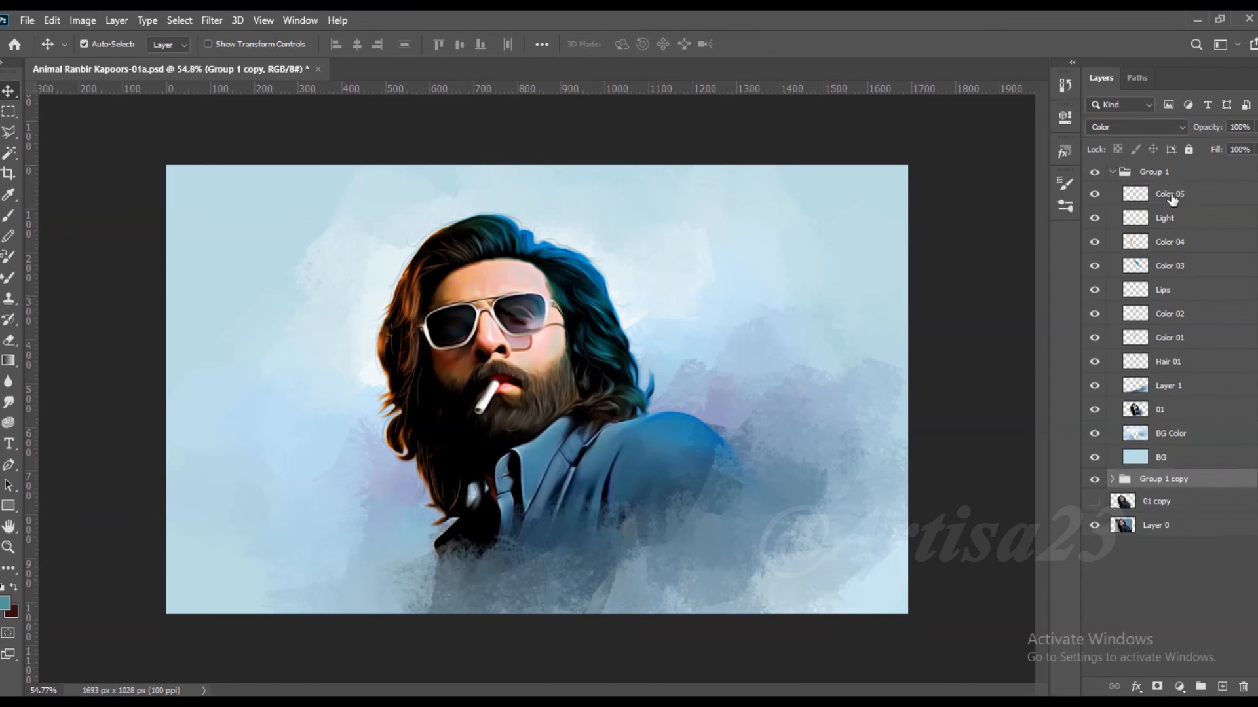
{"action": "left_click", "coordinate": [1171, 413], "text": "shift"}
{"action": "left_click", "coordinate": [1171, 413]}
{"action": "left_click", "coordinate": [1172, 386]}
{"action": "left_click_drag", "start_coordinate": [1172, 387], "coordinate": [1182, 190]}
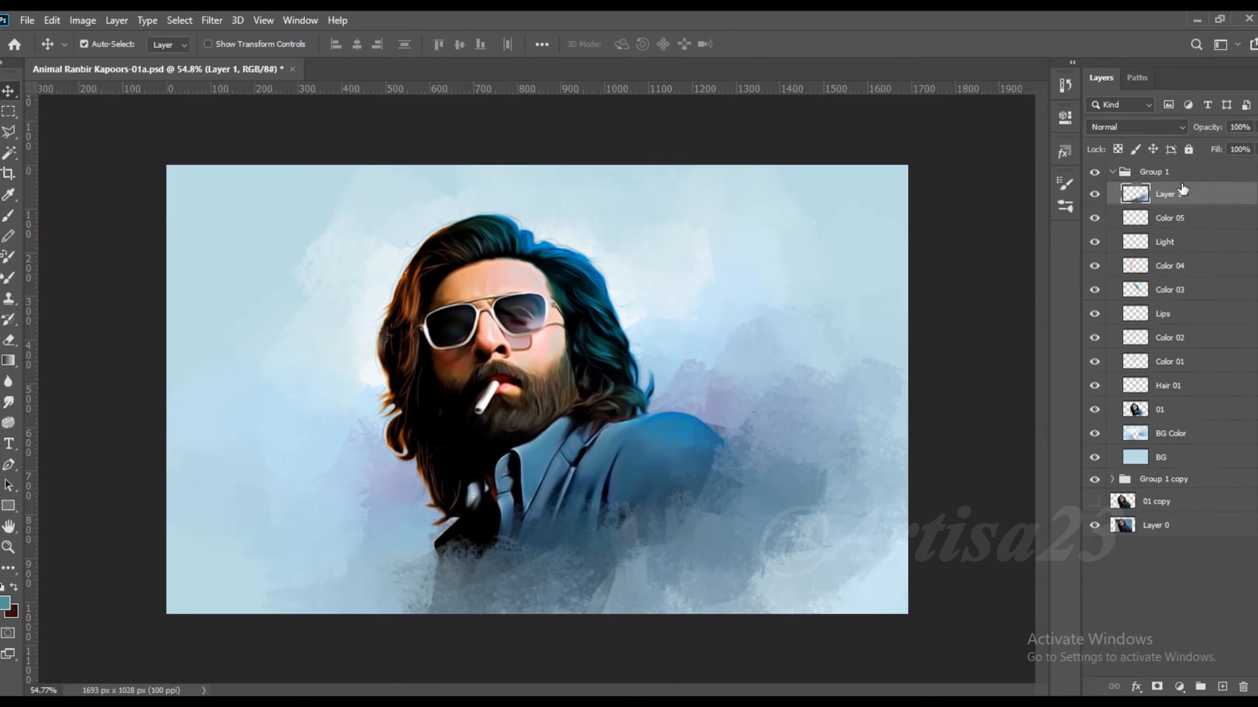
{"action": "left_click", "coordinate": [1095, 195]}
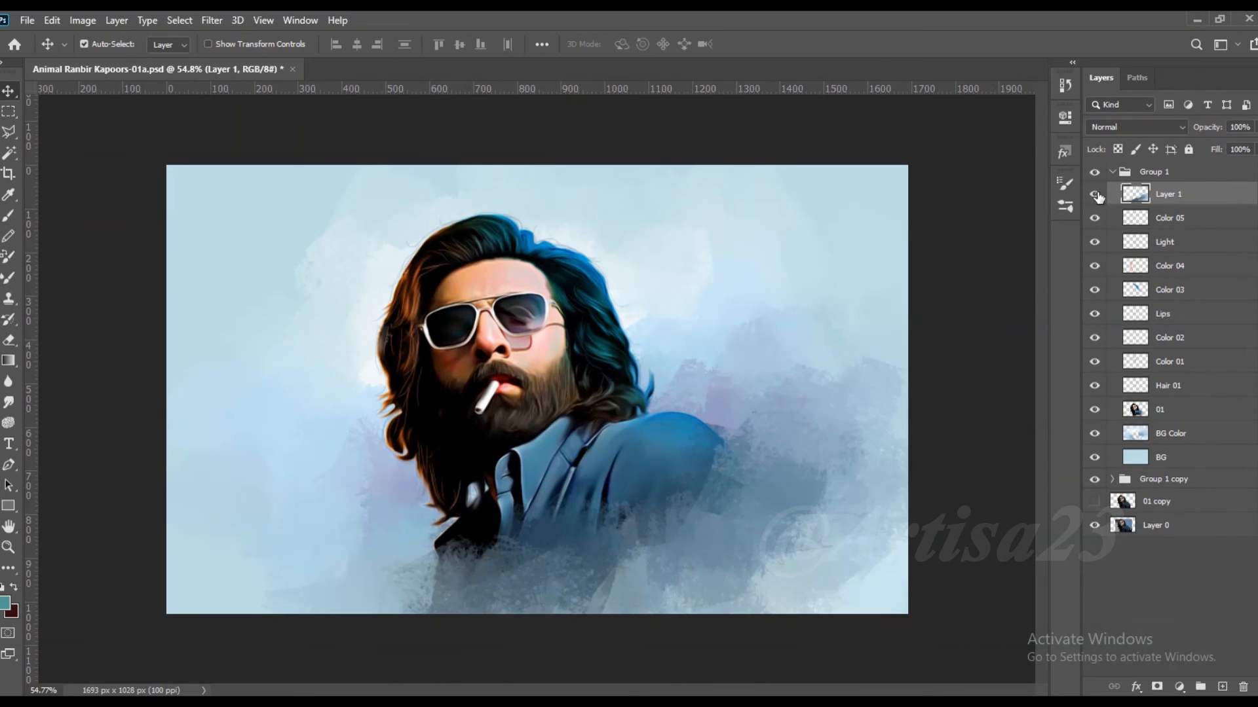
- Merge the layers from Color 05 down to 01 in Group 1 and rename the merged layer 01
{"action": "left_click", "coordinate": [1169, 220]}
{"action": "left_click", "coordinate": [1171, 413], "text": "shift"}
{"action": "right_click", "coordinate": [1170, 413]}
{"action": "left_click", "coordinate": [1001, 495]}
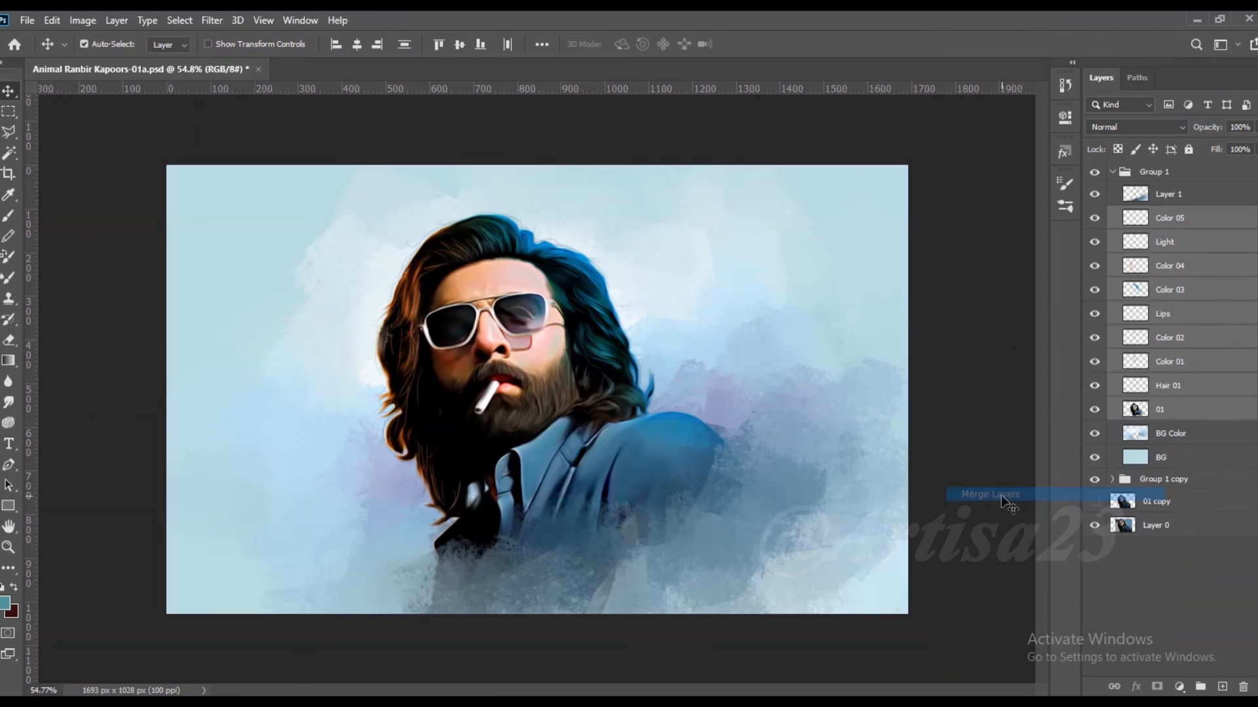
{"action": "double_click", "coordinate": [1171, 219]}
{"action": "type", "text": "01"}
{"action": "key", "text": "Return"}
- Add a Levels adjustment above Layer 1 with black input 0, midtones 0.90 and white input 243
{"action": "left_click", "coordinate": [1170, 195]}
{"action": "mouse_move", "coordinate": [1170, 196]}
{"action": "left_mouse_down"}
{"action": "mouse_move", "coordinate": [1169, 230]}
{"action": "mouse_move", "coordinate": [1170, 197]}
{"action": "left_mouse_up"}
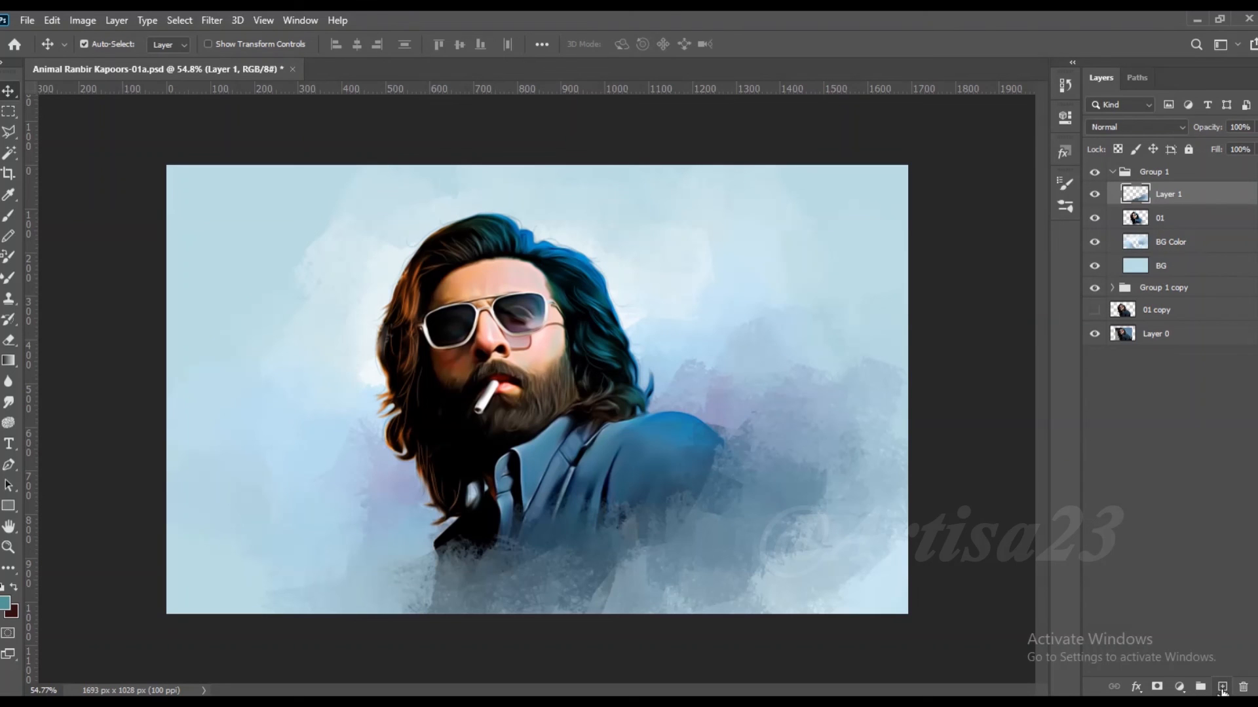
{"action": "left_click", "coordinate": [1179, 688]}
{"action": "left_click", "coordinate": [1170, 471]}
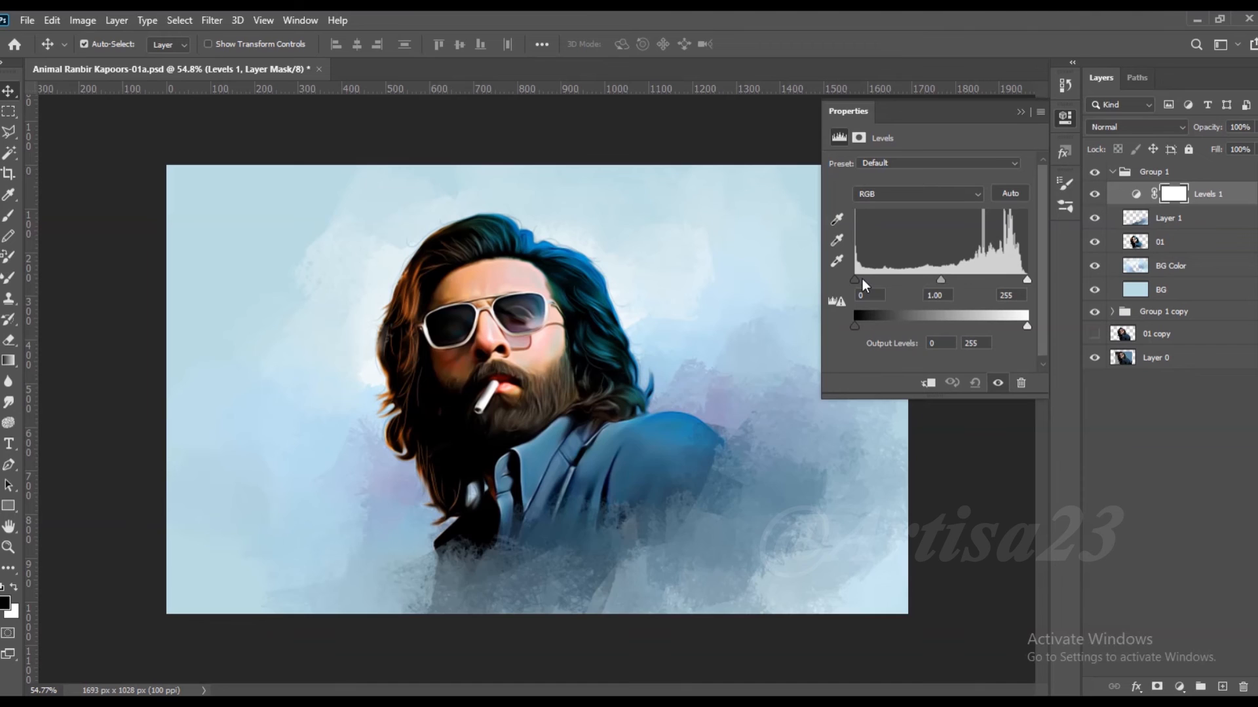
{"action": "left_click_drag", "start_coordinate": [855, 280], "coordinate": [867, 280]}
{"action": "mouse_move", "coordinate": [948, 280]}
{"action": "left_mouse_down"}
{"action": "mouse_move", "coordinate": [1018, 279]}
{"action": "mouse_move", "coordinate": [945, 279]}
{"action": "left_mouse_up"}
{"action": "left_click_drag", "start_coordinate": [868, 279], "coordinate": [860, 279]}
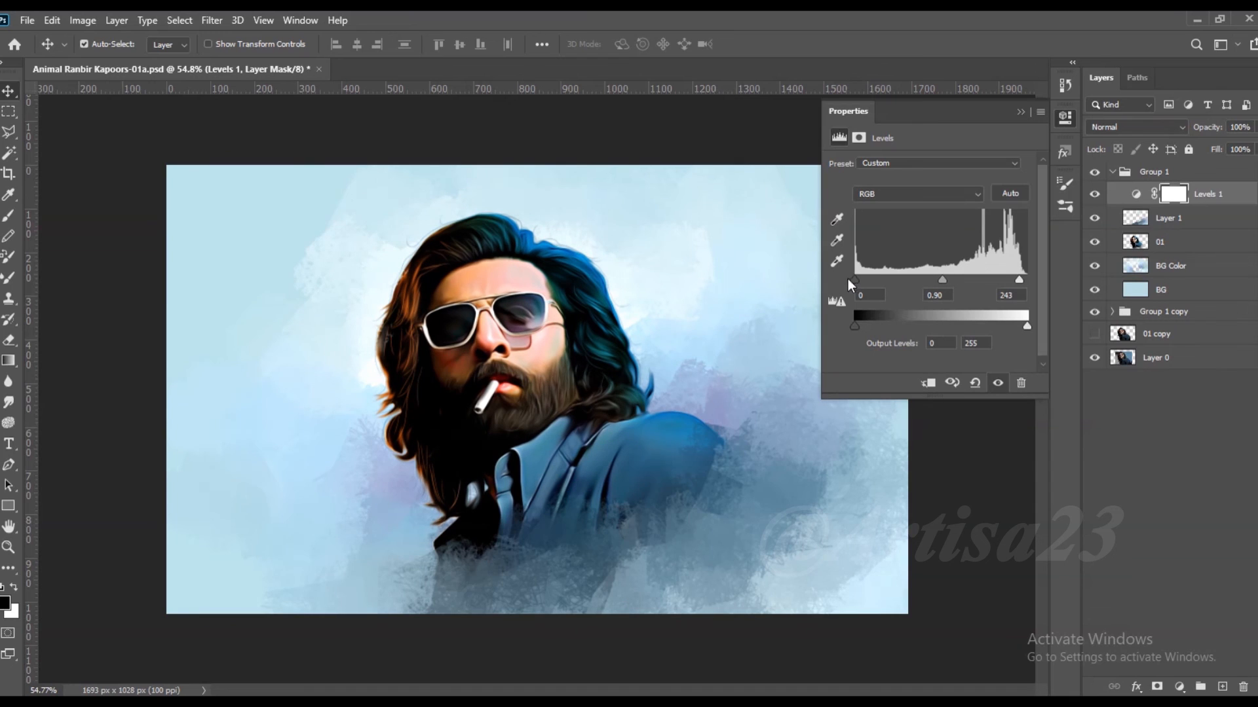
{"action": "left_click", "coordinate": [1020, 112]}
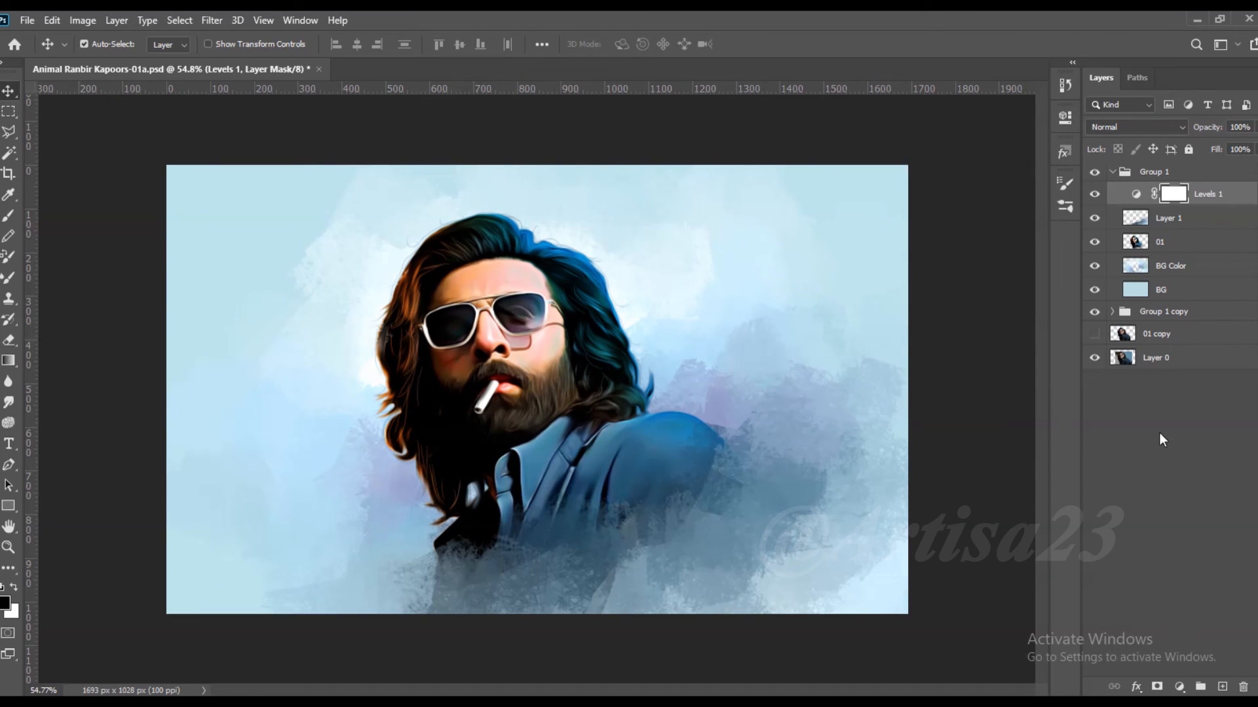
- Add a Curves adjustment between Layer 1 and the Levels adjustment and shift the curve's midpoint slightly
{"action": "key", "text": "alt+bracketleft"}
{"action": "left_click", "coordinate": [1179, 687]}
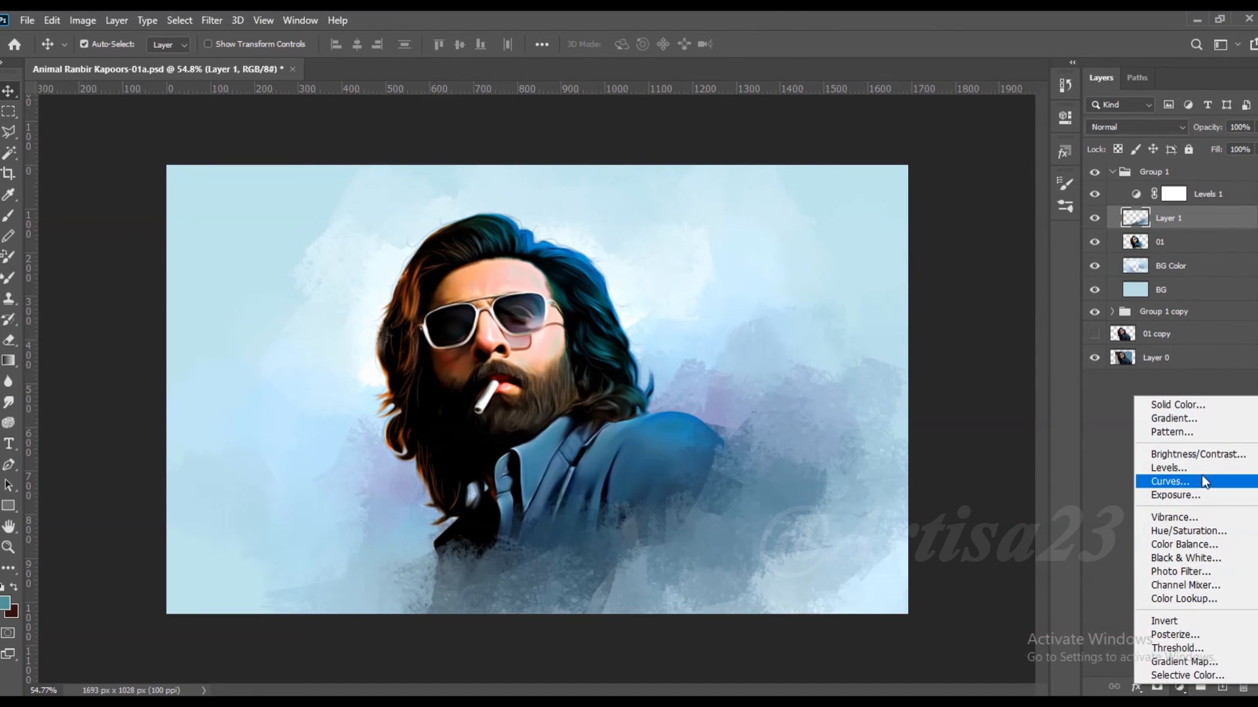
{"action": "left_click", "coordinate": [1201, 479]}
{"action": "mouse_move", "coordinate": [944, 281]}
{"action": "left_mouse_down"}
{"action": "mouse_move", "coordinate": [953, 288]}
{"action": "mouse_move", "coordinate": [948, 277]}
{"action": "left_mouse_up"}
{"action": "left_click", "coordinate": [1020, 113]}
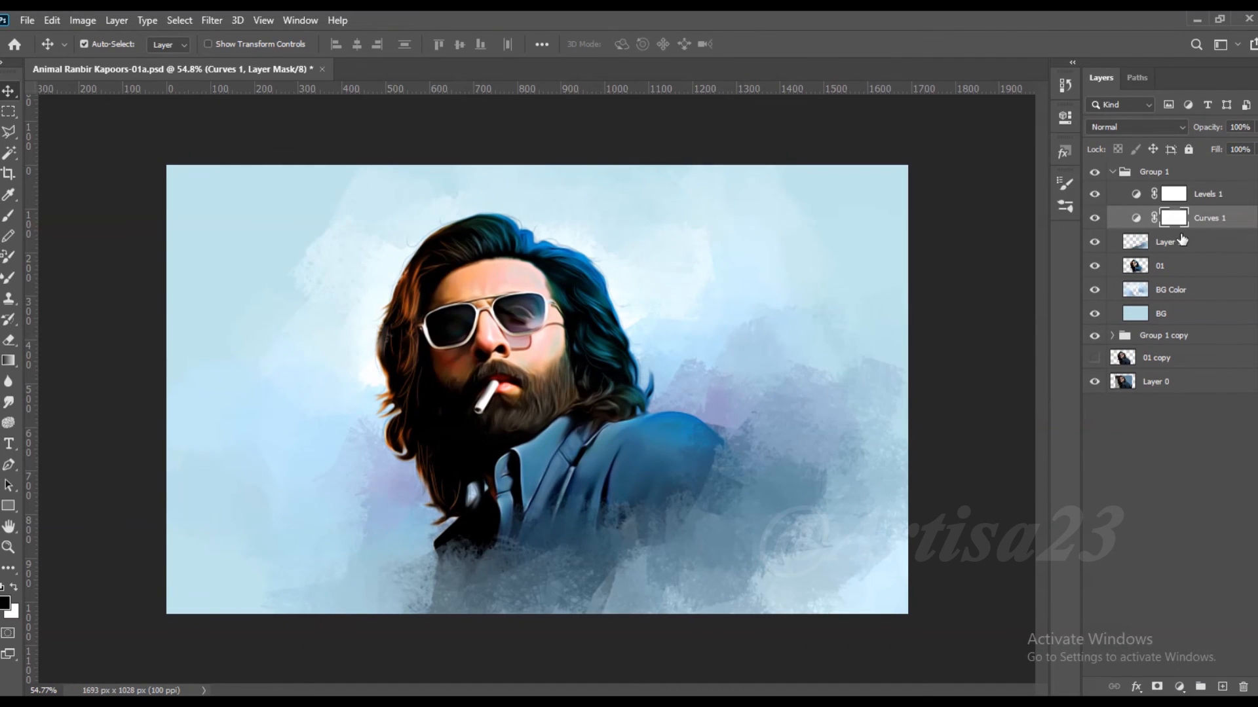
- Add a Brightness/Contrast adjustment directly above Layer 1, fine-tune its settings and compare the adjustments' effect on the portrait
{"action": "key", "text": "alt+bracketleft"}
{"action": "left_click", "coordinate": [1179, 687]}
{"action": "left_click", "coordinate": [1193, 452]}
{"action": "left_click_drag", "start_coordinate": [921, 213], "coordinate": [938, 237]}
{"action": "left_click_drag", "start_coordinate": [921, 208], "coordinate": [923, 206]}
{"action": "left_click", "coordinate": [1022, 112]}
{"action": "left_click", "coordinate": [1101, 198]}
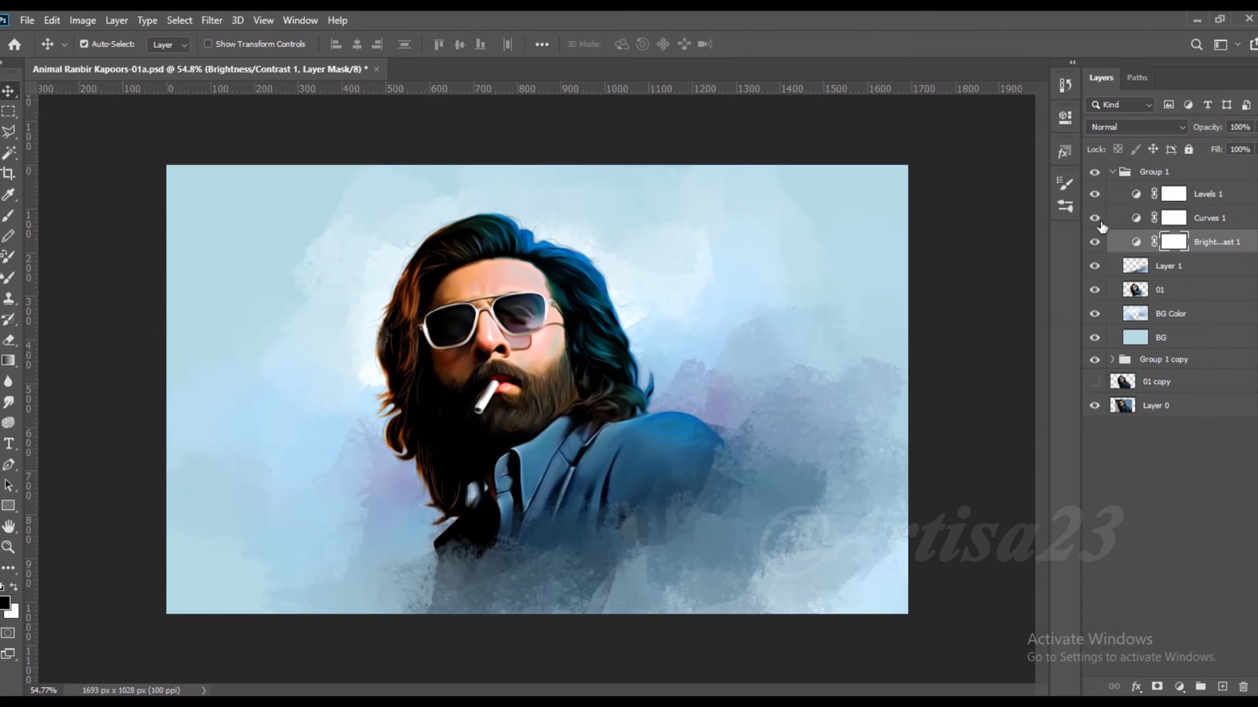
- Save the current file and save it again as Animal Ranbir Kapoors-01.psd, replacing the existing file
{"action": "key", "text": "ctrl+s"}
{"action": "left_click", "coordinate": [26, 20]}
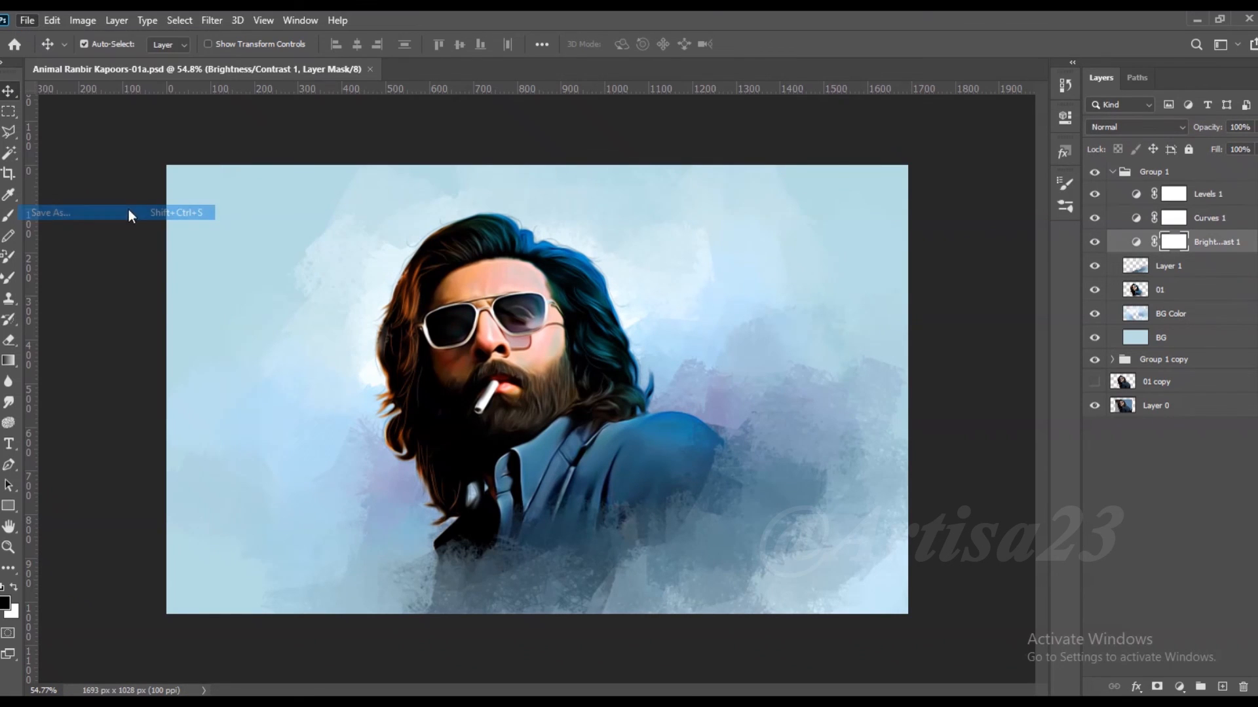
{"action": "left_click", "coordinate": [61, 210]}
{"action": "left_click", "coordinate": [179, 134]}
{"action": "left_click", "coordinate": [425, 507]}
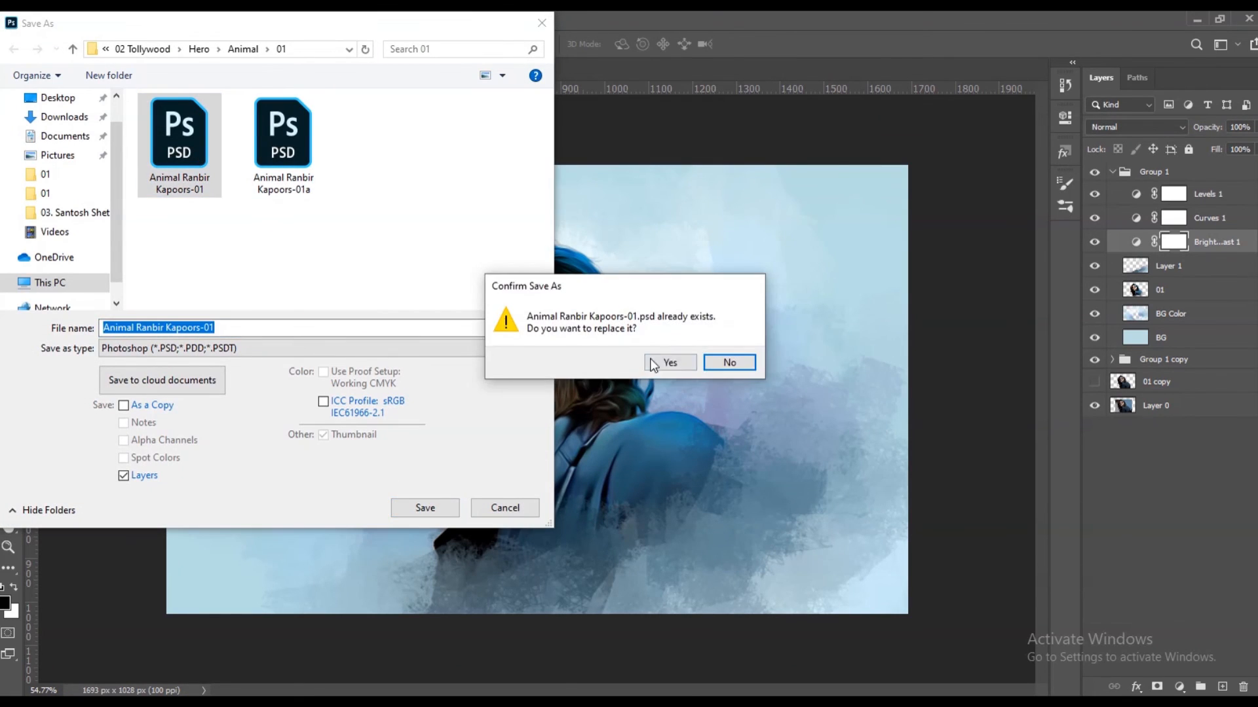
{"action": "left_click", "coordinate": [671, 360]}
{"action": "scroll", "coordinate": [606, 330], "scroll_direction": "up", "scroll_amount": 1}
{"action": "scroll", "coordinate": [605, 331], "scroll_direction": "down", "scroll_amount": 2}
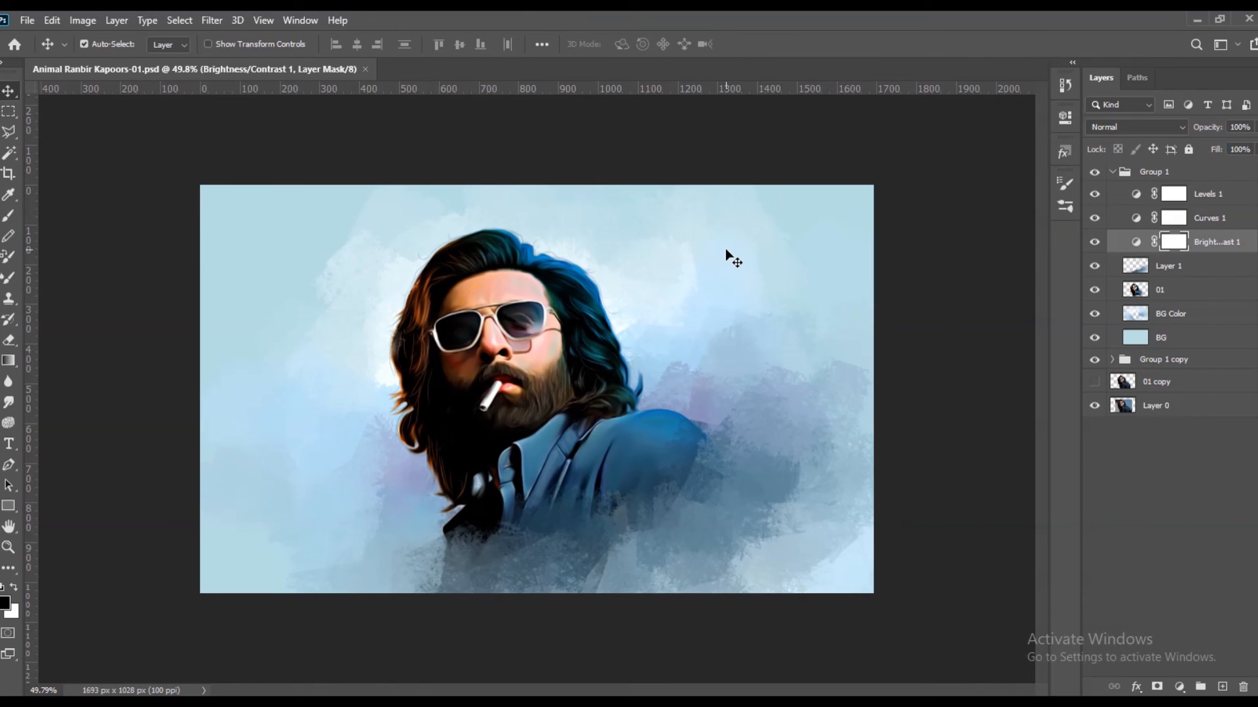